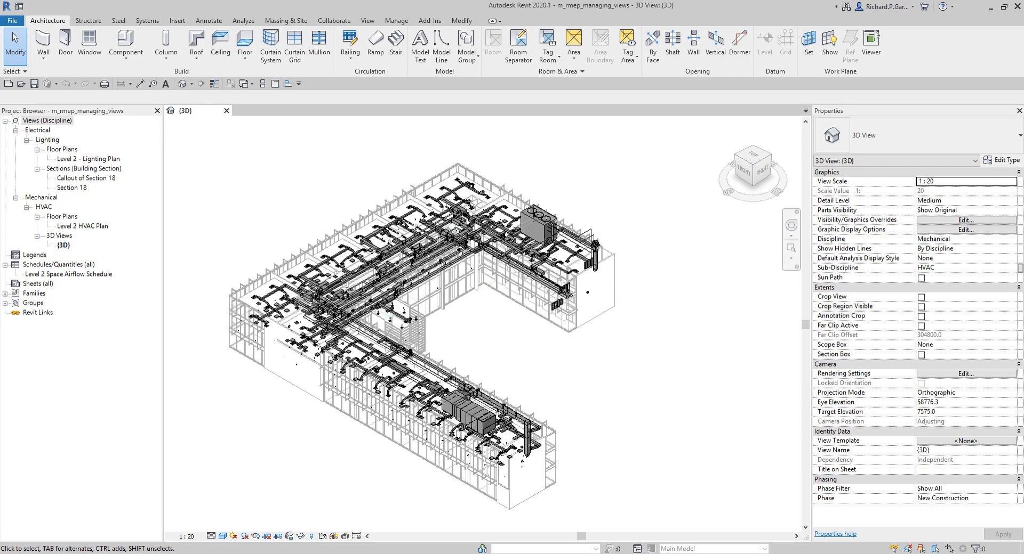
click(60, 199)
click(875, 120)
double_click(64, 247)
click(666, 13)
click(929, 450)
Step: Open the Electrical lighting views Level 2 - Lighting Plan, Callout of Section 18 and Section 18
double_click(105, 162)
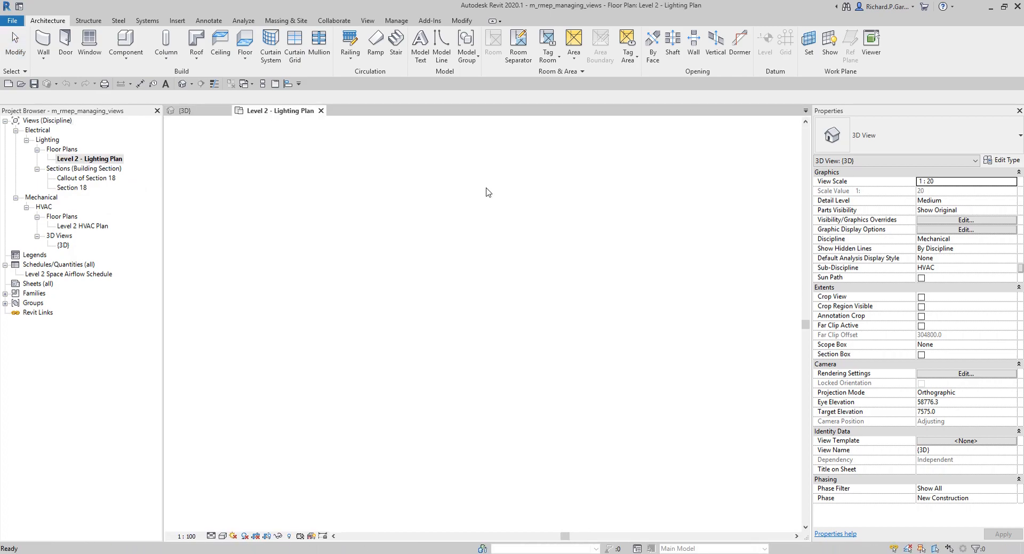
double_click(85, 179)
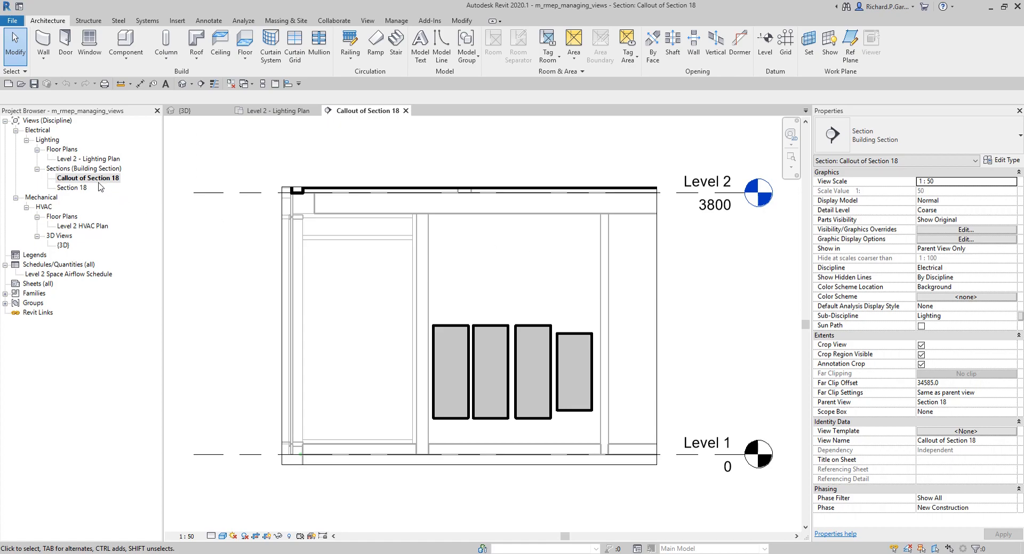
click(82, 189)
double_click(81, 189)
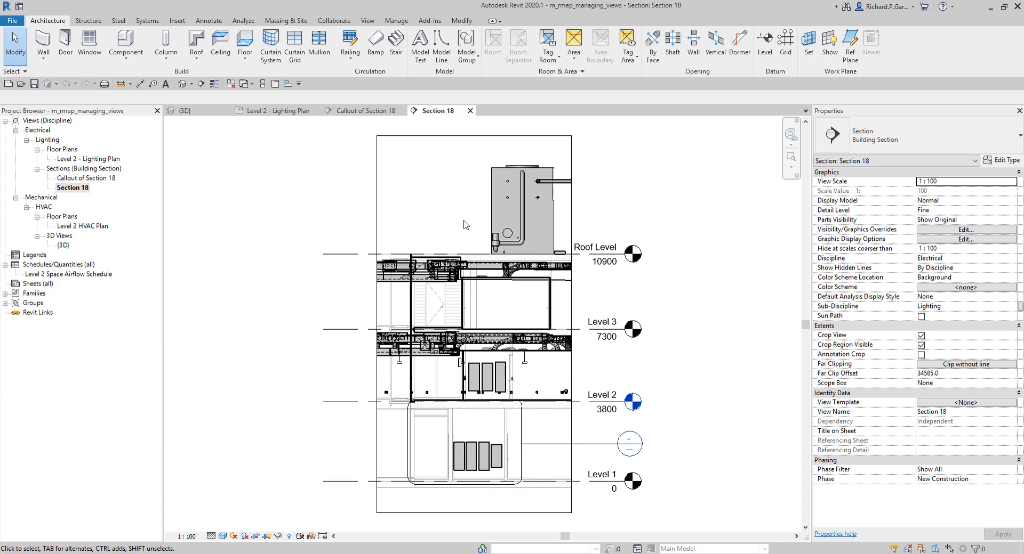
Step: Inspect the properties of the cooling tower on the roof in Section 18 and clear the selection
click(507, 212)
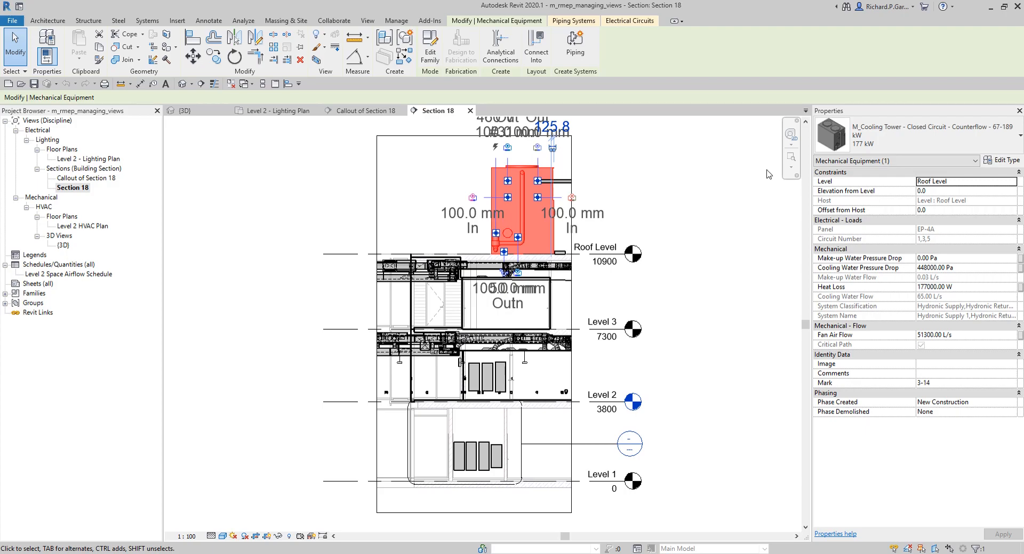
click(704, 186)
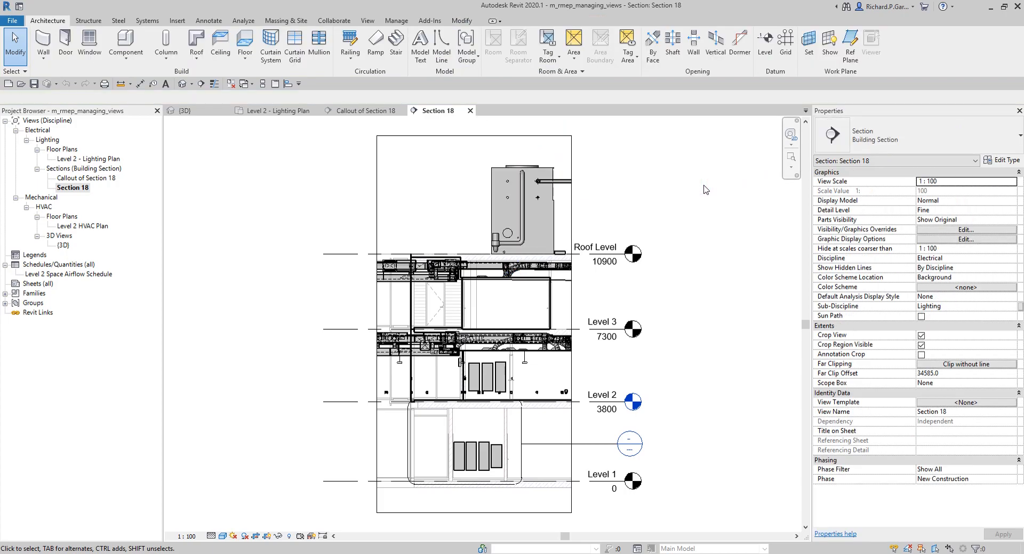
Step: Open the Level 2 HVAC Plan and inspect the properties of a supply diffuser in the building's upper wing
click(87, 227)
double_click(88, 230)
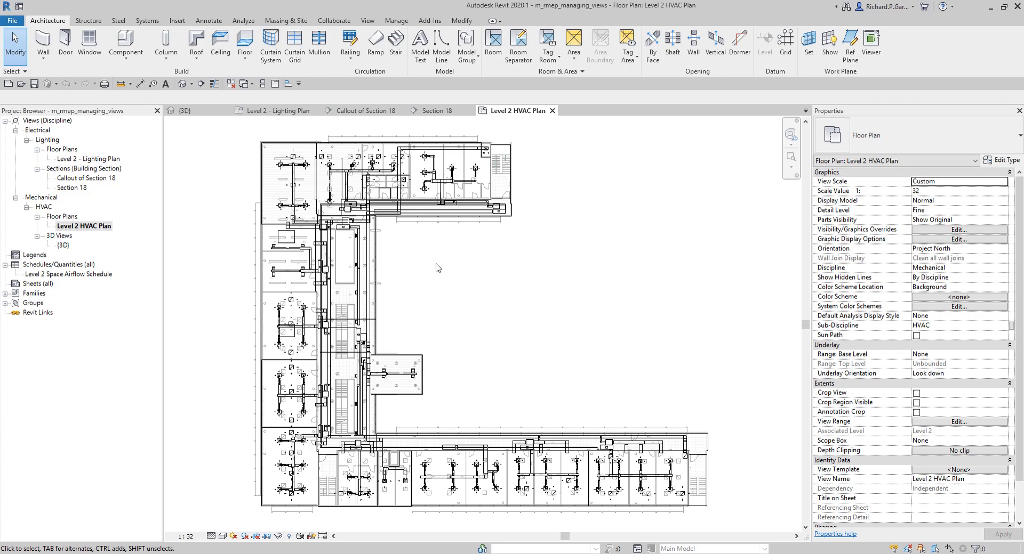
scroll(457, 168, up, 6)
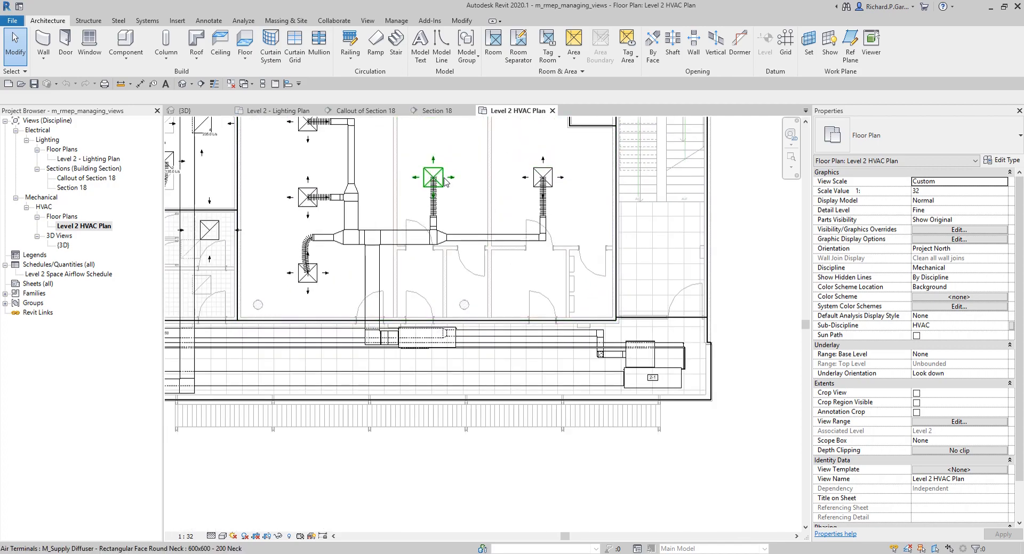
click(445, 181)
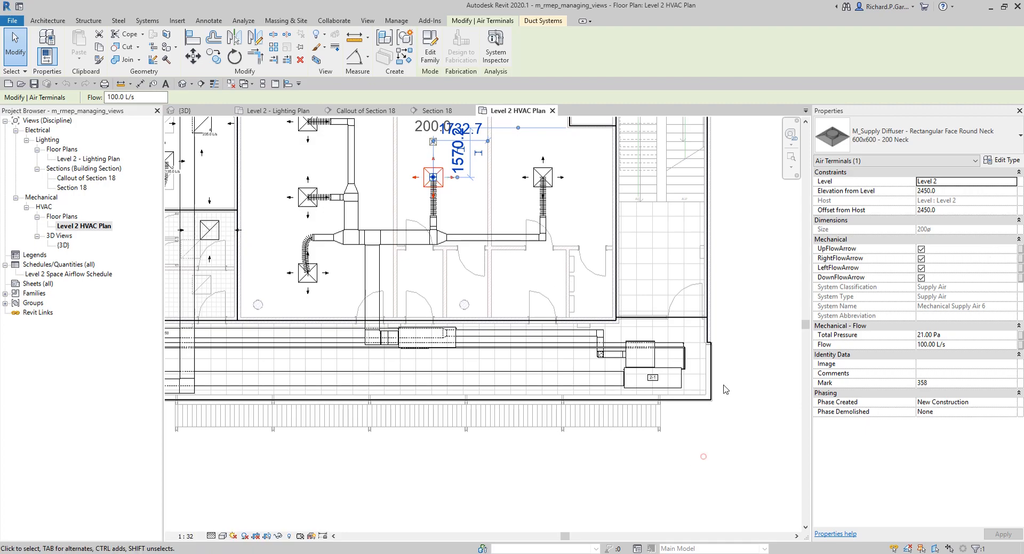
Step: Examine the duct layout across the whole building in the Level 2 HVAC Plan with nothing selected
scroll(738, 267, down, 2)
middle_drag(625, 249, 667, 260)
scroll(668, 261, down, 4)
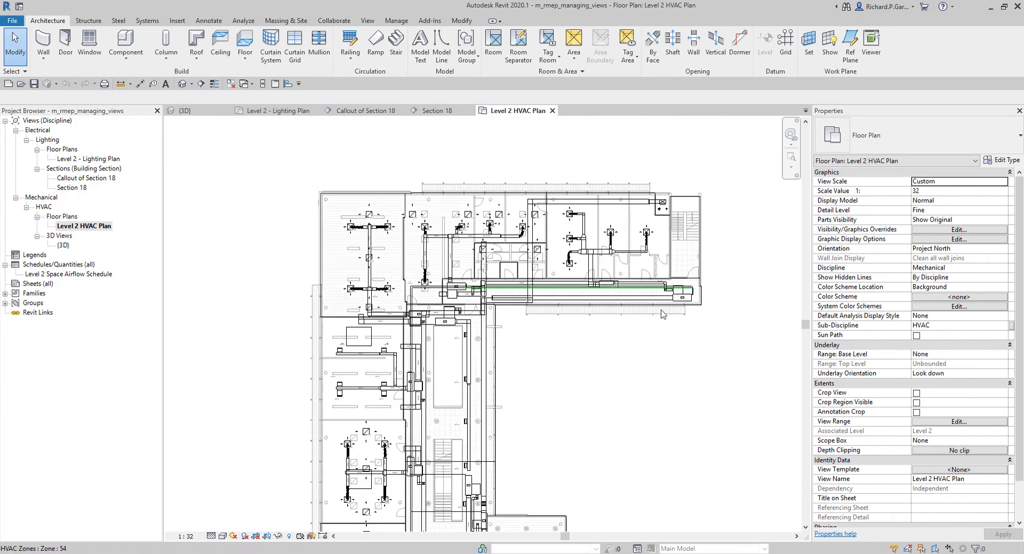
middle_drag(662, 315, 643, 274)
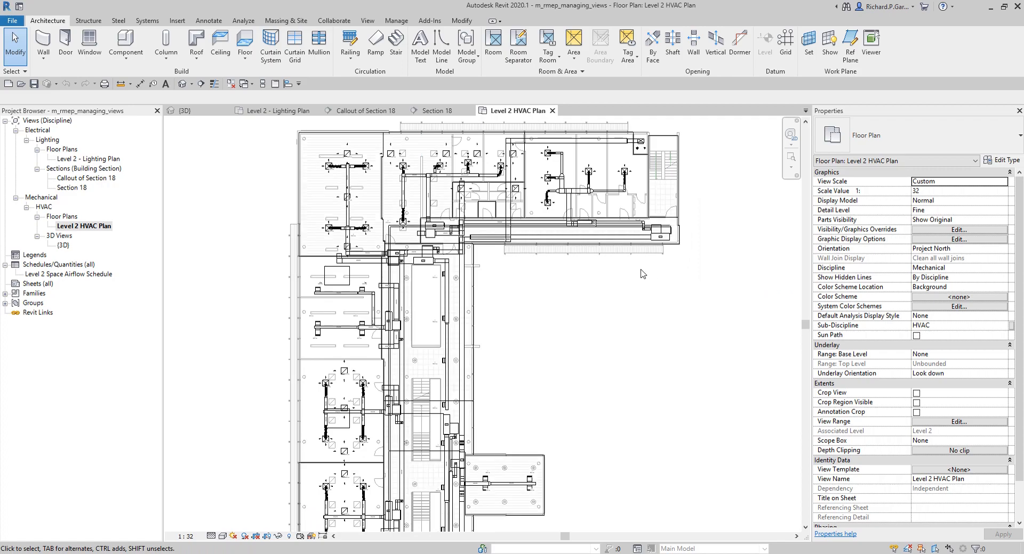
scroll(642, 274, down, 2)
middle_drag(642, 275, 605, 272)
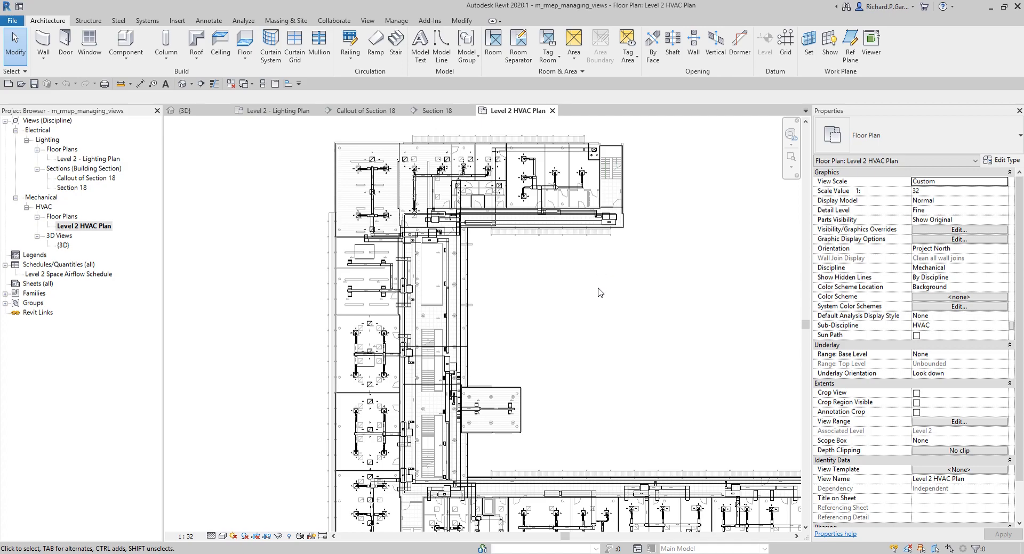
scroll(598, 293, down, 1)
middle_drag(655, 324, 612, 319)
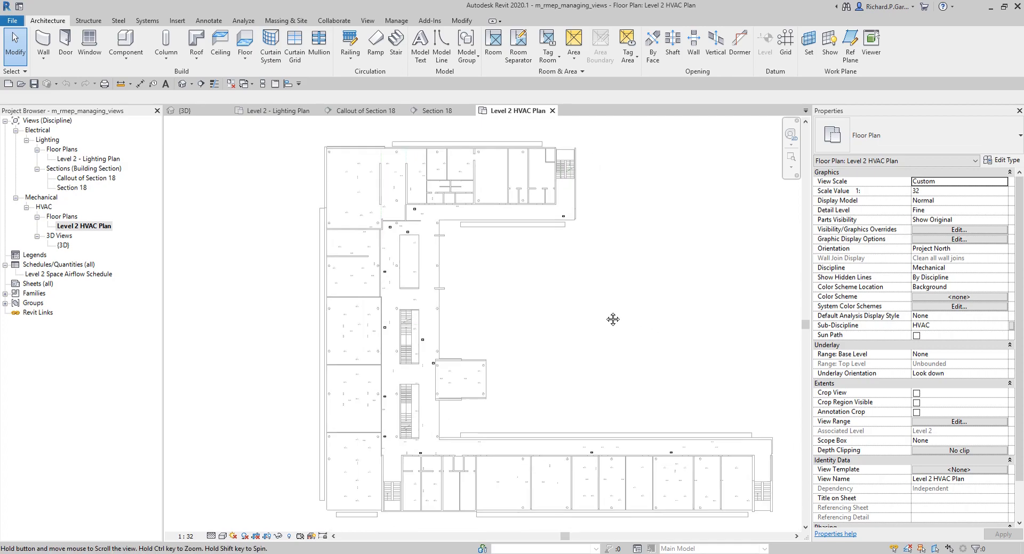
scroll(607, 318, down, 1)
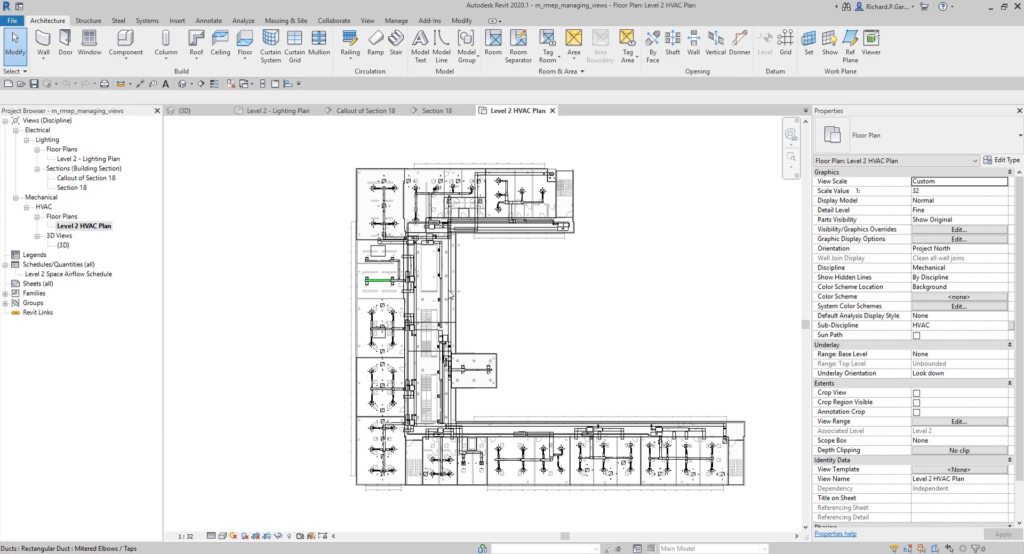
click(215, 237)
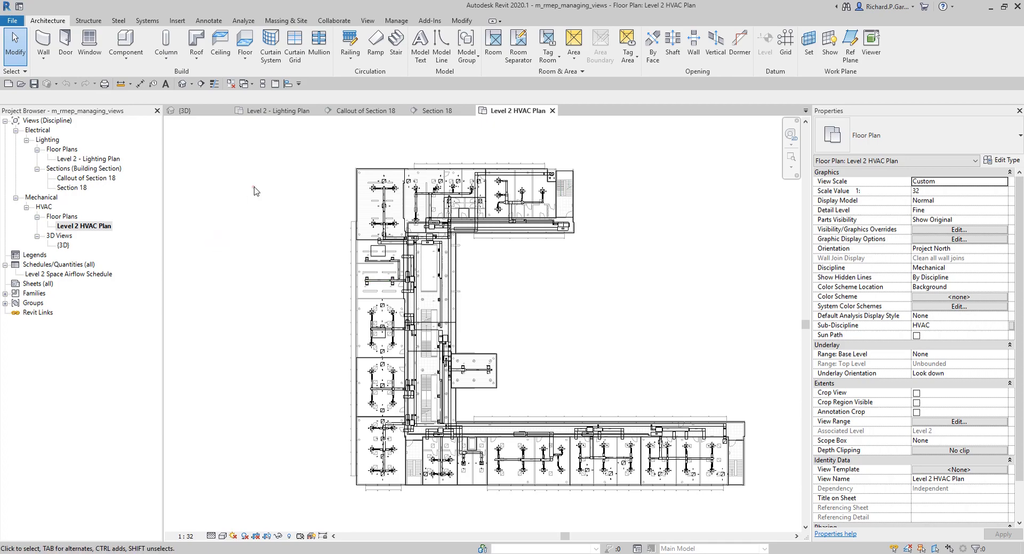
Step: Examine the air terminal flow tags and duct size tags in the upper-left corner room, and fit the whole plan in view
scroll(253, 187, up, 5)
scroll(347, 191, up, 5)
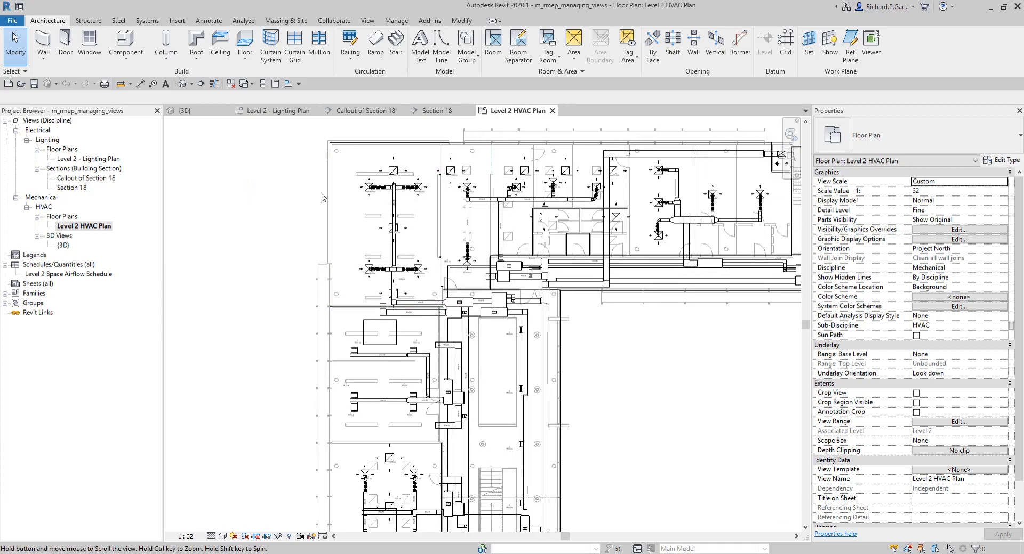
scroll(347, 181, up, 1)
middle_drag(482, 253, 344, 254)
scroll(344, 253, down, 2)
key(ctrl)
scroll(322, 255, up, 4)
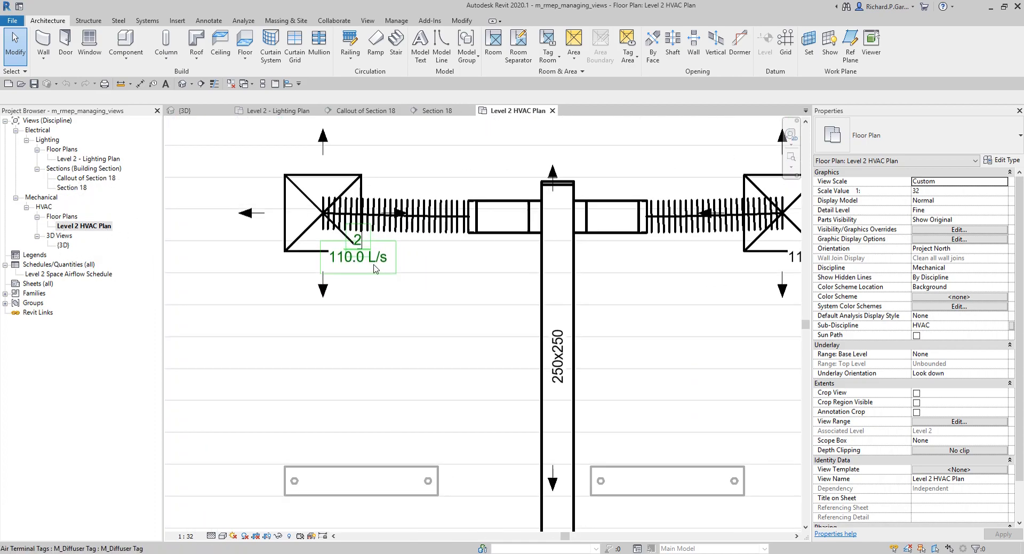
scroll(375, 268, down, 5)
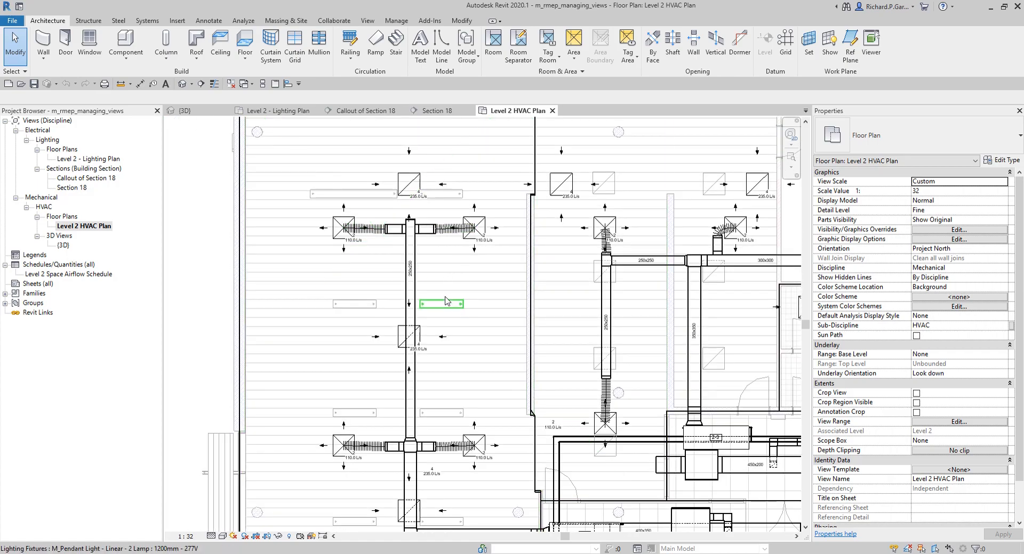
scroll(409, 277, up, 3)
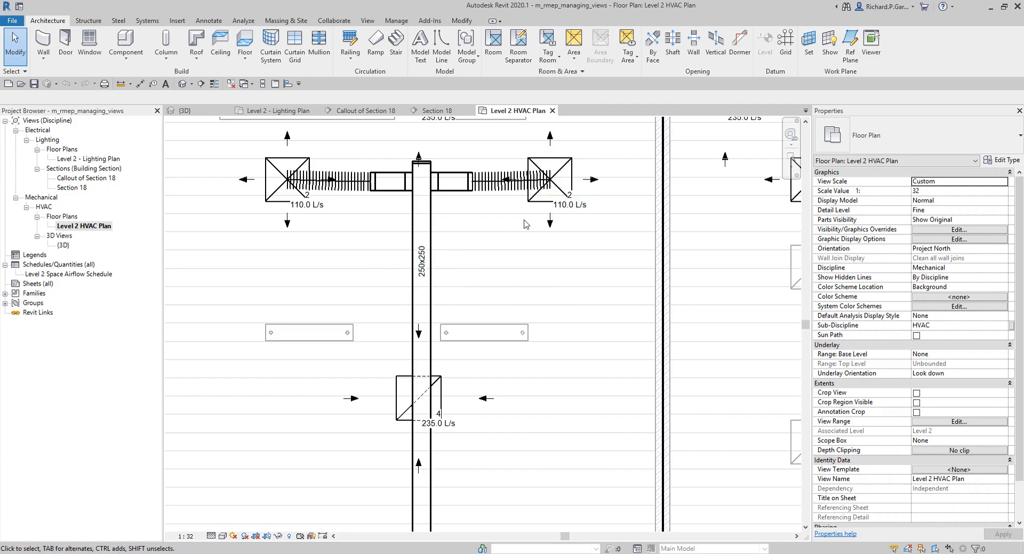
scroll(480, 224, down, 5)
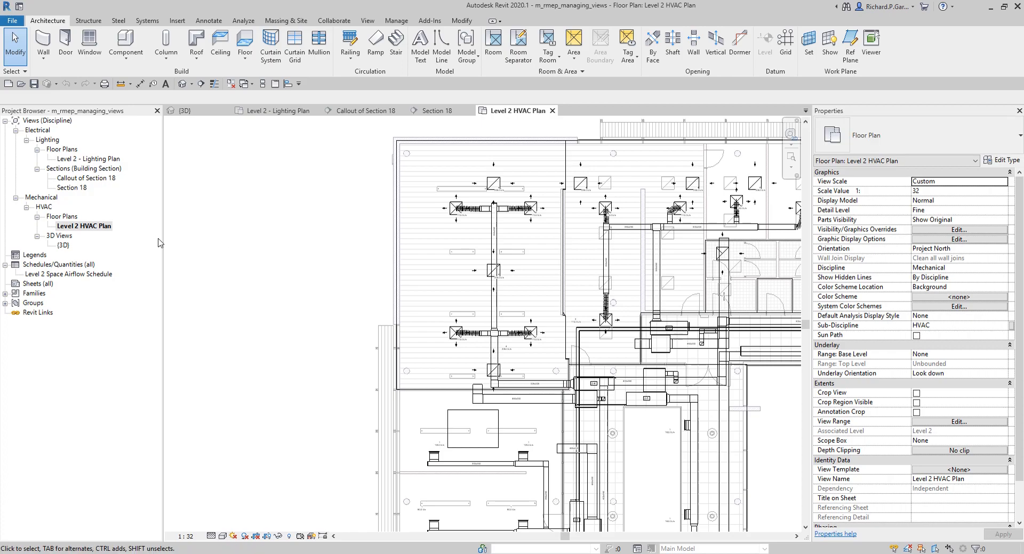
key(z)
key(f)
Step: Duplicate the Level 2 HVAC Plan as an independent view without detailing
key(ctrl)
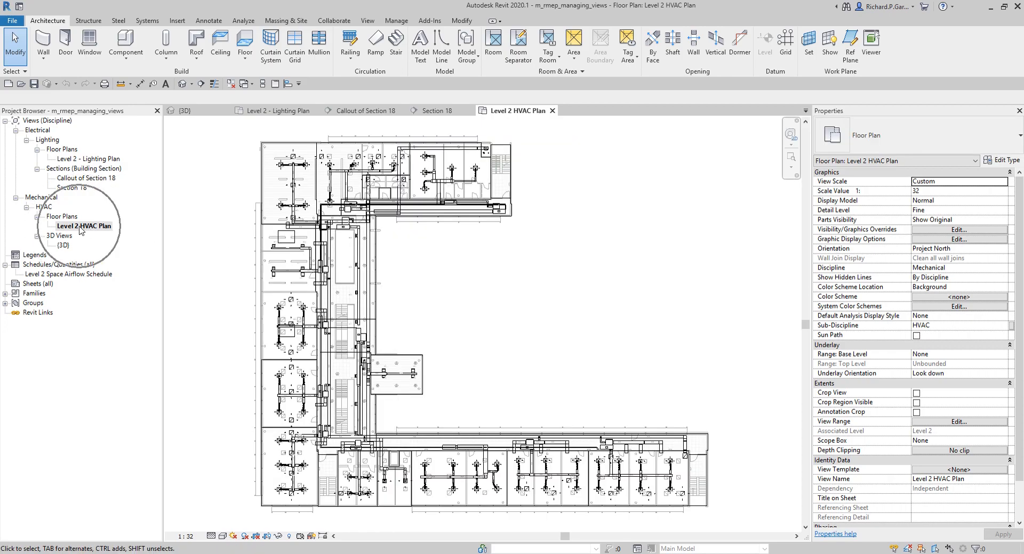
key(ctrl)
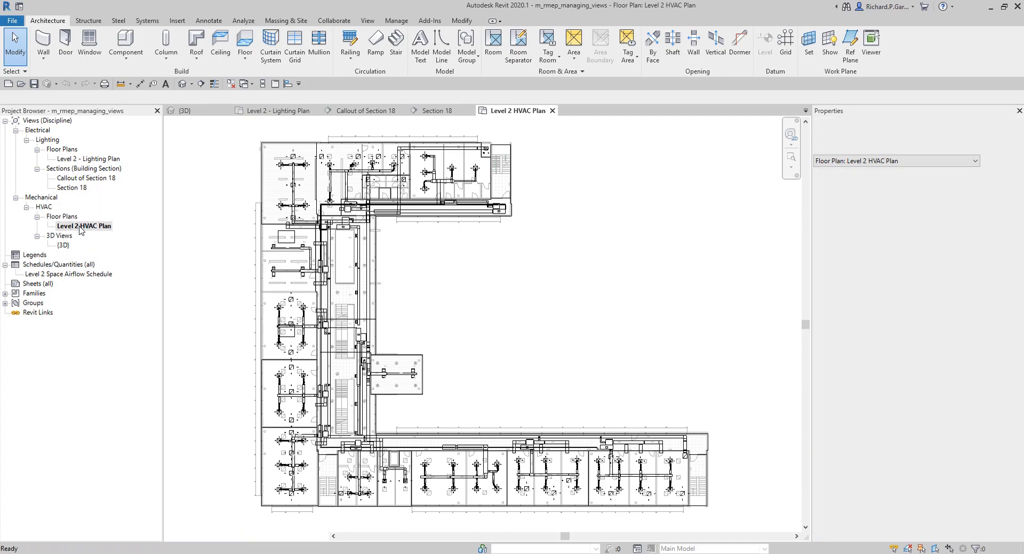
right_click(79, 227)
key(ctrl)
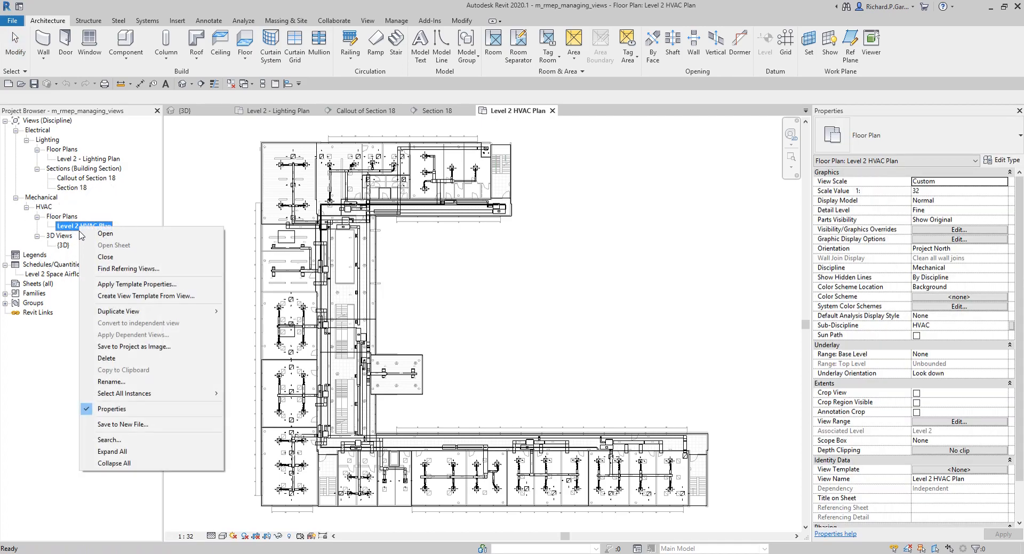
mouse_move(123, 313)
key(ctrl)
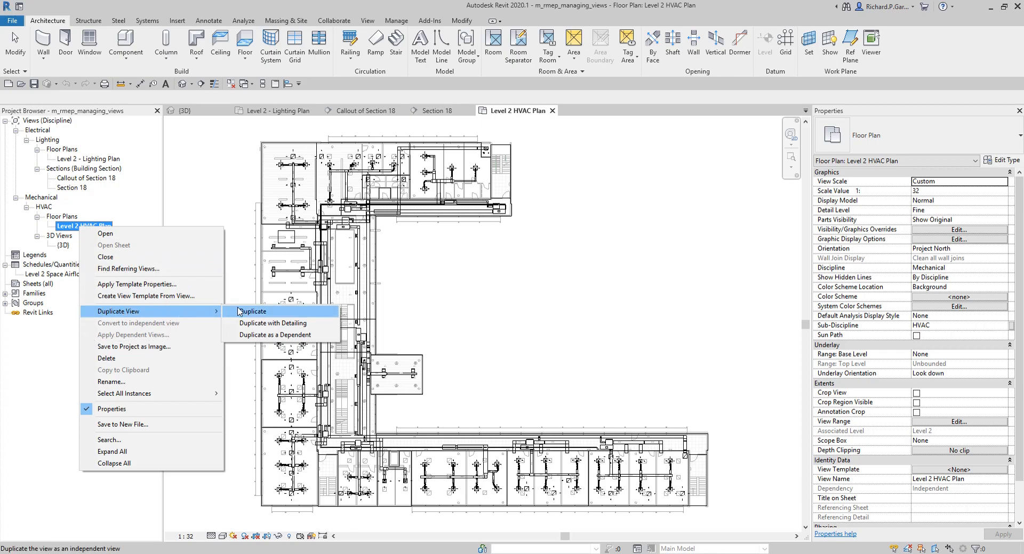
key(ctrl)
key(ctrl)
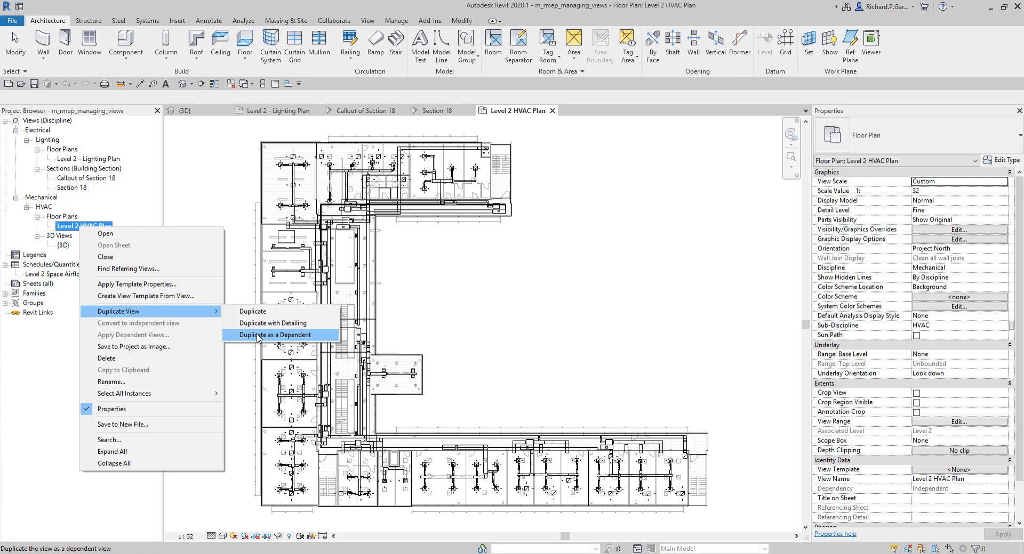
key(ctrl)
key(ctrl)
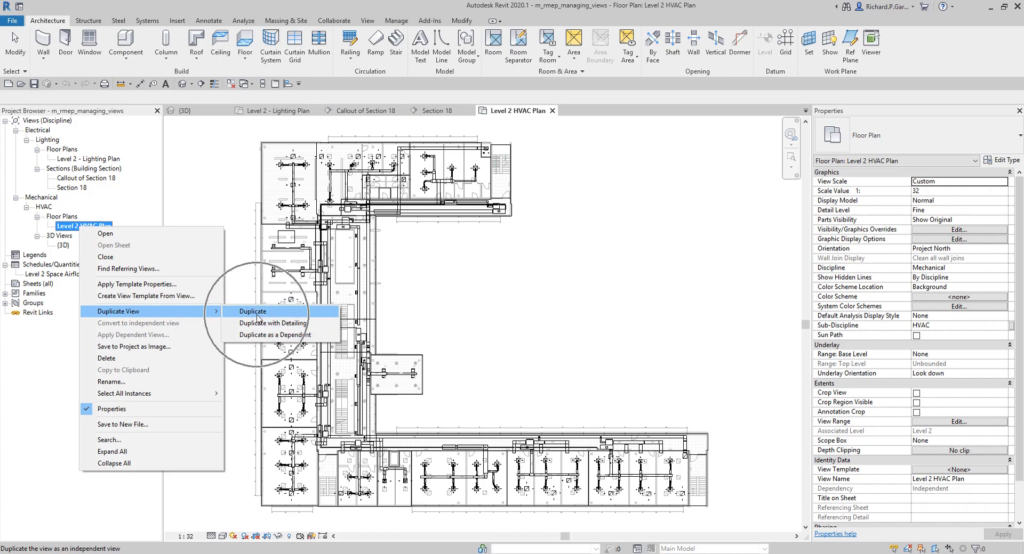
click(258, 317)
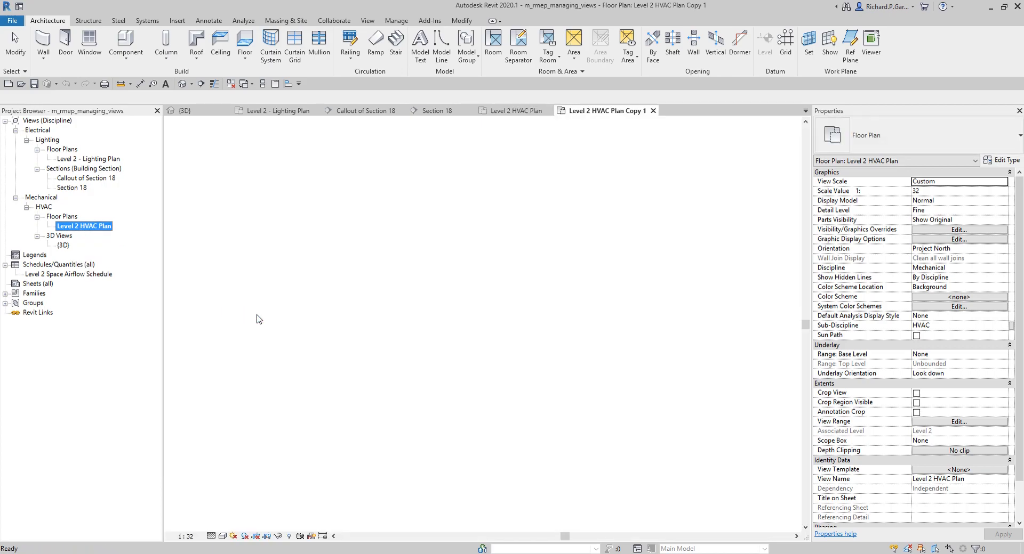
Step: Rename the copied floor plan view as Level 2 HVAC Plan - Duplicate
key(ctrl)
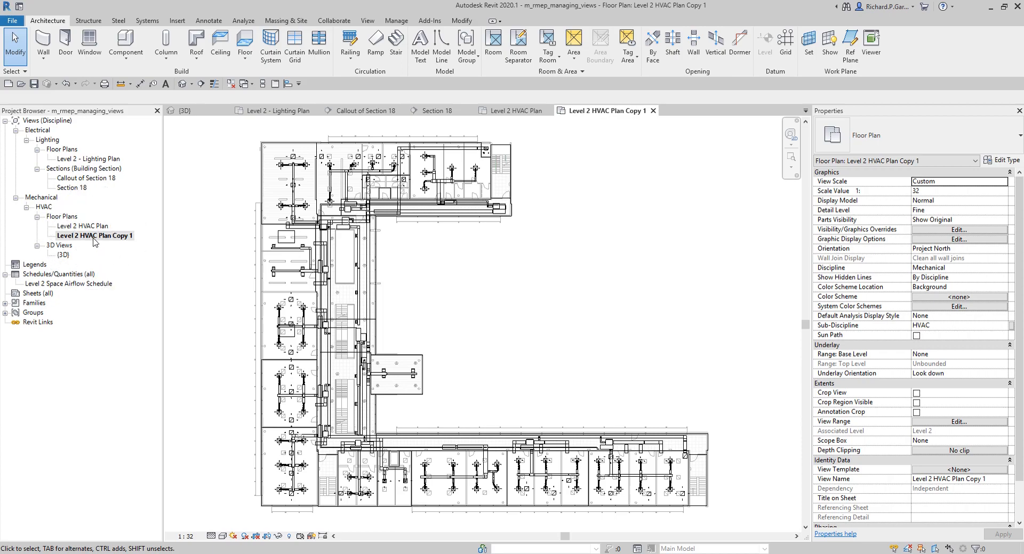
right_click(95, 240)
key(ctrl)
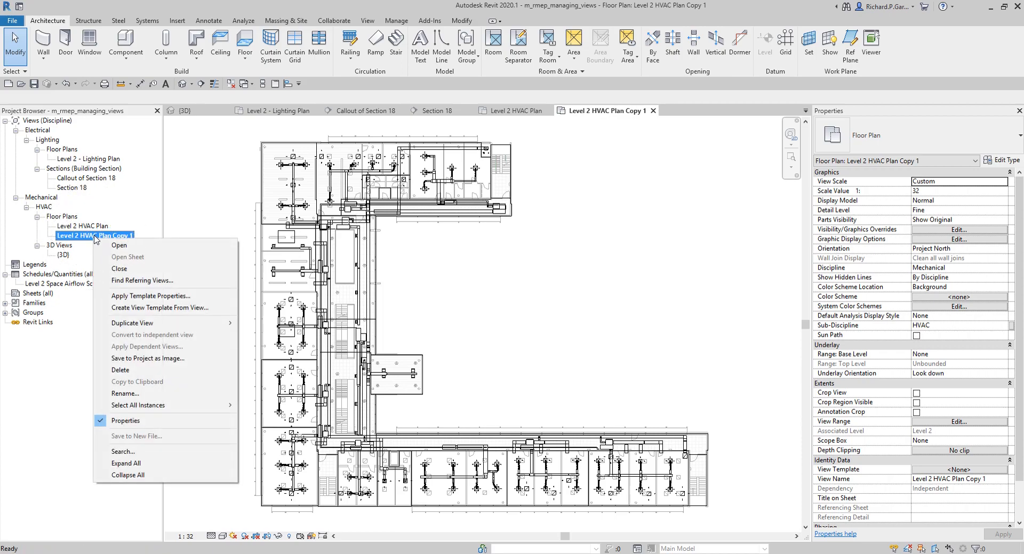
key(ctrl)
click(128, 394)
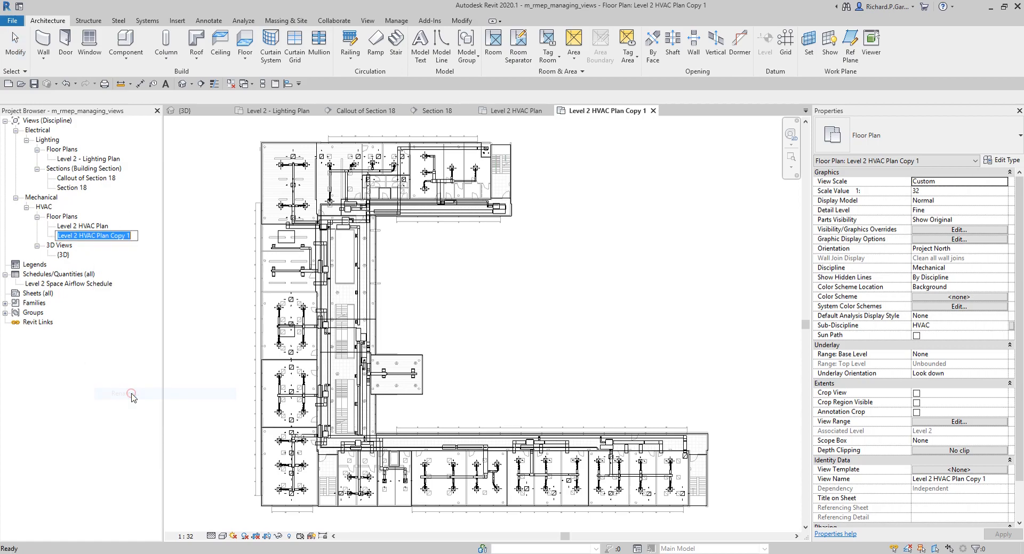
drag(109, 235, 131, 235)
text(- Duplicate)
key(Return)
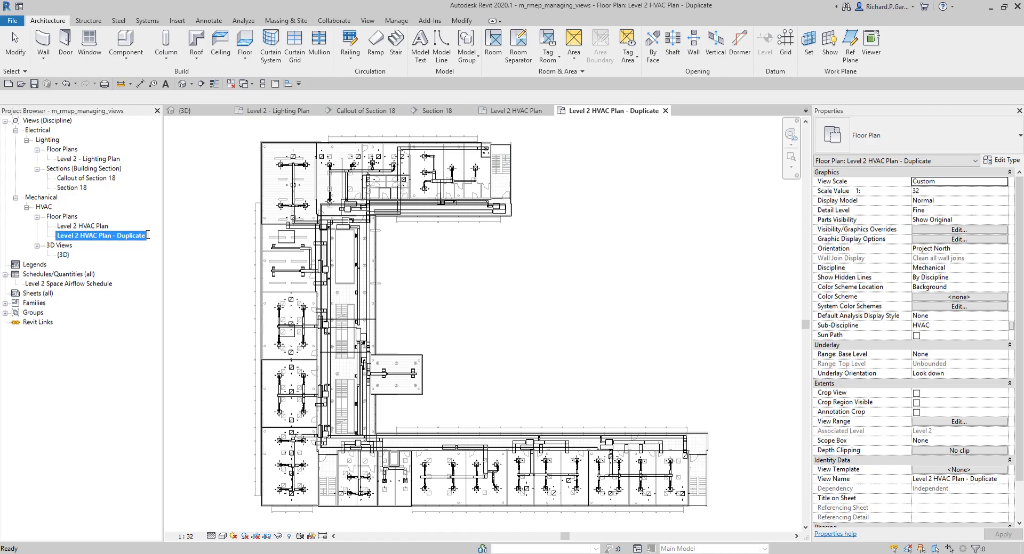
click(447, 280)
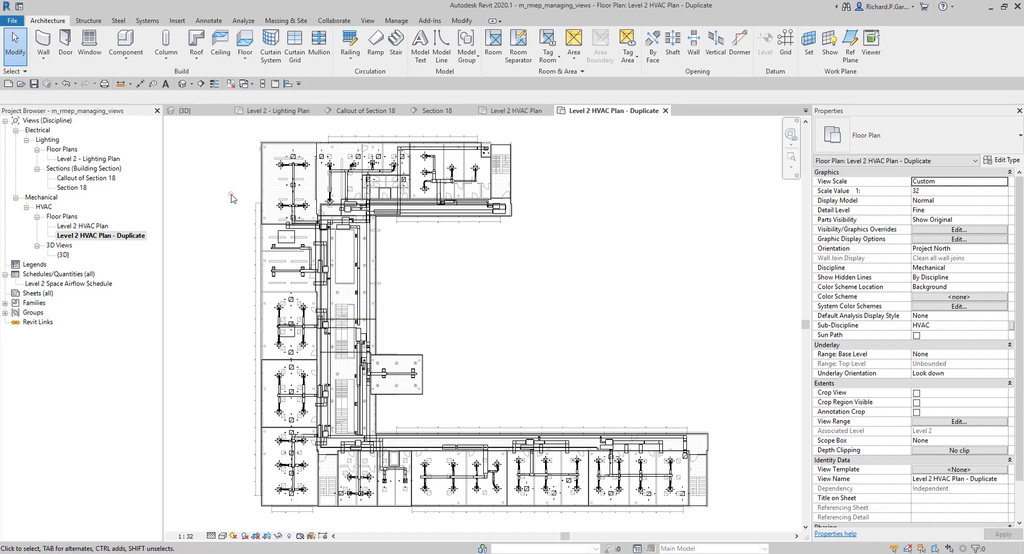
Step: Examine the diffusers and ducts in the duplicated plan's upper-left corner room for annotation tags
scroll(282, 162, up, 5)
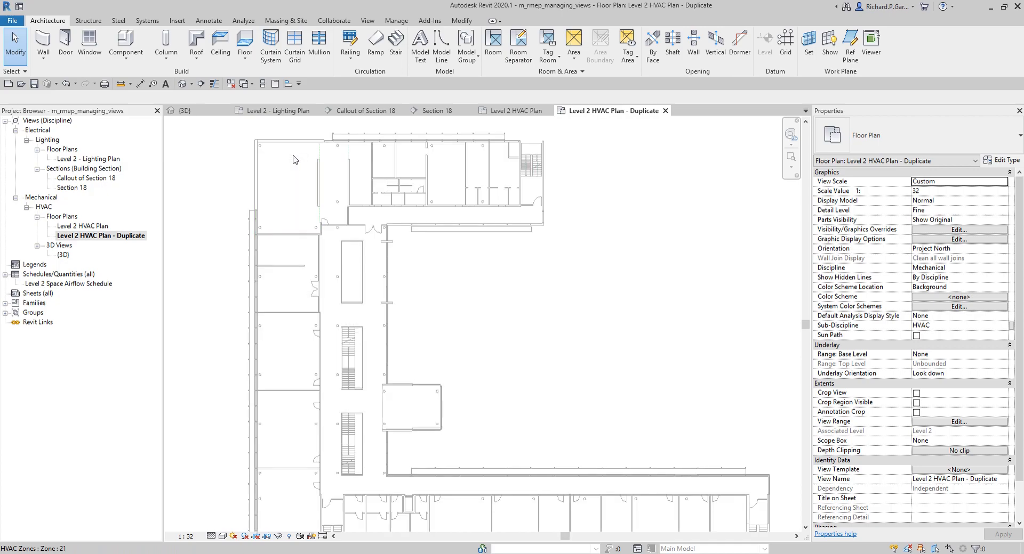
scroll(282, 163, up, 3)
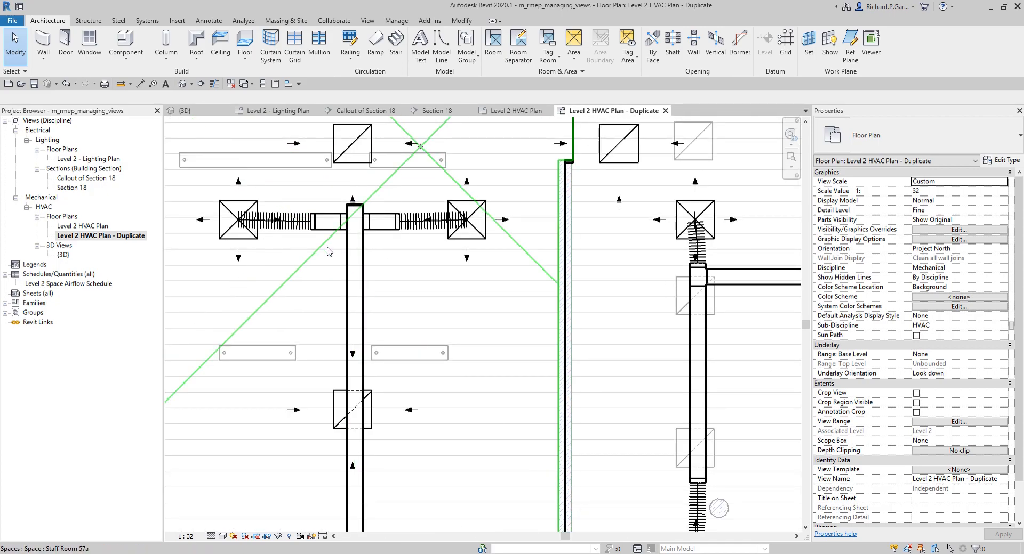
click(97, 229)
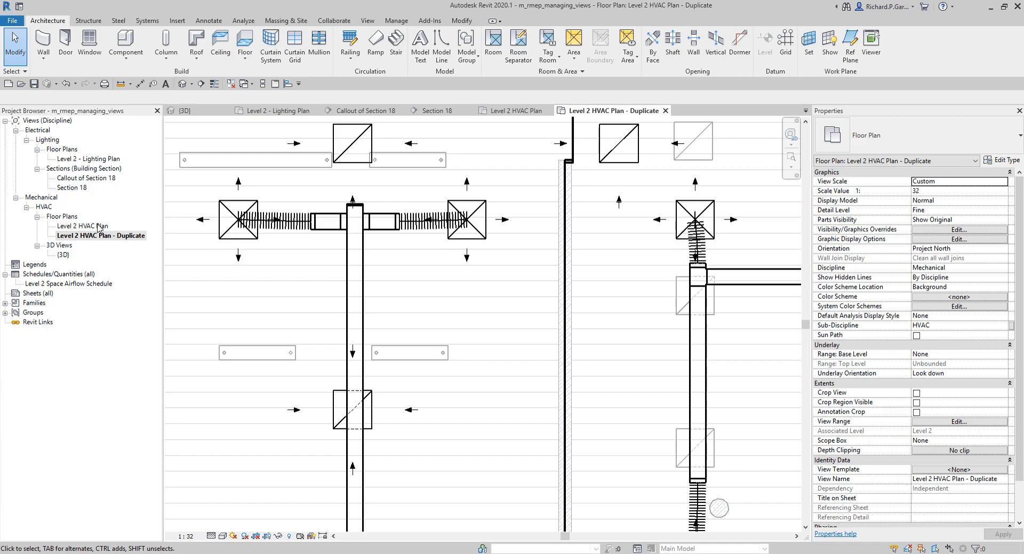
scroll(288, 269, down, 1)
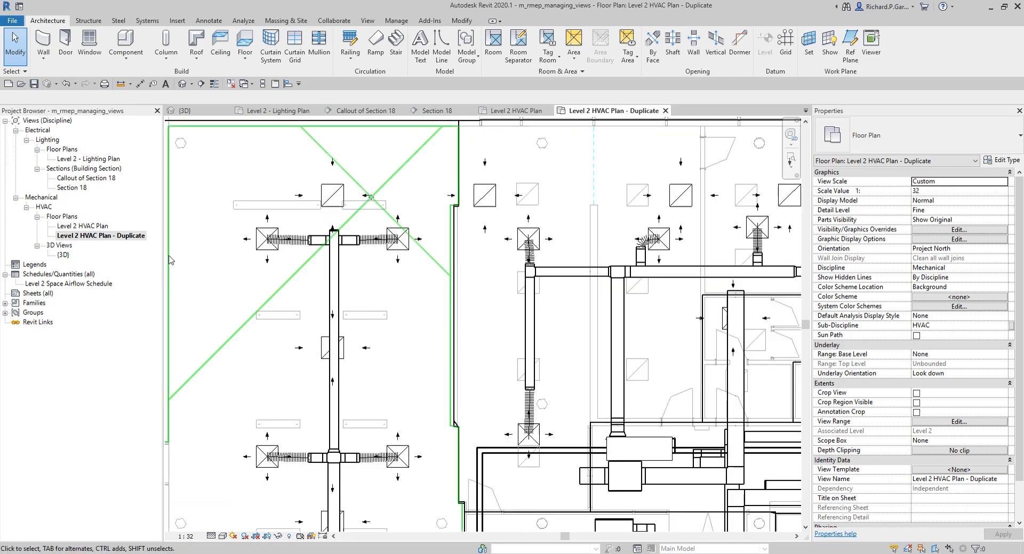
Step: Duplicate the Level 2 HVAC Plan with detailing and inspect the air terminal and duct tags in the copy's upper-left room
right_click(85, 226)
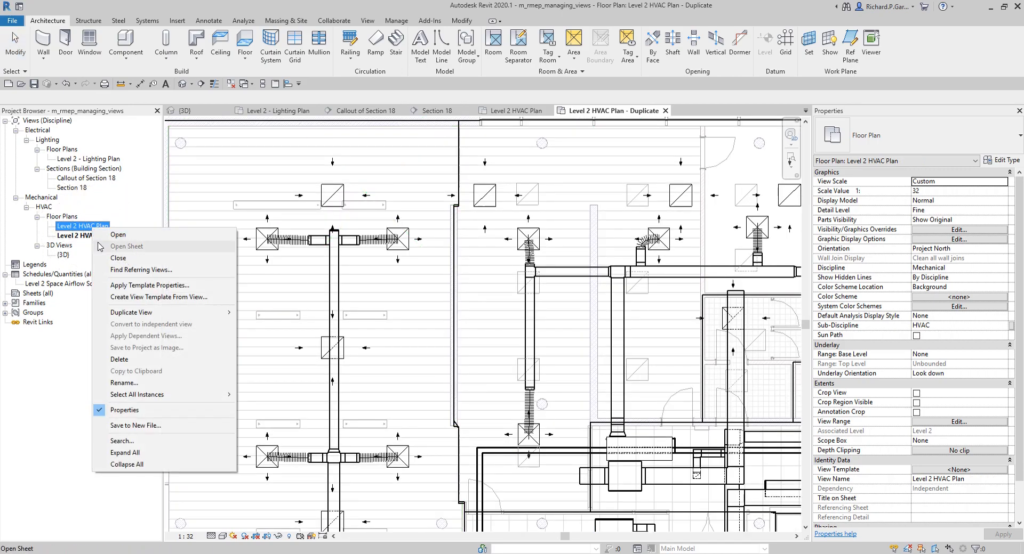
click(134, 313)
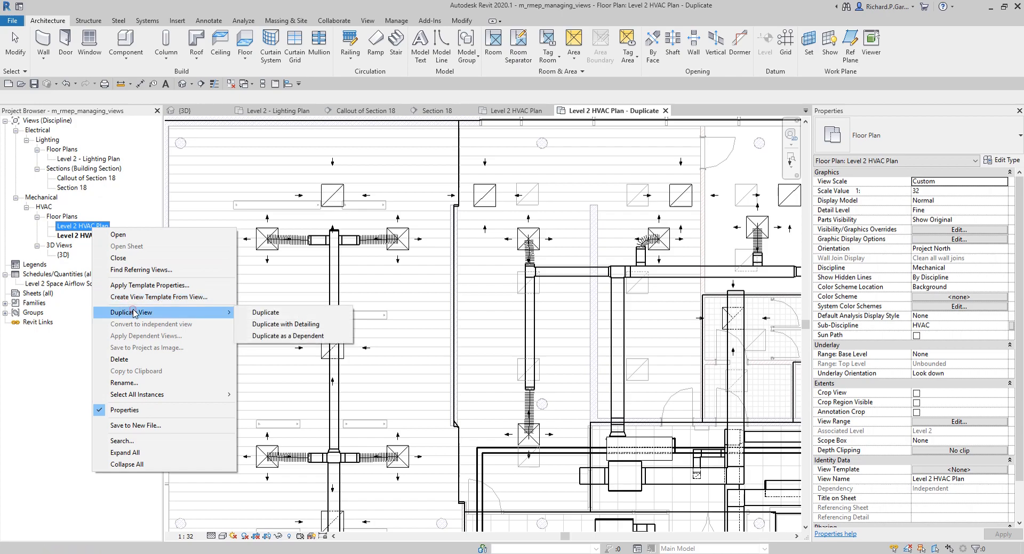
click(262, 326)
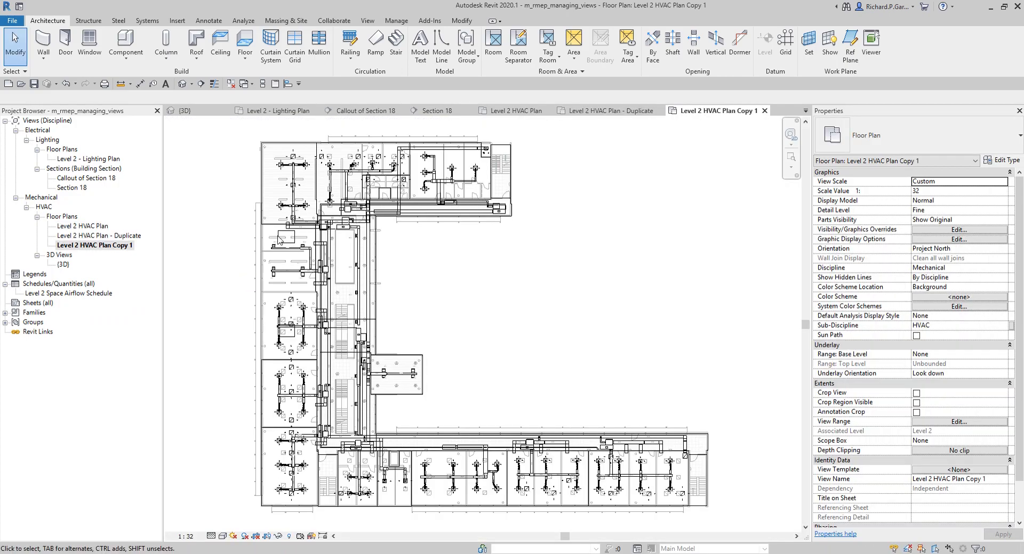
scroll(283, 166, up, 8)
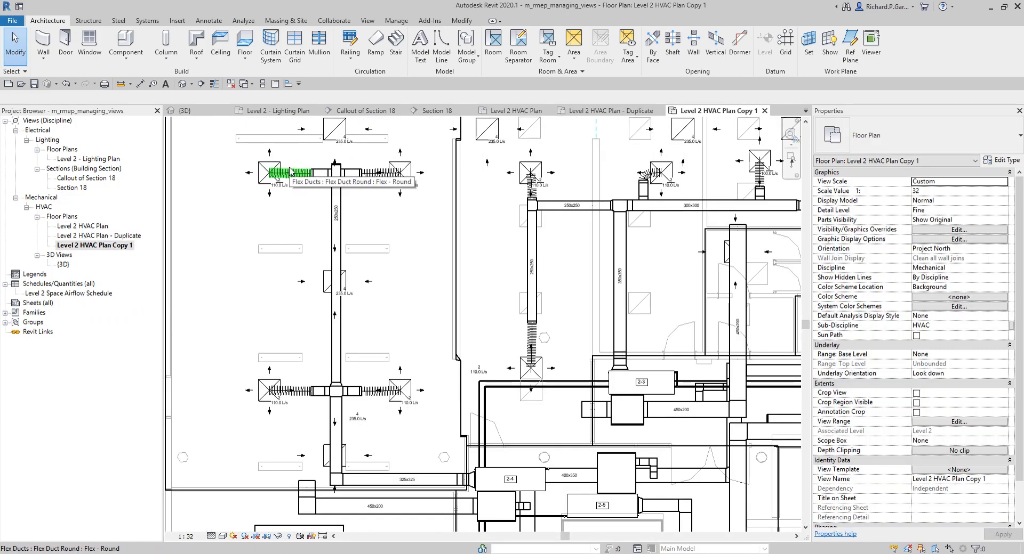
scroll(290, 171, up, 3)
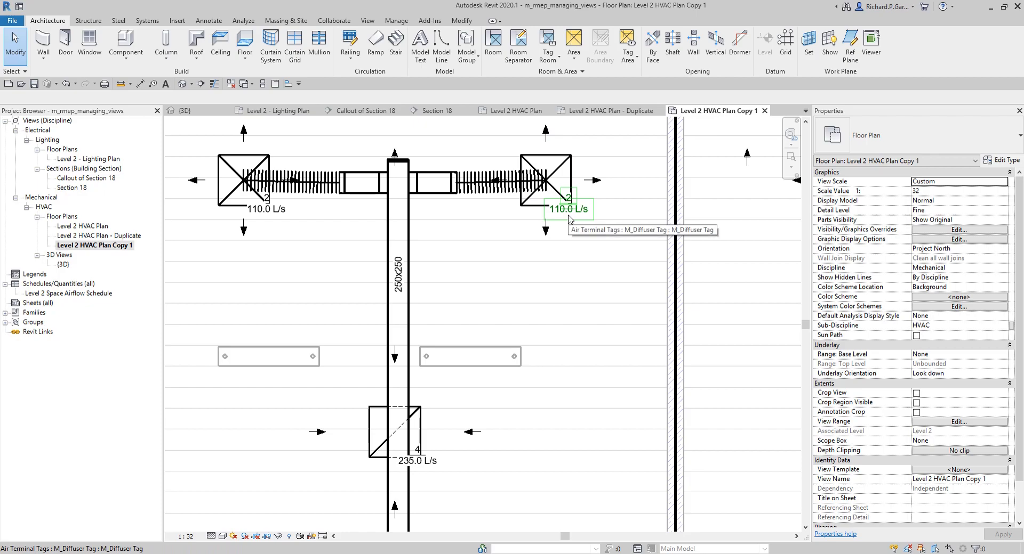
Step: Rename the new floor plan copy as Level 2 HVAC Plan - Duplicate with Detailing and fit the whole plan in view
right_click(118, 249)
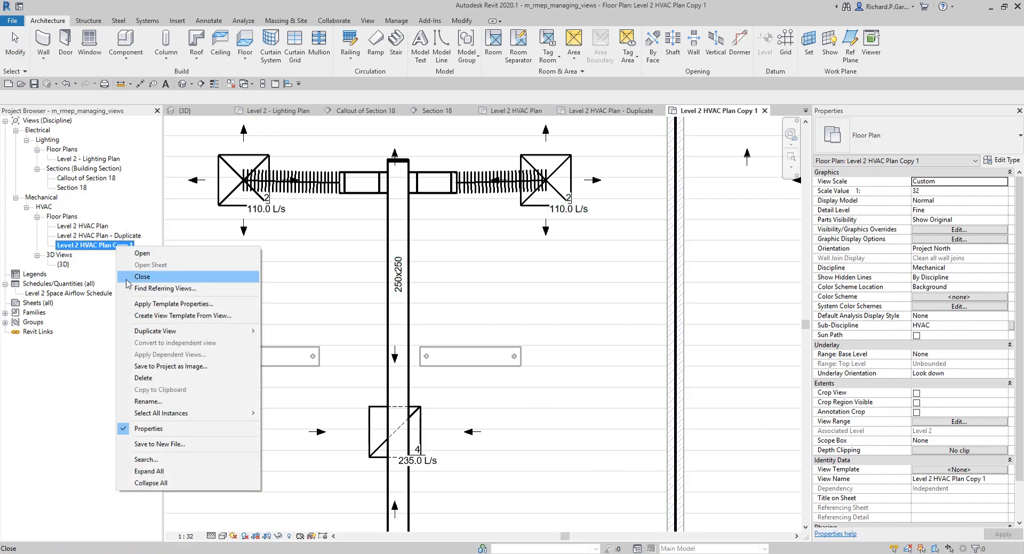
click(168, 401)
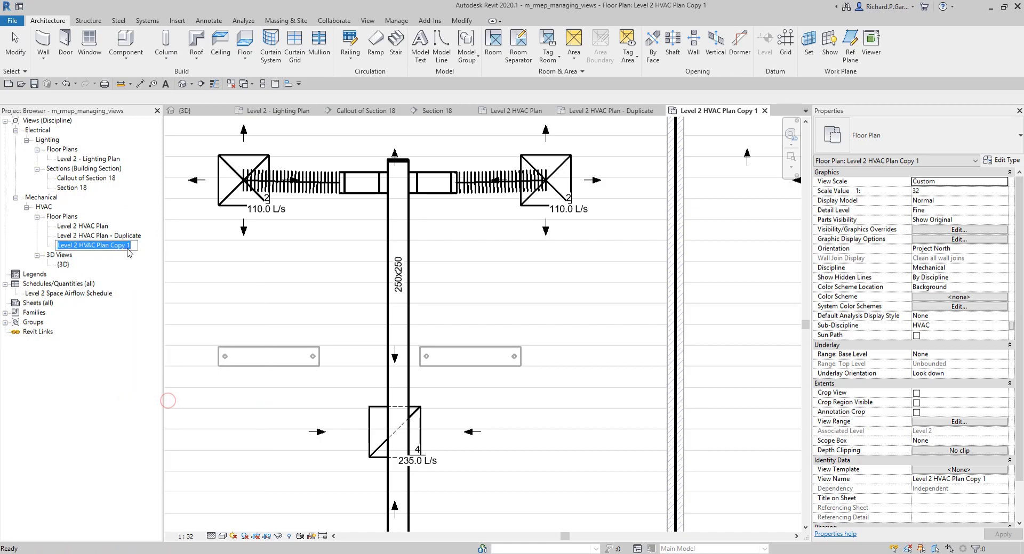
drag(110, 245, 163, 254)
text(- Duplicate with D)
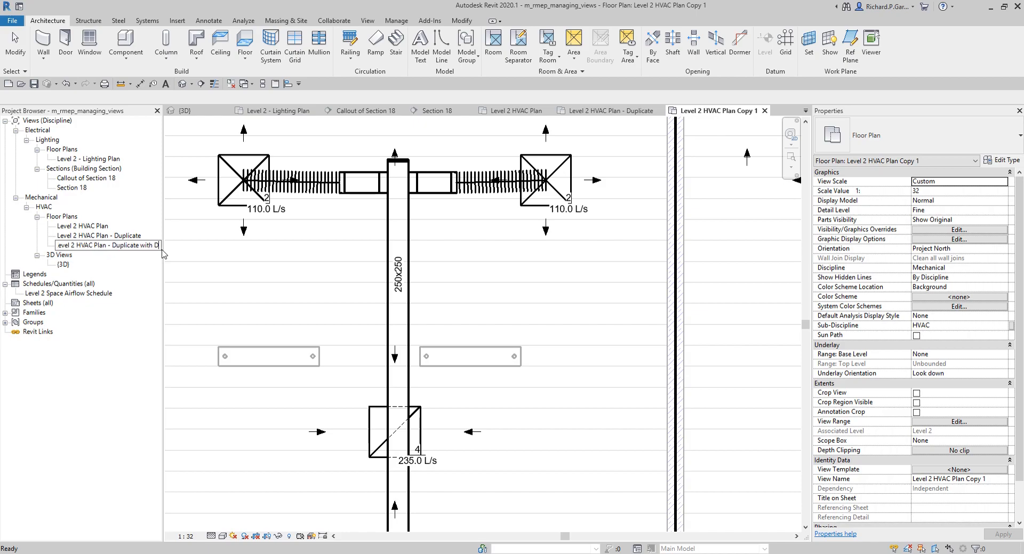
text(etailing)
key(Return)
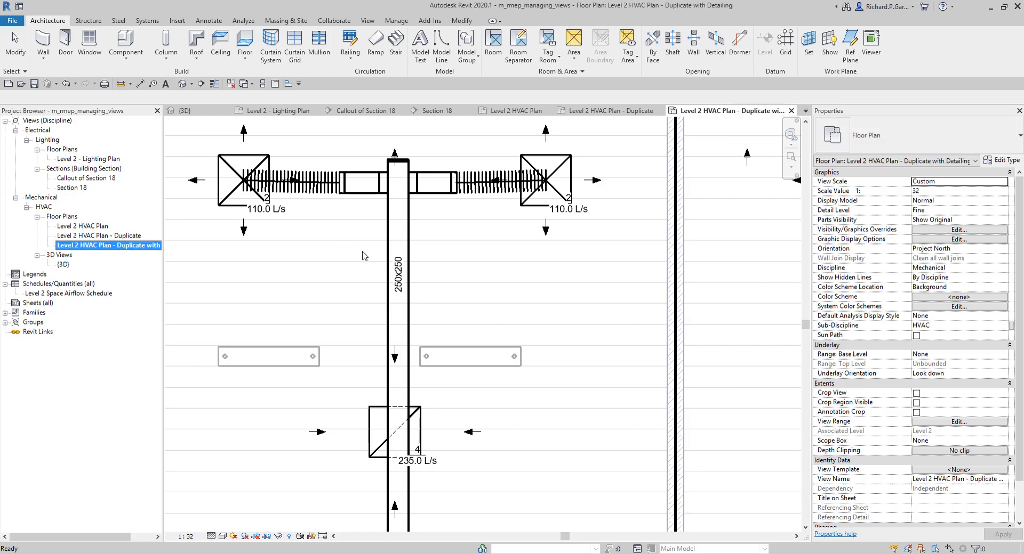
scroll(335, 245, down, 6)
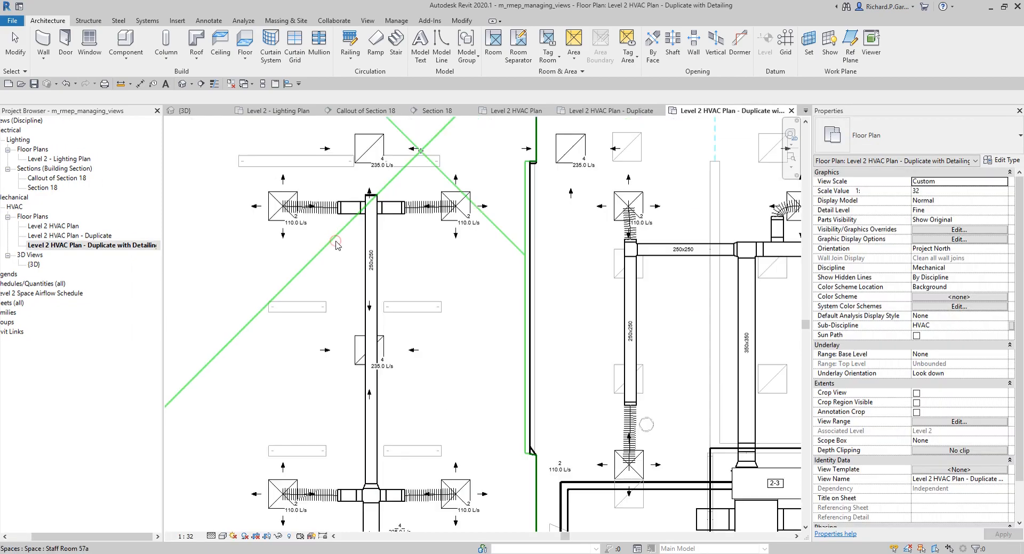
middle_click(206, 221)
middle_click(207, 221)
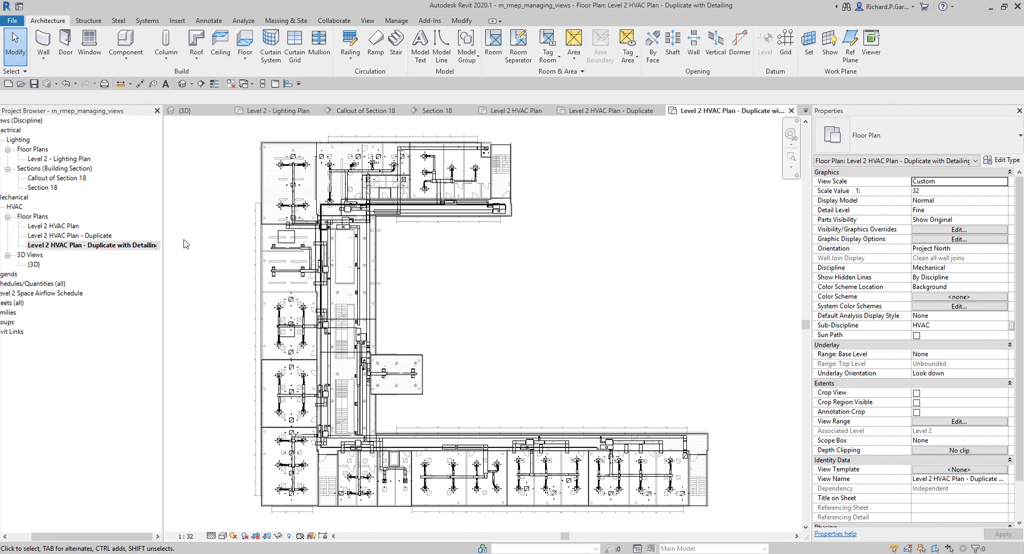
click(72, 236)
click(95, 247)
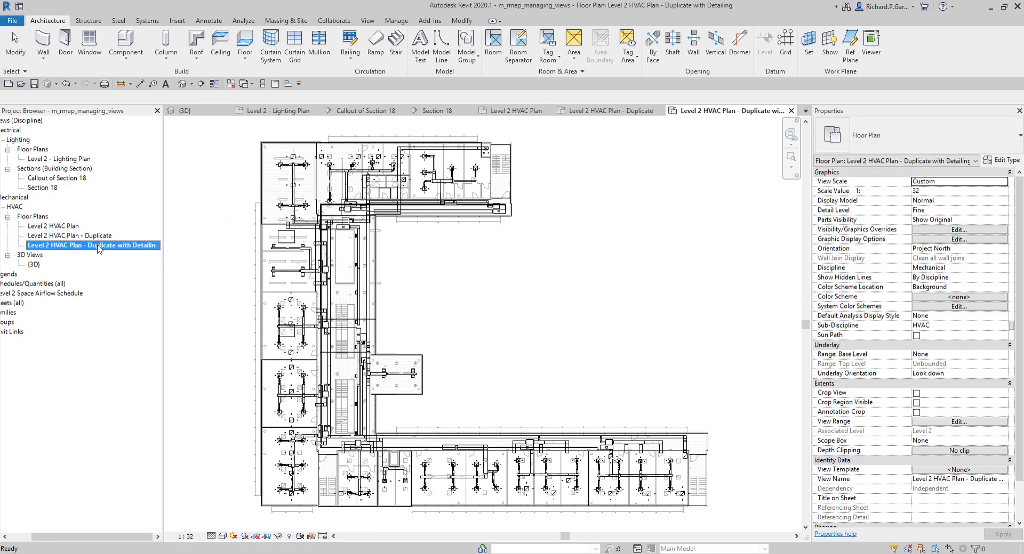
click(474, 286)
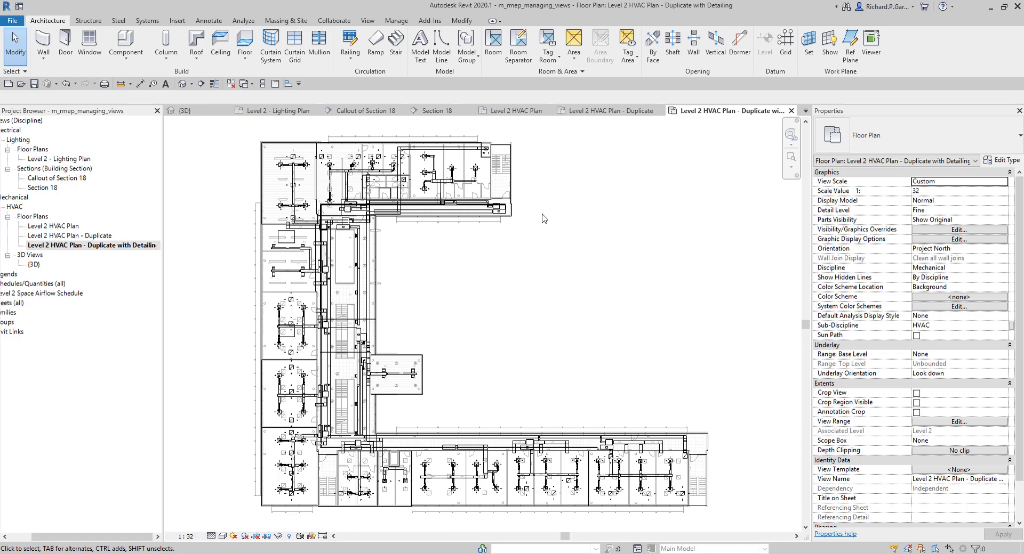
click(475, 325)
click(463, 303)
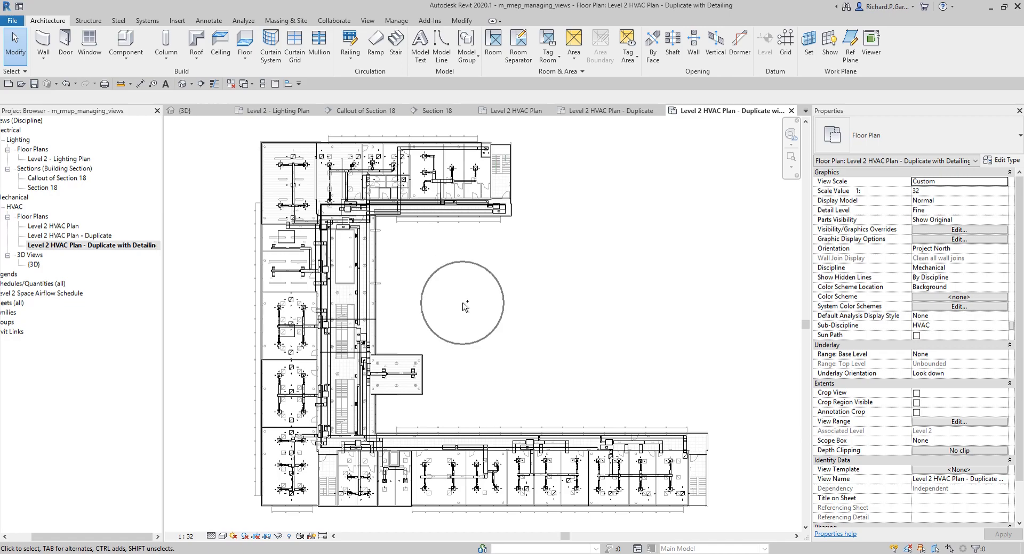
Step: Open the original Level 2 HVAC Plan and set its view scale to 1:100
double_click(97, 236)
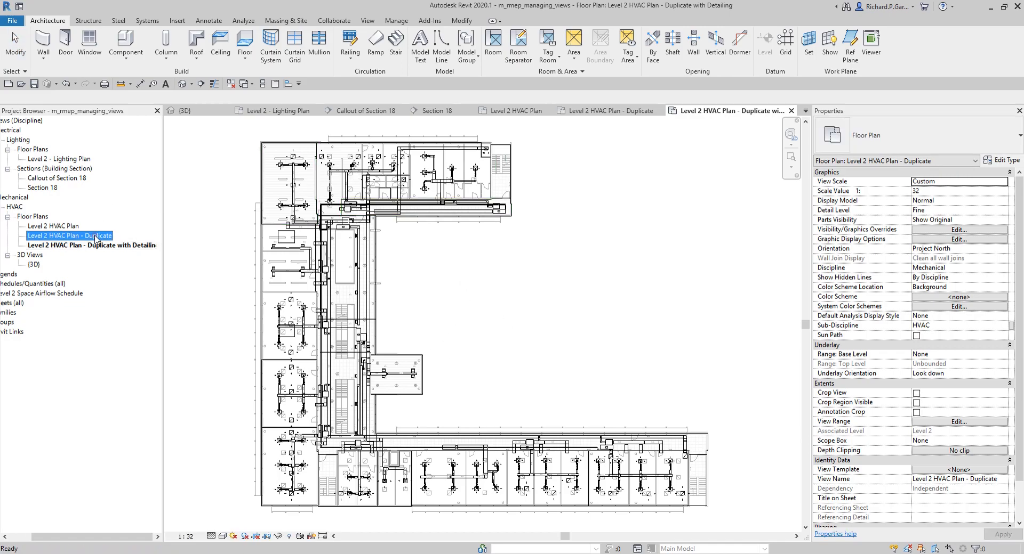
double_click(73, 227)
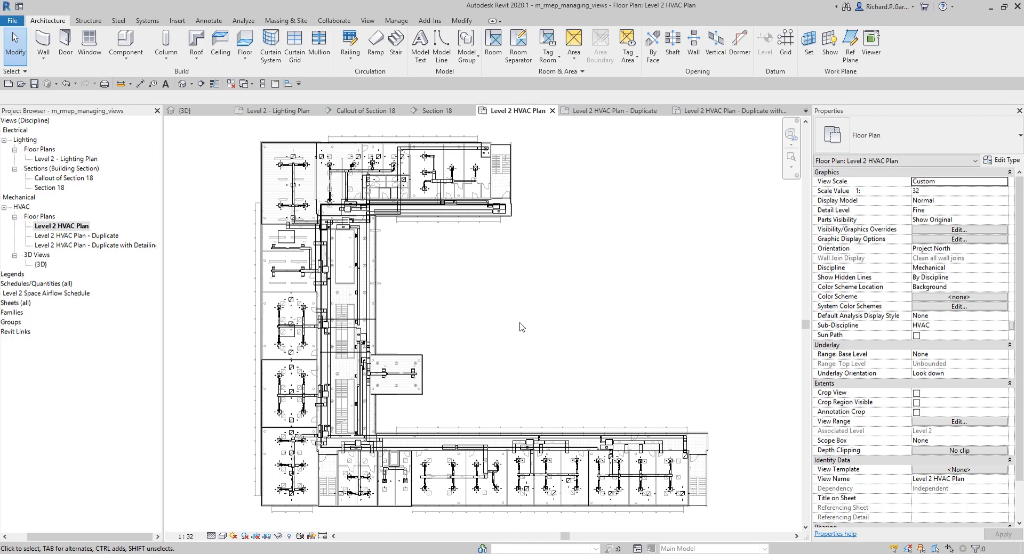
click(76, 229)
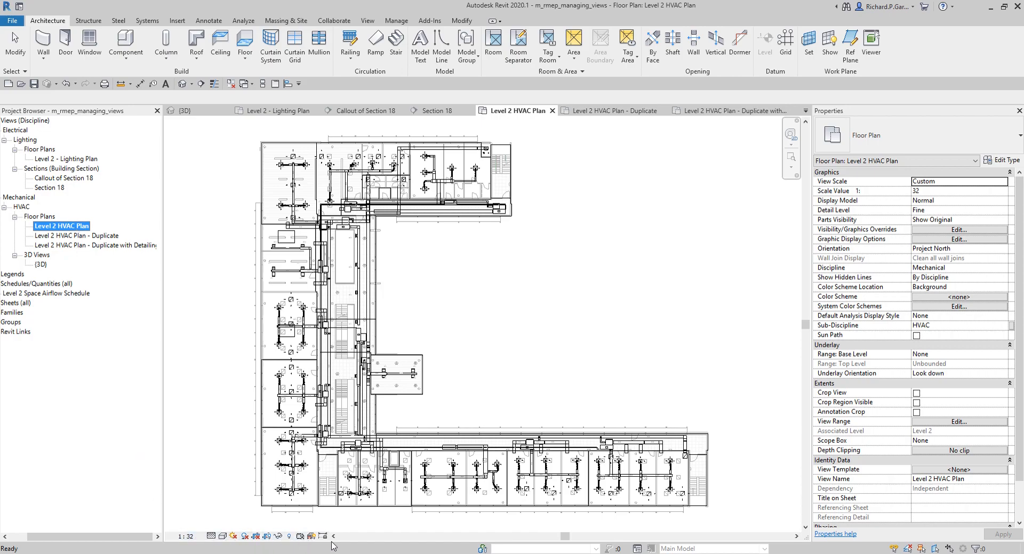
click(190, 537)
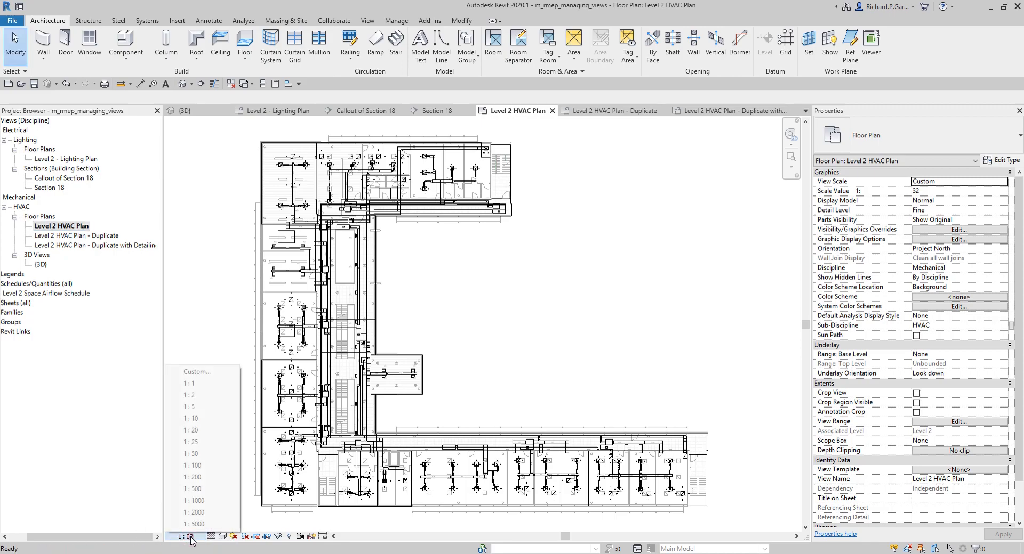
click(194, 467)
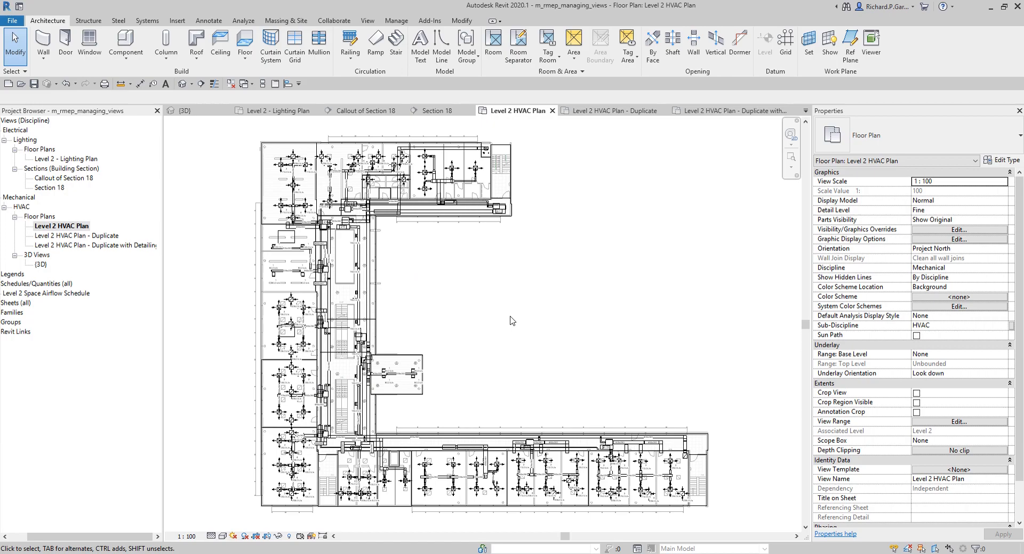
Step: Open Level 2 HVAC Plan - Duplicate, fit the whole plan in view, and check its view scale against the original
double_click(88, 238)
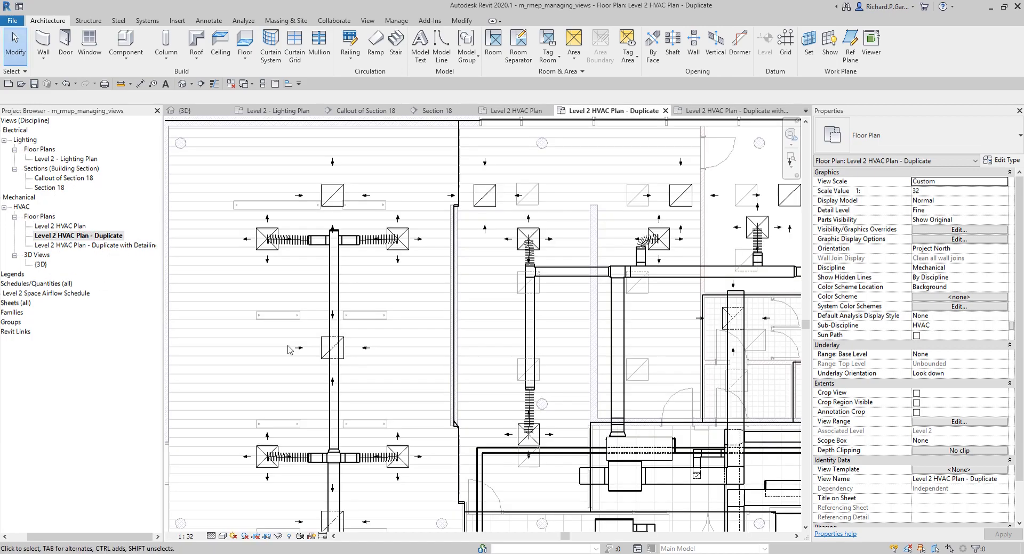
key(z)
key(f)
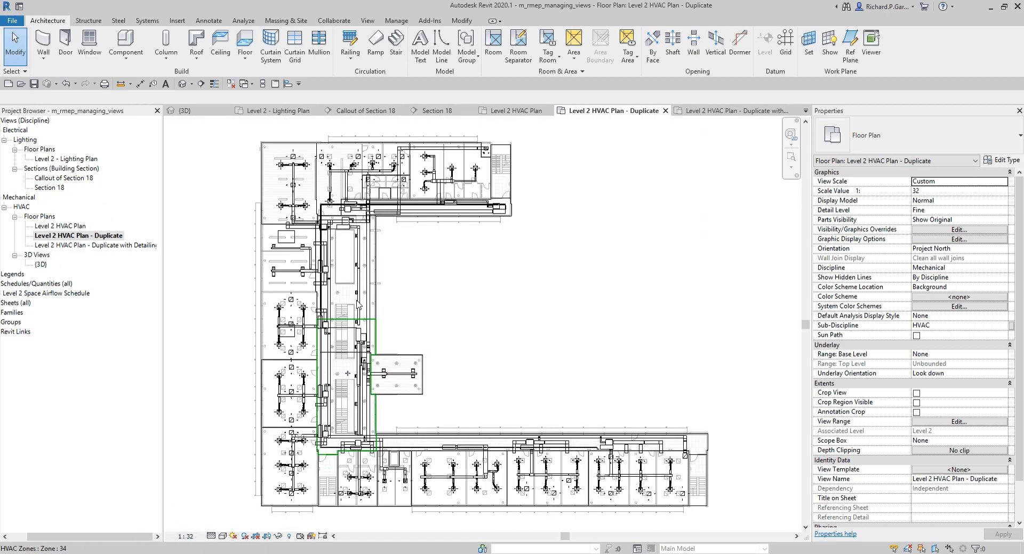
scroll(357, 304, up, 6)
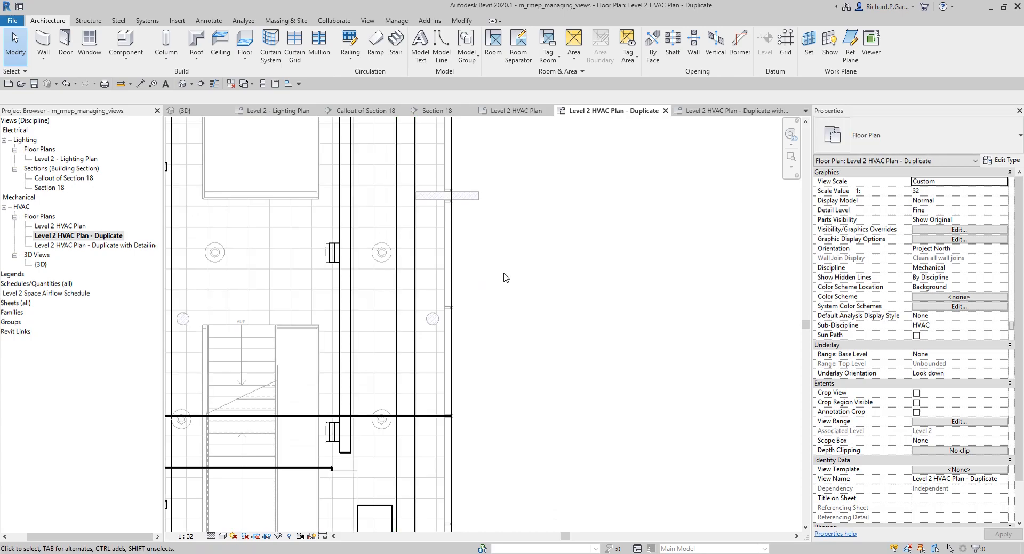
key(z)
key(f)
scroll(452, 308, down, 1)
scroll(454, 306, up, 5)
right_click(440, 260)
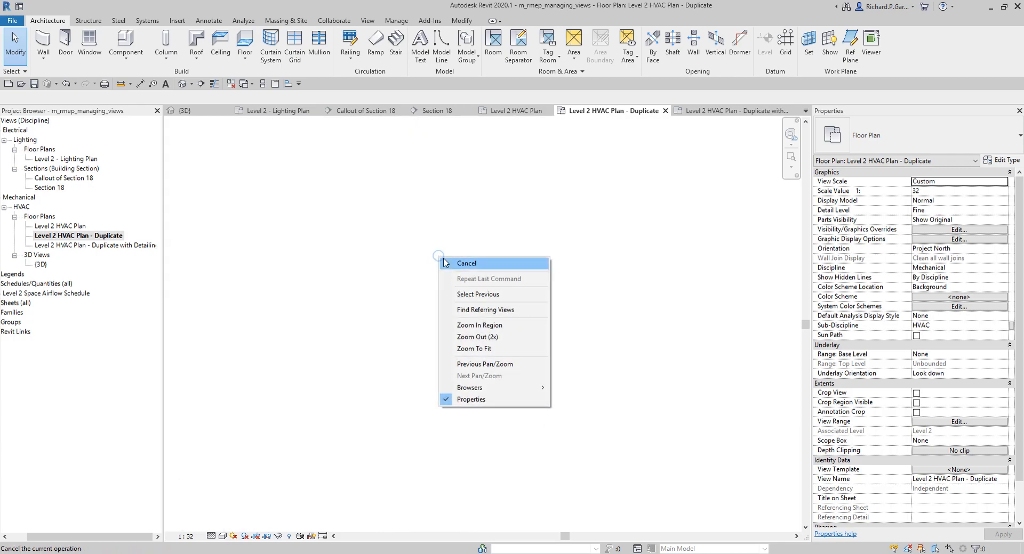
click(477, 350)
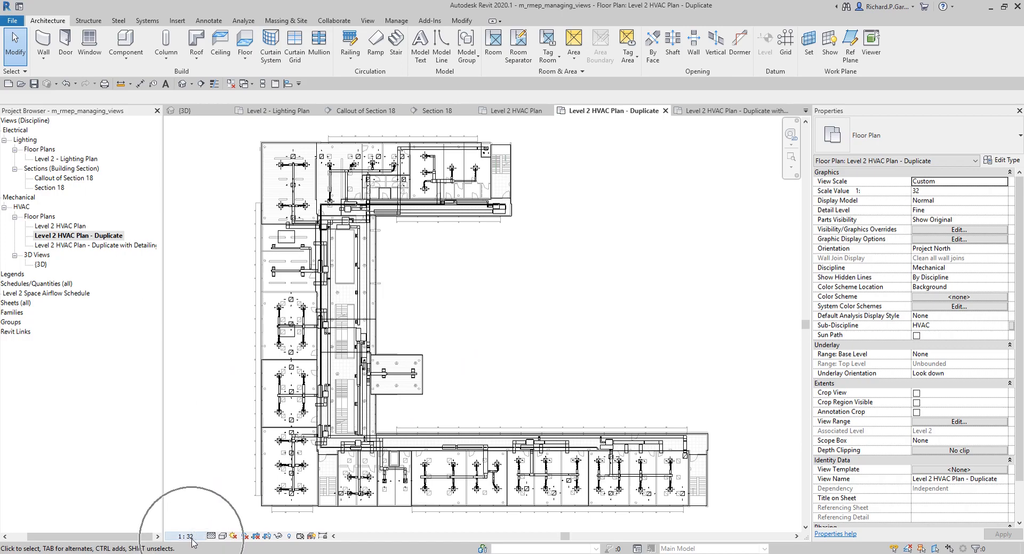
Step: Open Level 2 HVAC Plan - Duplicate with Detailing and set its view scale to 1:50
click(78, 227)
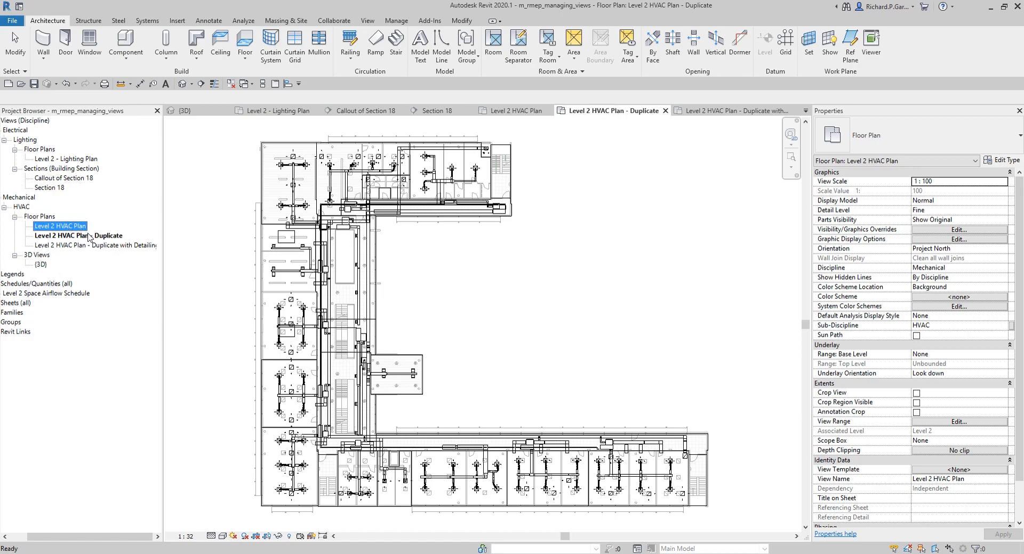
click(90, 239)
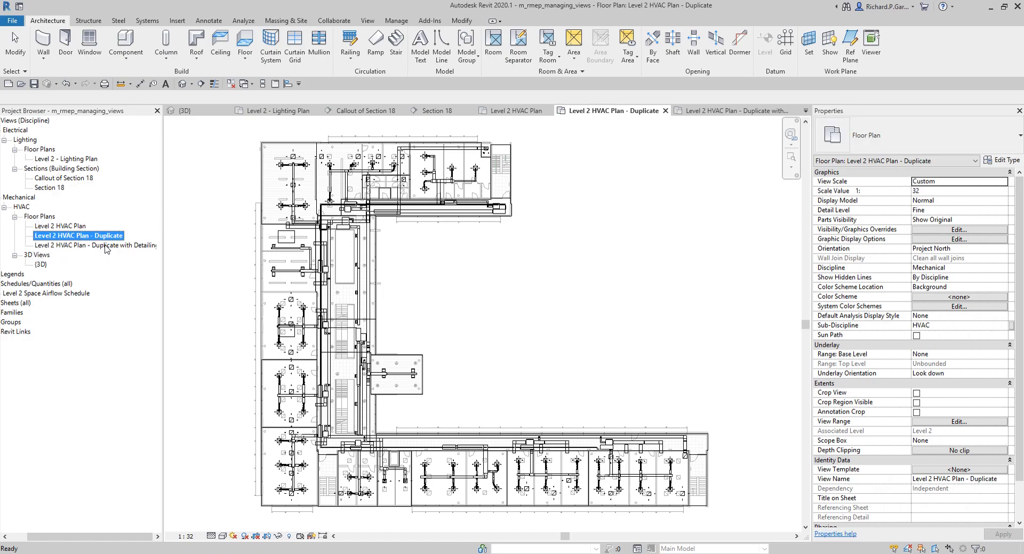
click(106, 247)
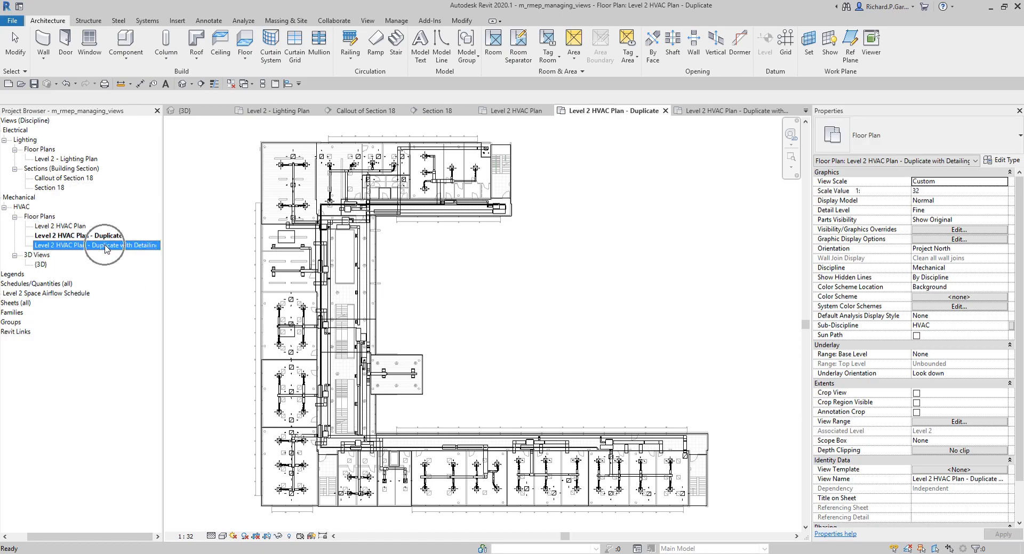
double_click(106, 247)
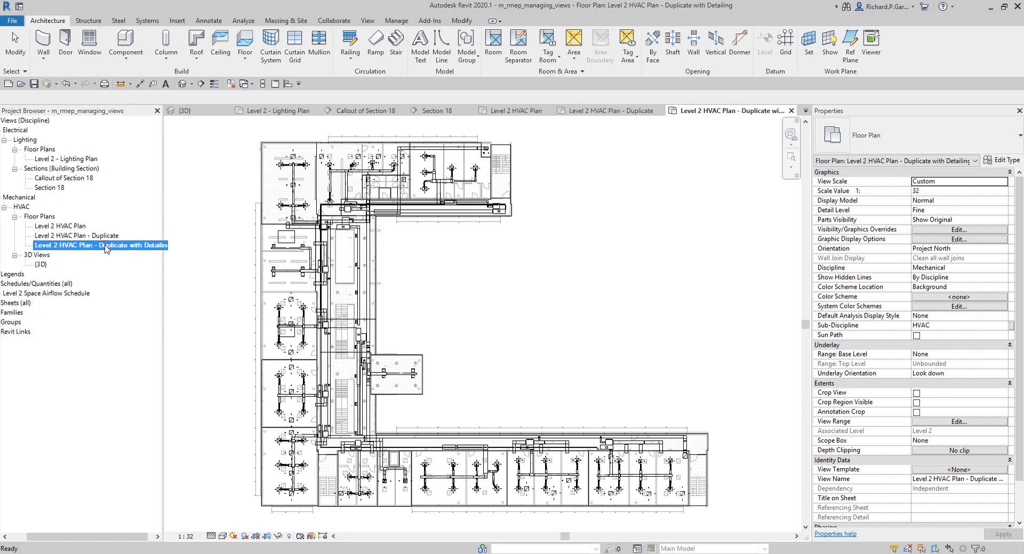
click(195, 540)
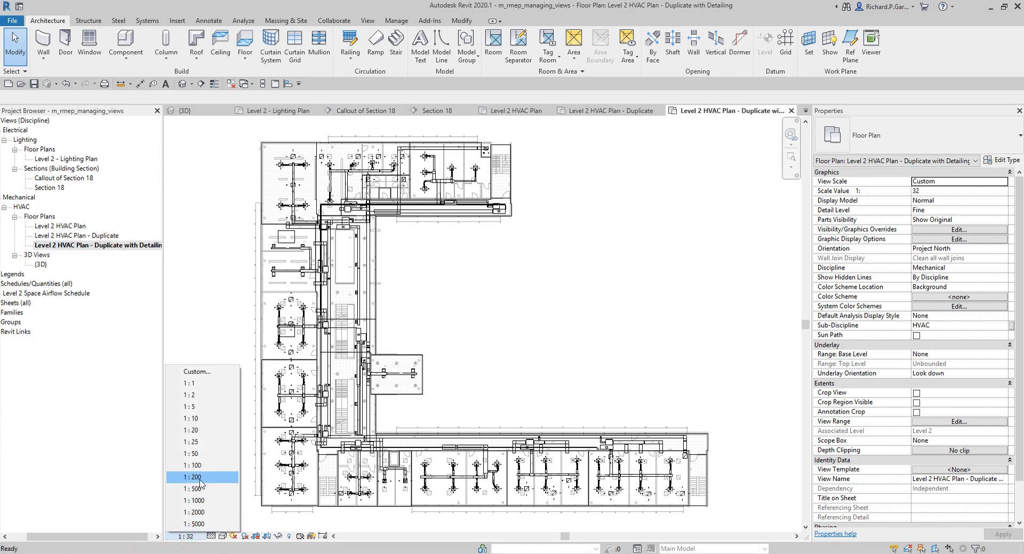
click(198, 458)
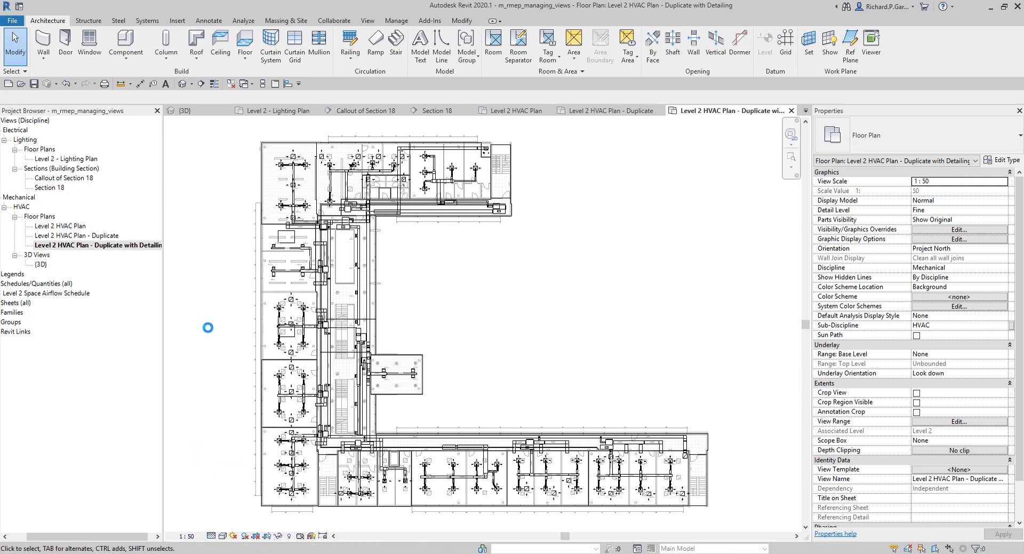
Step: Reopen Level 2 HVAC Plan - Duplicate and the original Level 2 HVAC Plan to compare the view scales of the independent copies
double_click(110, 236)
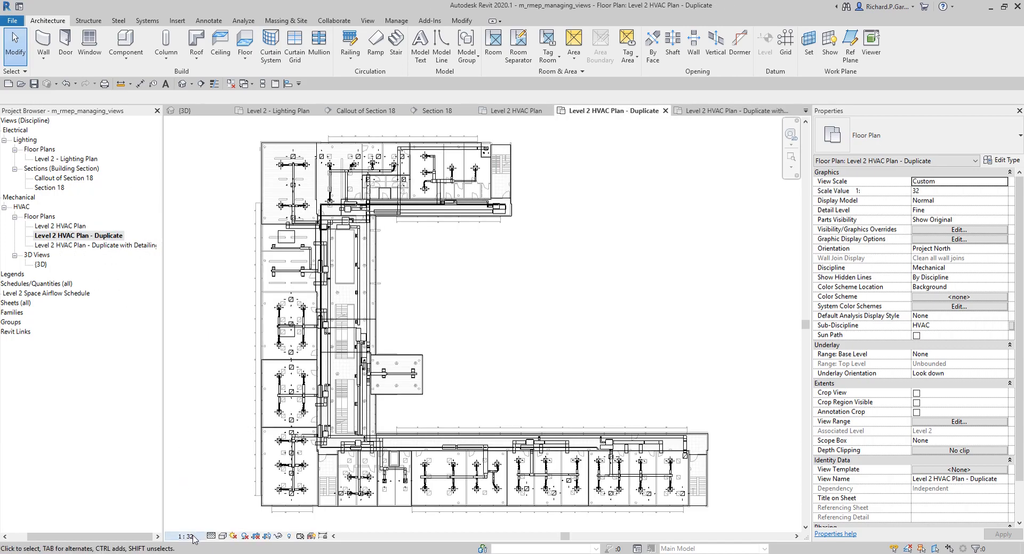
double_click(81, 226)
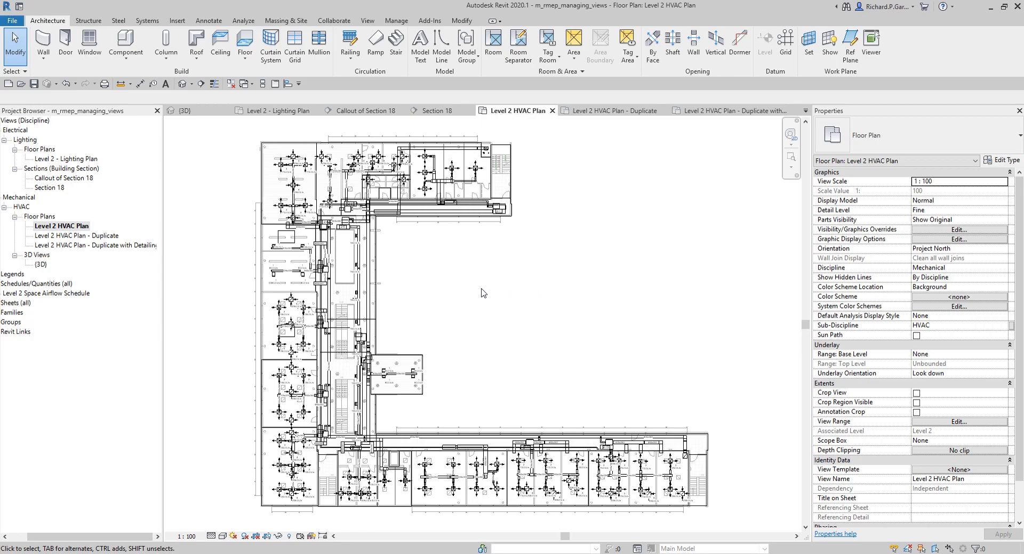
click(104, 235)
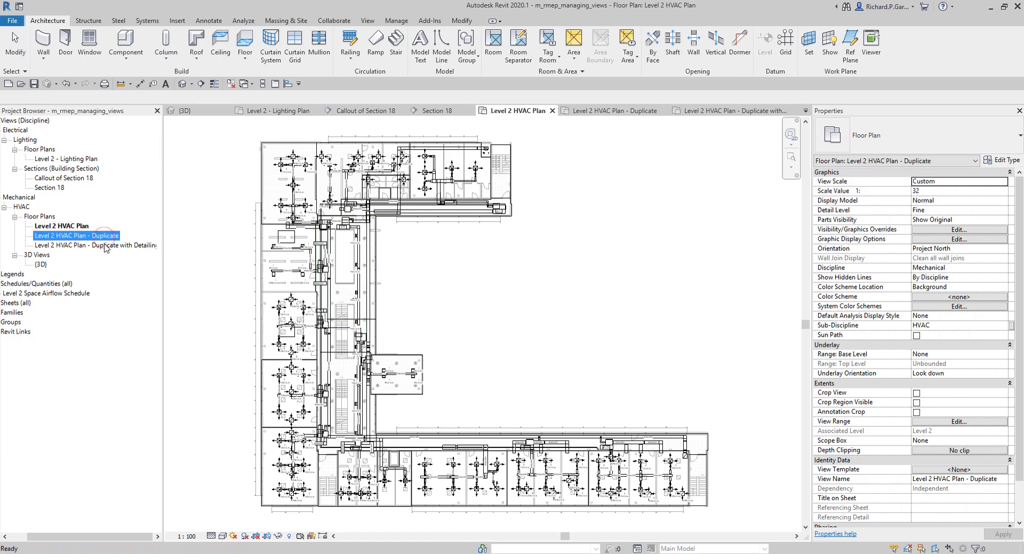
click(104, 245)
click(105, 238)
click(195, 260)
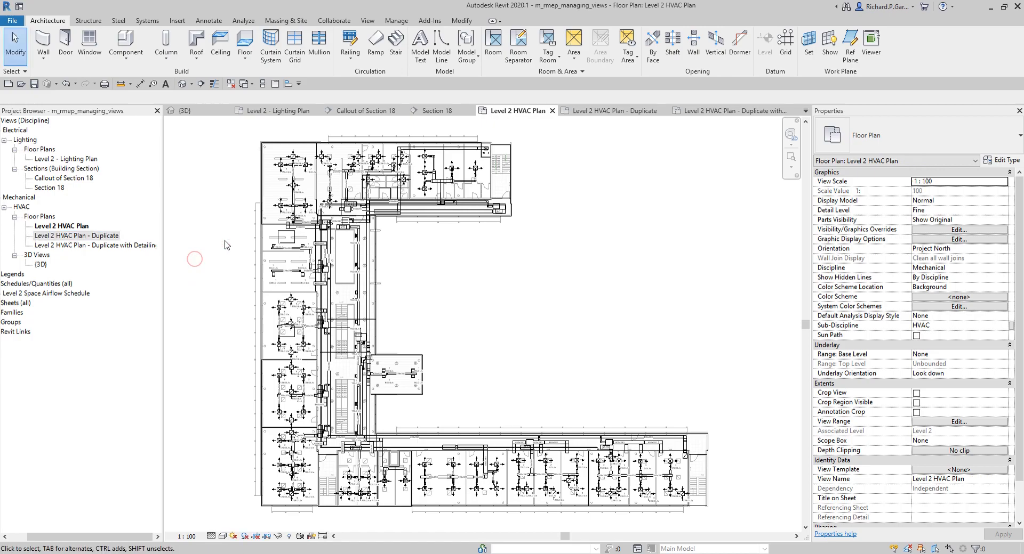
Step: Rename the original Level 2 HVAC Plan view as Level 2 HVAC Plan - North
right_click(70, 230)
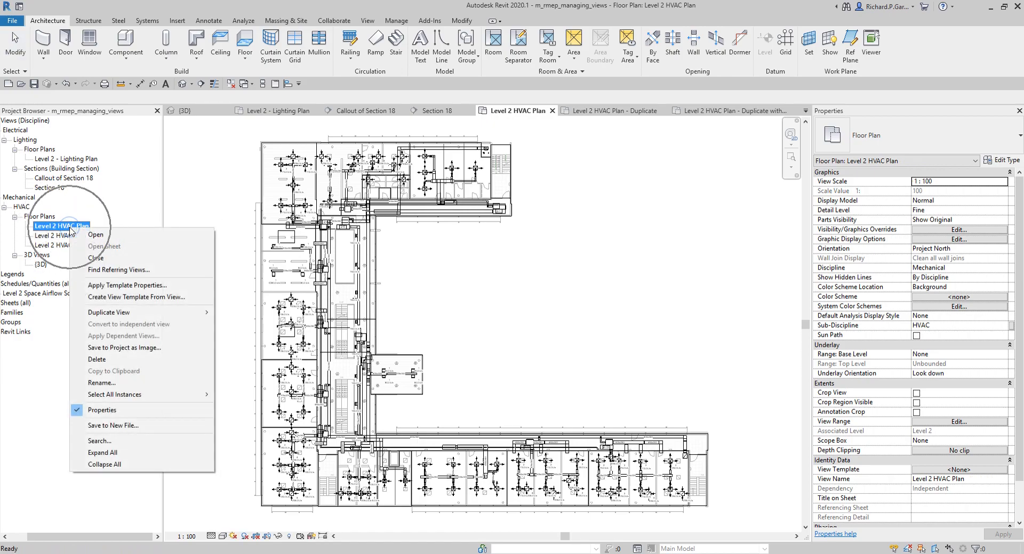
click(105, 382)
click(90, 226)
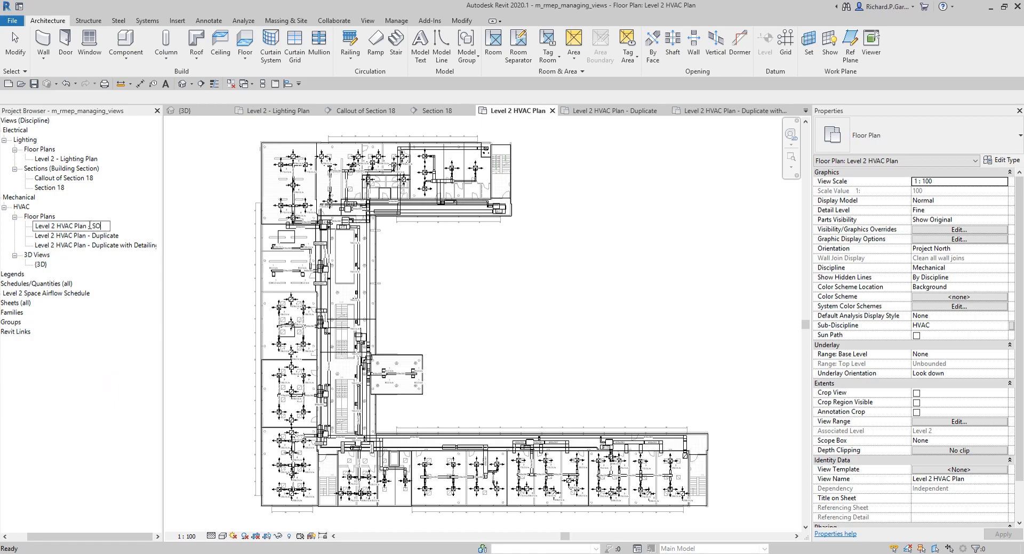
key(BackSpace)
key(BackSpace)
text(Outh)
key(BackSpace)
key(BackSpace)
key(BackSpace)
key(BackSpace)
key(BackSpace)
key(BackSpace)
text(Nor)
key(Return)
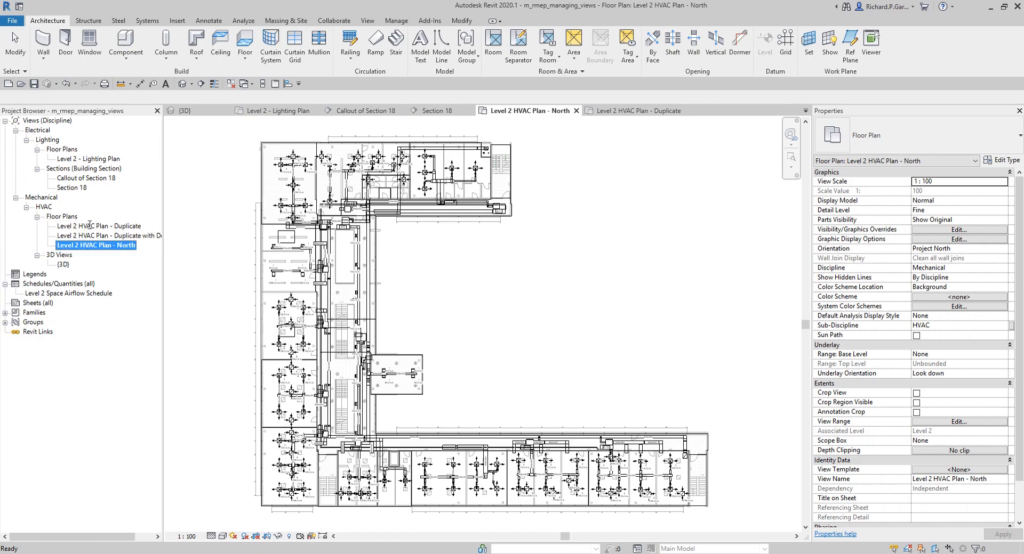
click(498, 309)
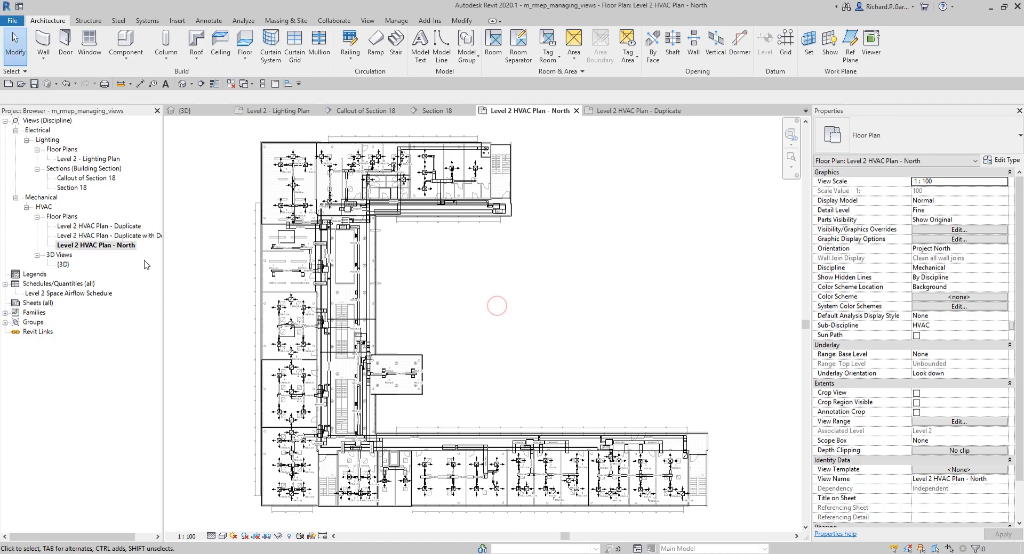
Step: Duplicate Level 2 HVAC Plan - North as a dependent view
right_click(92, 246)
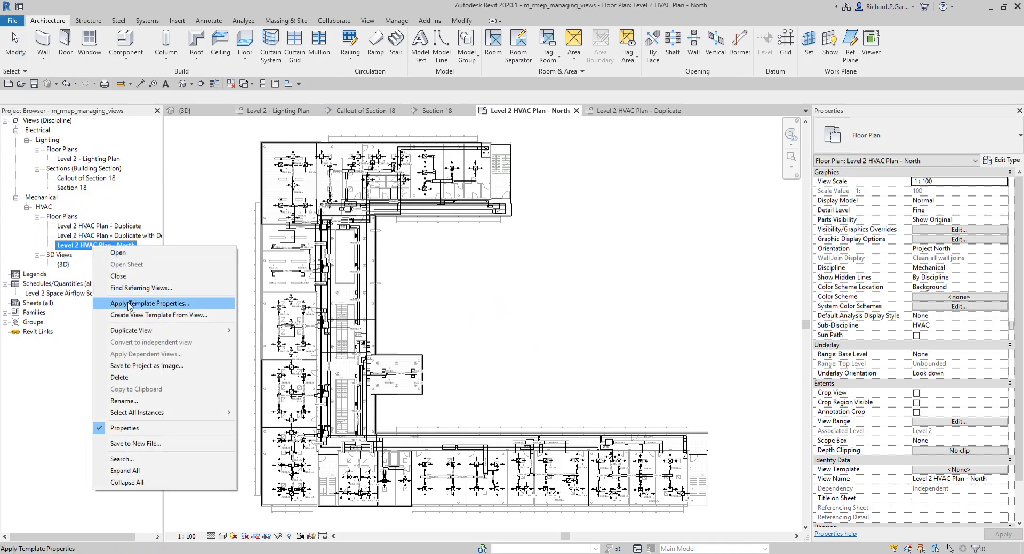
mouse_move(146, 334)
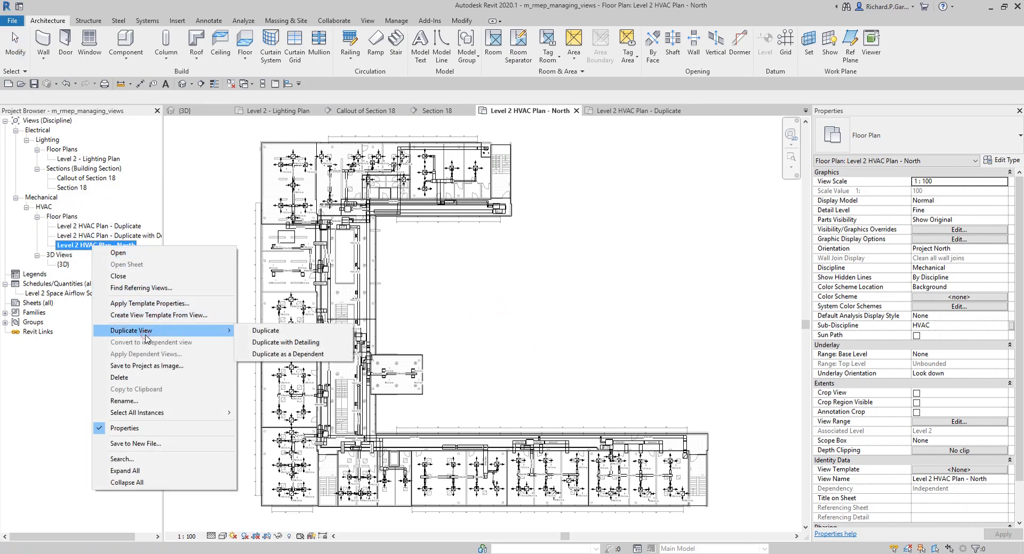
click(272, 356)
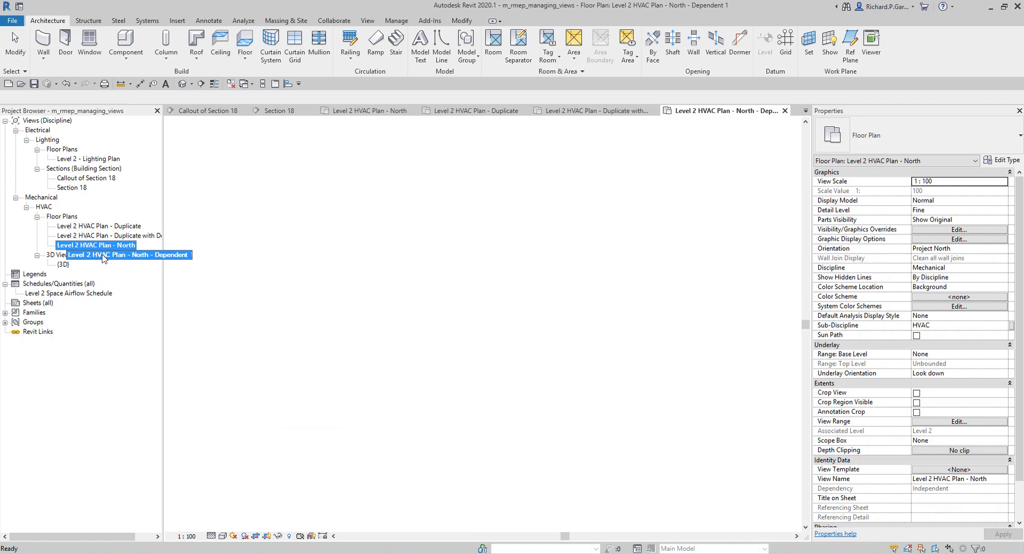
Step: Rename the new dependent view as Level 2 HVAC Plan - South
click(116, 261)
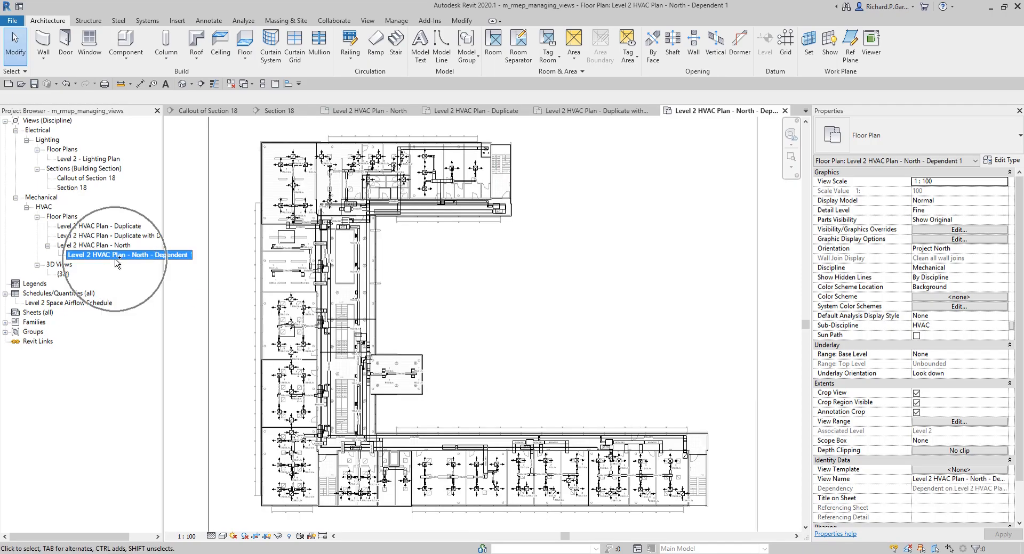
click(113, 260)
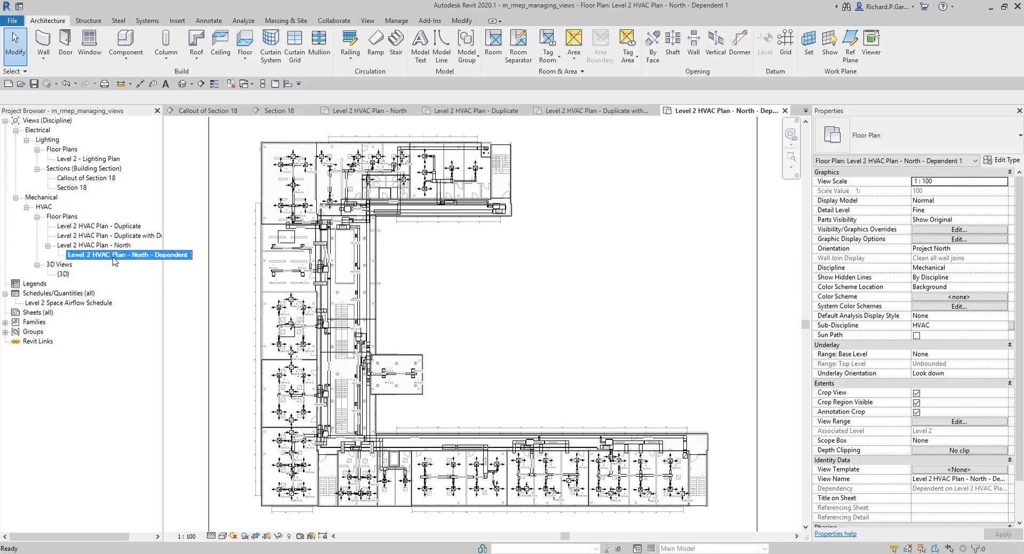
right_click(113, 257)
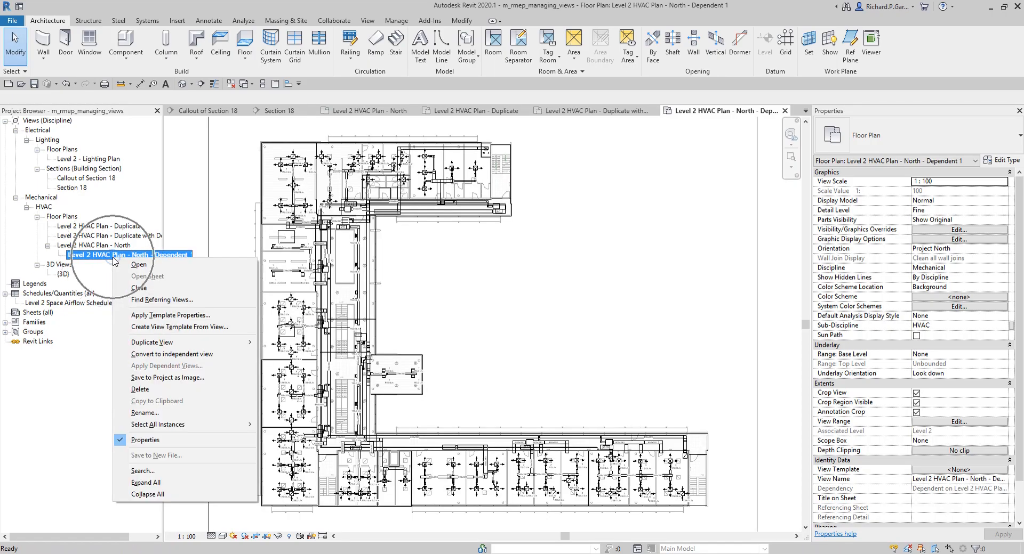
click(162, 418)
drag(101, 255, 221, 253)
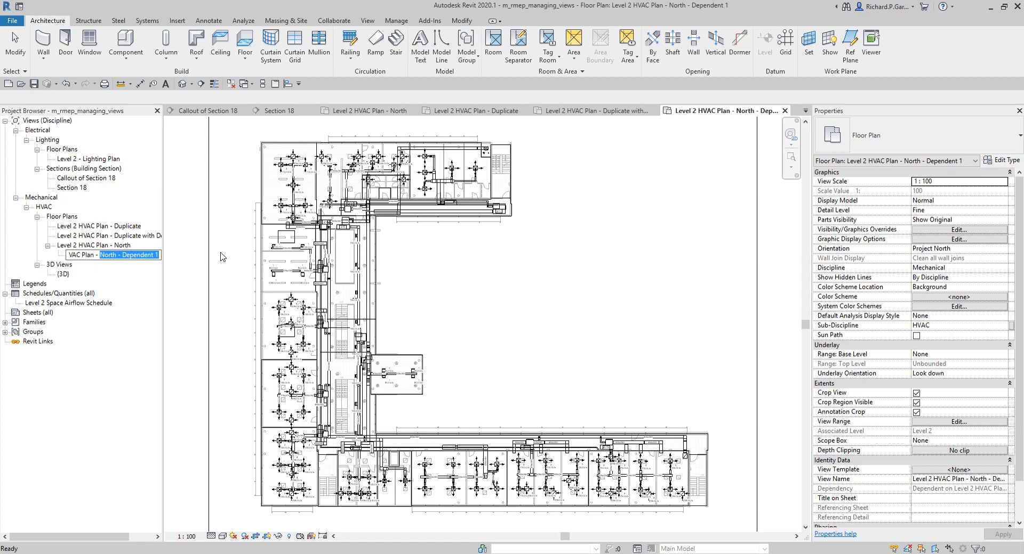
text(South)
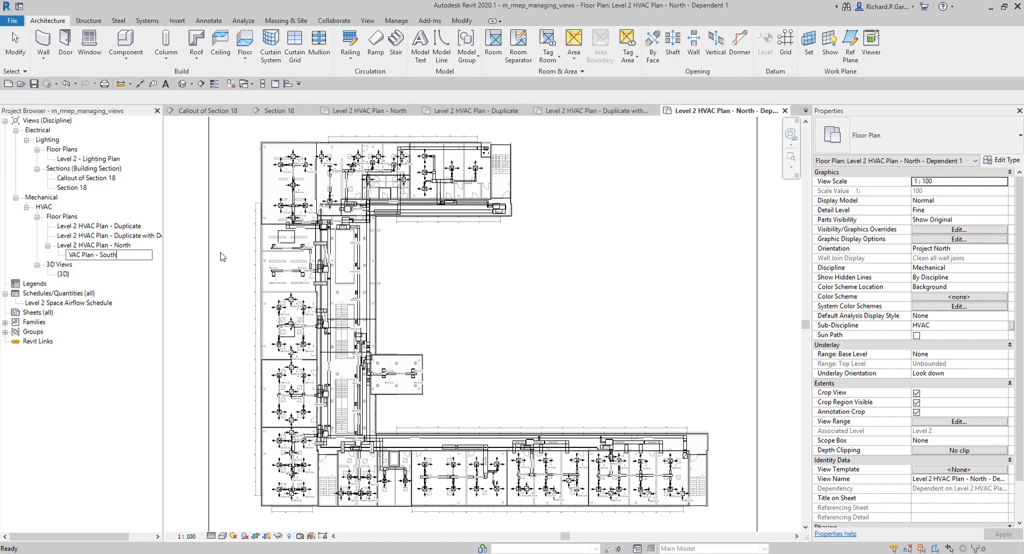
key(Return)
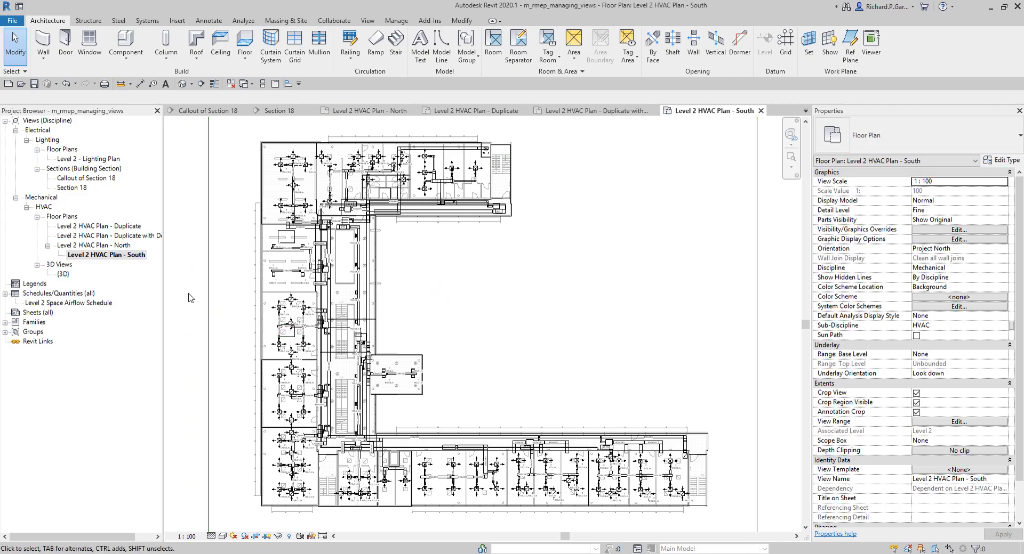
Step: Open Level 2 HVAC Plan - North, turn on view cropping and show its crop region
double_click(118, 245)
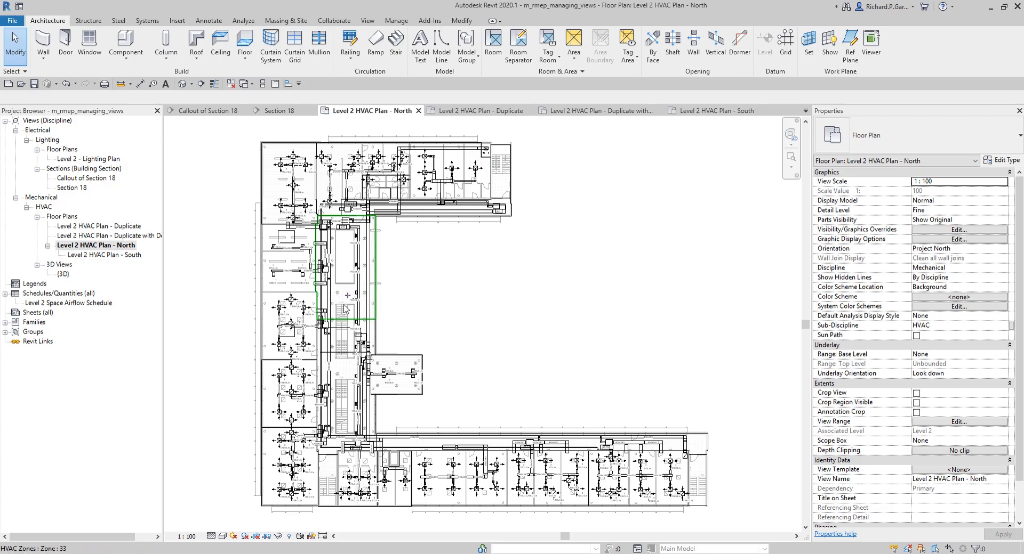
click(126, 247)
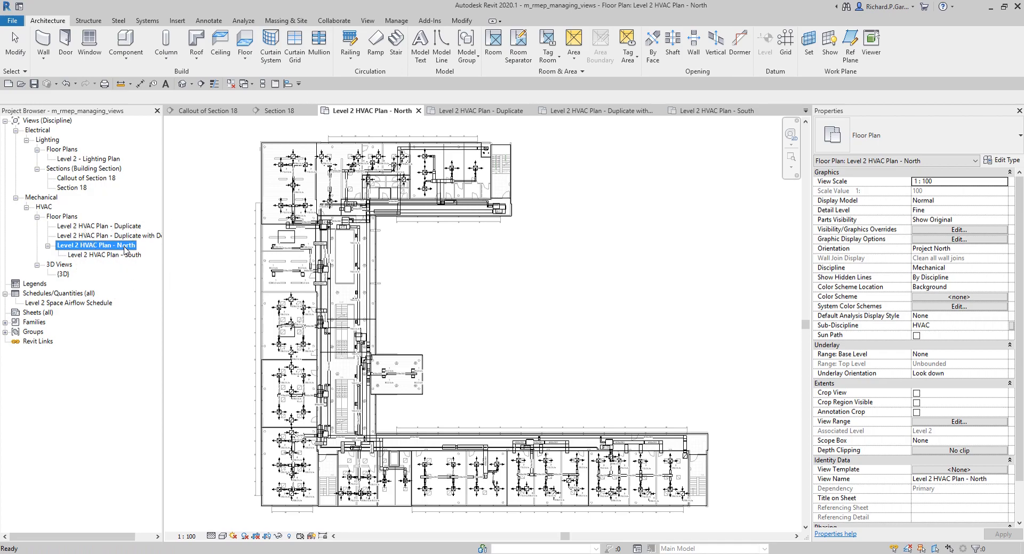
drag(224, 121, 245, 159)
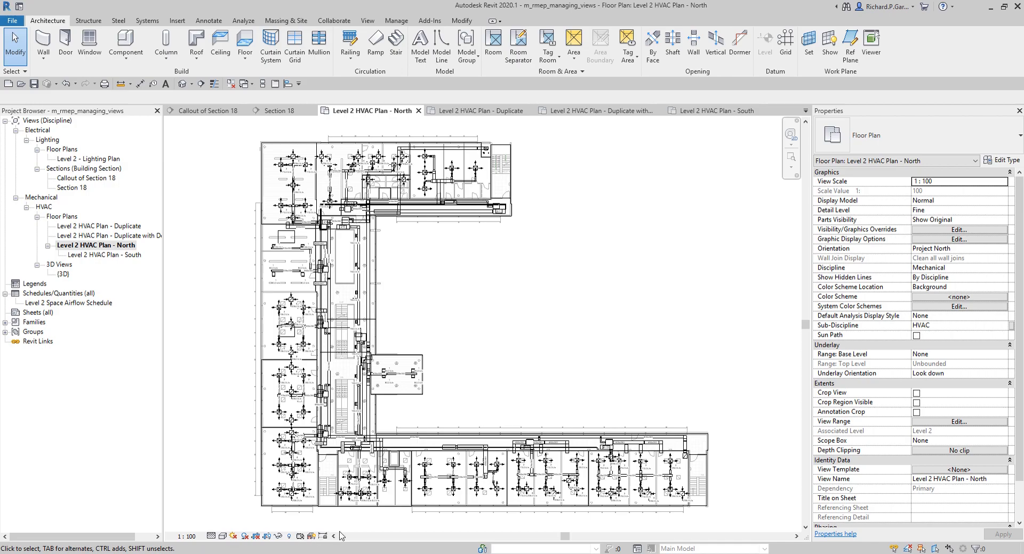
click(265, 538)
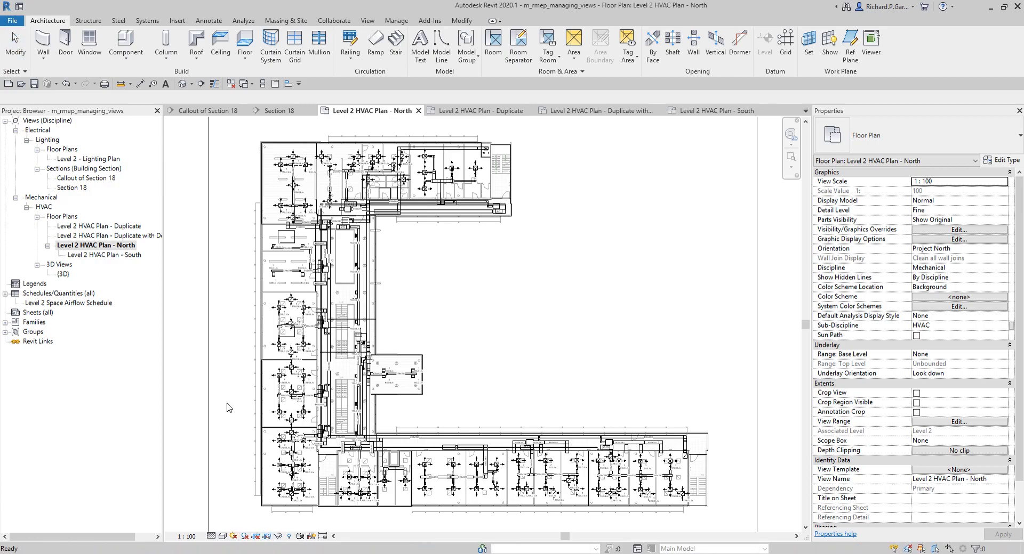
Step: Shrink the North view's crop region around the north wing by pulling in its south, east and west edges
scroll(229, 408, down, 3)
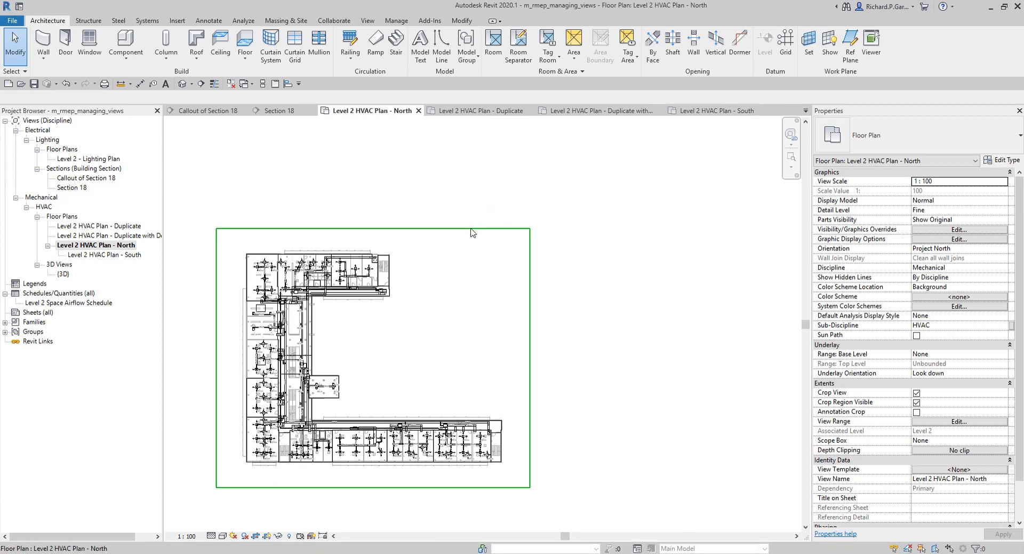
key(ctrl)
key(ctrl)
click(451, 229)
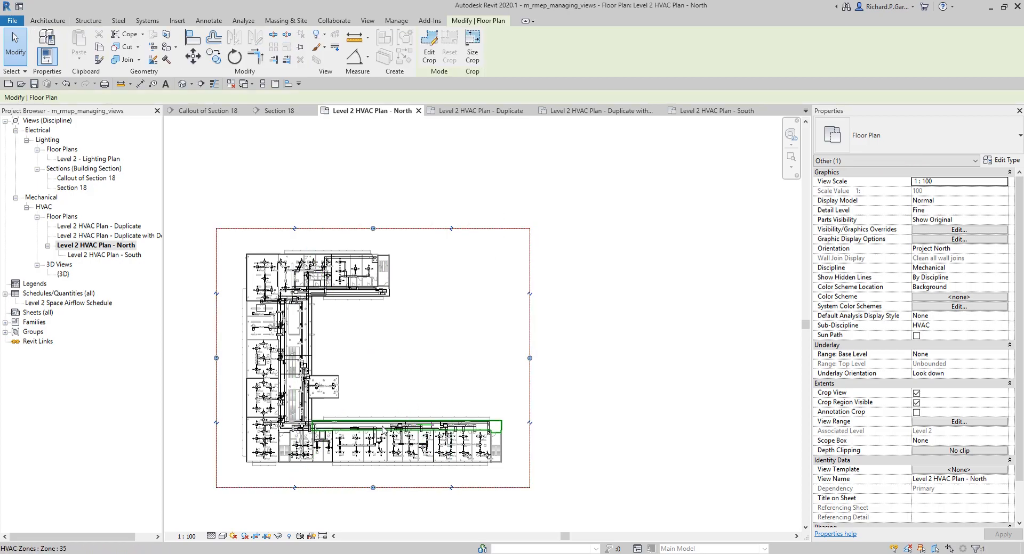
key(ctrl)
drag(373, 488, 374, 312)
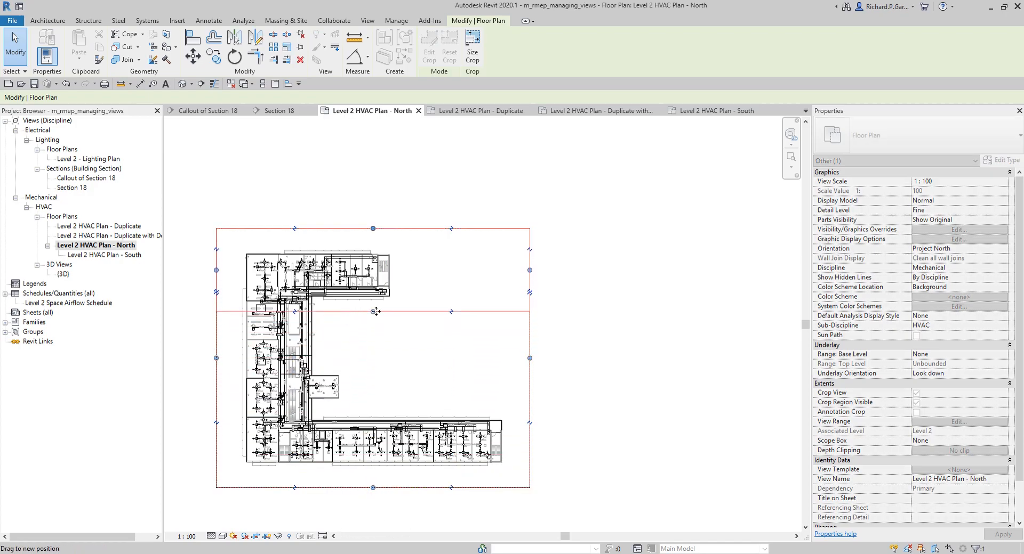
drag(529, 270, 401, 275)
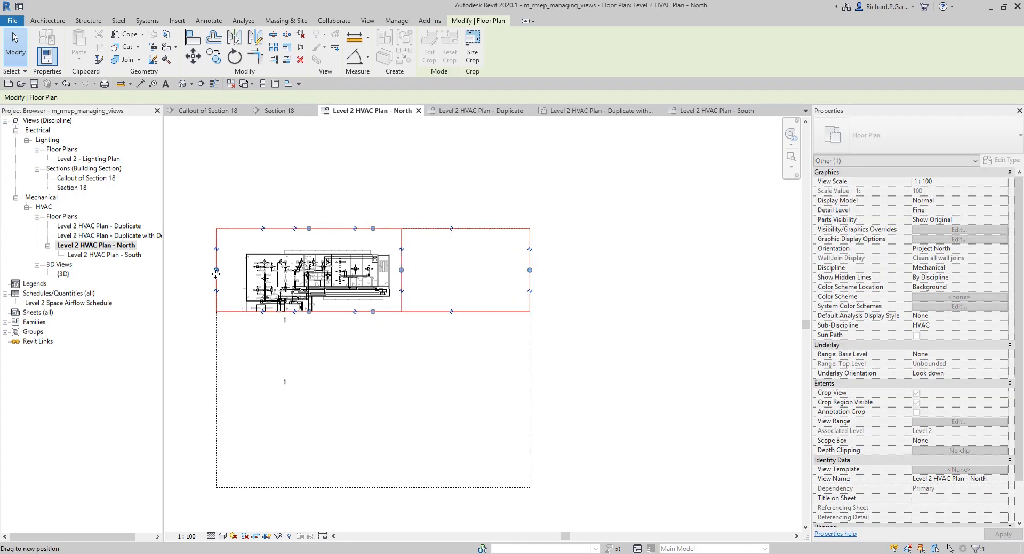
drag(217, 273, 236, 271)
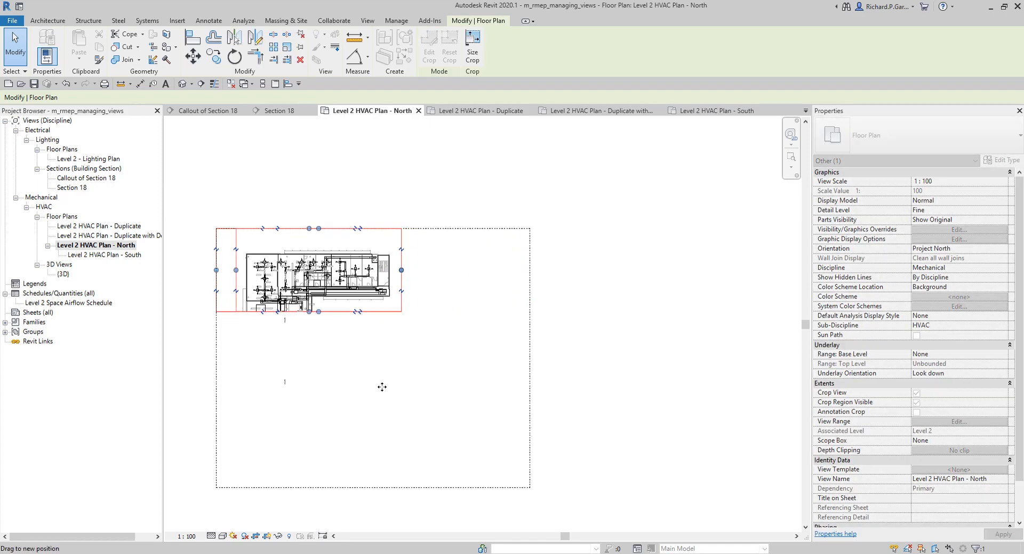
click(389, 421)
middle_drag(391, 385, 481, 320)
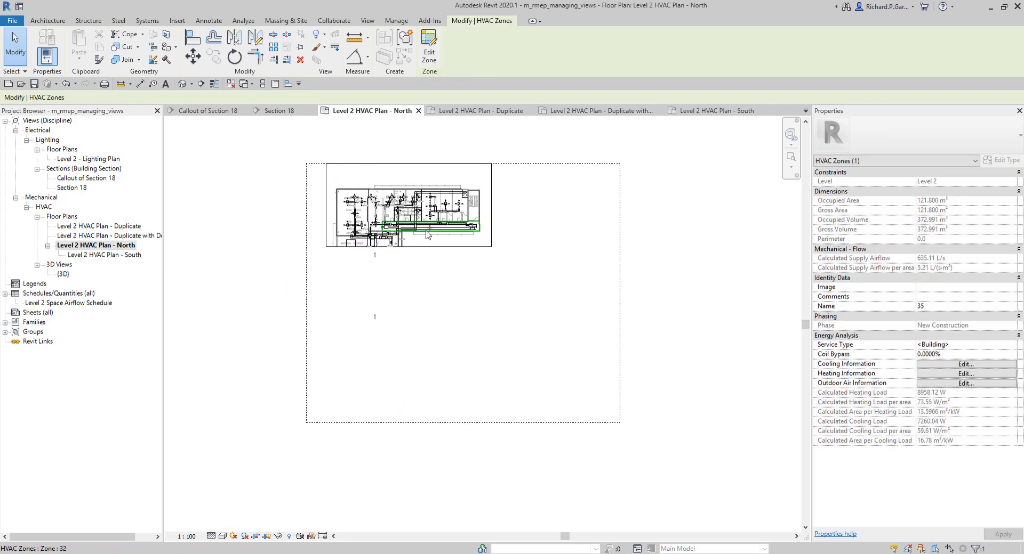
scroll(427, 232, up, 3)
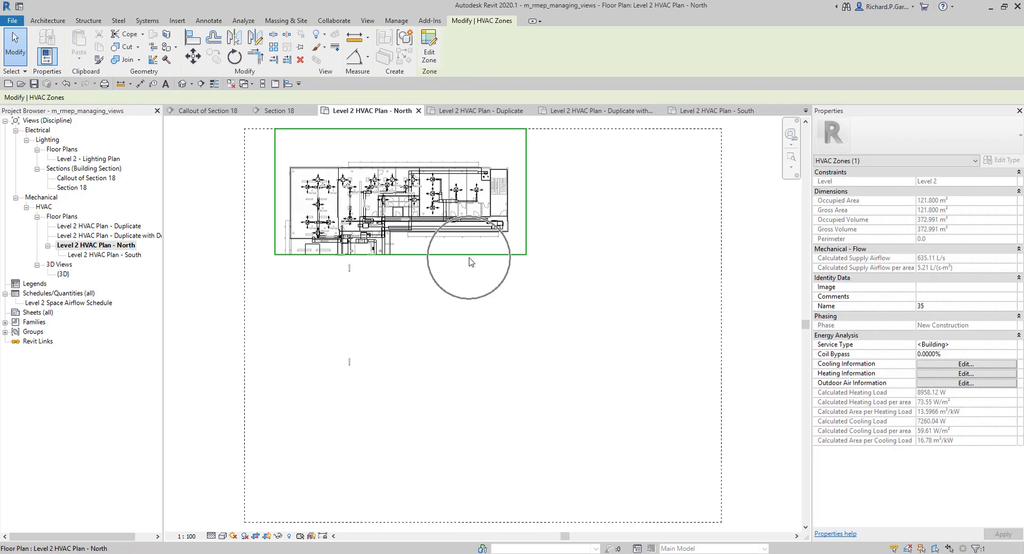
Step: Turn the North view's cropping off and back on to compare the full plan with the cropped area
click(256, 539)
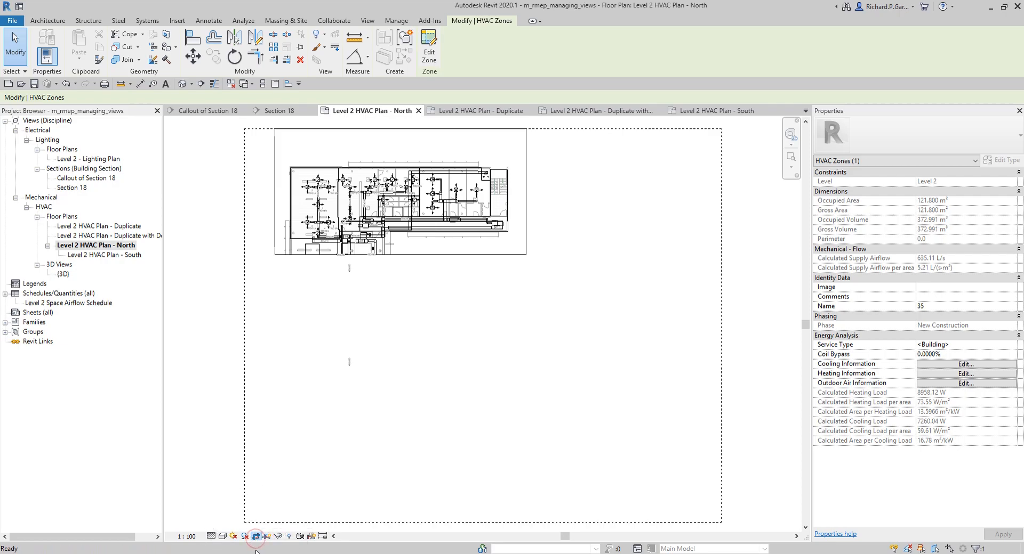
click(256, 538)
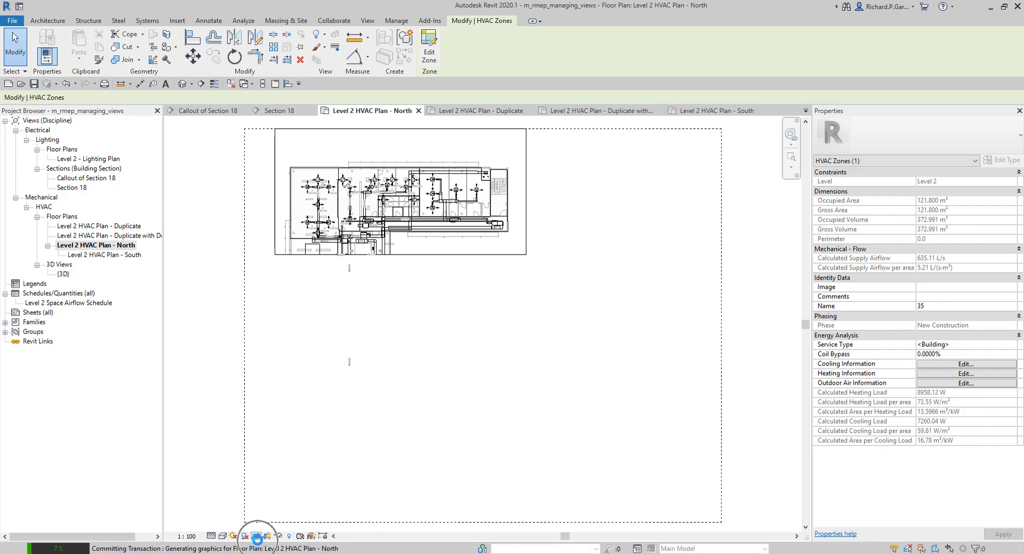
click(256, 539)
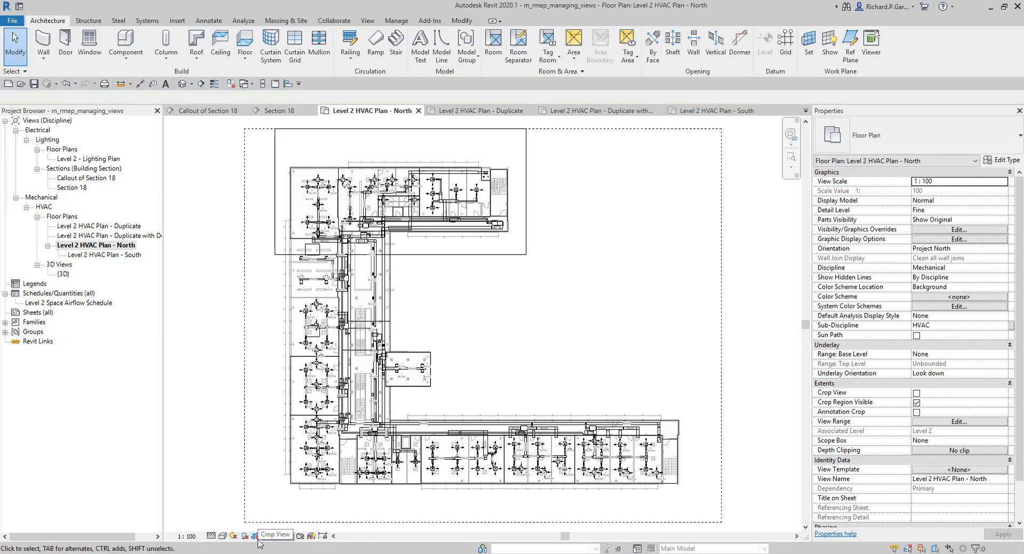
Step: Inspect the duct tags lying outside the North view's crop region and turn on Annotation Crop for the view
scroll(325, 326, down, 2)
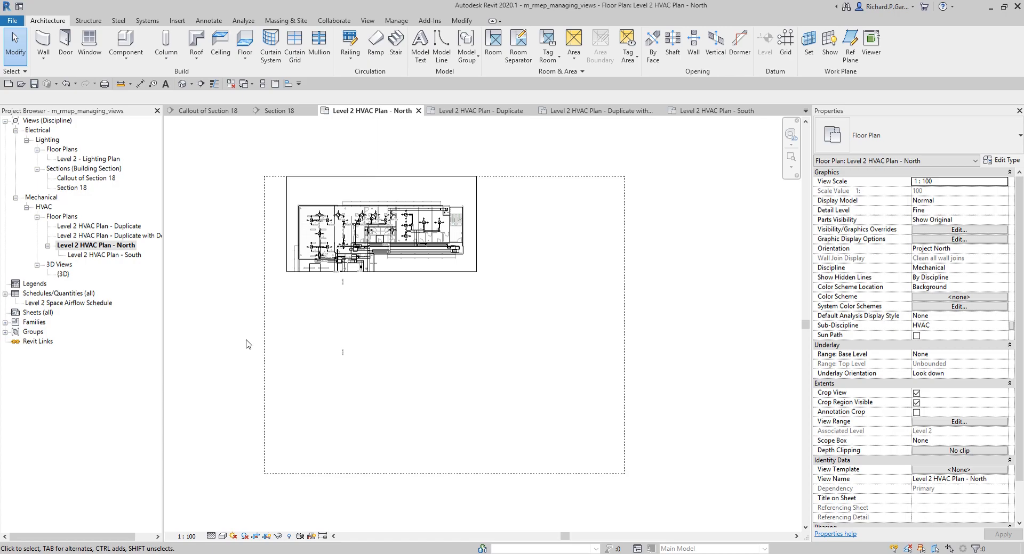
scroll(333, 279, up, 5)
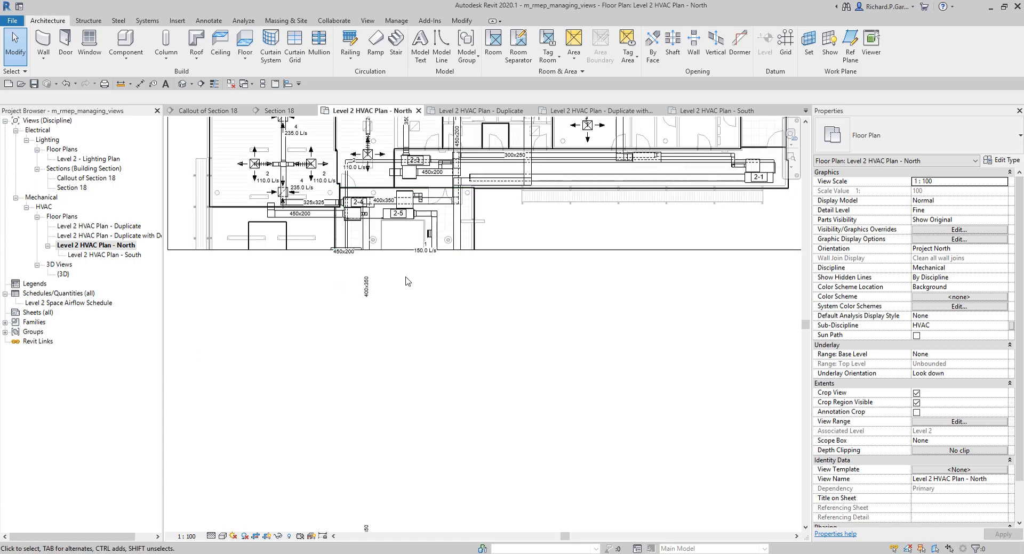
scroll(371, 319, down, 2)
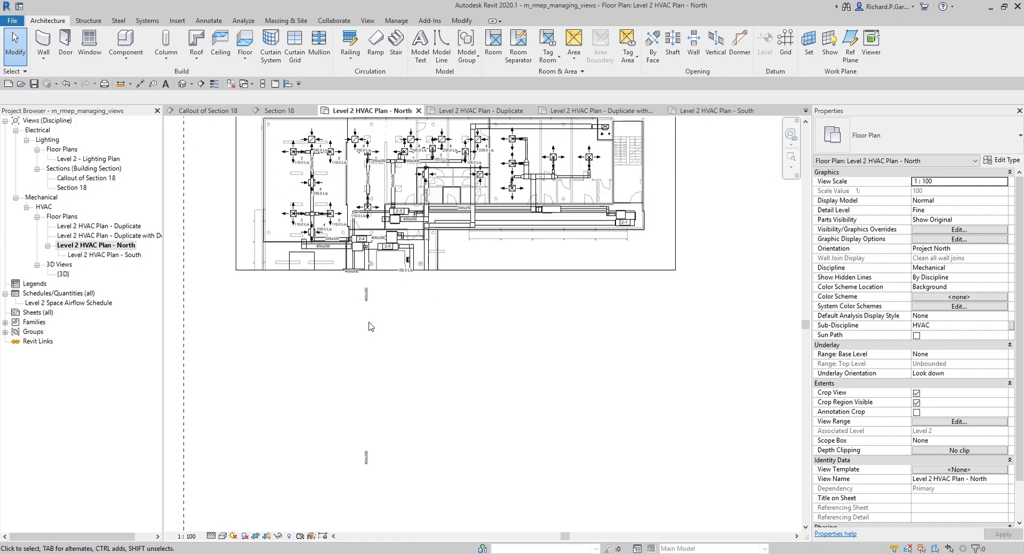
click(366, 457)
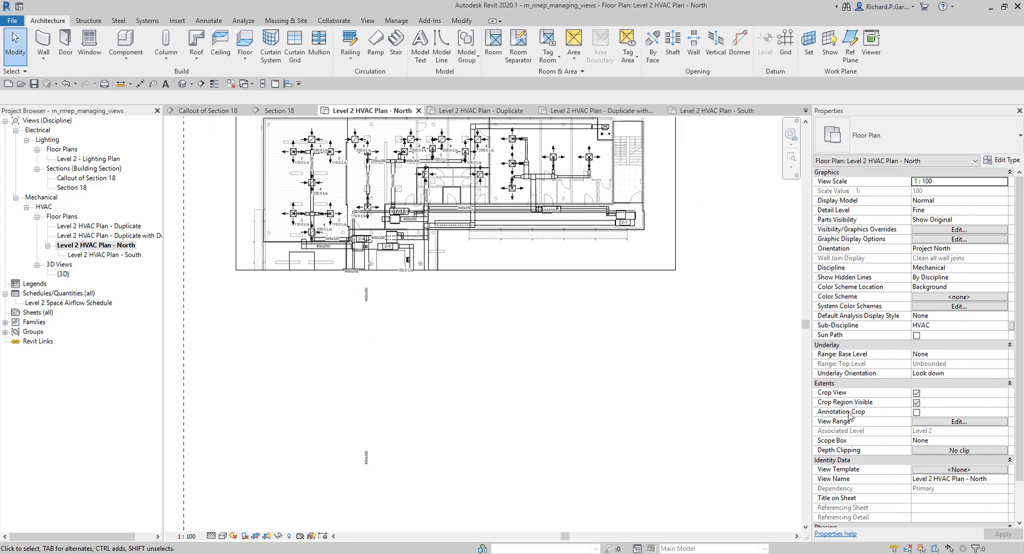
mouse_move(849, 415)
key(ctrl)
key(ctrl)
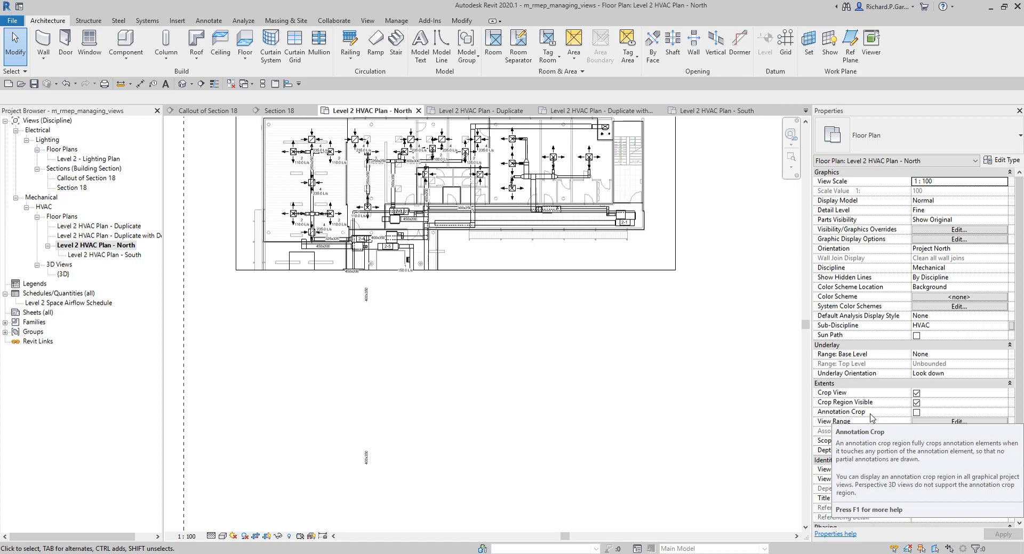
click(916, 413)
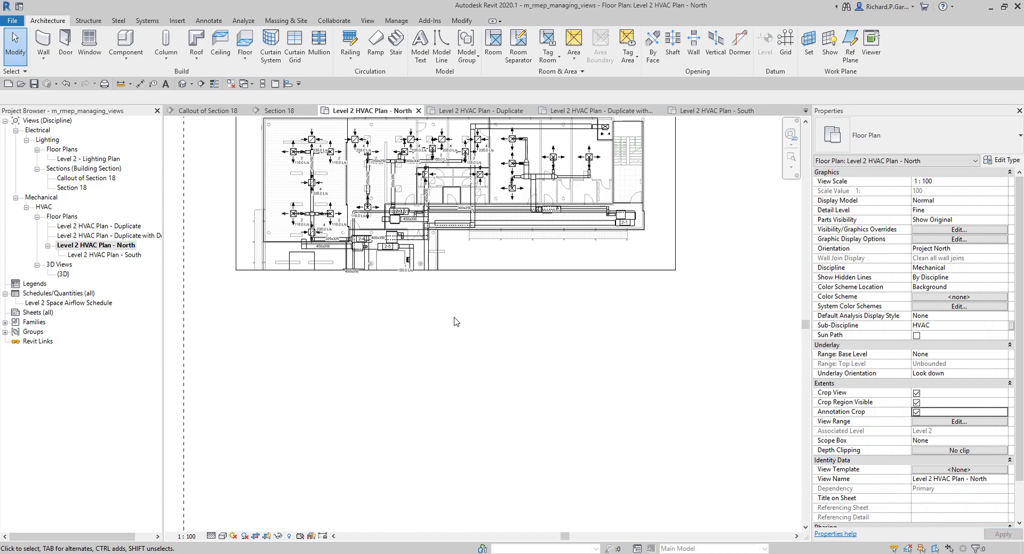
Step: Select the North view's crop region and examine its dashed annotation crop boundary around the north wing
scroll(433, 325, down, 2)
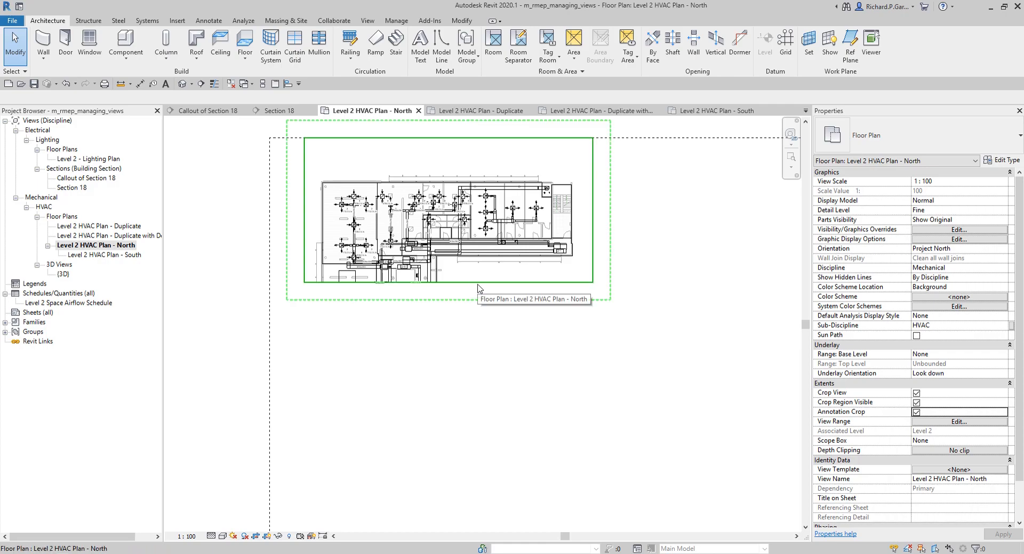
click(477, 285)
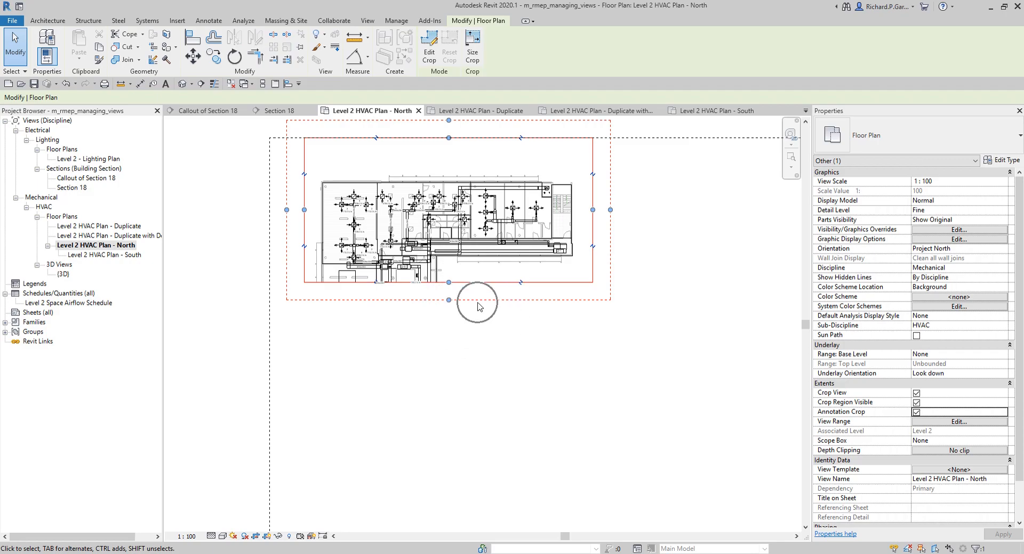
scroll(478, 306, up, 3)
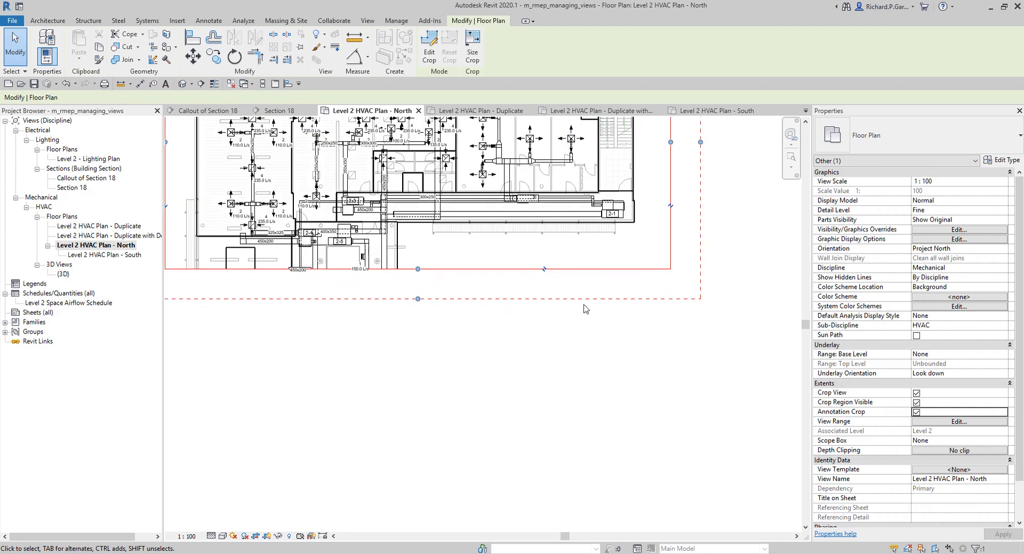
scroll(462, 307, down, 1)
middle_drag(442, 306, 513, 302)
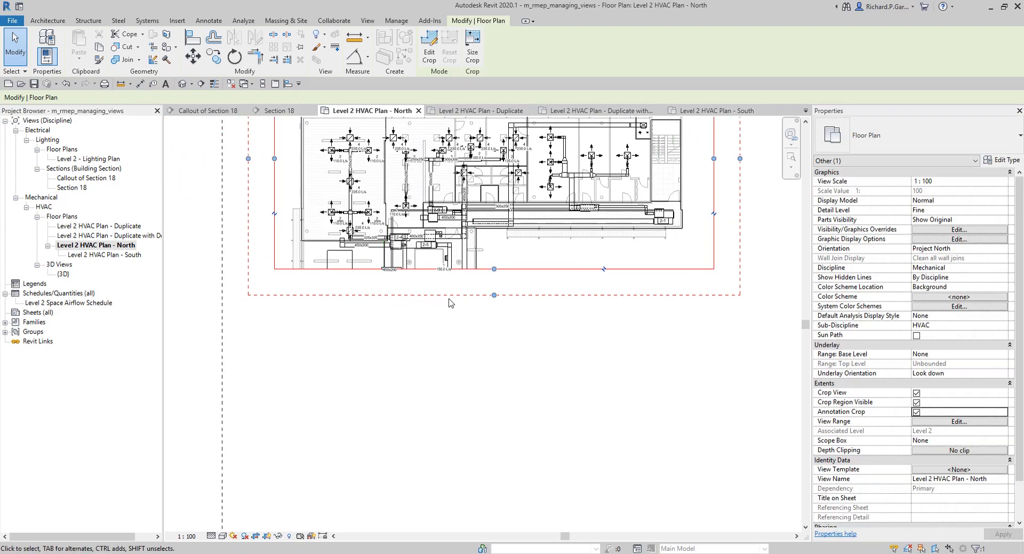
scroll(432, 416, down, 1)
middle_drag(464, 376, 501, 454)
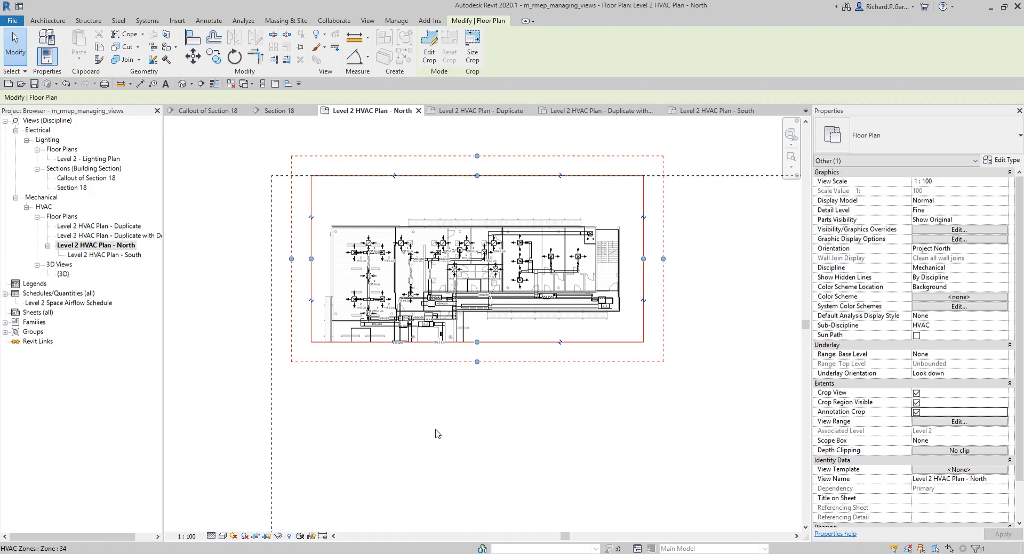
Step: Turn Annotation Crop off and back on for the North view to compare the tags outside the crop region
click(916, 412)
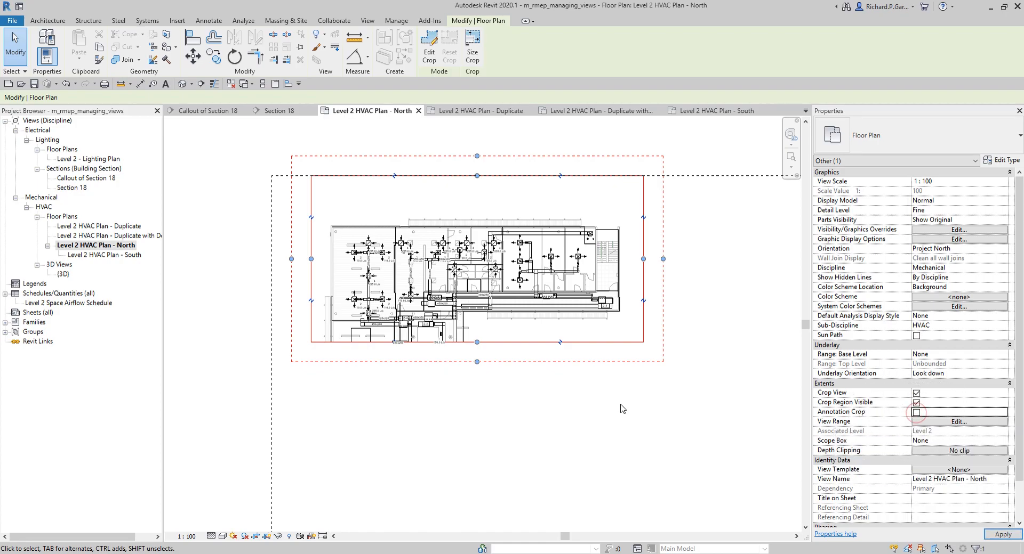
click(401, 427)
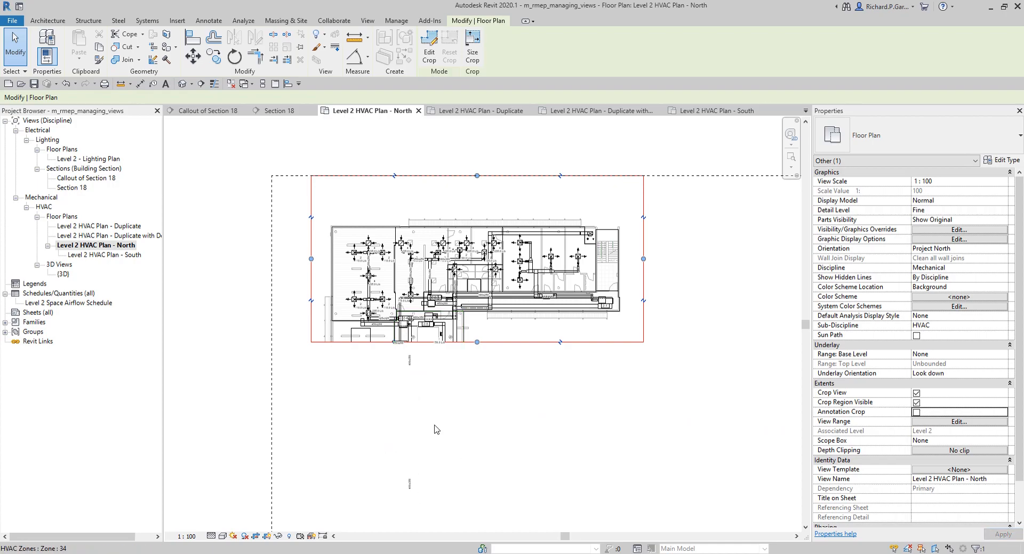
click(916, 413)
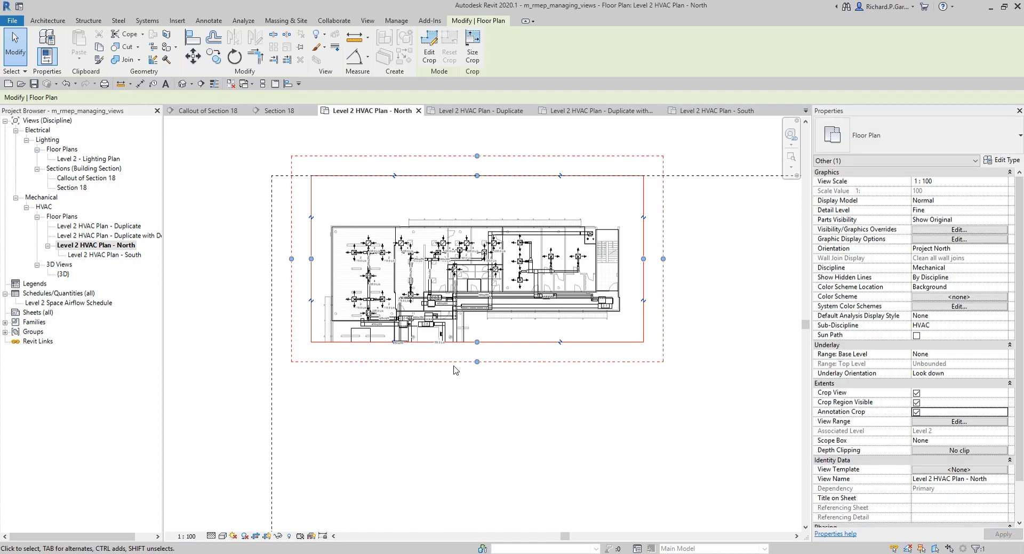
click(454, 367)
Step: Deselect the North view's crop region and hide it
scroll(229, 303, down, 1)
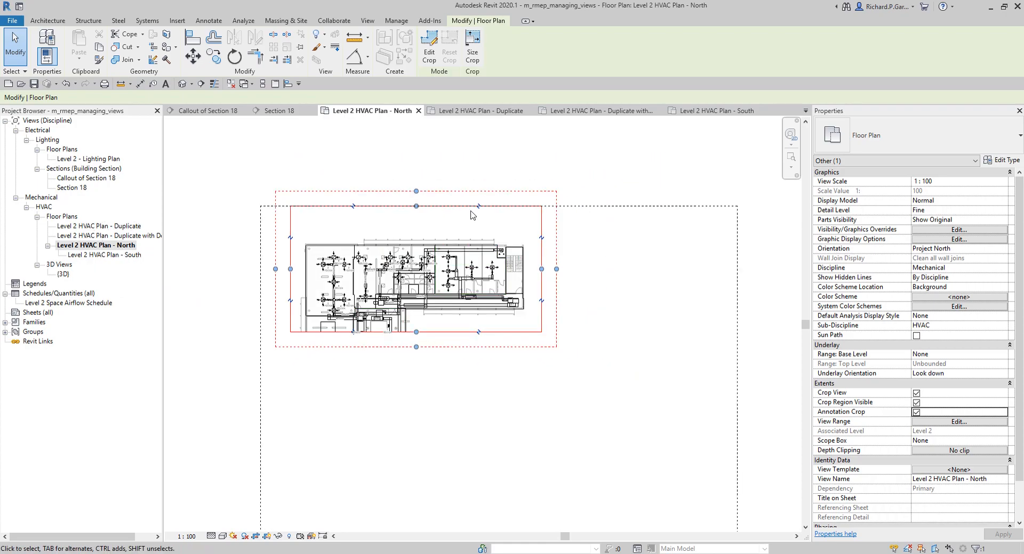
click(596, 166)
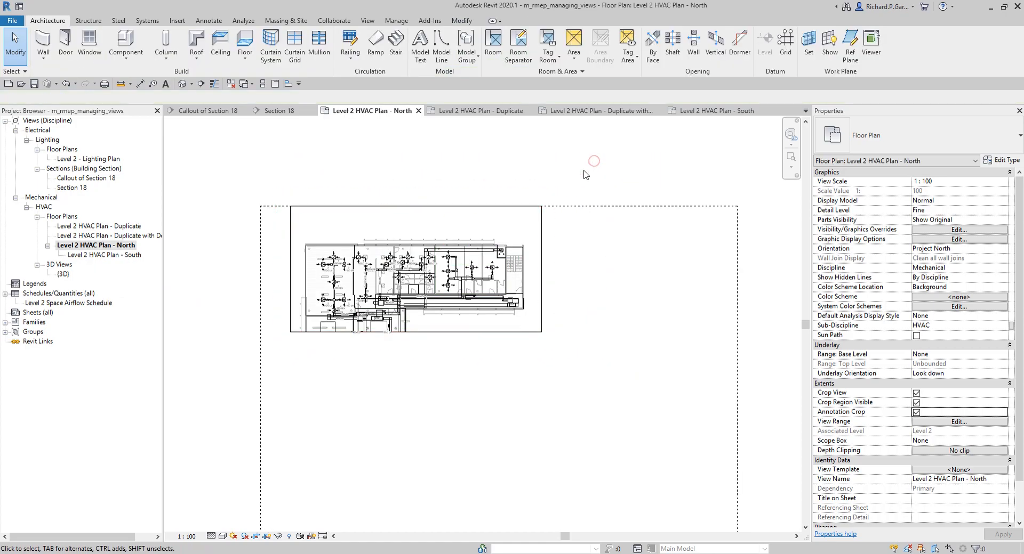
click(267, 538)
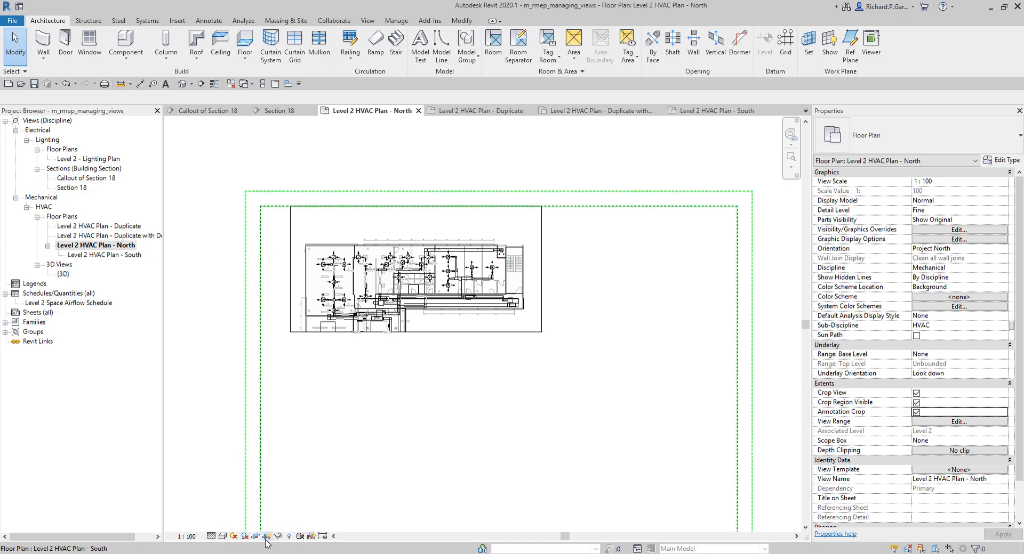
click(268, 536)
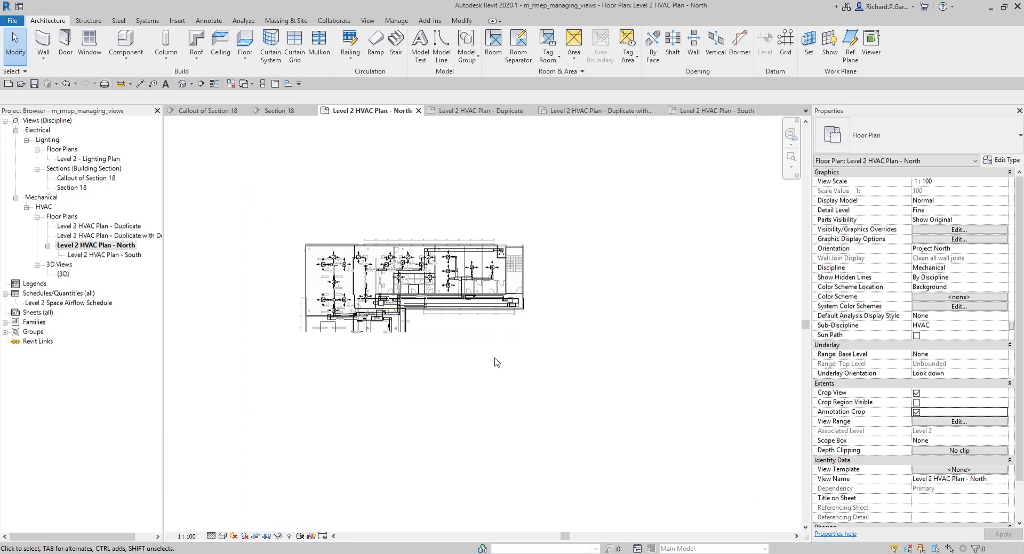
Step: Open Level 2 HVAC Plan - South and turn its view cropping off
click(110, 254)
double_click(110, 255)
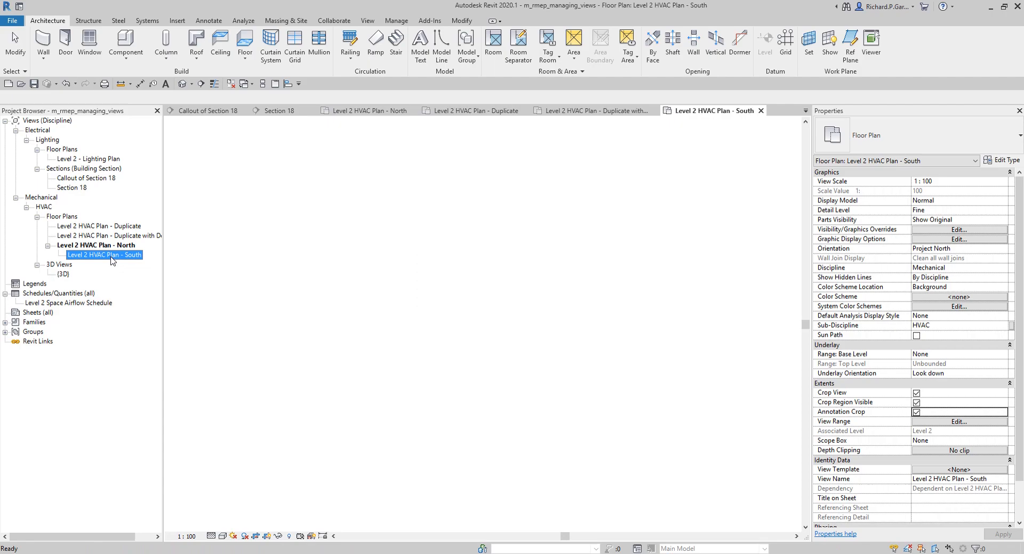
scroll(385, 234, down, 2)
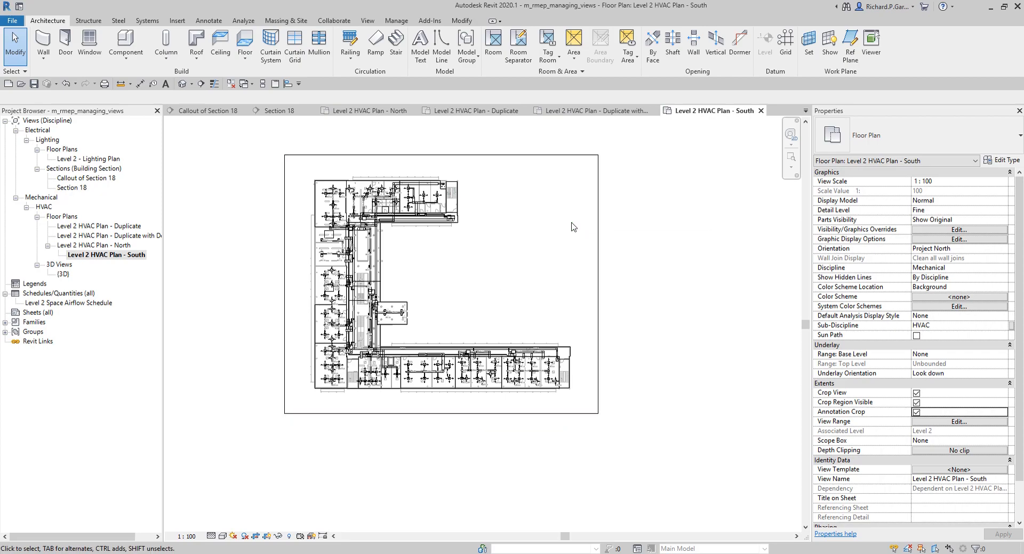
click(255, 537)
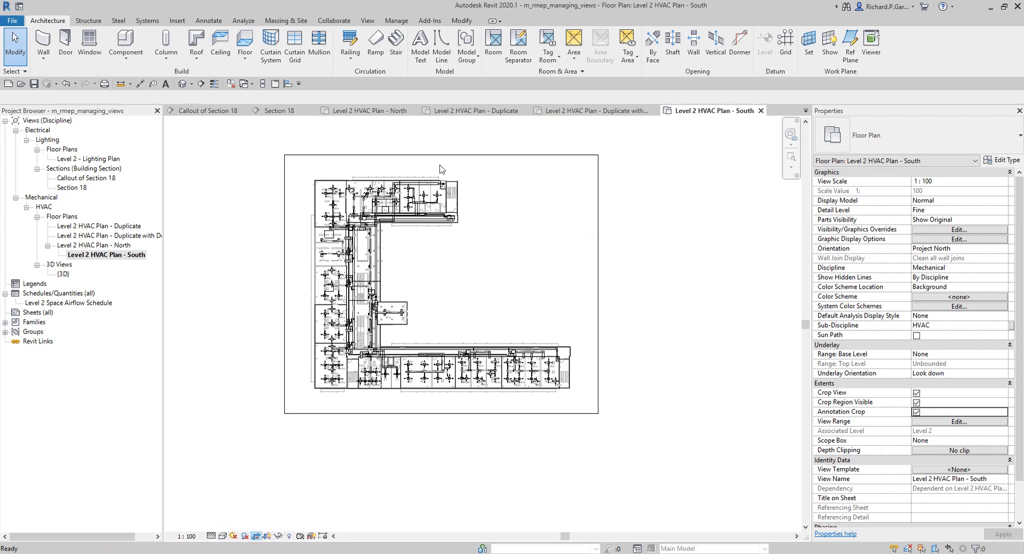
Step: Shrink the South view's crop region around the south wing by pulling in all four of its edges
click(487, 155)
drag(443, 156, 449, 333)
drag(442, 424, 441, 410)
drag(598, 369, 577, 369)
drag(285, 369, 302, 369)
click(554, 448)
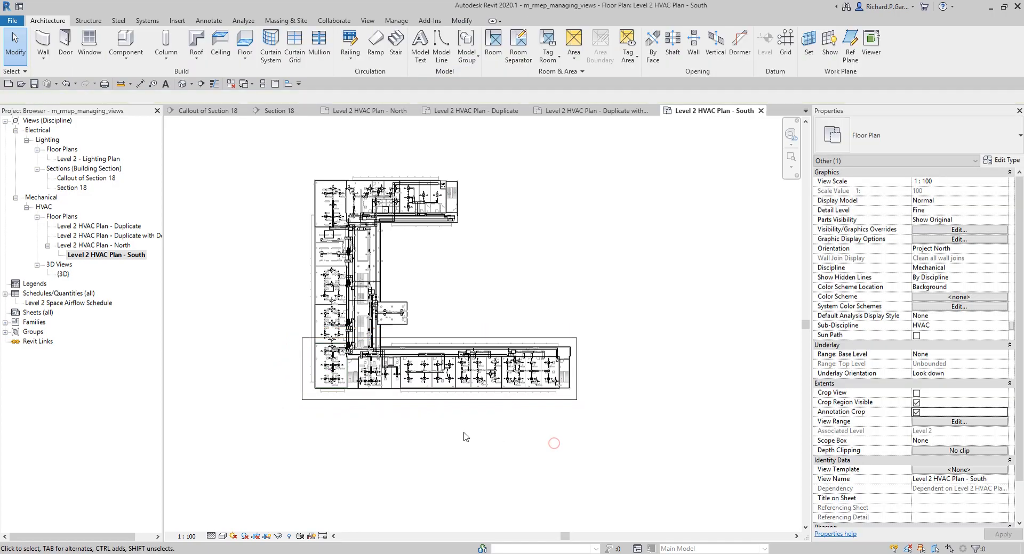
Step: Turn cropping back on for the South view and hide its crop region
scroll(491, 434, up, 4)
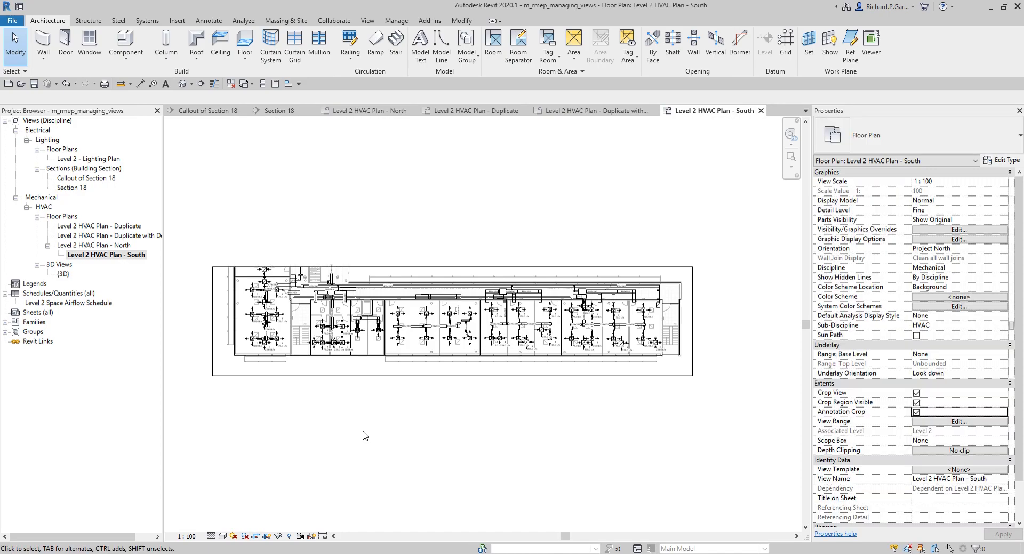
scroll(365, 433, down, 4)
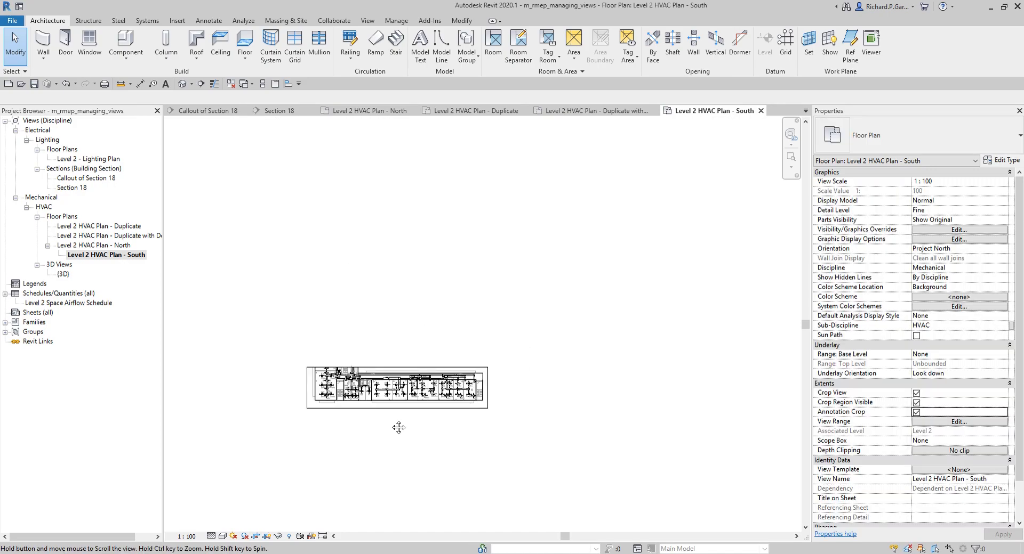
middle_drag(400, 491, 405, 401)
scroll(381, 367, up, 2)
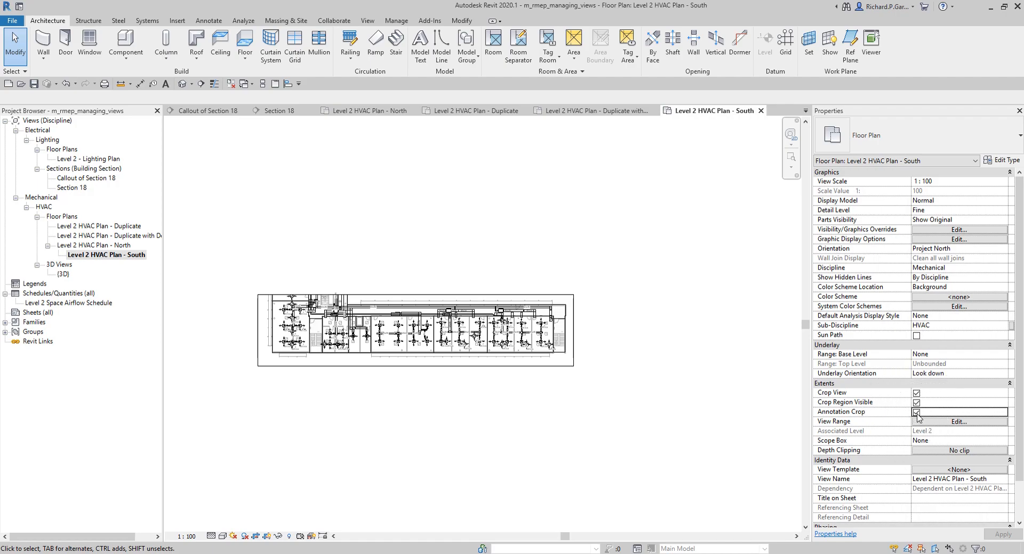
click(268, 539)
scroll(372, 373, up, 2)
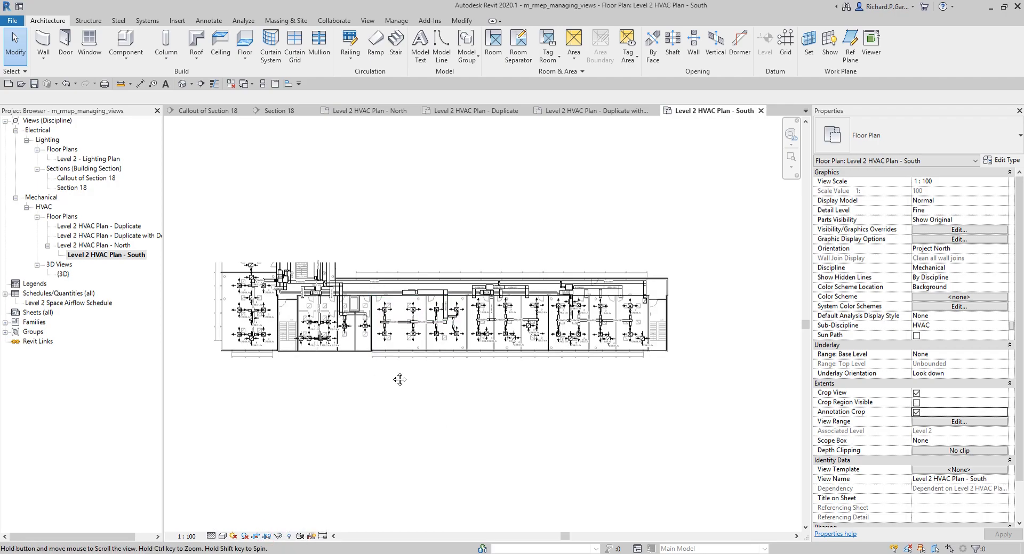
middle_drag(399, 380, 421, 359)
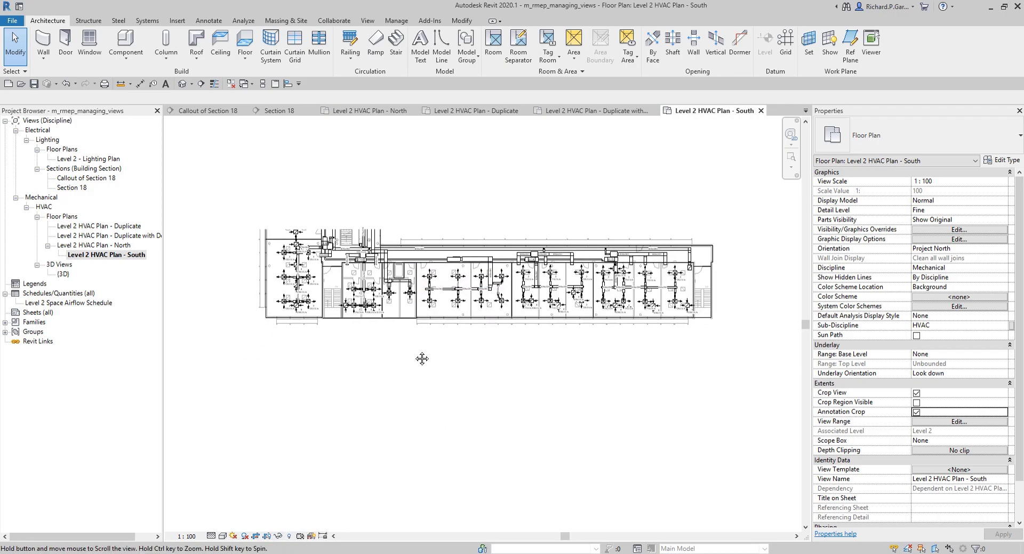
Step: Switch between the North view and its dependent South view to compare the two cropped plans
double_click(116, 246)
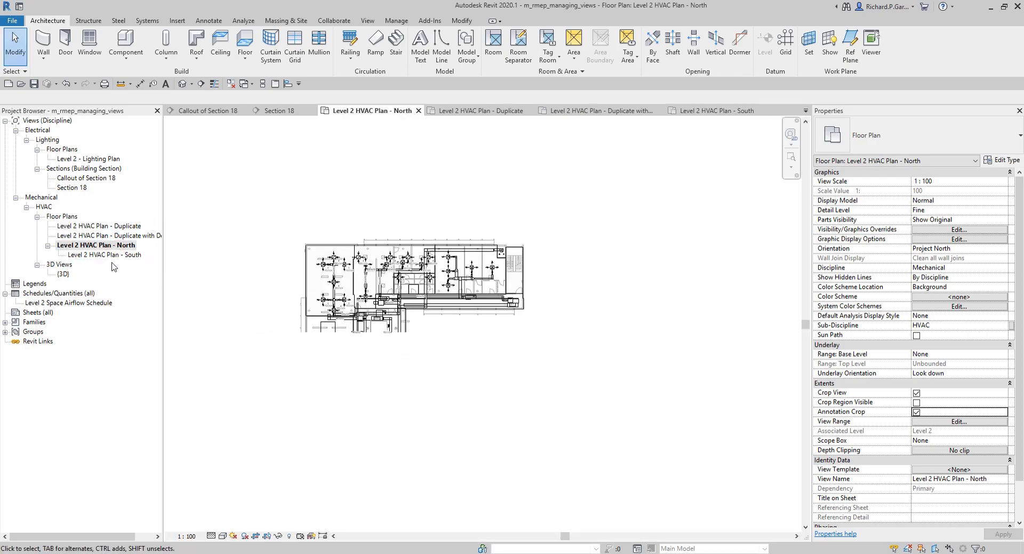
double_click(114, 255)
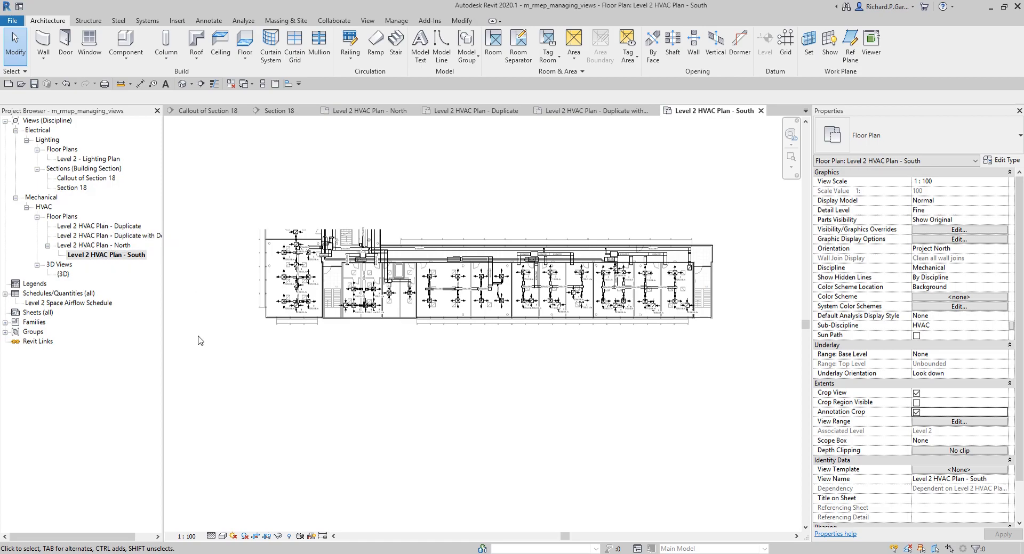
click(92, 247)
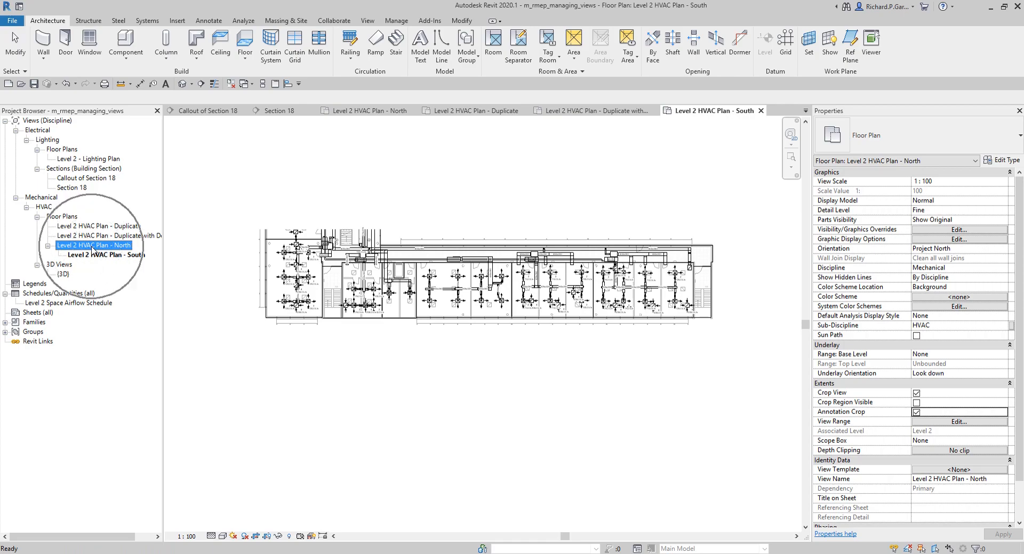
click(110, 257)
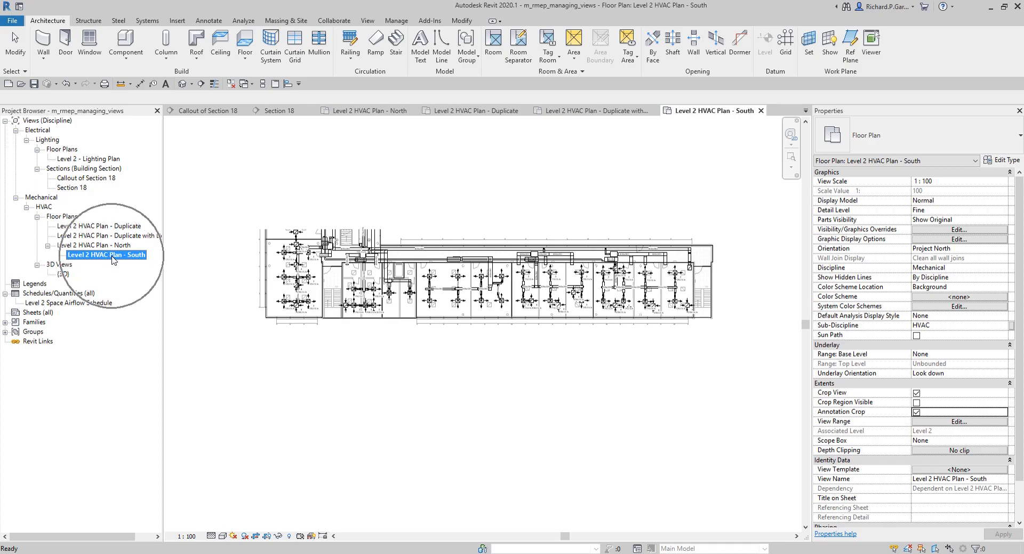
Step: Set the South view's scale to 1:50 and open the North view to check its scale
click(190, 536)
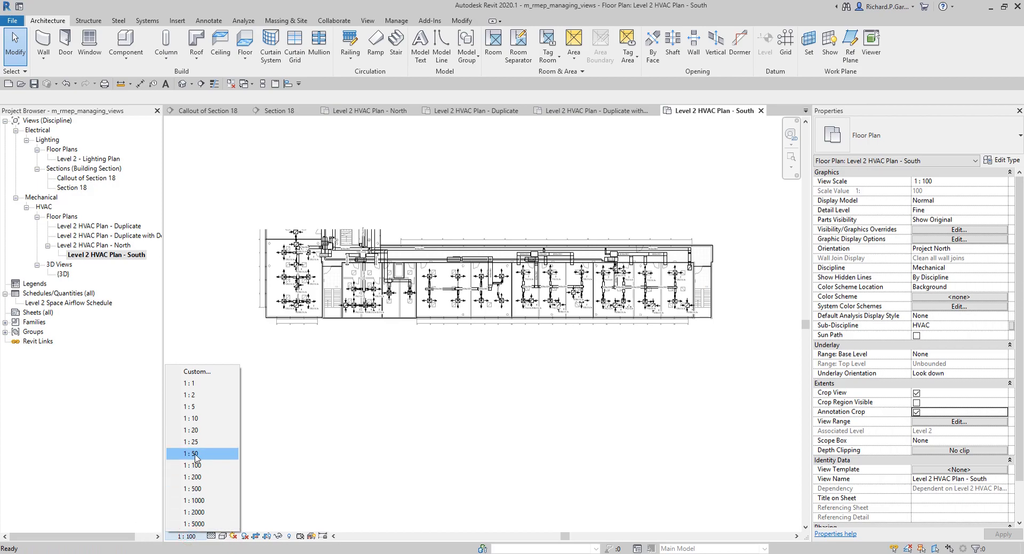
click(195, 454)
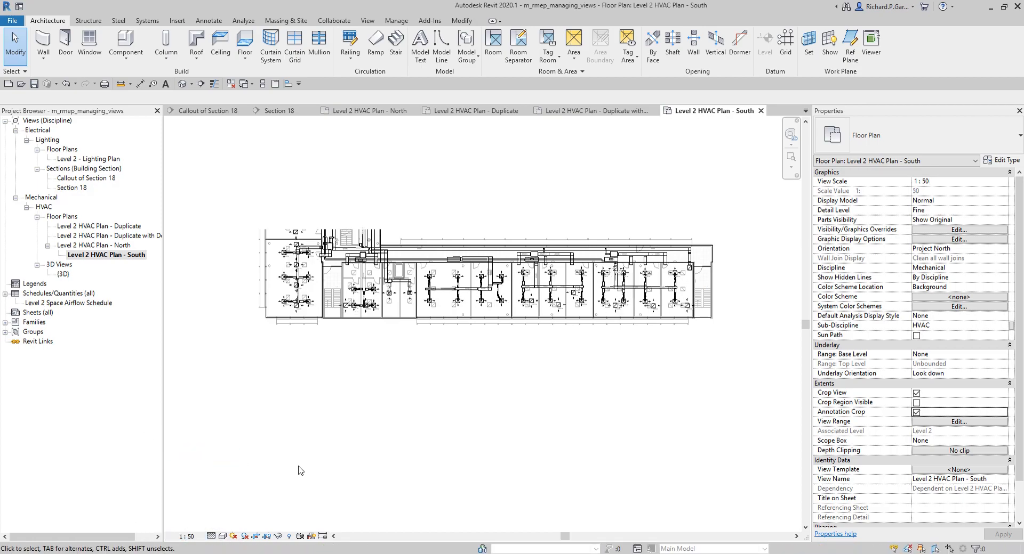
click(122, 246)
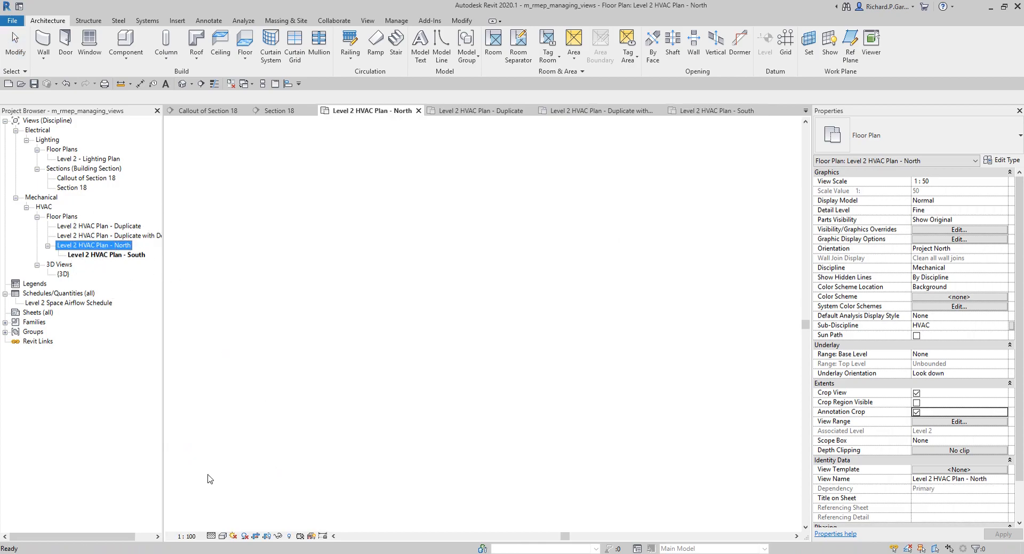
key(ctrl)
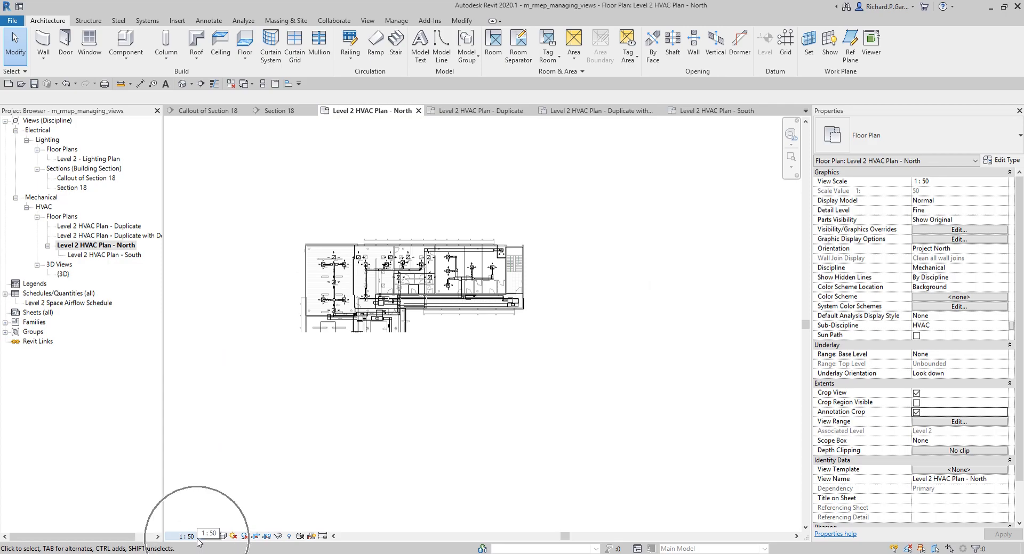
Step: Compare the properties of the Level 2 HVAC Plan Duplicate, Duplicate with Detailing and South views
click(137, 226)
click(133, 236)
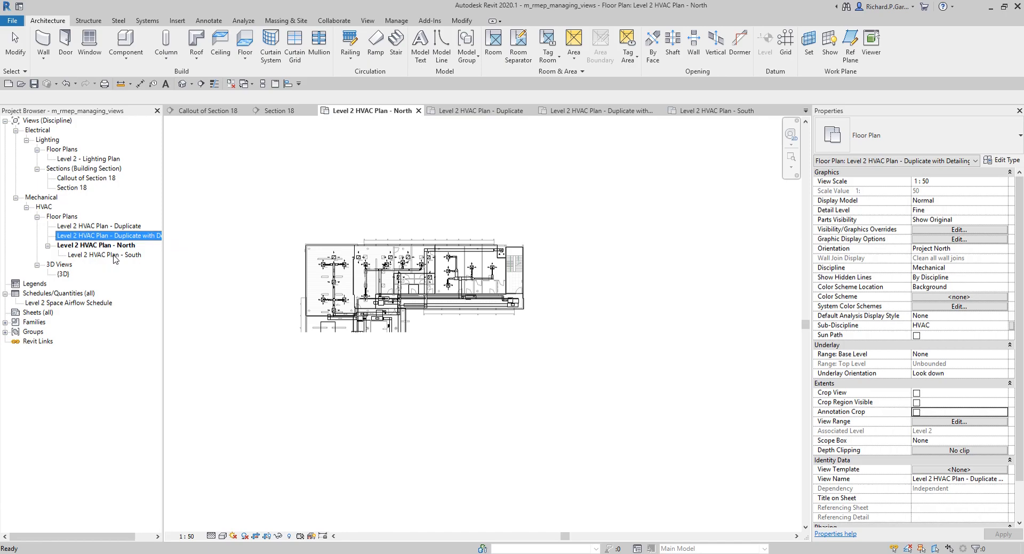
click(121, 258)
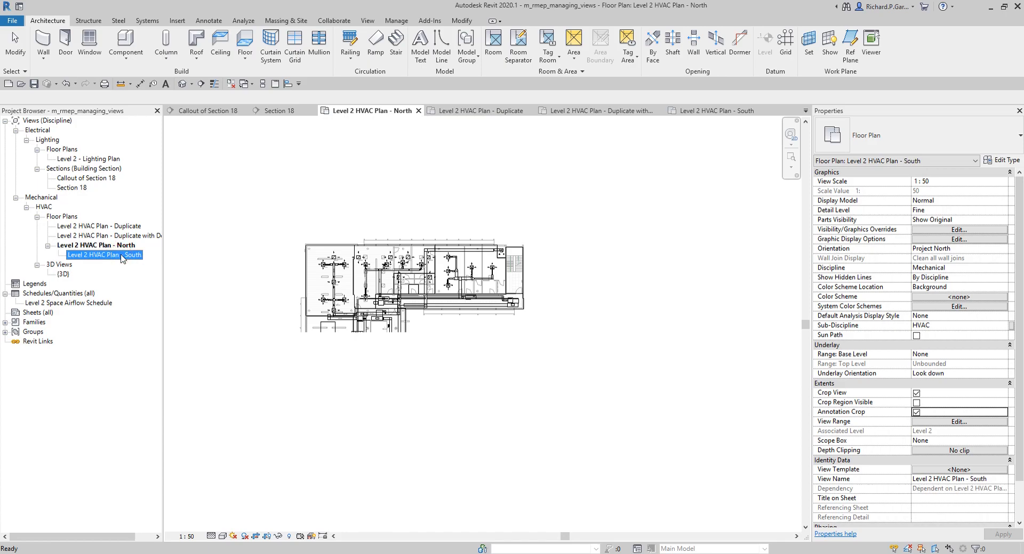
click(344, 424)
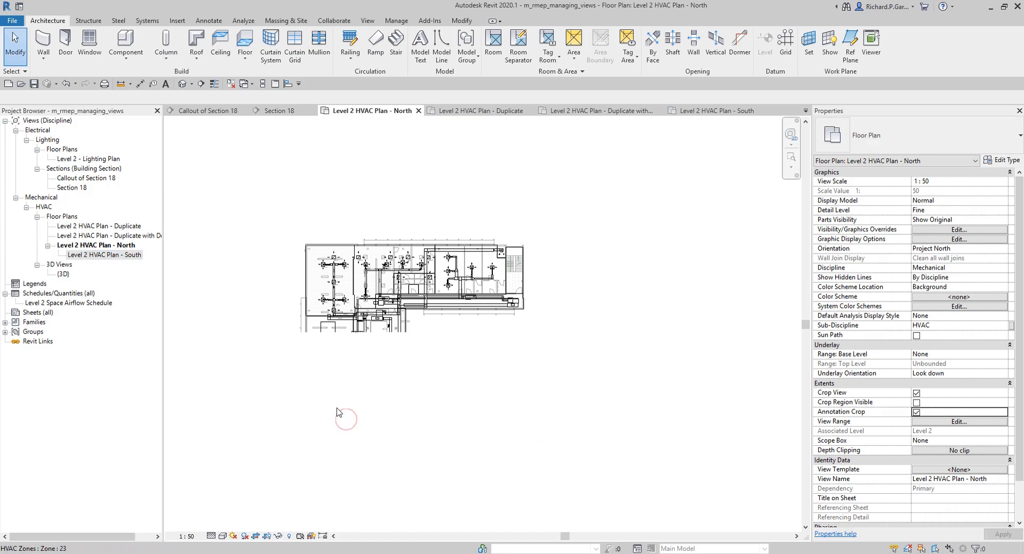
Step: Set the North view's visual style to Shaded and open the South view to check its visual style
click(223, 536)
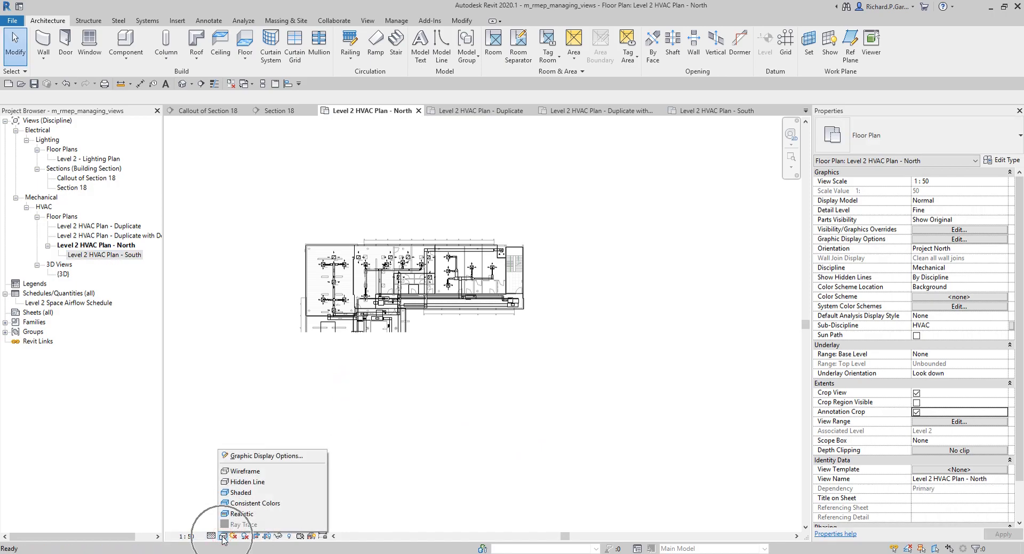
click(244, 494)
scroll(395, 333, up, 5)
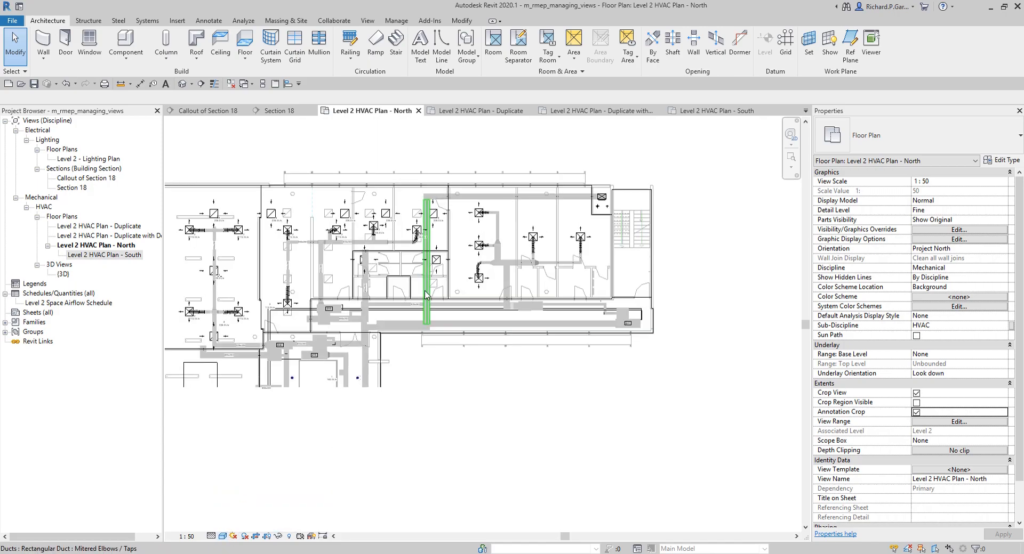
click(96, 255)
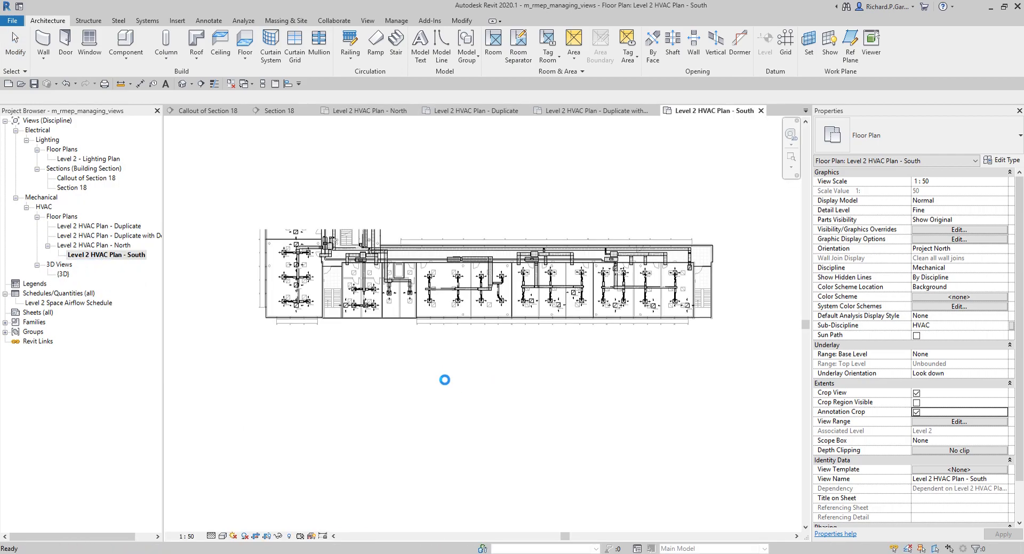
scroll(370, 292, up, 4)
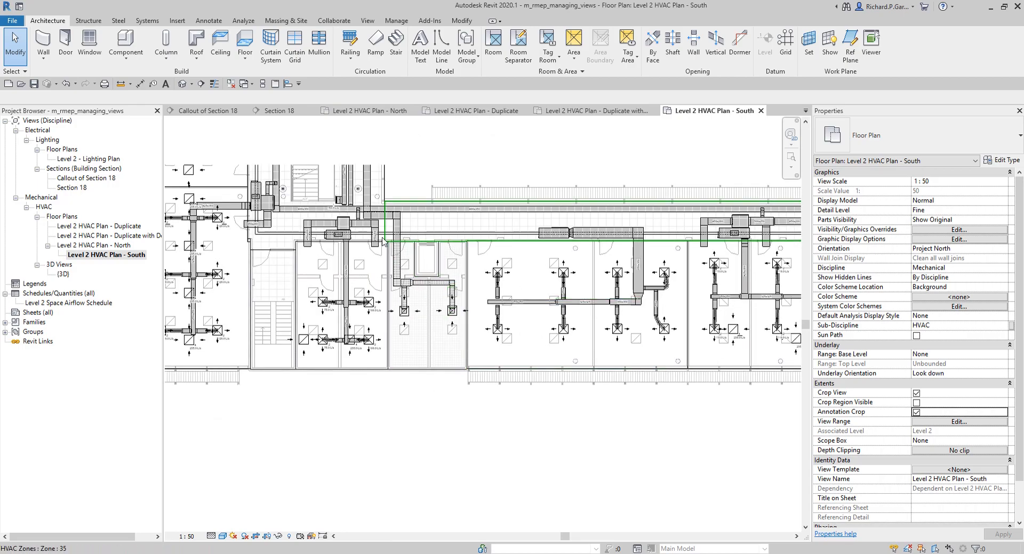
scroll(480, 396, down, 3)
middle_drag(563, 435, 495, 420)
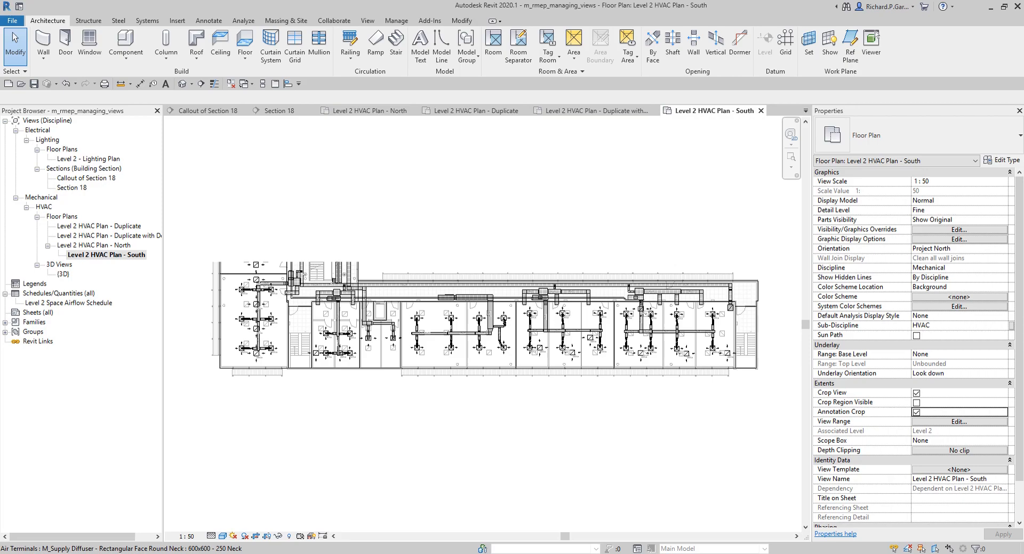
click(334, 196)
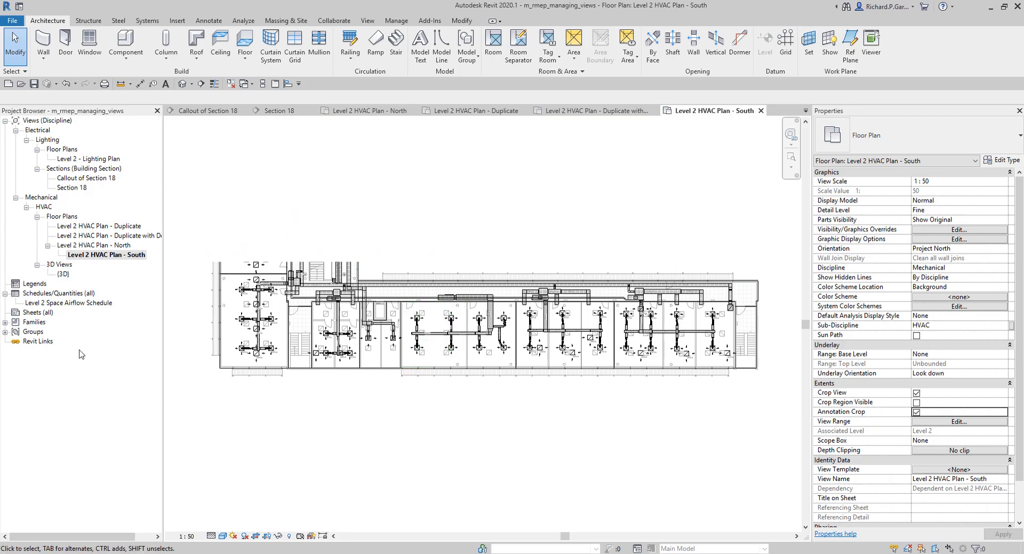
Step: Start a new sheet and load the A1 metric titleblock family for it
right_click(35, 314)
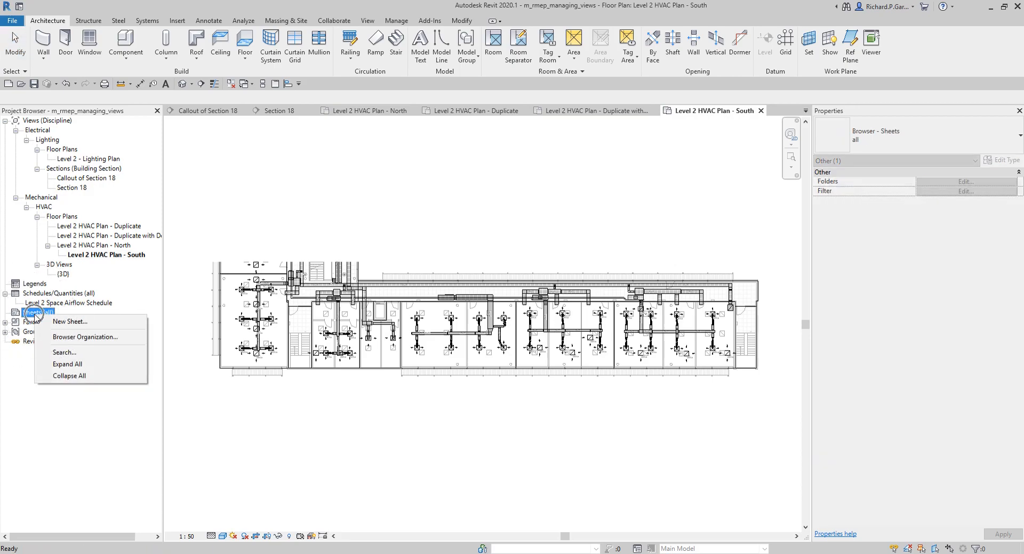
click(58, 322)
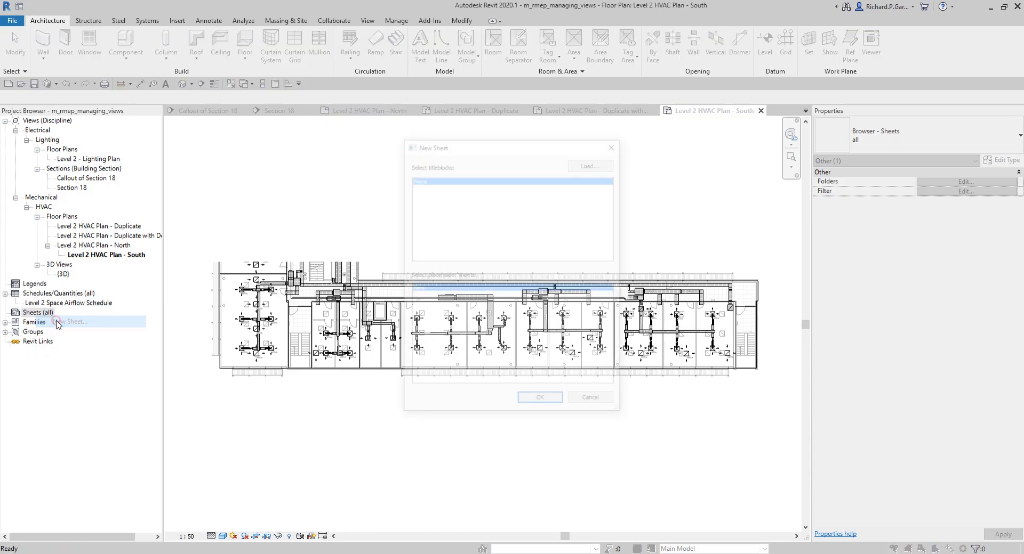
click(589, 164)
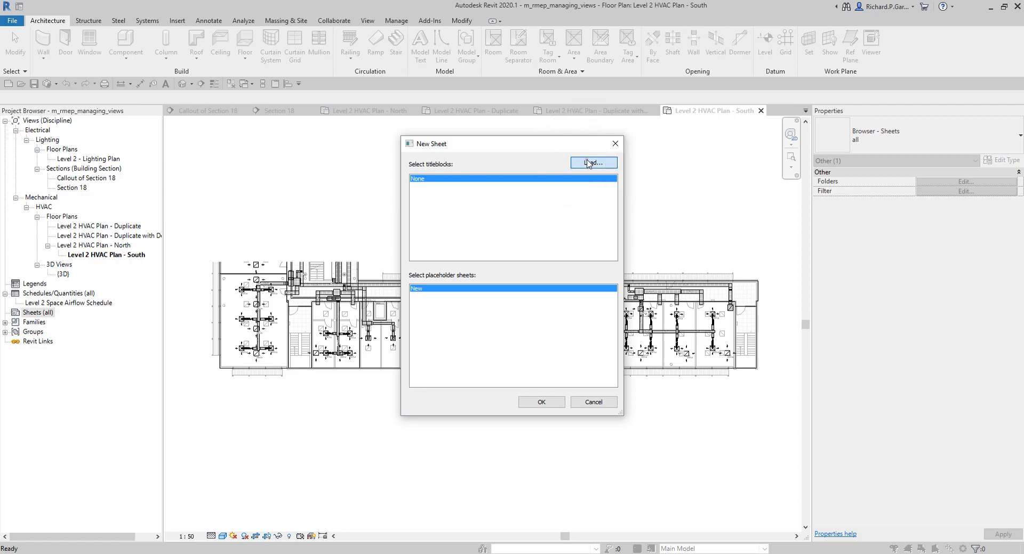
scroll(427, 298, down, 9)
double_click(407, 322)
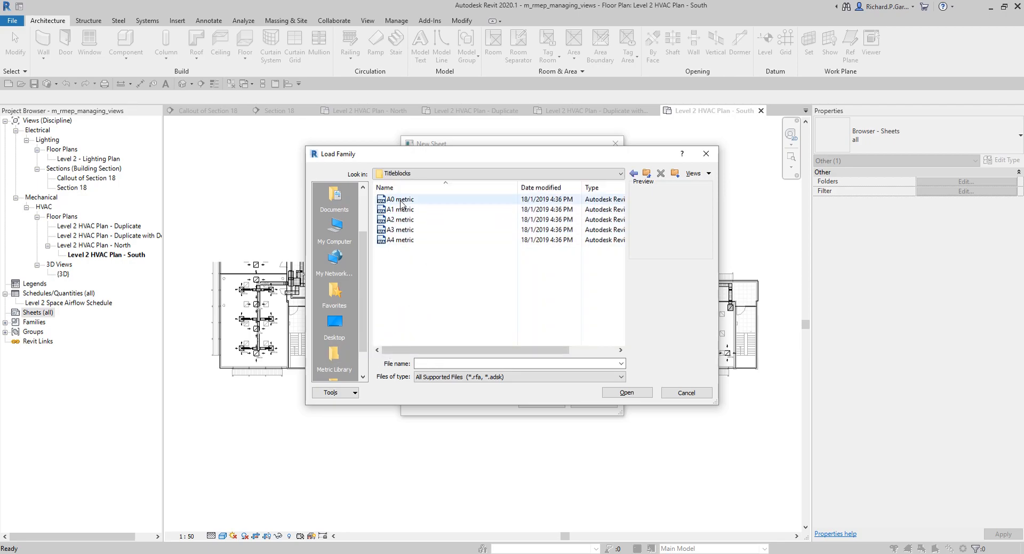
click(401, 210)
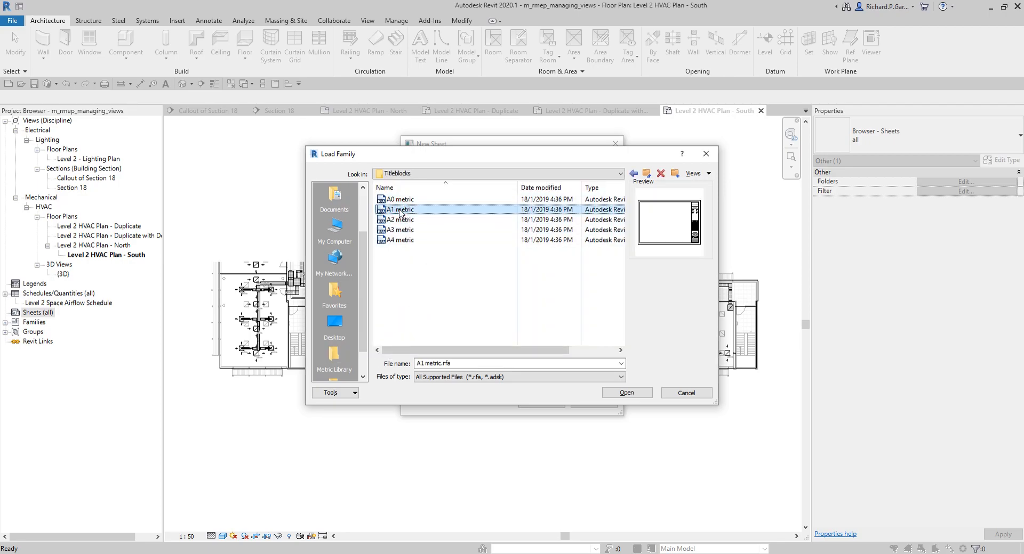
click(398, 200)
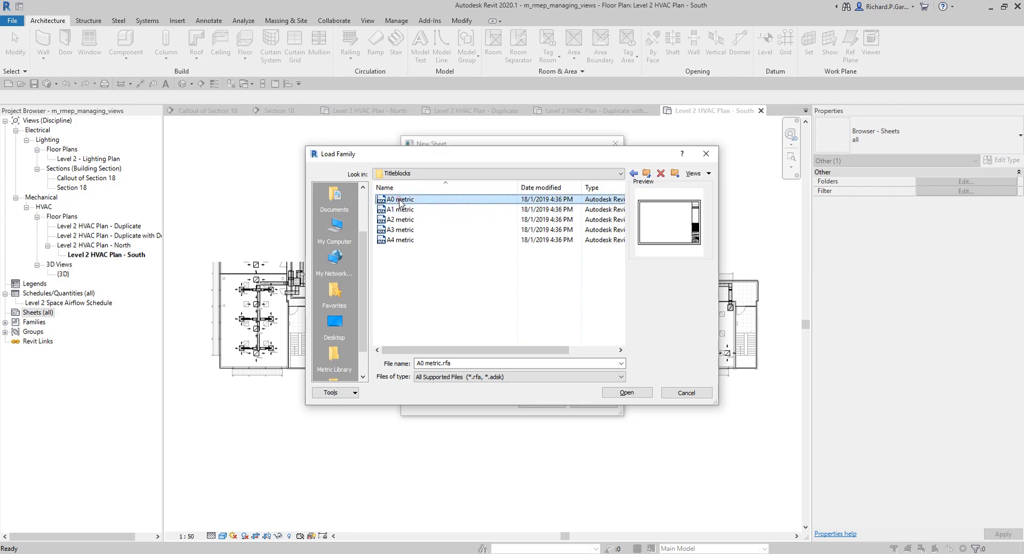
click(402, 210)
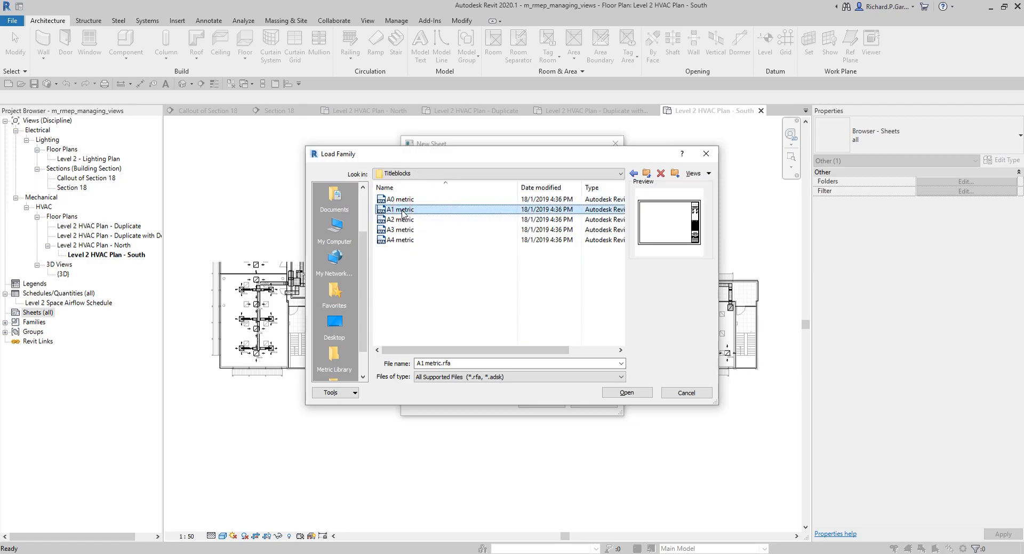
click(630, 394)
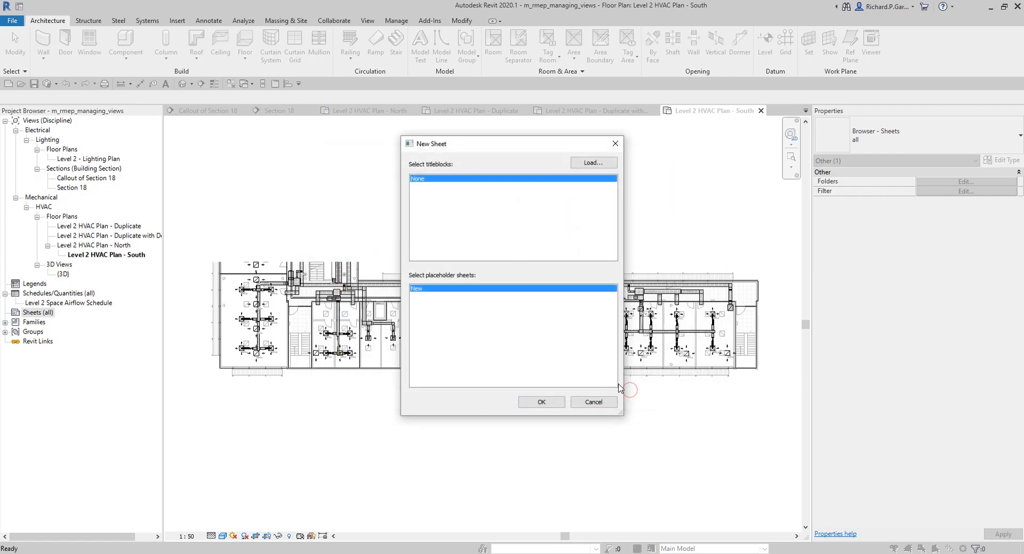
Step: Create the new sheet with the A1 metric titleblock and select it among the project's sheets
click(424, 180)
key(ctrl)
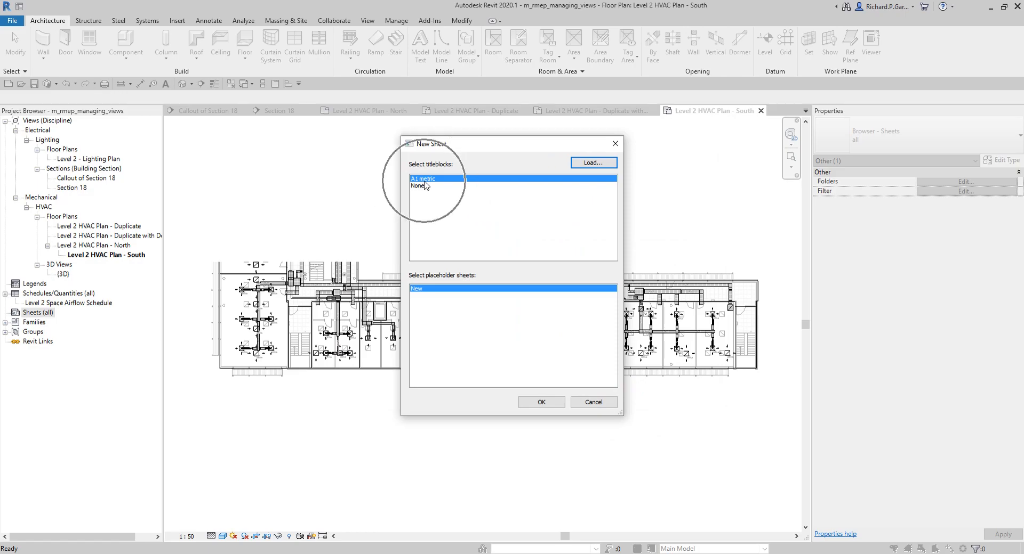
click(435, 286)
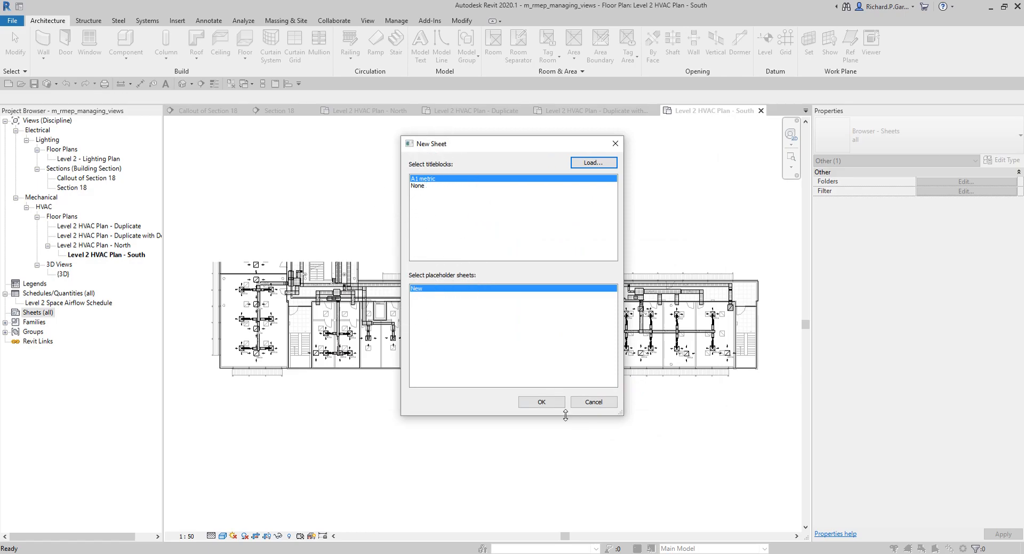
click(537, 402)
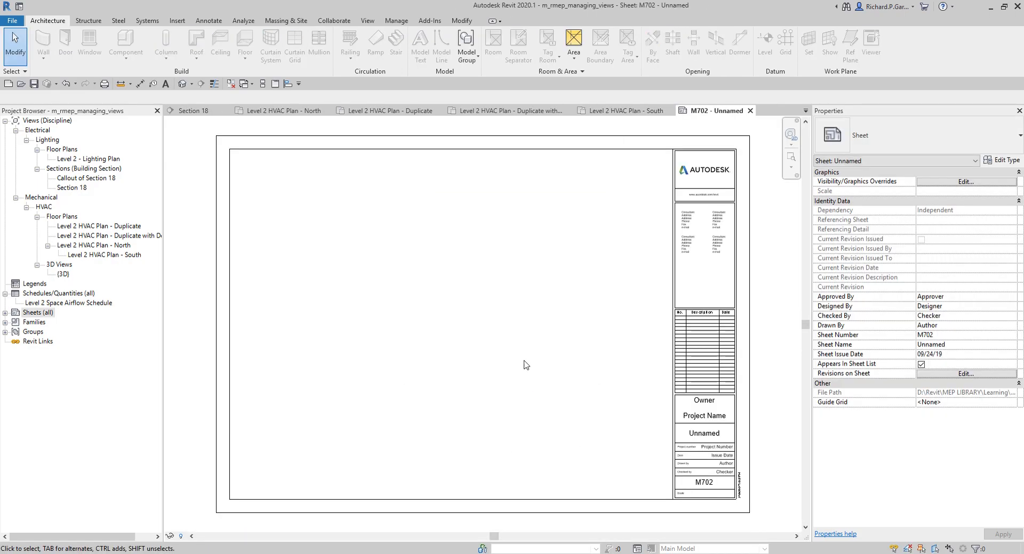
double_click(37, 313)
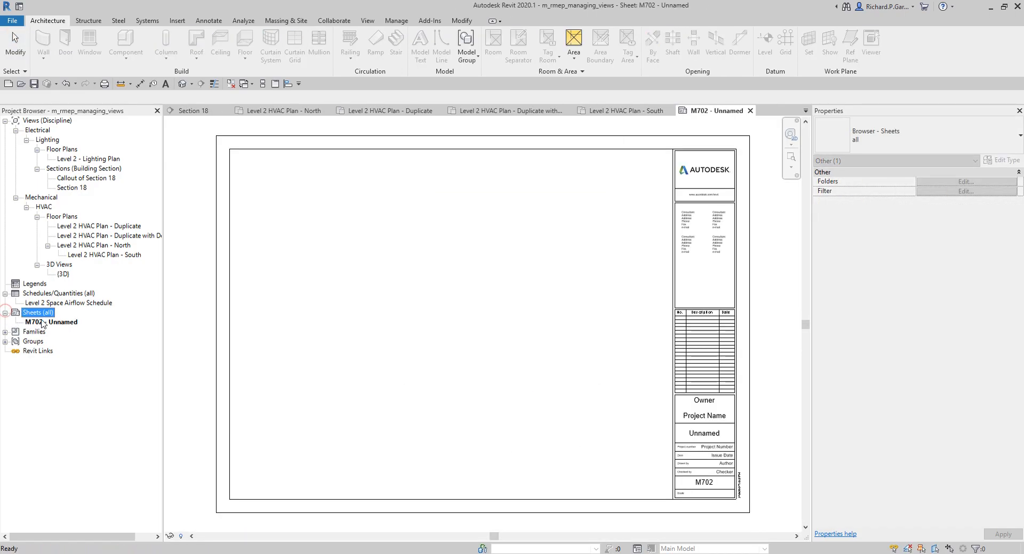
click(47, 322)
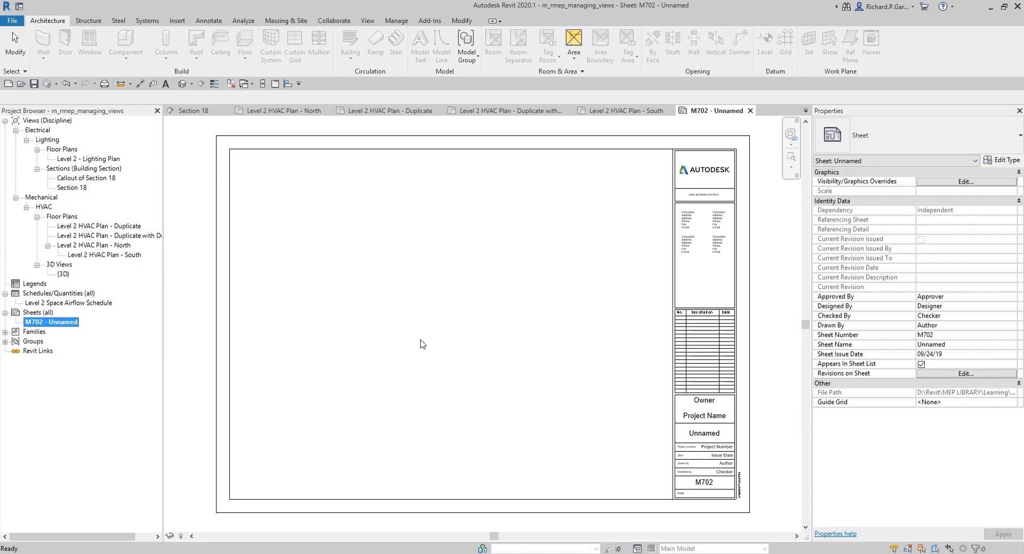
Step: Place the Level 2 HVAC Plan - North view on the new sheet
click(96, 248)
drag(188, 246, 423, 307)
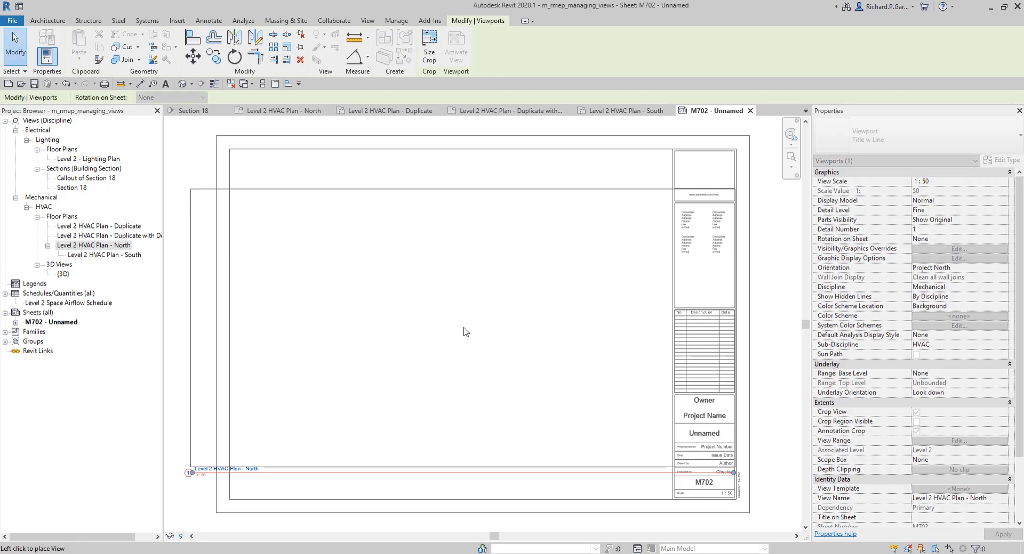
click(468, 319)
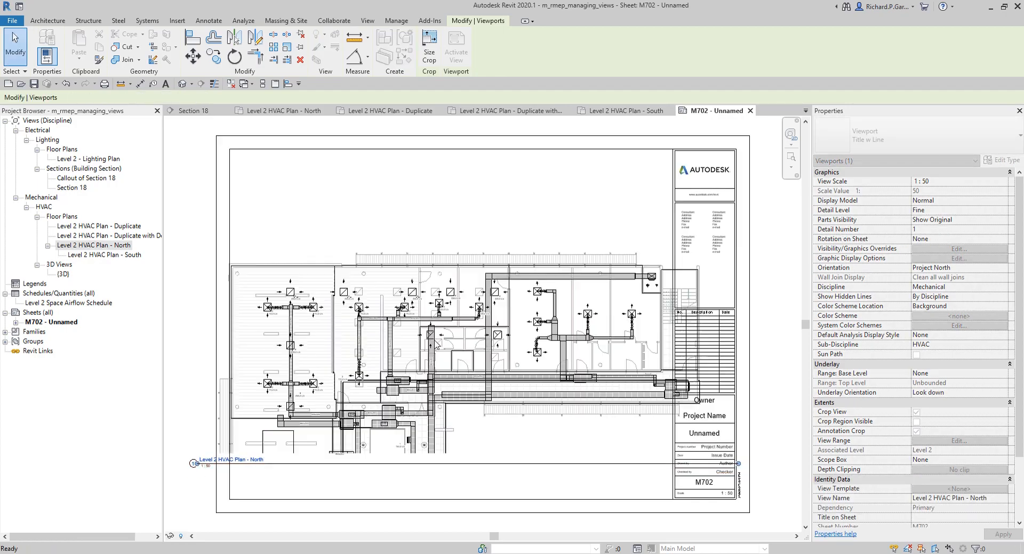
middle_drag(416, 344, 407, 302)
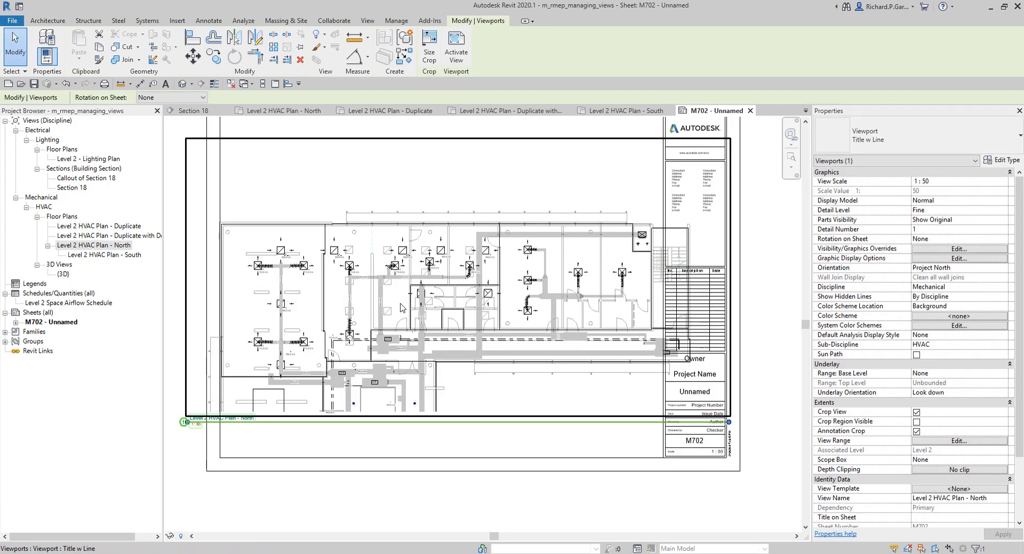
Step: Set the North viewport's view scale to 1:100 and reposition the viewport inside the sheet border
click(482, 313)
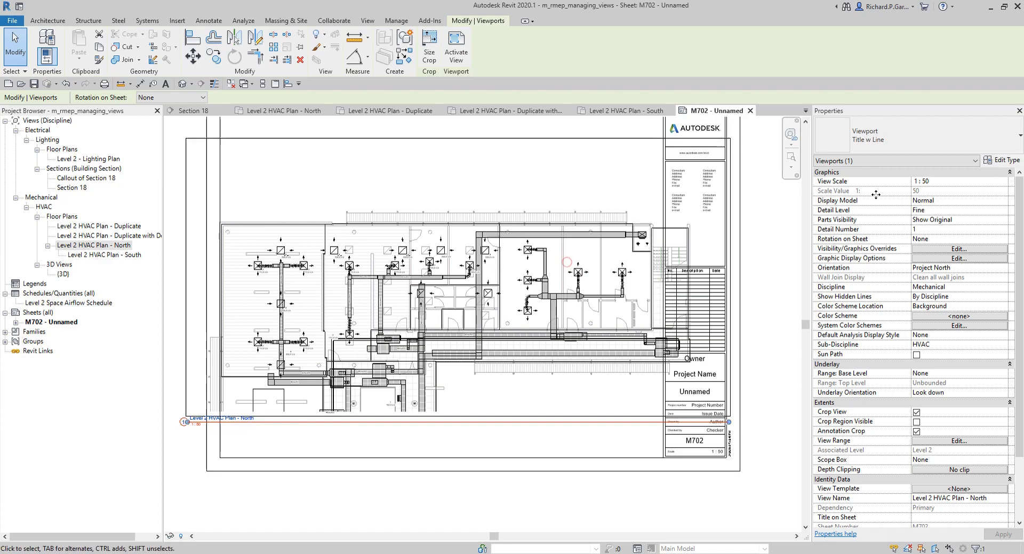
click(997, 181)
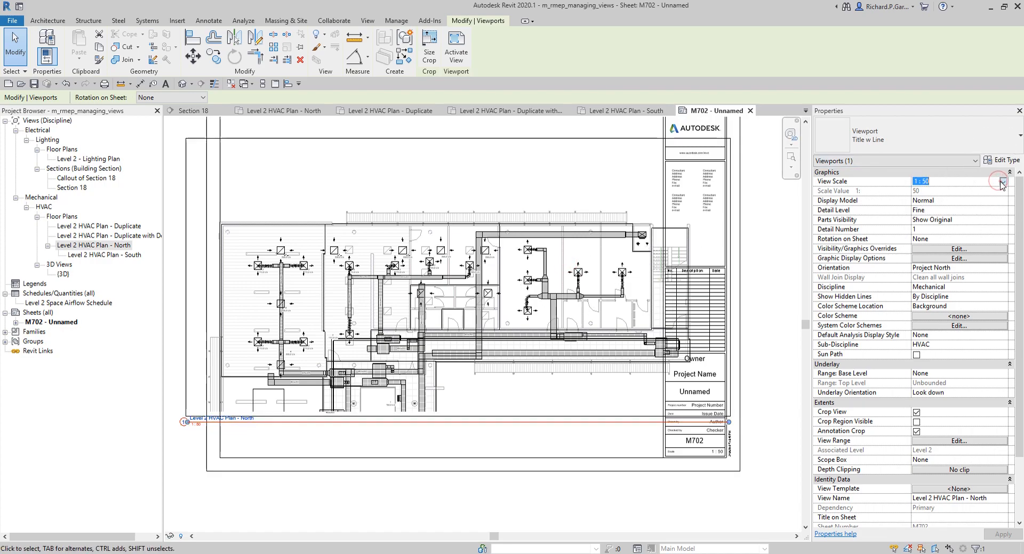
click(1002, 182)
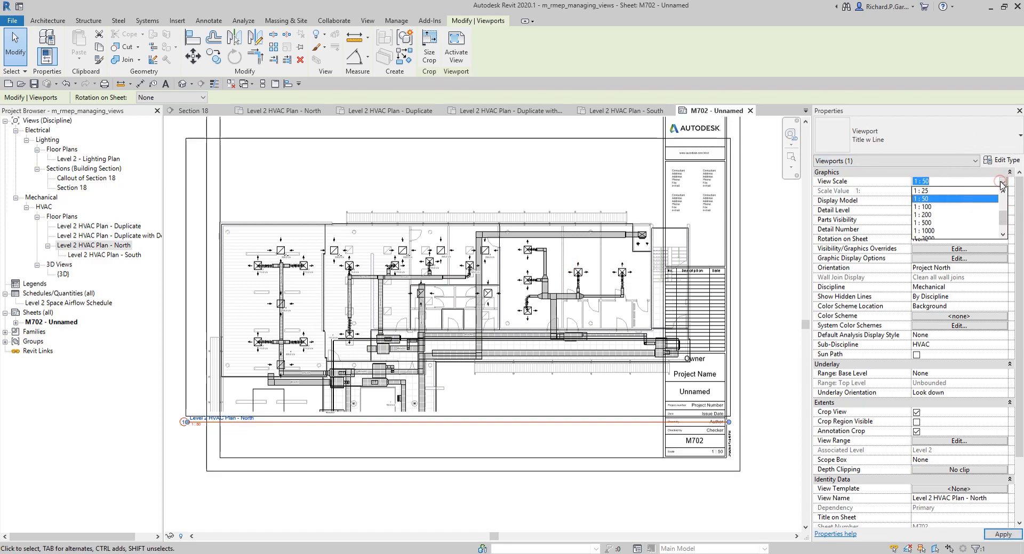
click(925, 207)
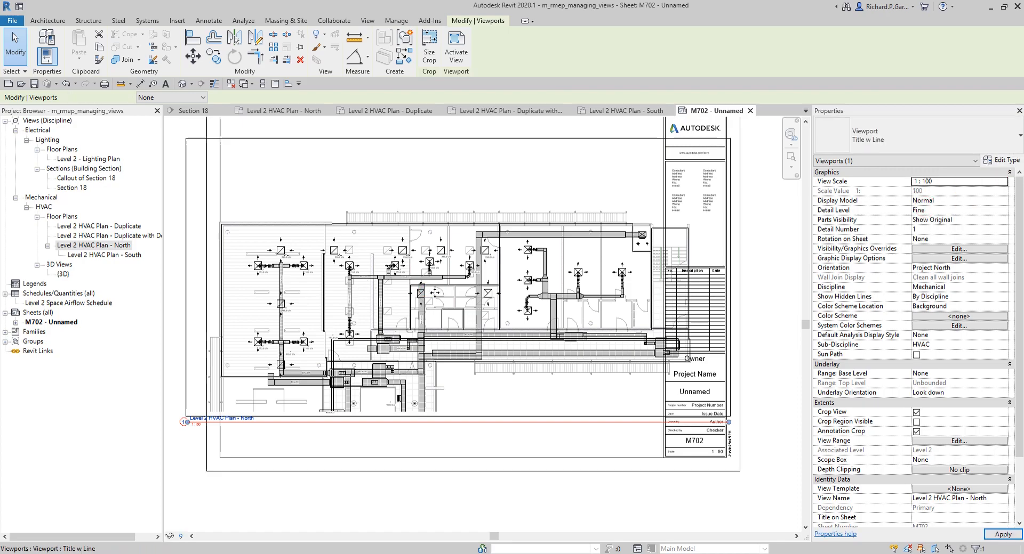
drag(358, 357, 466, 274)
scroll(460, 270, down, 2)
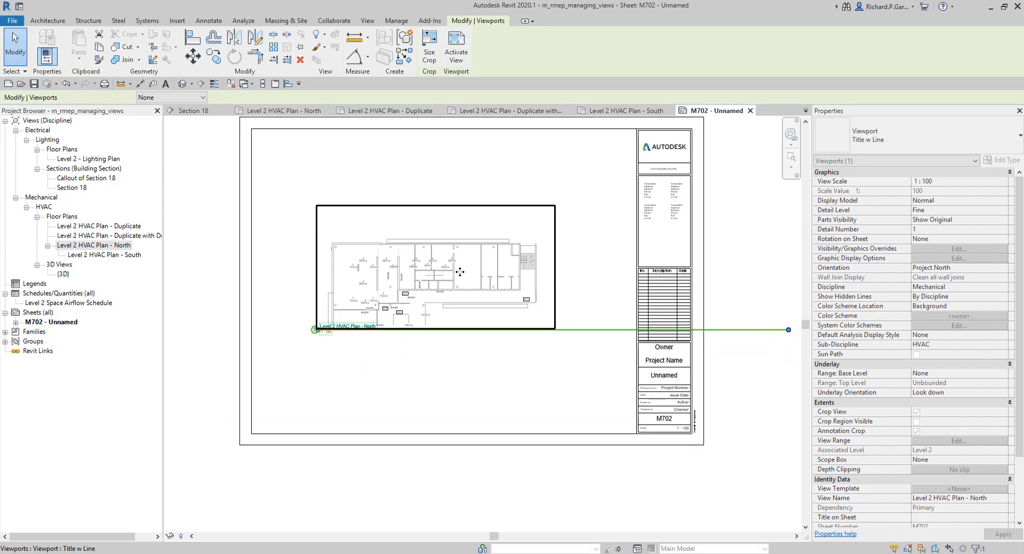
Step: Shorten the North viewport's title line to about the plan's width and move the title slightly lower beneath the plan
drag(744, 323, 523, 333)
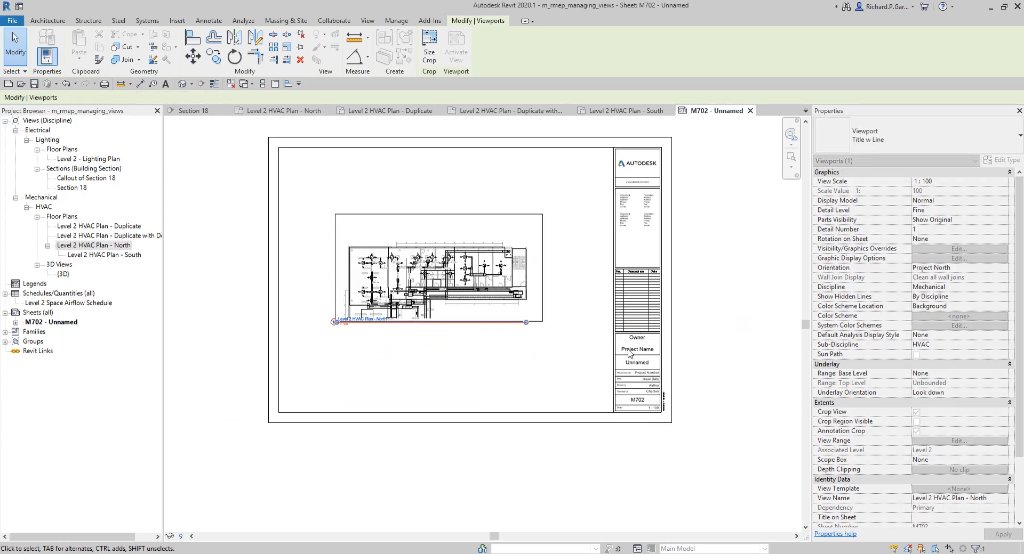
click(724, 301)
scroll(477, 331, up, 2)
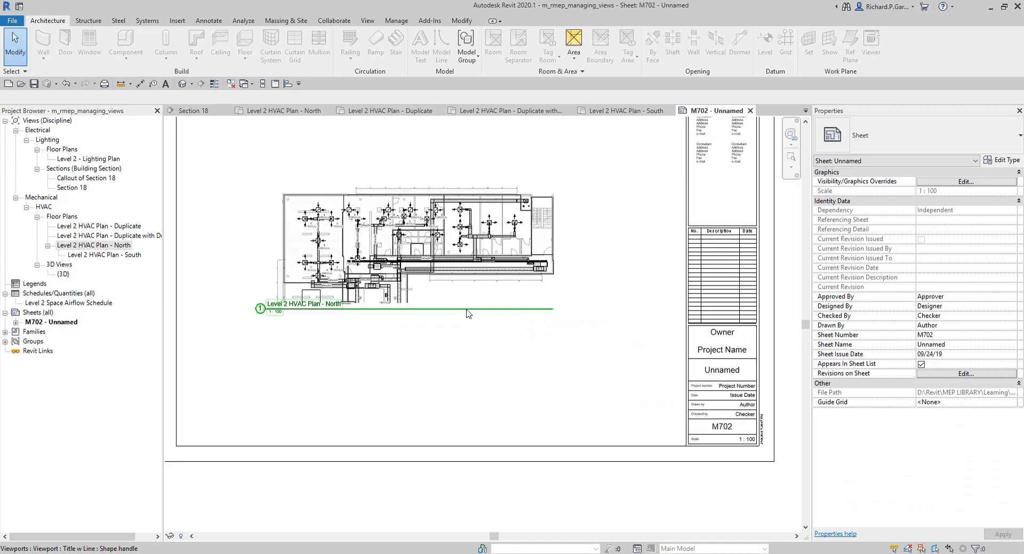
click(469, 310)
drag(470, 310, 485, 327)
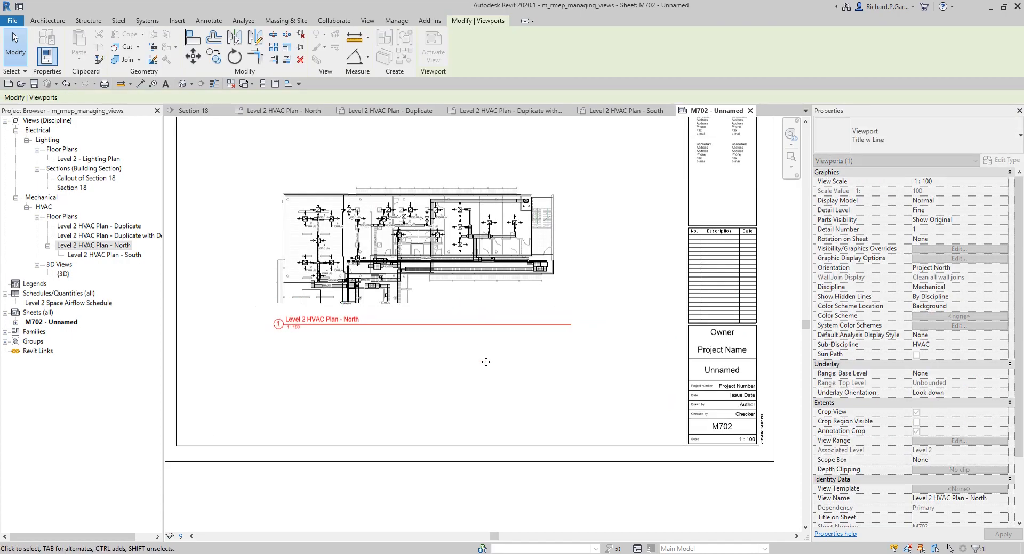
click(486, 366)
Step: Move the North viewport into the upper part of the sheet, leaving free space below it
drag(417, 253, 416, 196)
scroll(437, 229, down, 1)
middle_drag(459, 252, 480, 365)
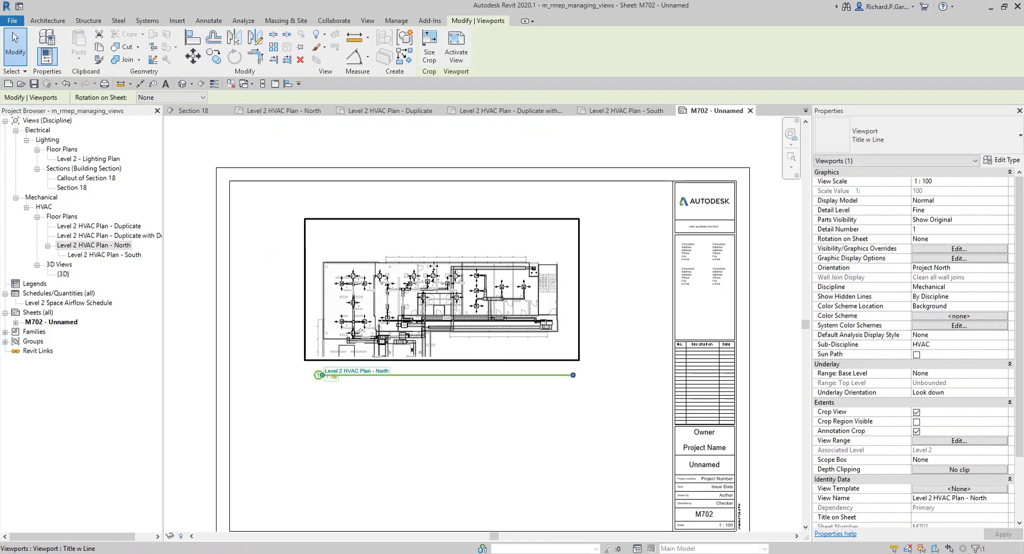
scroll(433, 262, up, 1)
drag(461, 319, 475, 262)
click(496, 408)
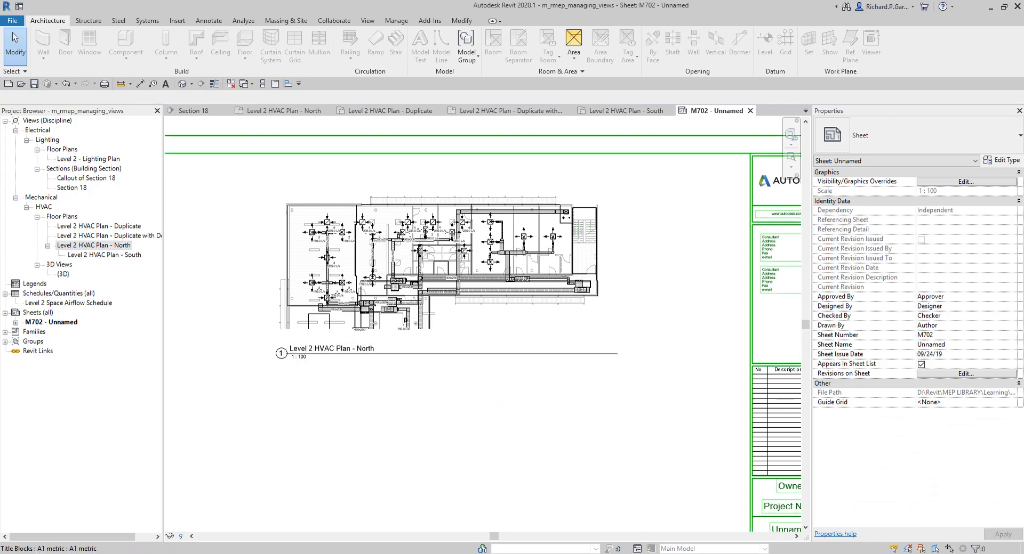
Step: Set the North viewport's view scale to Custom with a scale value of 75
click(626, 269)
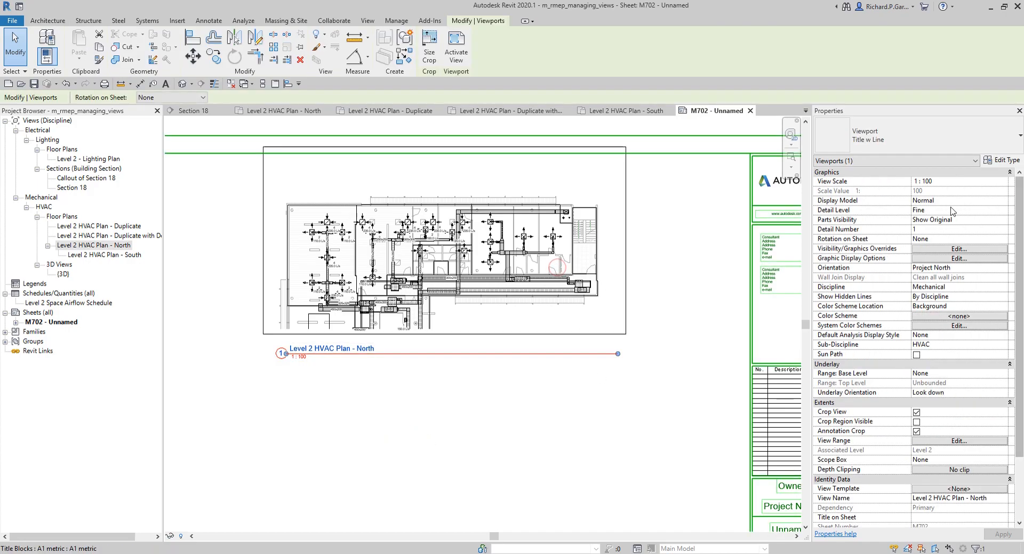
click(950, 182)
click(1004, 185)
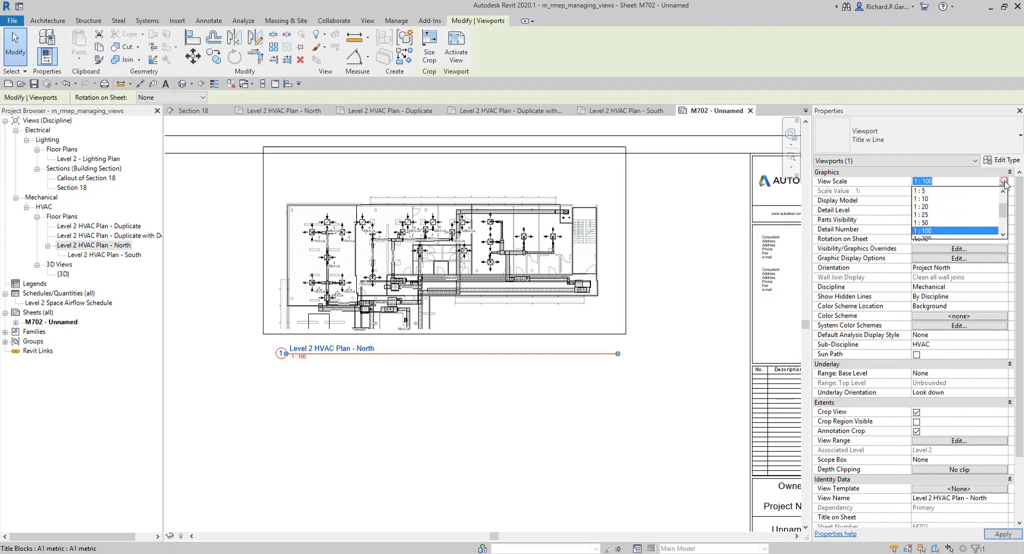
click(969, 184)
click(955, 195)
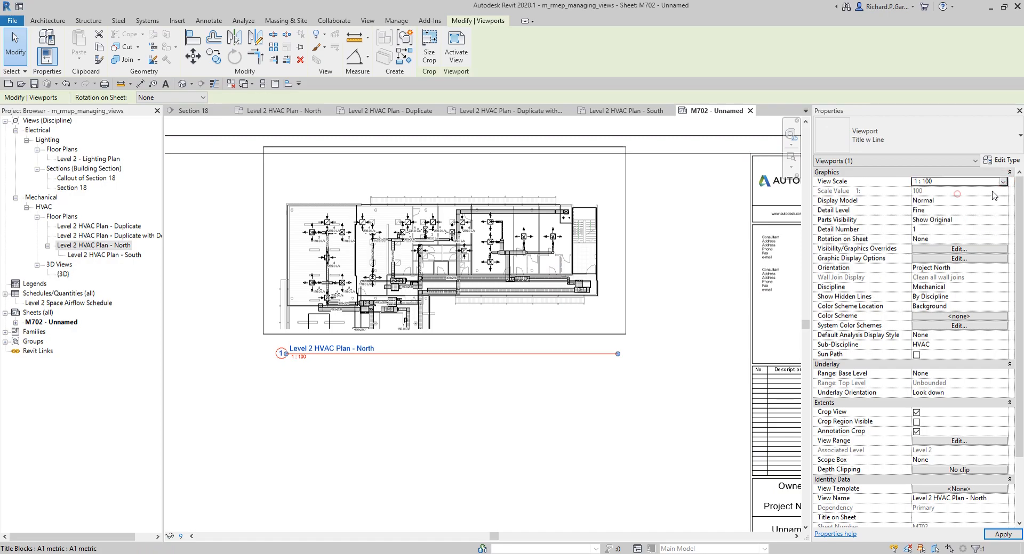
click(1003, 182)
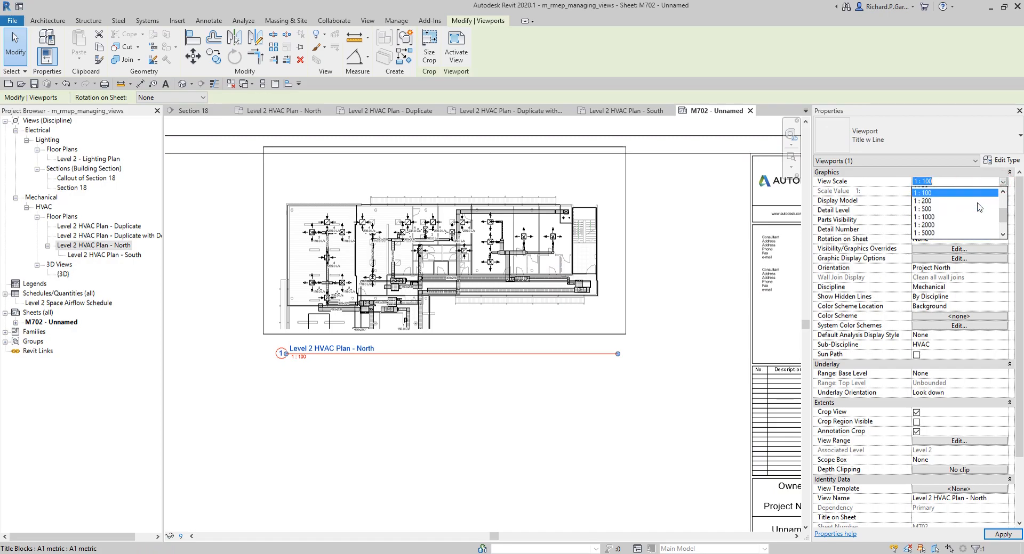
click(925, 191)
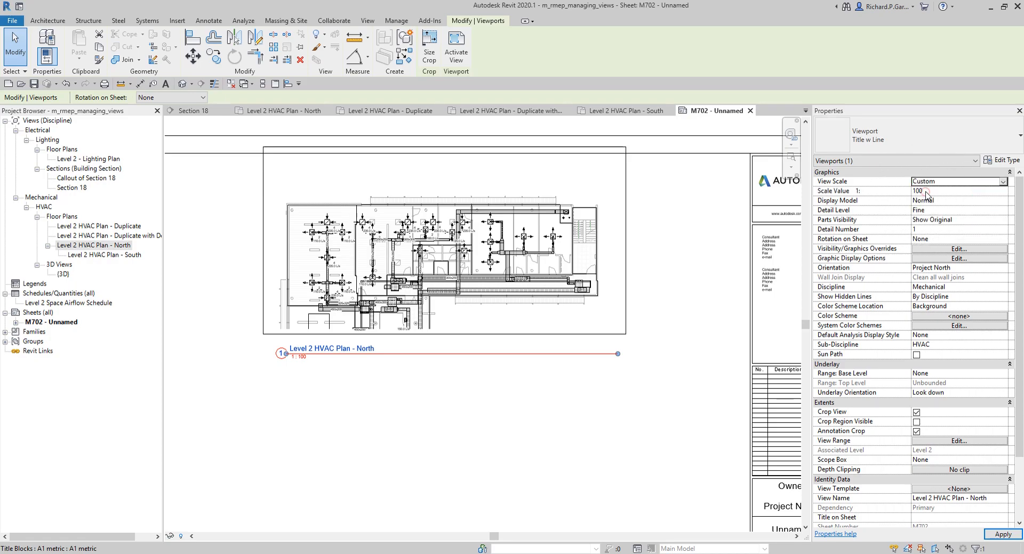
click(937, 193)
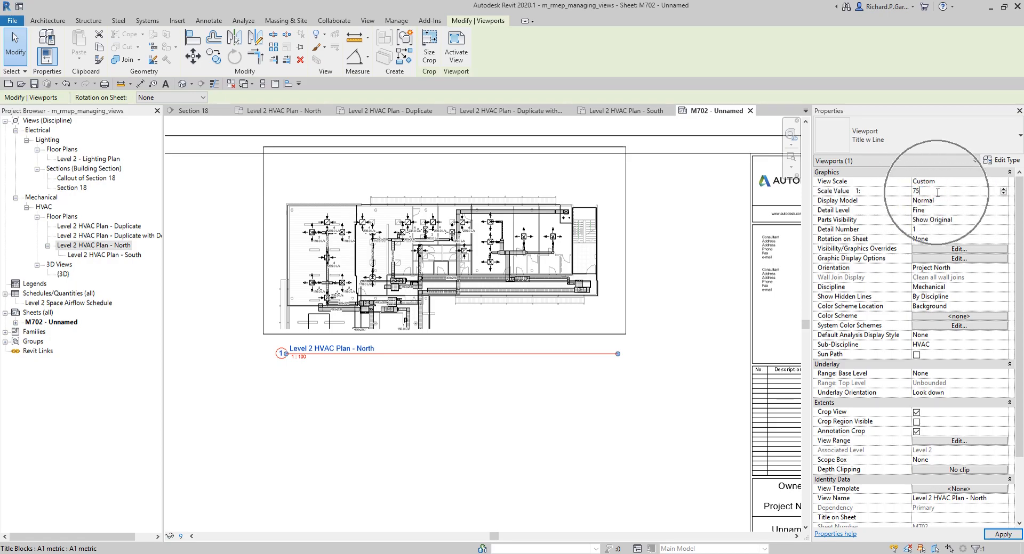
click(554, 420)
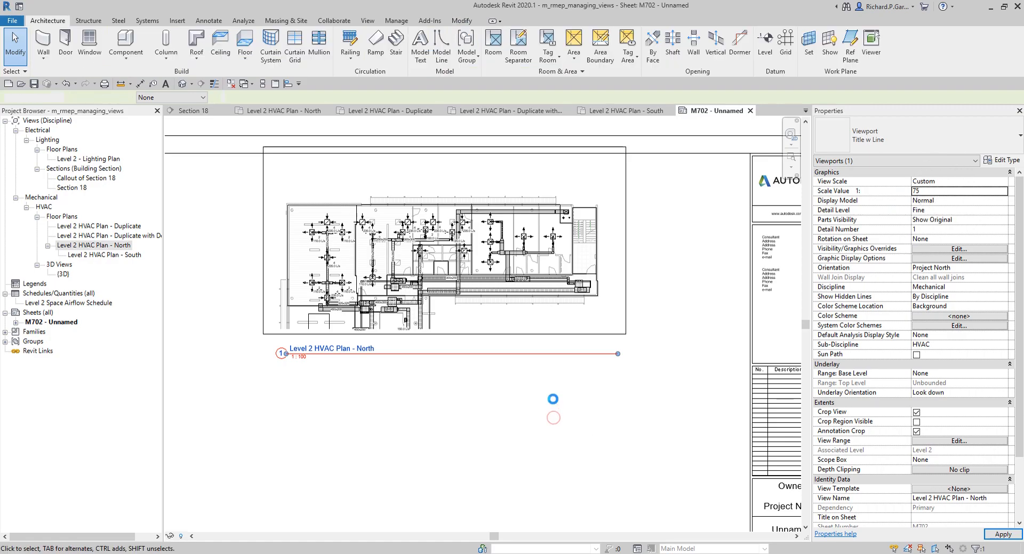
Step: Reposition the enlarged North viewport within the sheet border, keeping free space beneath its title
scroll(500, 407, down, 2)
drag(495, 316, 469, 390)
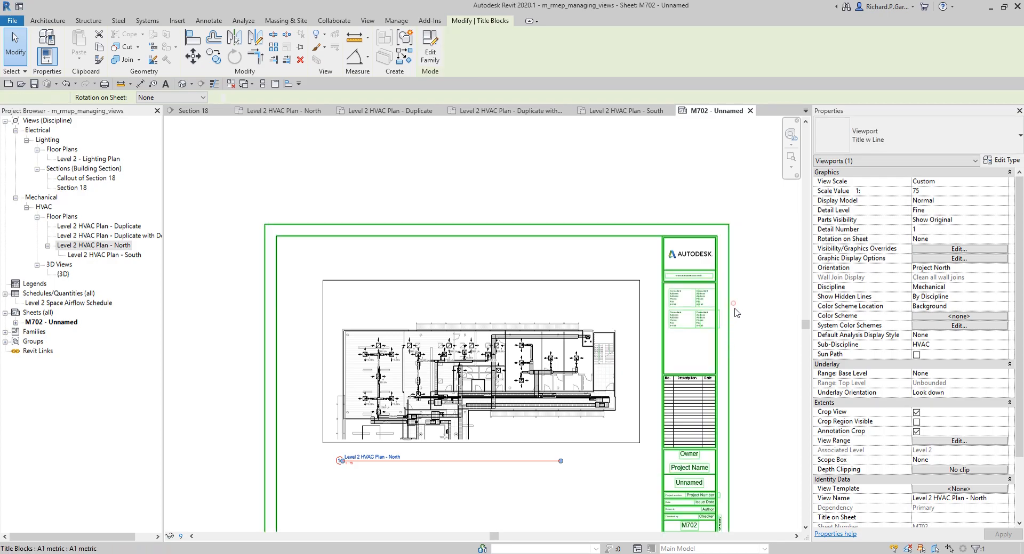
click(719, 267)
middle_drag(719, 267, 694, 185)
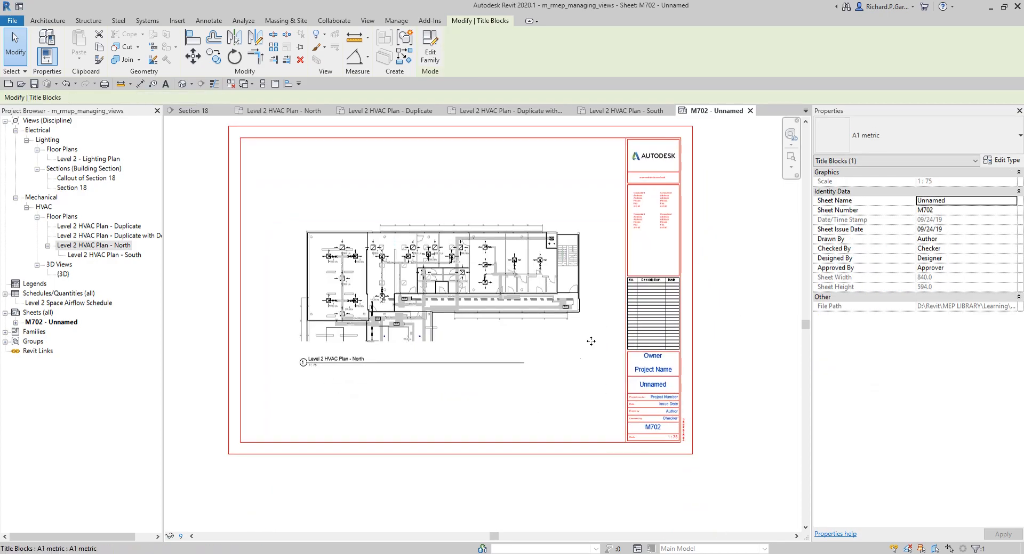
click(535, 502)
click(456, 317)
drag(453, 314, 441, 300)
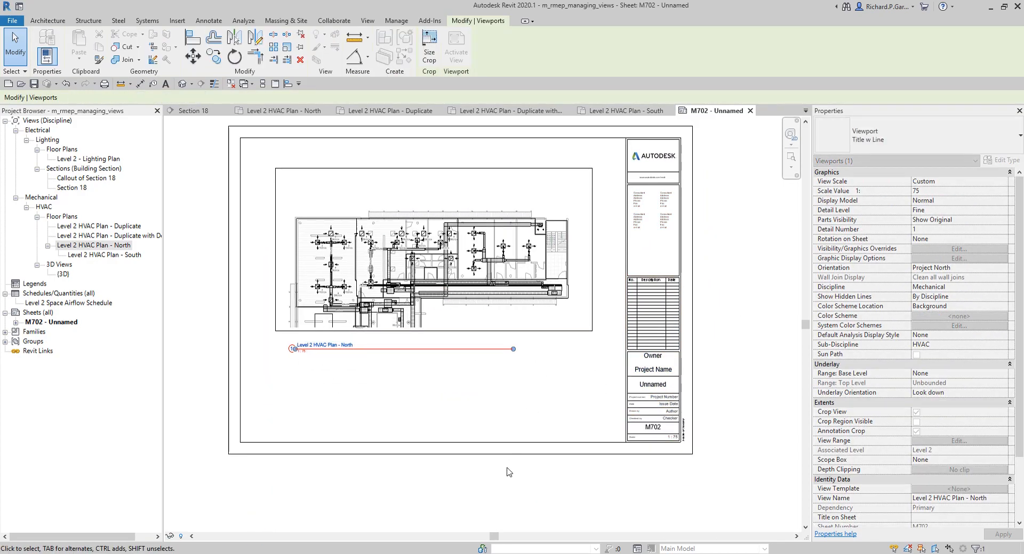
click(504, 476)
Step: Place the Level 2 HVAC Plan - South view on the same sheet and try arranging the North and South viewports one above the other
click(96, 256)
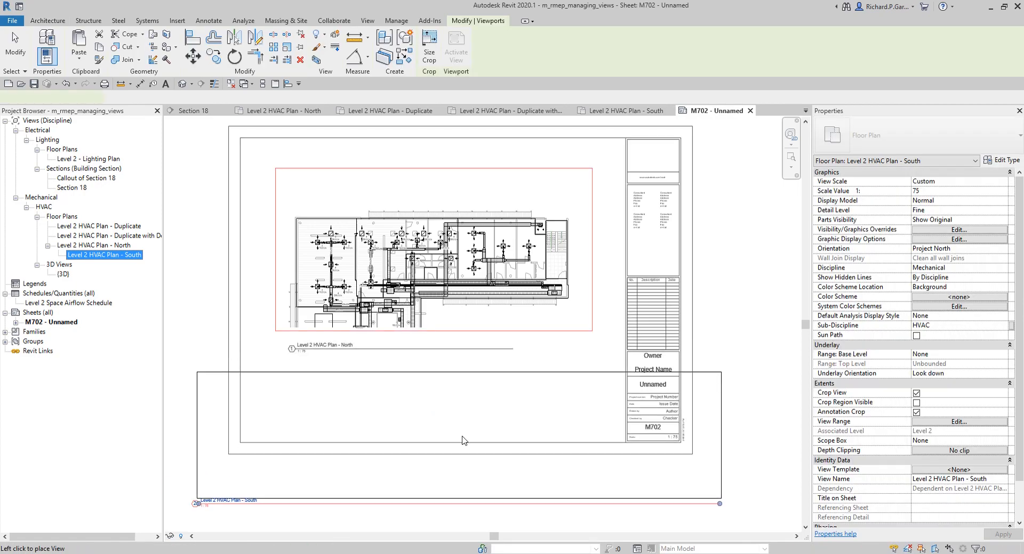
click(467, 379)
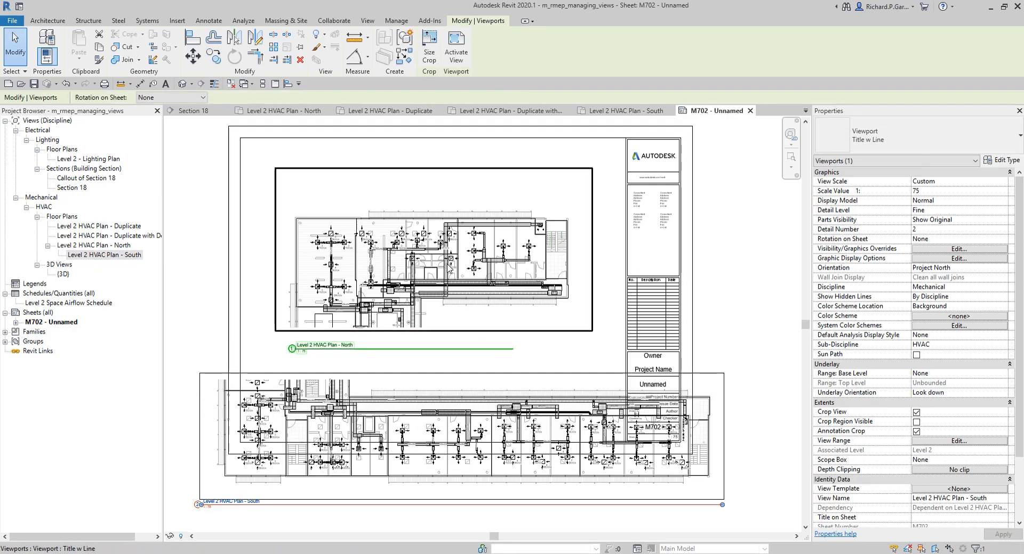
drag(425, 275, 413, 236)
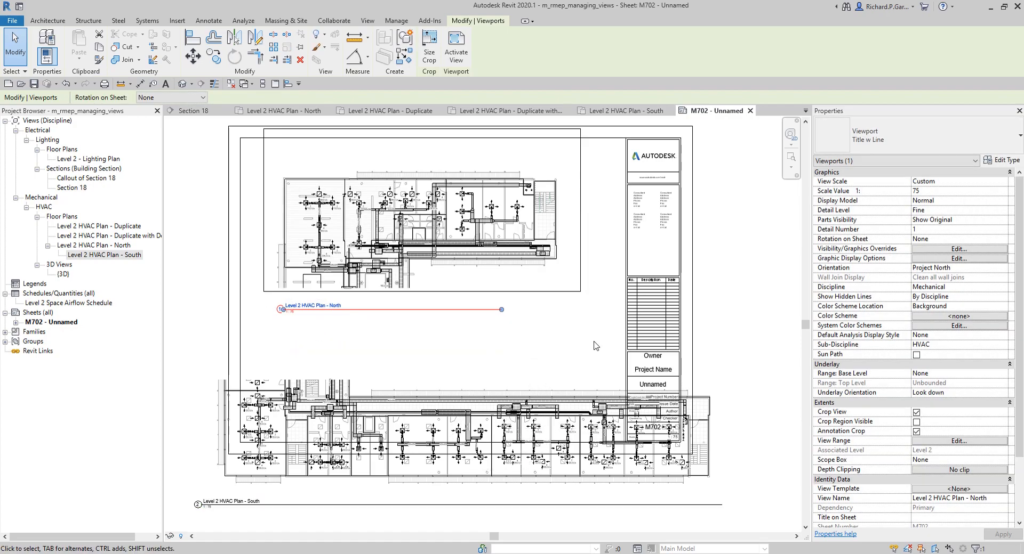
drag(401, 410, 461, 357)
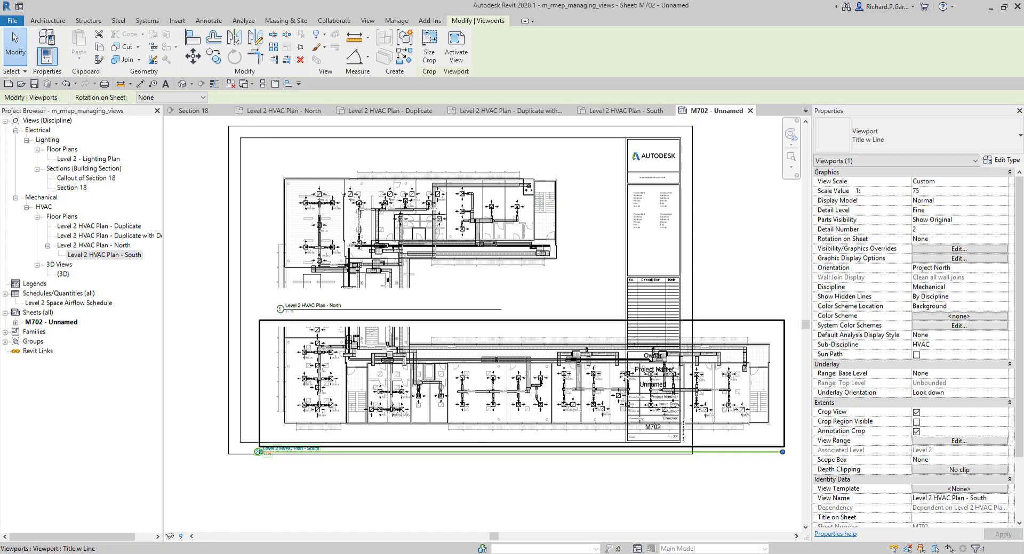
Step: Delete the South viewport from the sheet and create another new sheet with the same title block
key(Delete)
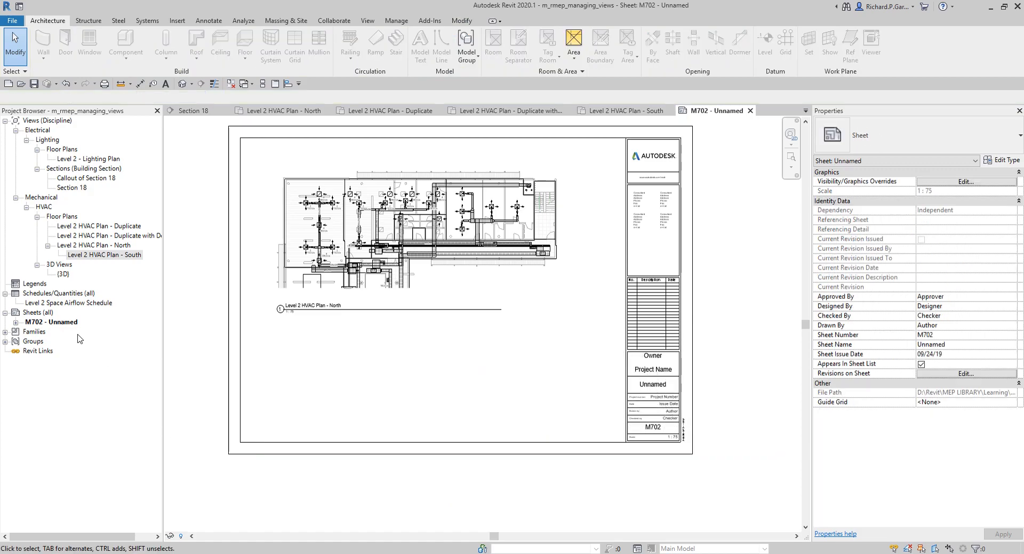
right_click(47, 315)
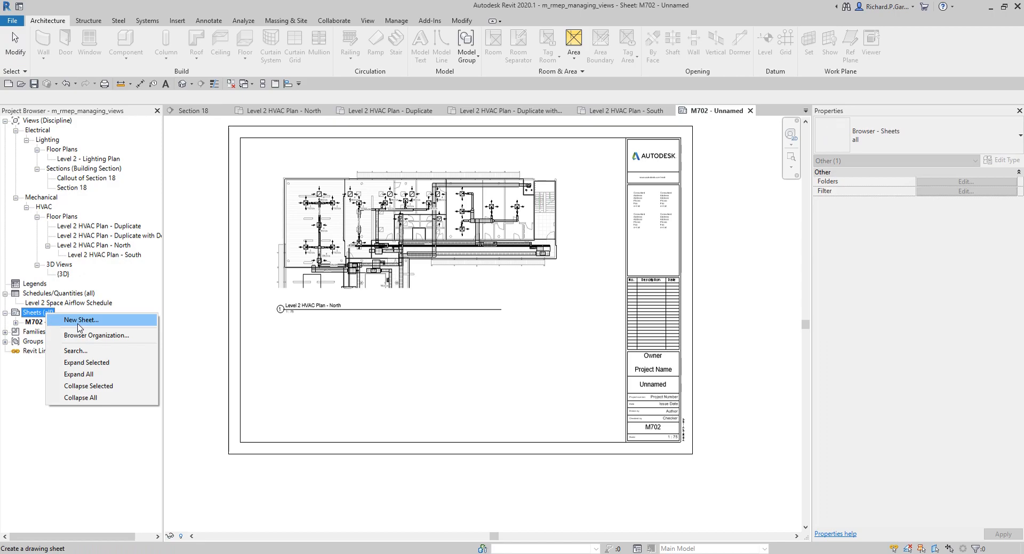
click(83, 327)
click(423, 185)
click(542, 403)
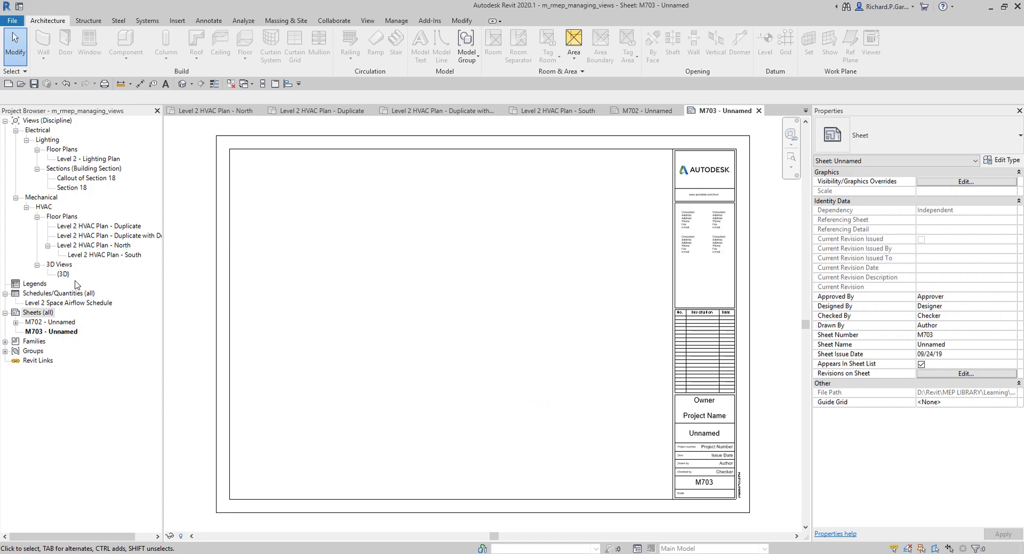
Step: Place the Level 2 HVAC Plan - South view on the new sheet M703
click(78, 256)
drag(77, 256, 395, 323)
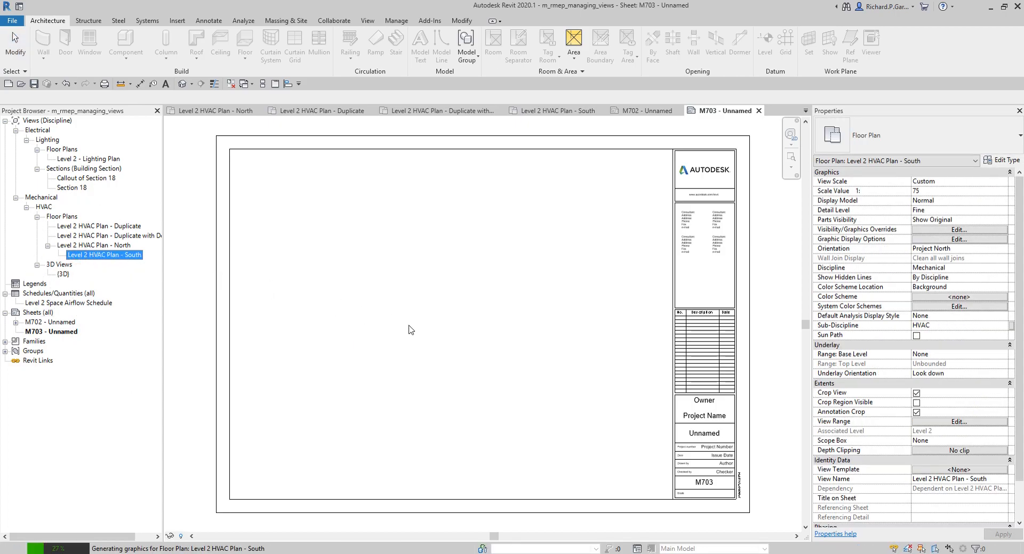
drag(410, 330, 433, 333)
click(461, 326)
click(404, 254)
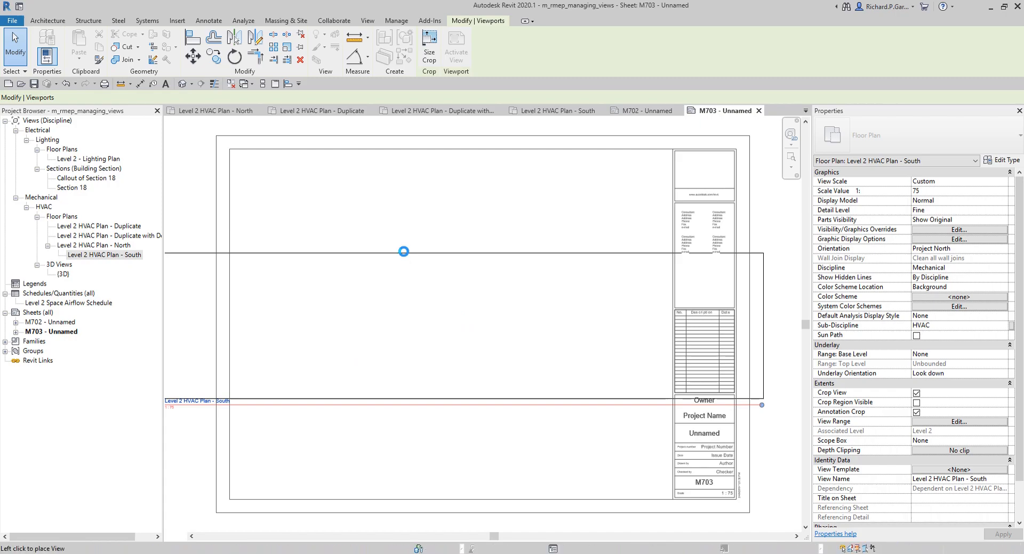
scroll(402, 255, down, 2)
click(230, 216)
click(469, 320)
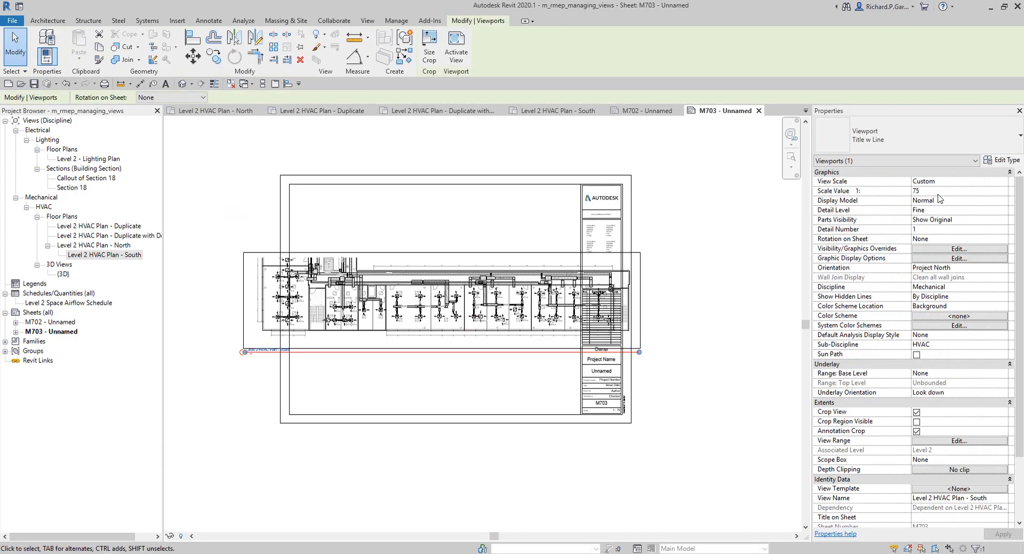
Step: Try the South viewport at a view scale of 1:50, and settle on 1:100
click(1003, 189)
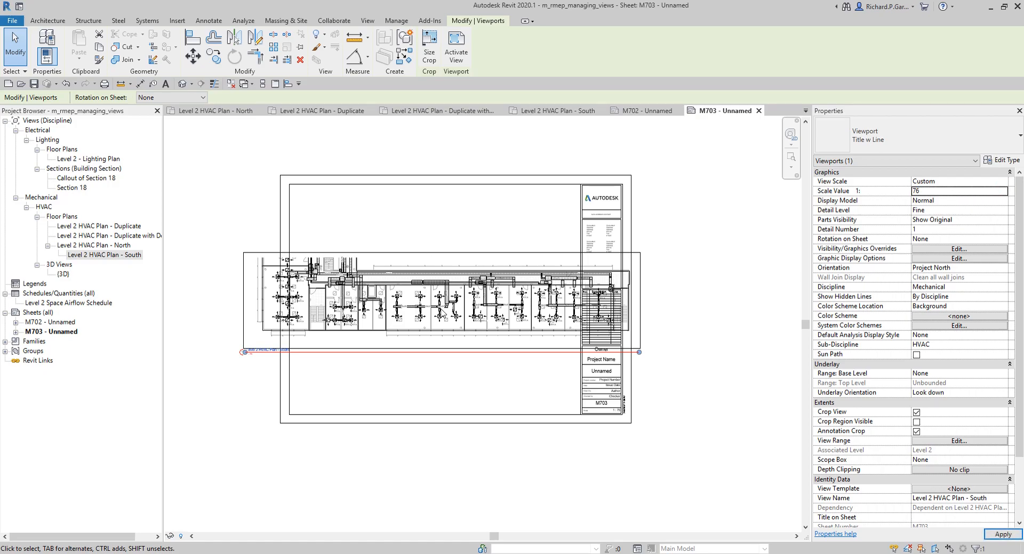
click(1002, 183)
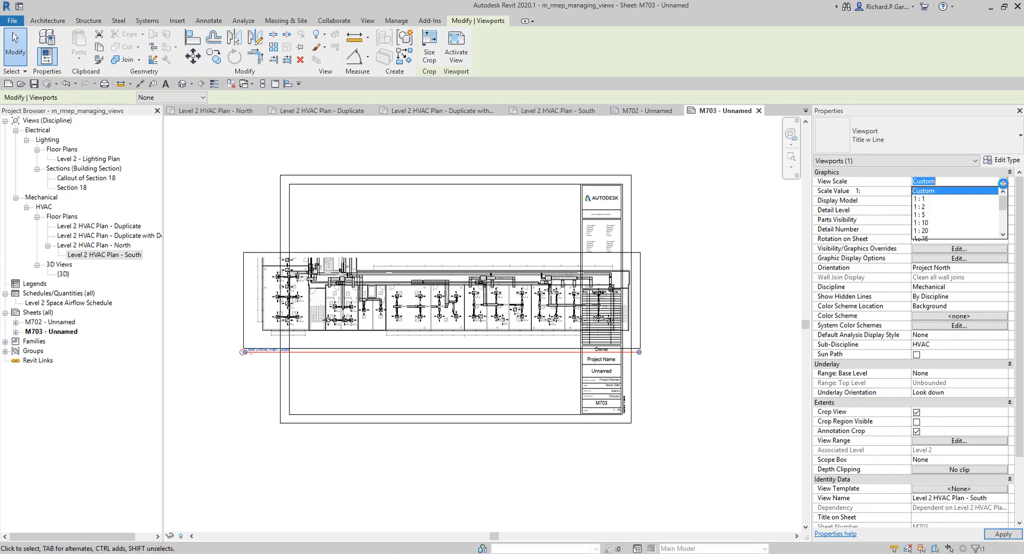
scroll(938, 227, down, 1)
click(933, 224)
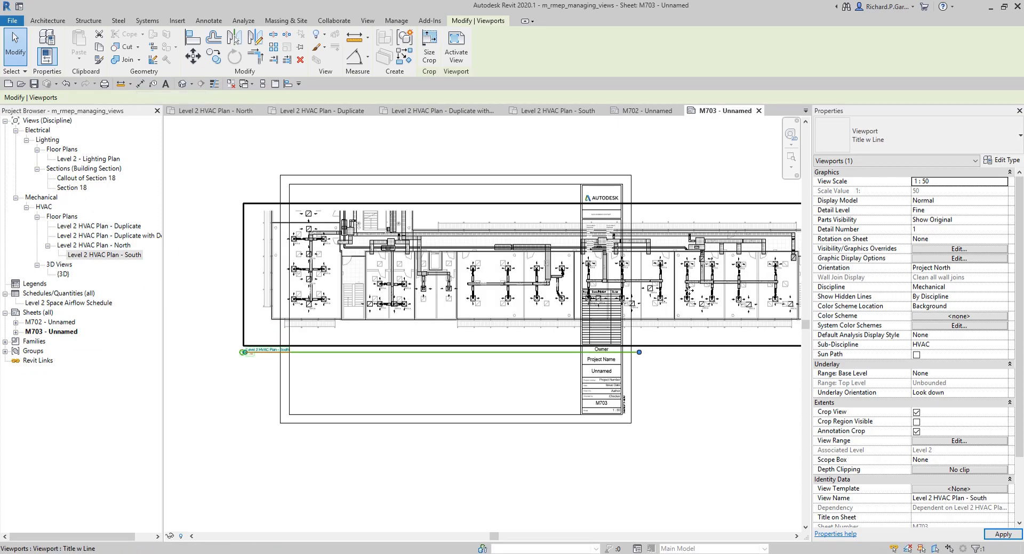
click(1003, 185)
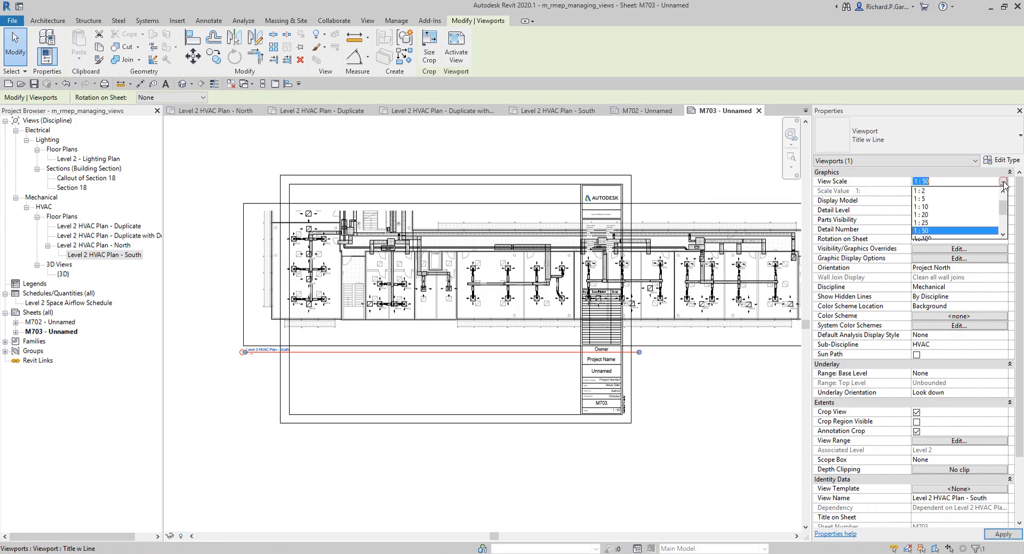
click(930, 213)
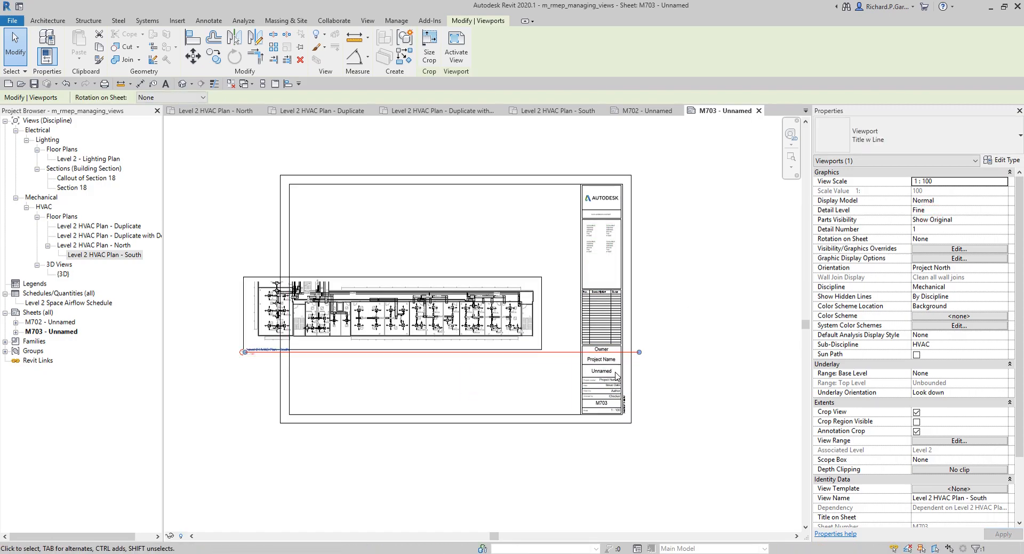
Step: Shorten the South viewport's title line to about the plan's width and move the viewport rightward so the plan fits inside the sheet border
drag(638, 354, 488, 328)
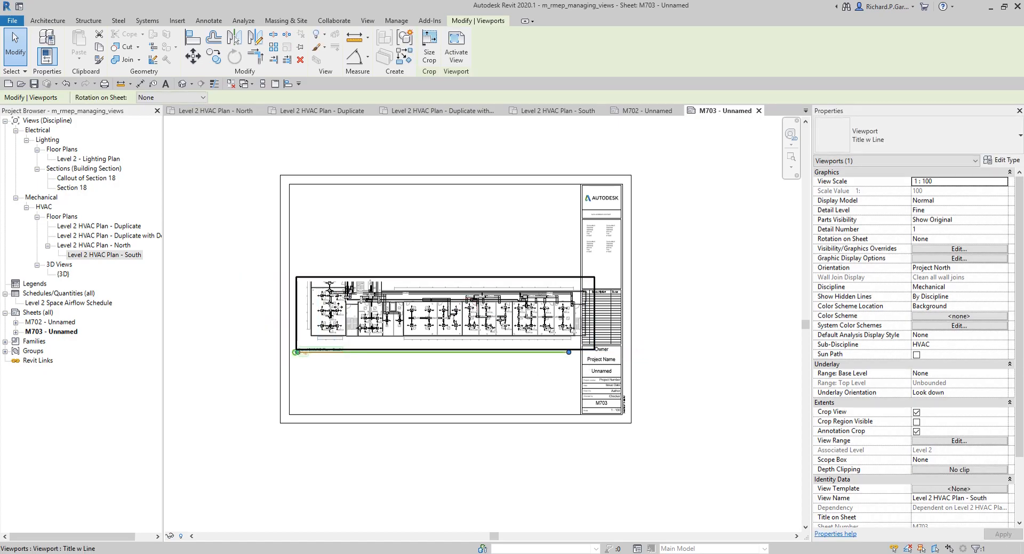
scroll(336, 308, up, 2)
drag(490, 327, 462, 326)
key(Right)
key(Right)
key(Right)
key(Right)
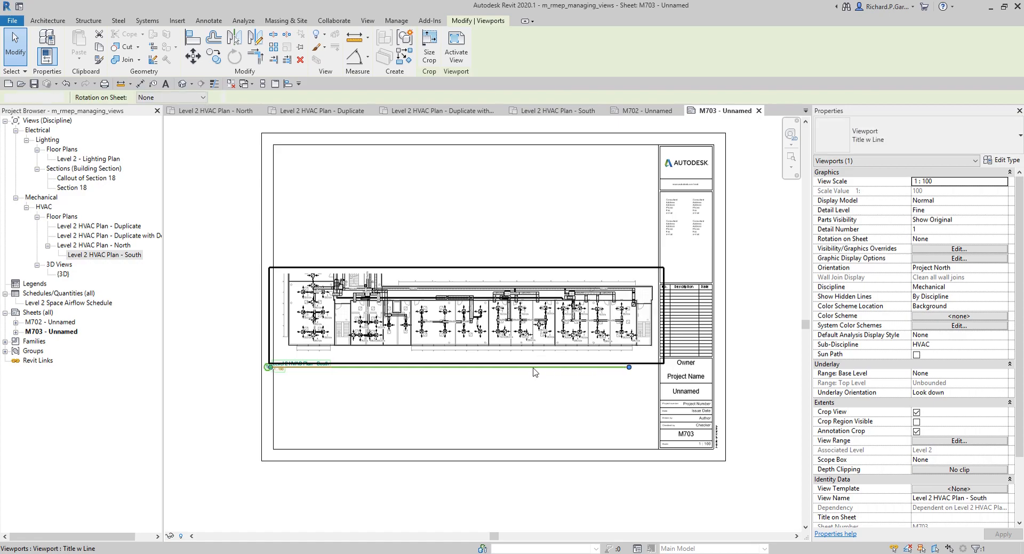
Step: Move the South viewport's title rightward so it lines up with the plan's left edge
click(365, 433)
scroll(187, 424, up, 2)
drag(431, 339, 457, 352)
click(217, 349)
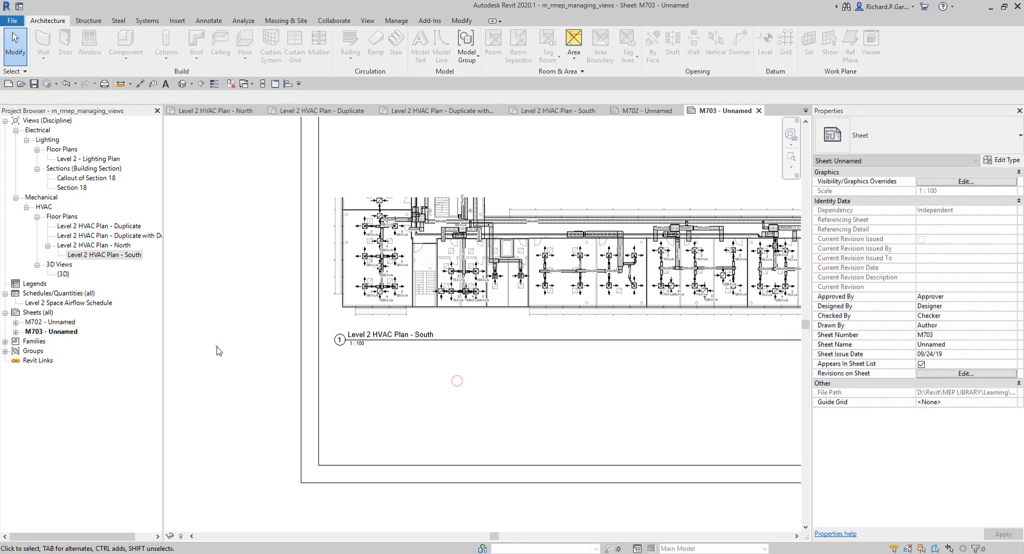
scroll(220, 349, down, 3)
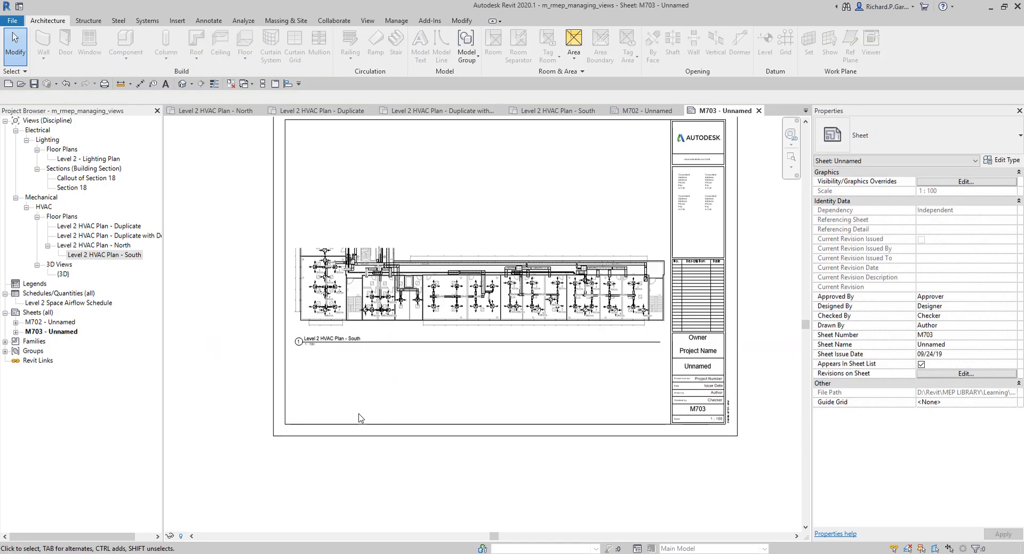
Step: Nudge the South viewport slightly upward on sheet M703 and deselect it
click(417, 307)
key(Up)
key(Up)
key(Up)
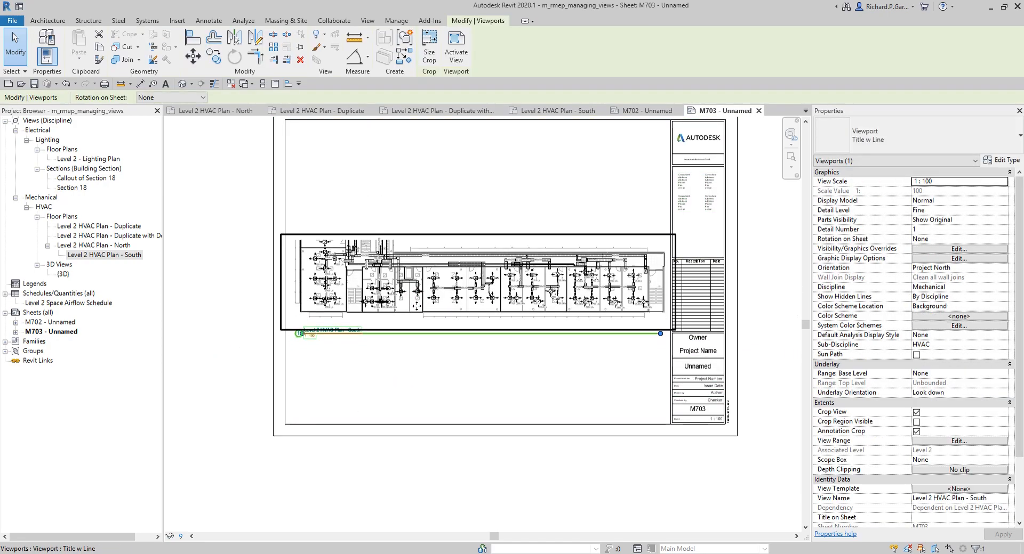
key(Escape)
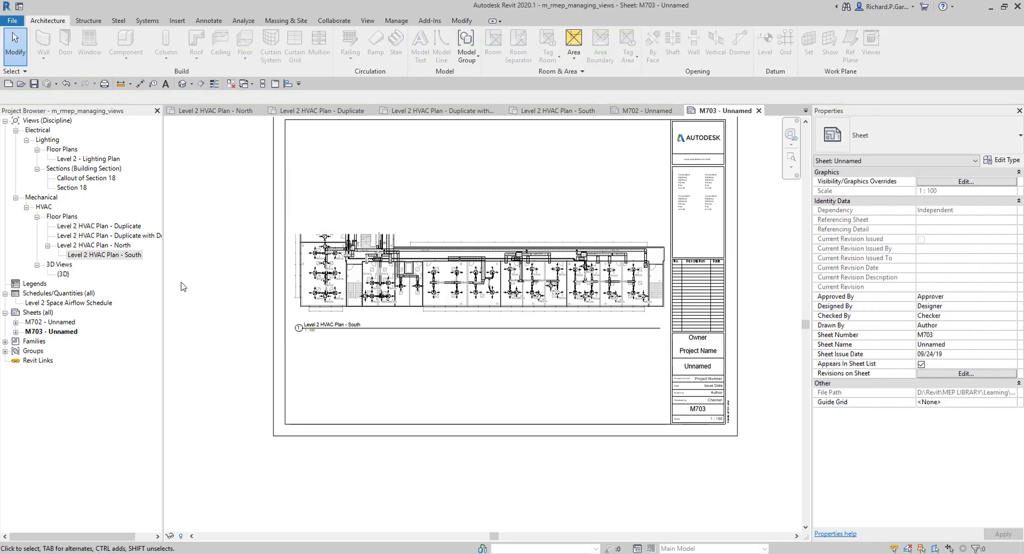
Step: Open the Level 2 HVAC Plan - North view and check the scale it uses
click(121, 246)
double_click(121, 247)
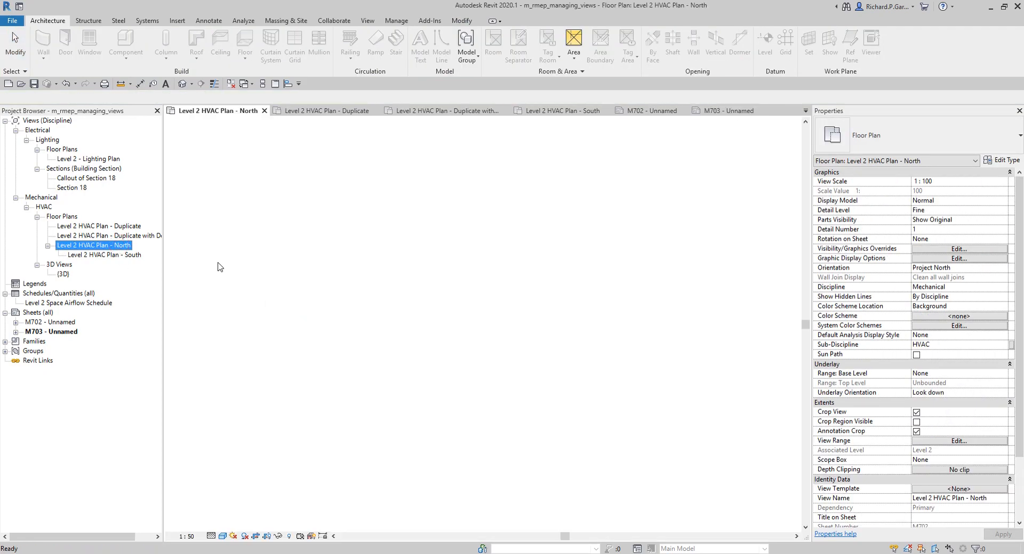
scroll(489, 376, down, 5)
scroll(489, 374, down, 2)
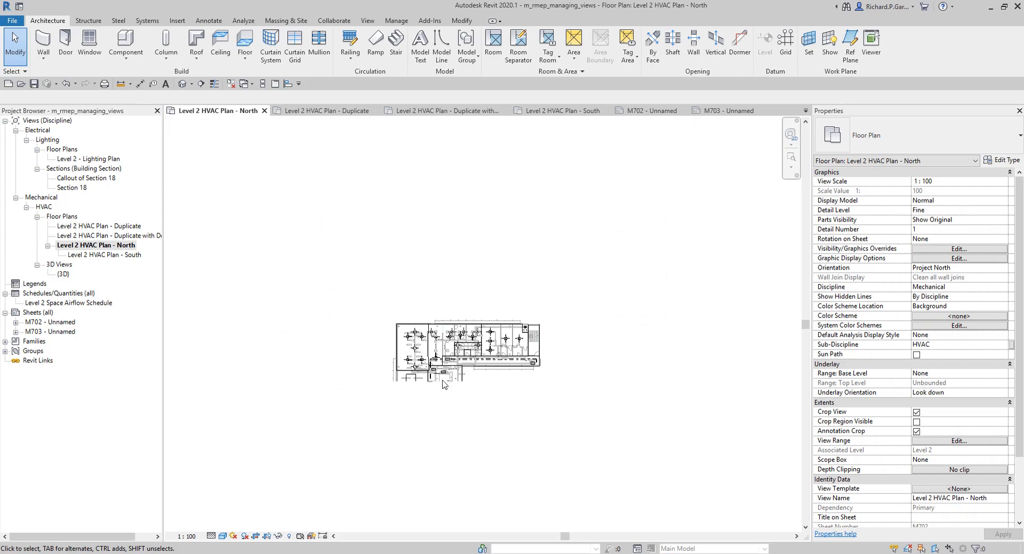
Step: Open sheet M702 and move the North viewport down and right, closer to the middle of the drawing area
double_click(64, 323)
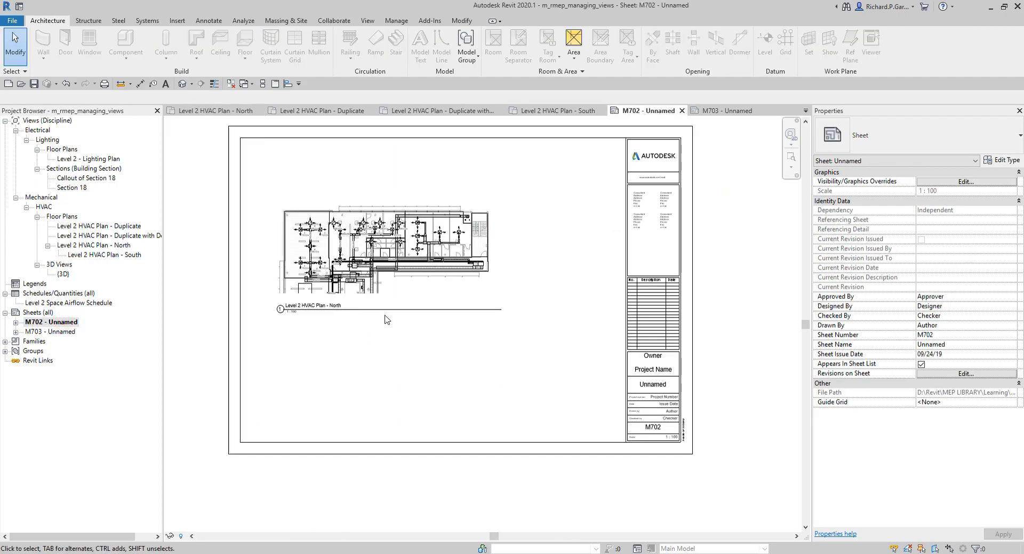
drag(413, 248, 448, 264)
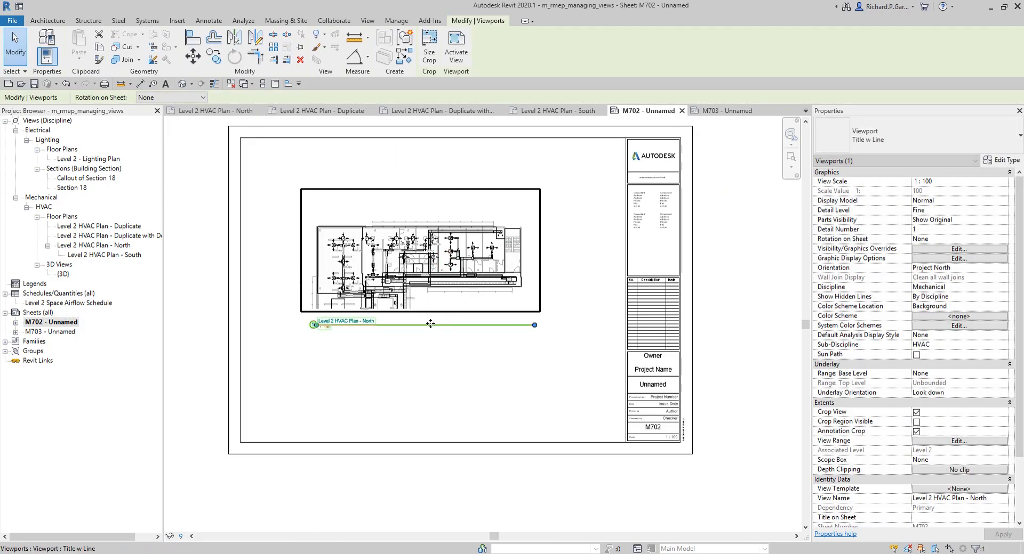
Step: Move the North viewport's title slightly lower beneath the plan on sheet M702 and deselect it
click(435, 376)
click(440, 332)
drag(440, 332, 440, 350)
click(462, 379)
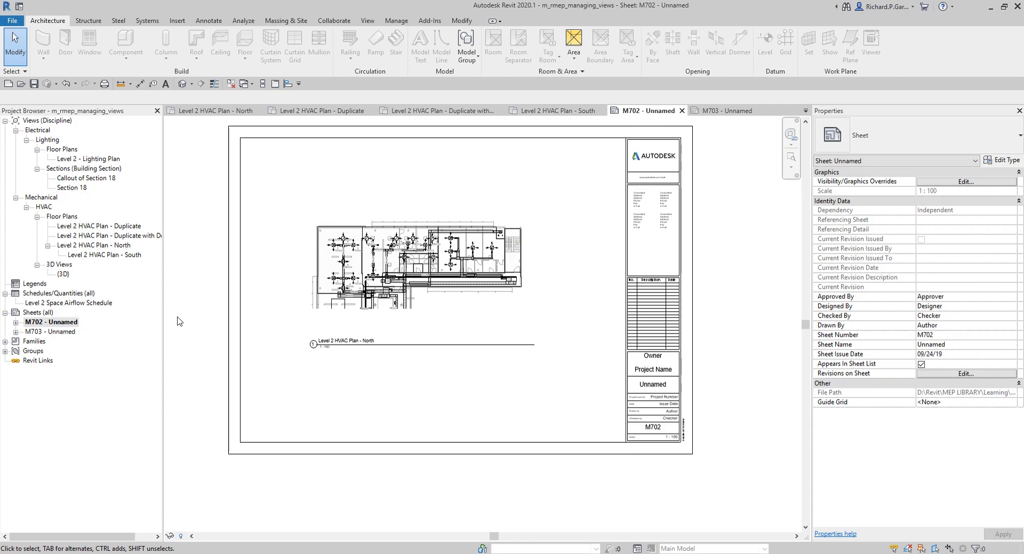
scroll(302, 323, up, 3)
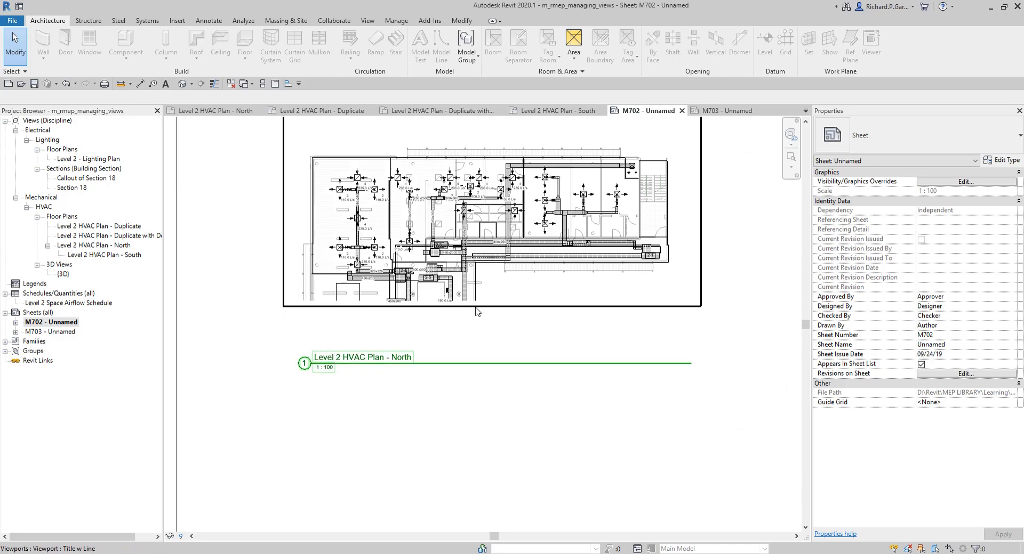
Step: In the Level 2 HVAC Plan - North view, create a horizontal matchline about 38 m long just below the cropped plan
double_click(118, 246)
scroll(470, 378, up, 5)
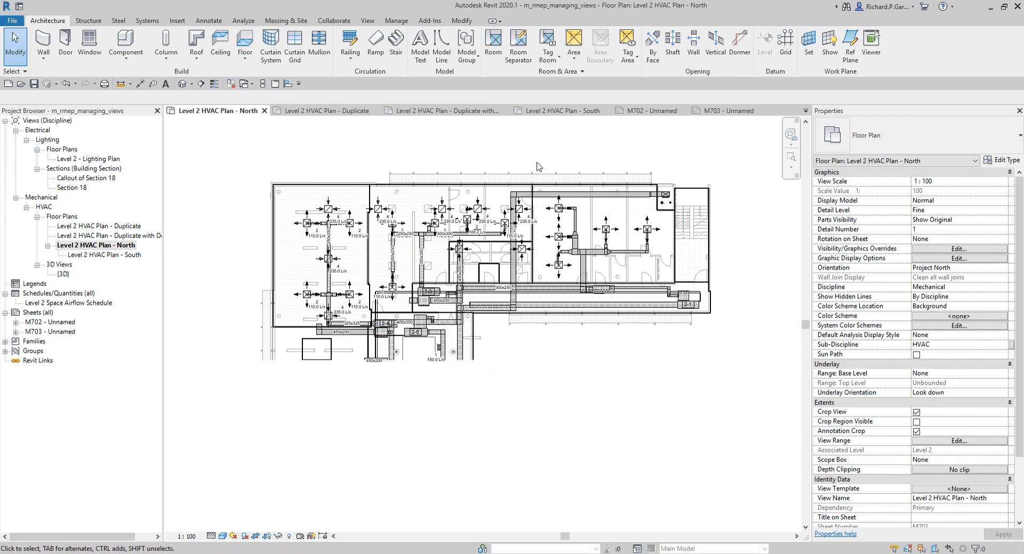
click(368, 20)
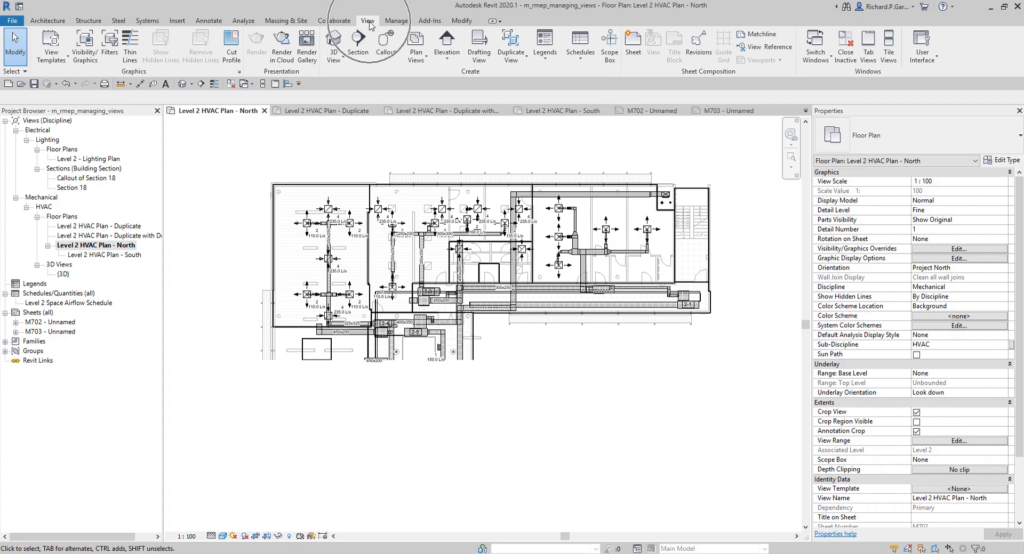
click(754, 35)
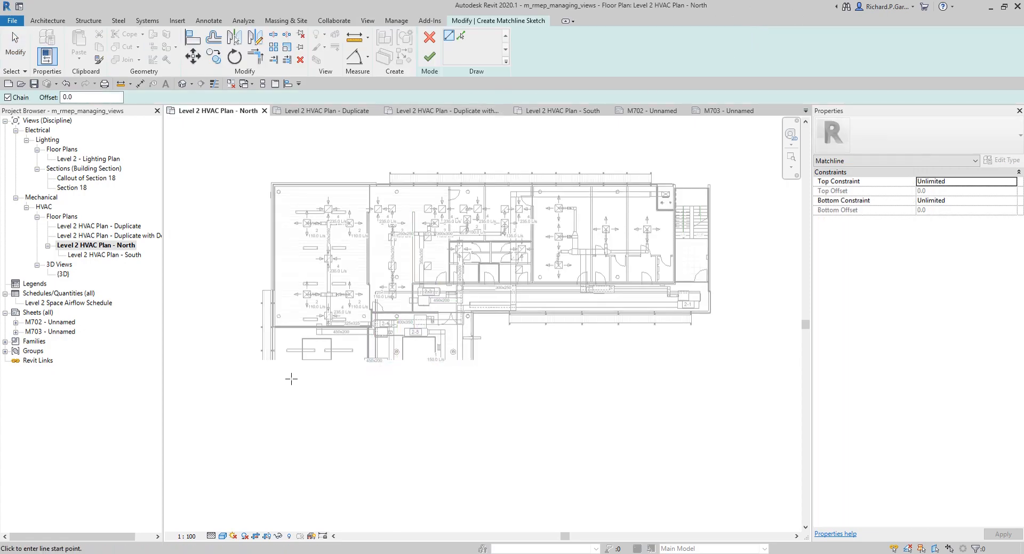
click(260, 367)
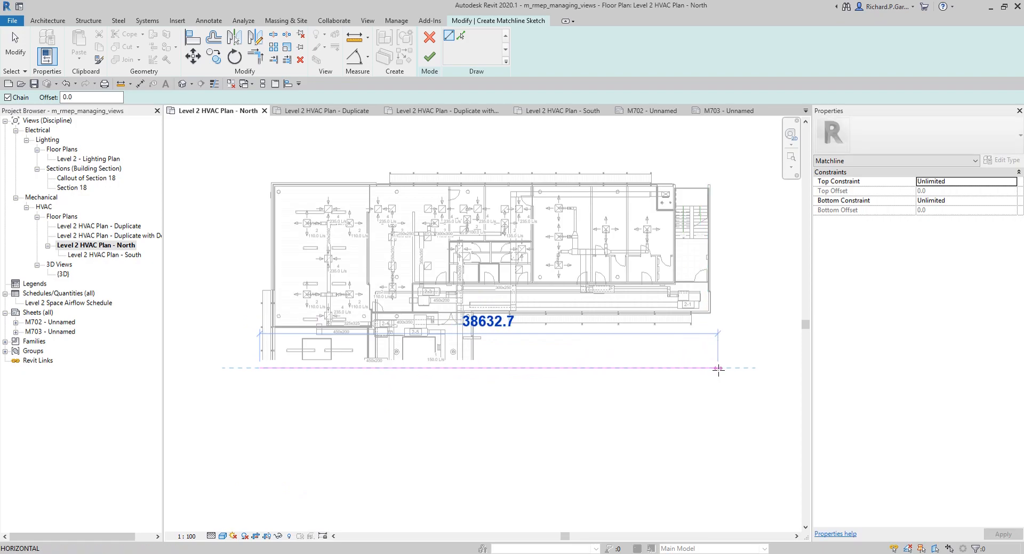
click(711, 368)
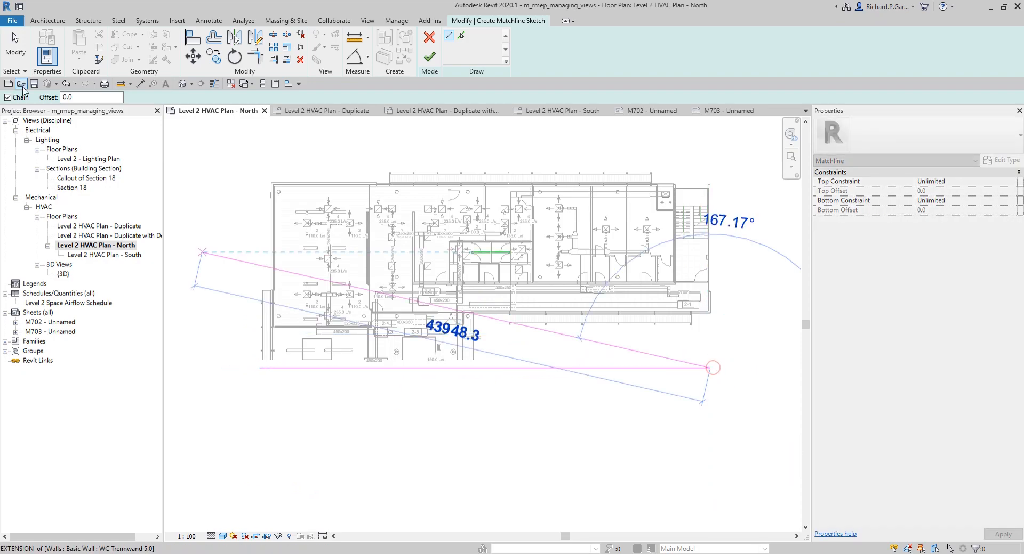
key(Escape)
key(Escape)
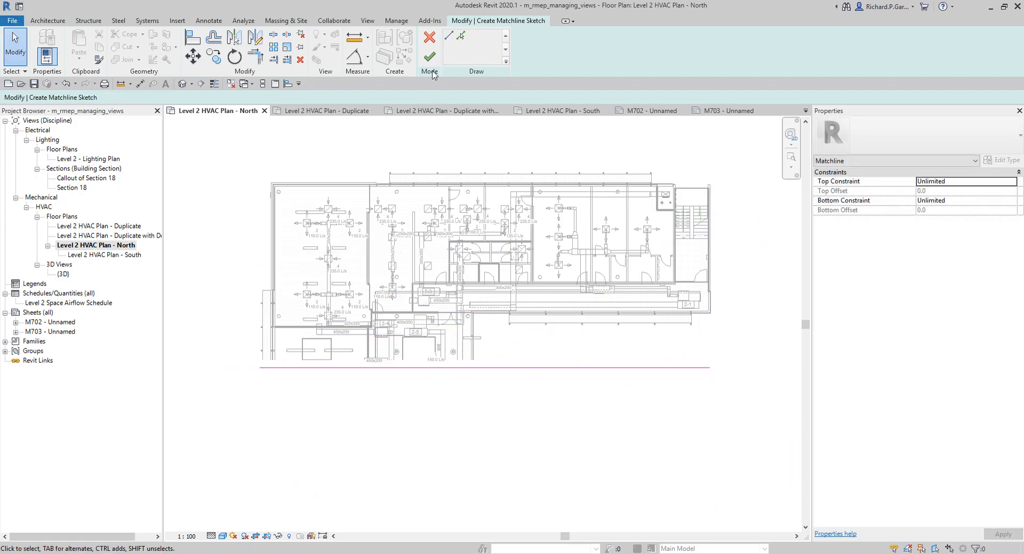
click(430, 57)
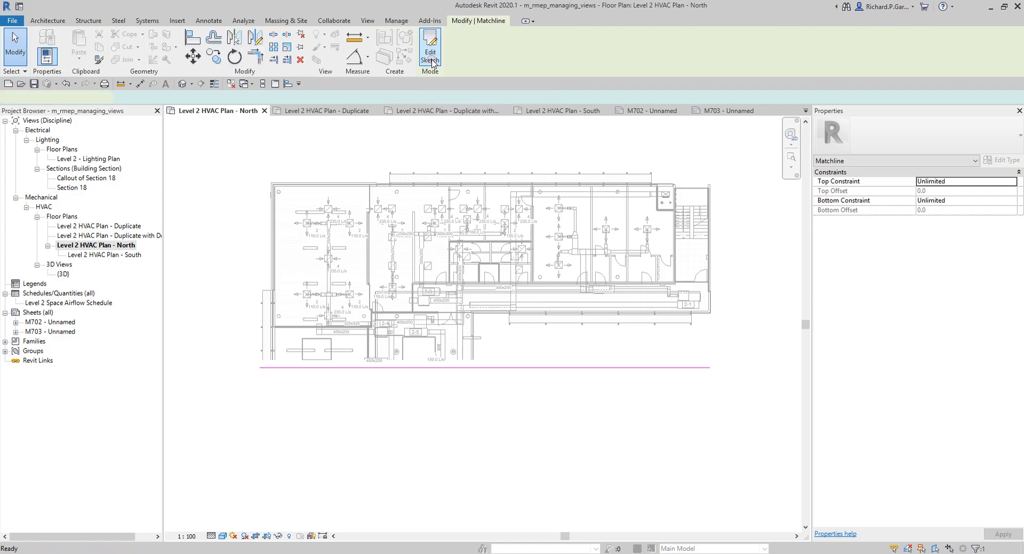
click(543, 434)
scroll(533, 415, down, 2)
middle_drag(533, 414, 502, 321)
scroll(459, 314, up, 2)
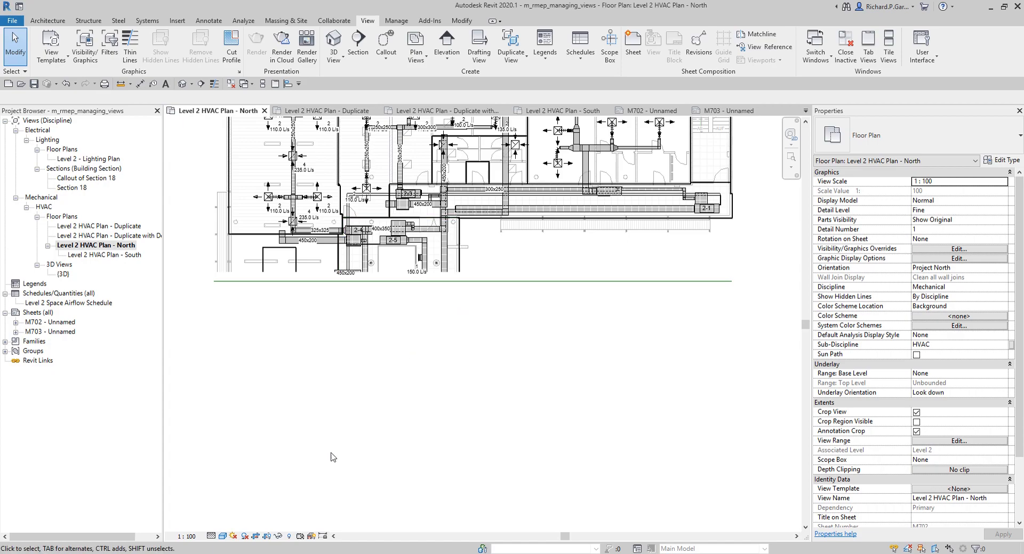
Step: In the Level 2 HVAC Plan - South view, create a horizontal matchline about 67 m long just above the cropped plan
double_click(116, 255)
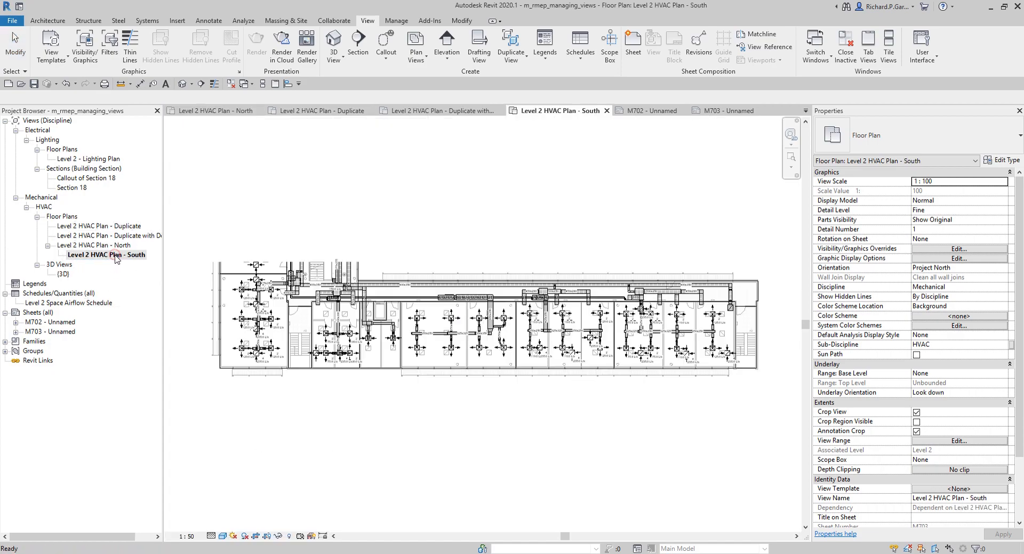
scroll(335, 258, down, 1)
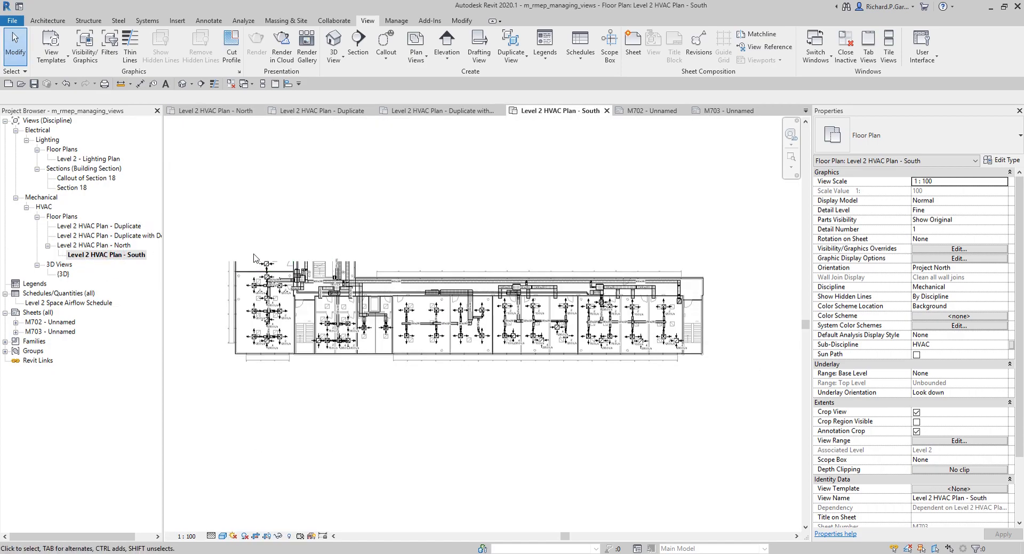
click(755, 34)
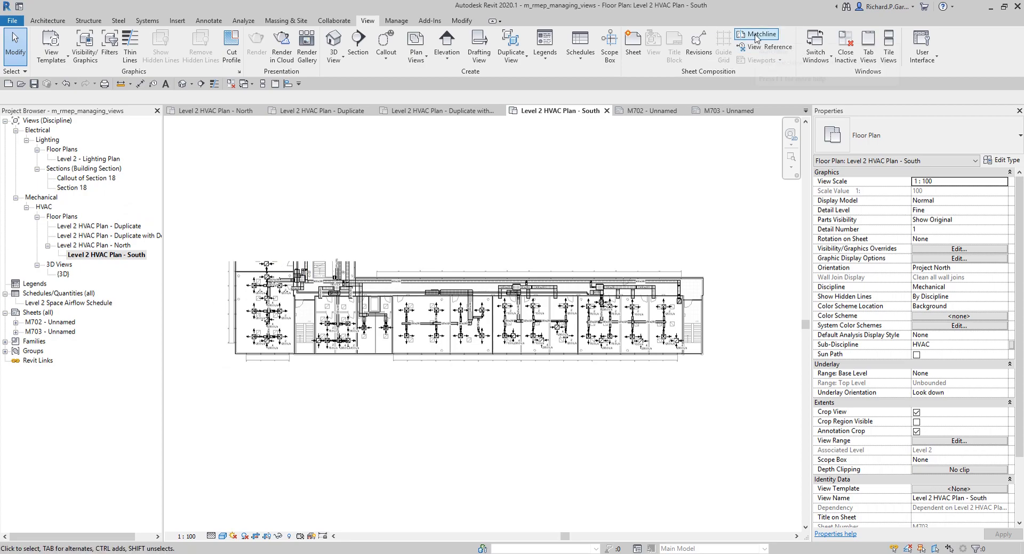
click(225, 255)
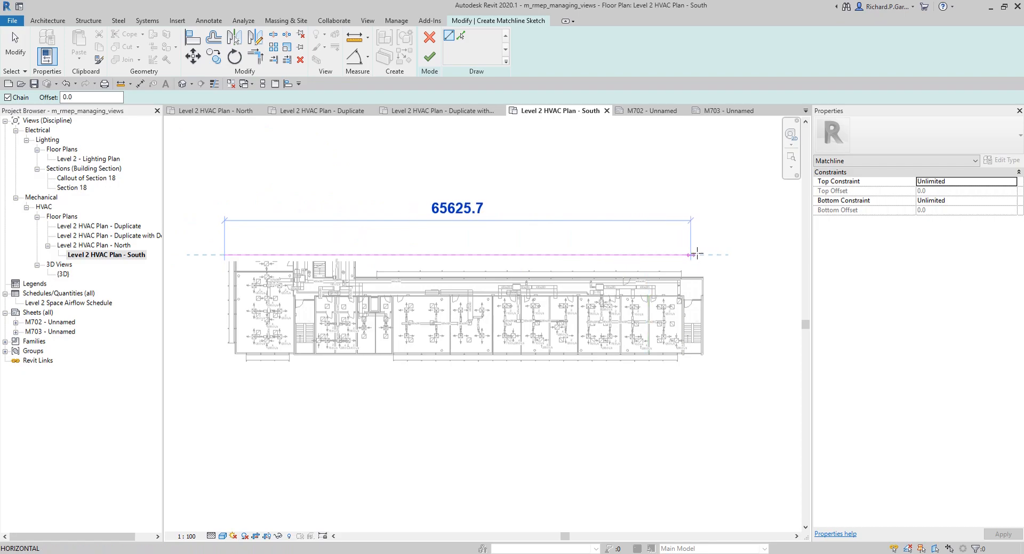
click(700, 255)
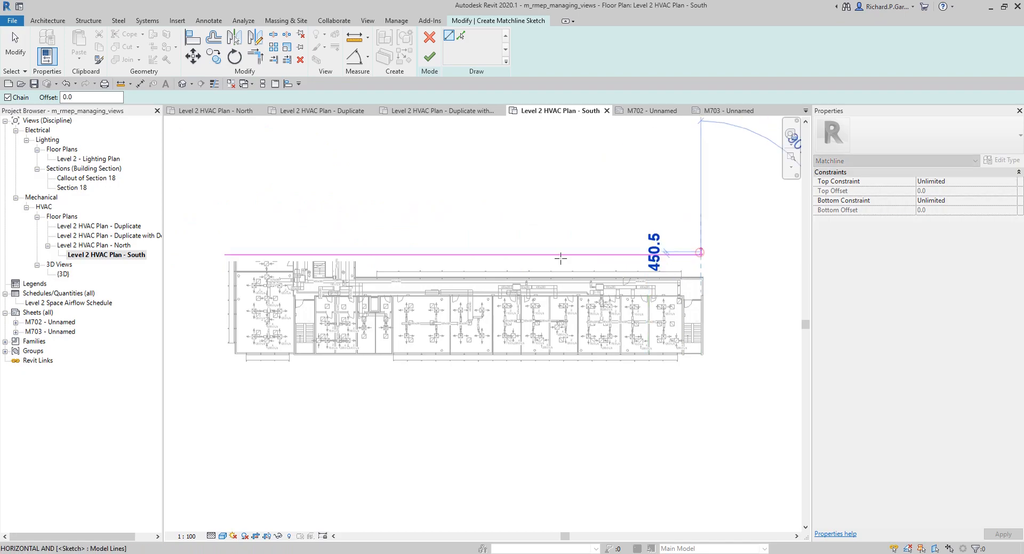
click(15, 43)
click(429, 58)
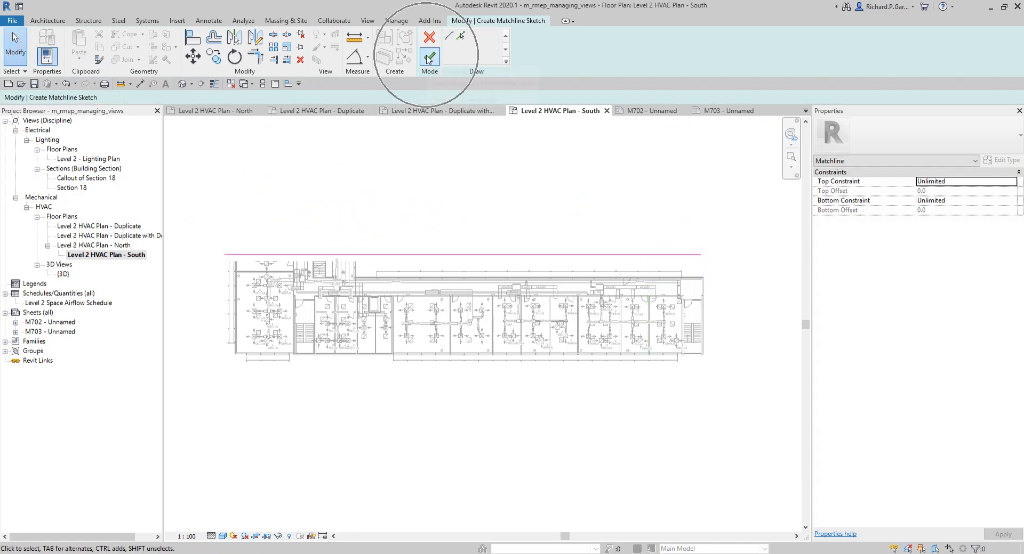
click(324, 429)
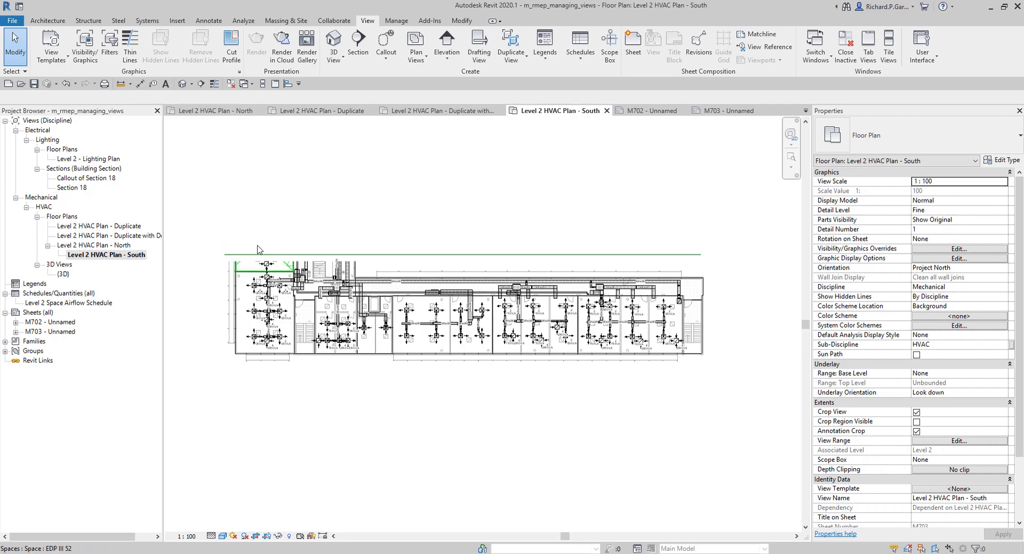
Step: Return to the Level 2 HVAC Plan - North view and examine how the matchline is displayed below the plan
double_click(122, 246)
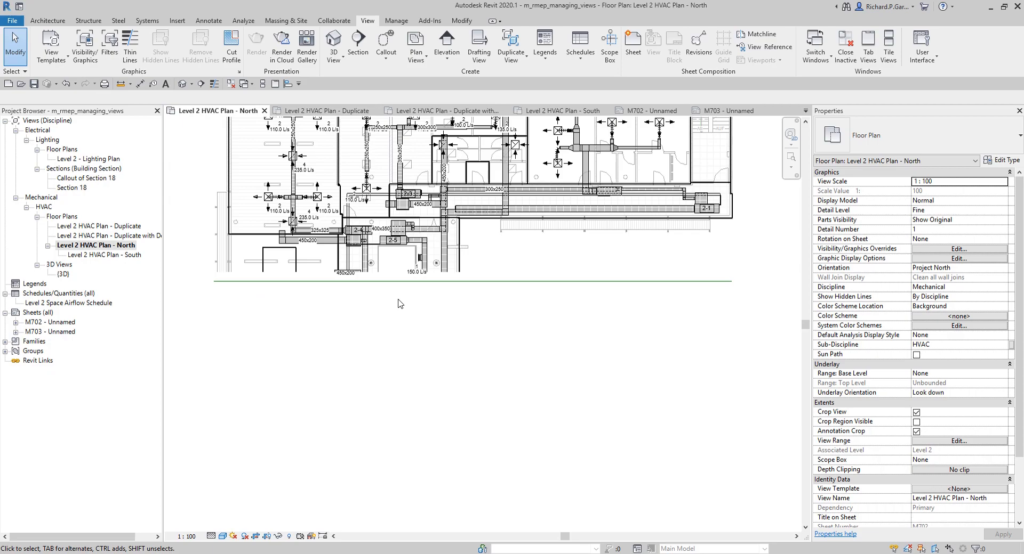
scroll(384, 312, down, 1)
middle_drag(418, 324, 424, 342)
scroll(373, 338, up, 2)
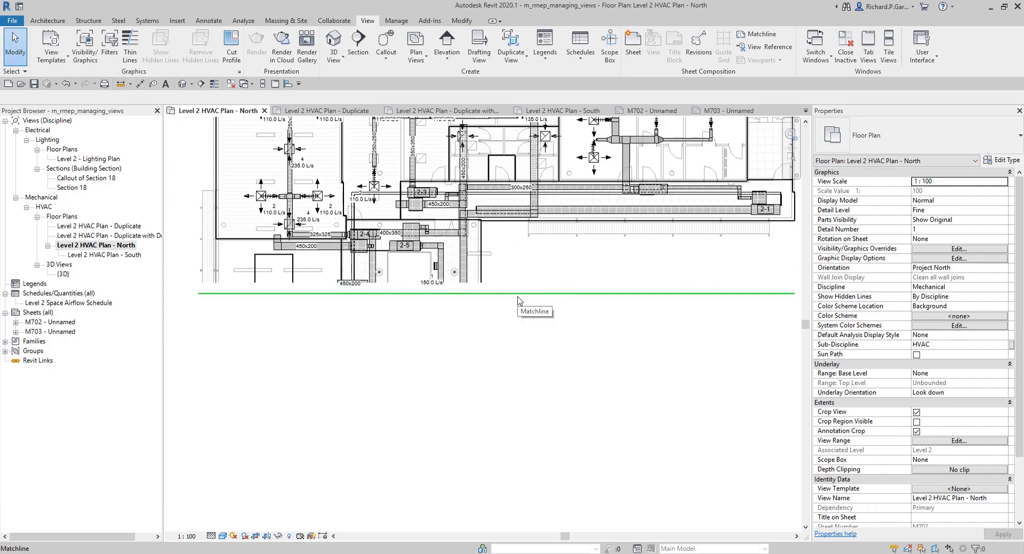
scroll(307, 336, up, 2)
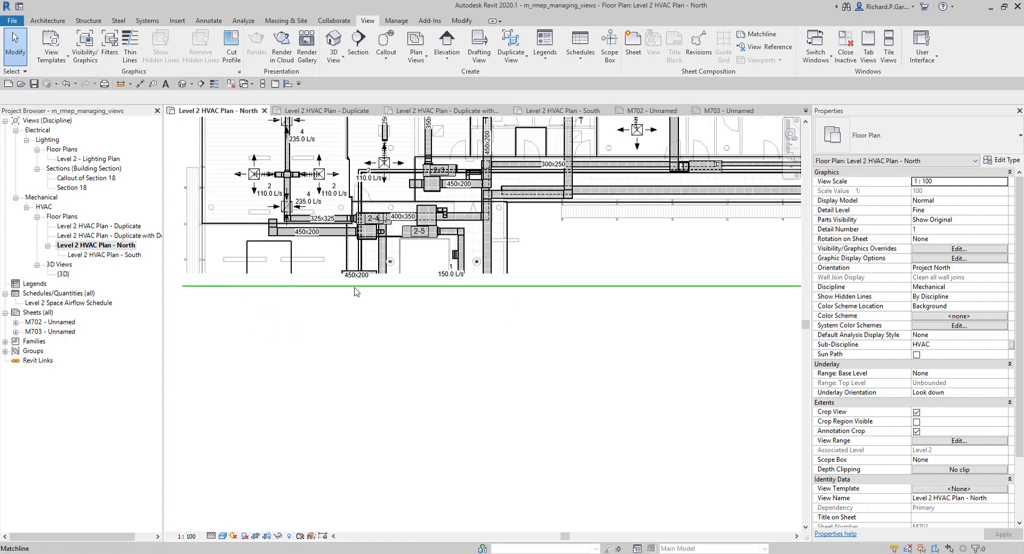
scroll(347, 291, down, 2)
middle_drag(420, 310, 422, 426)
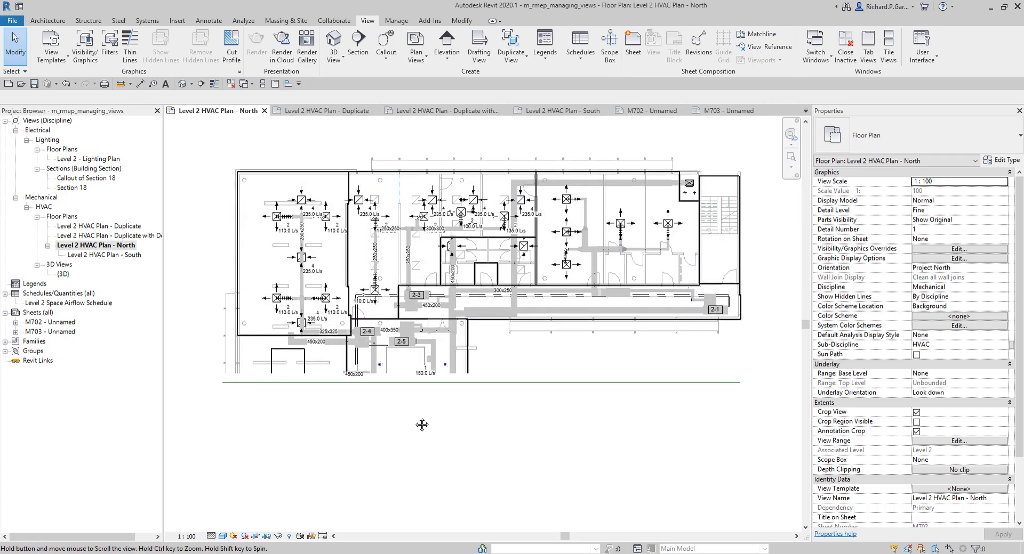
scroll(421, 428, down, 1)
scroll(515, 434, up, 1)
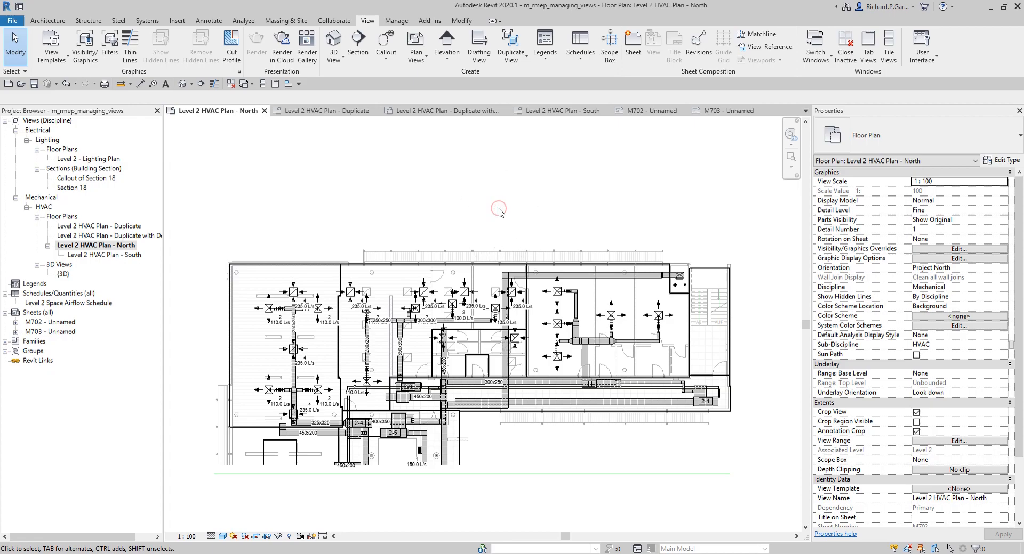
Step: Open the North view's Visibility/Graphic Overrides and show its annotation categories
click(845, 113)
key(ctrl)
key(ctrl)
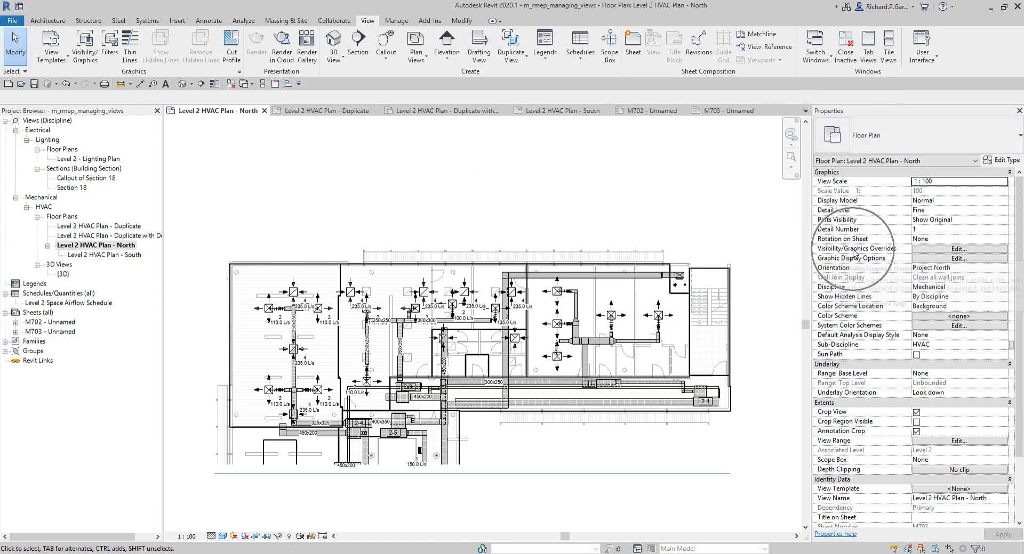
key(ctrl)
key(ctrl)
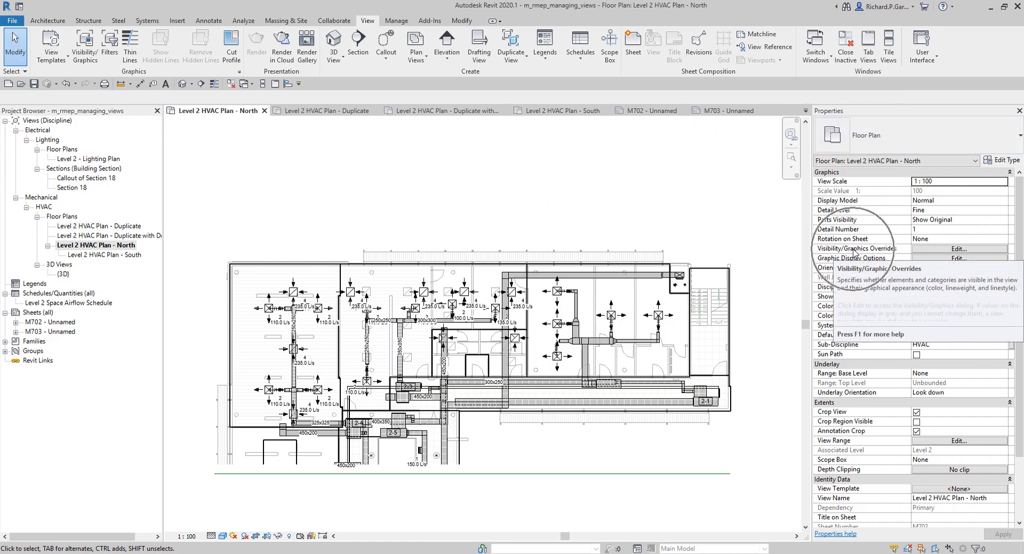
click(955, 249)
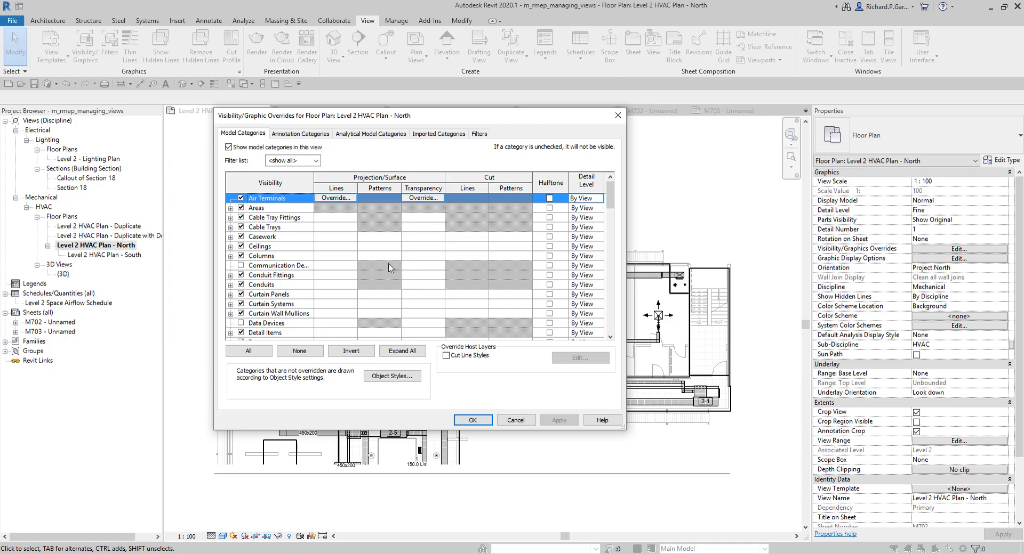
key(ctrl)
key(ctrl)
click(289, 134)
key(ctrl)
key(ctrl)
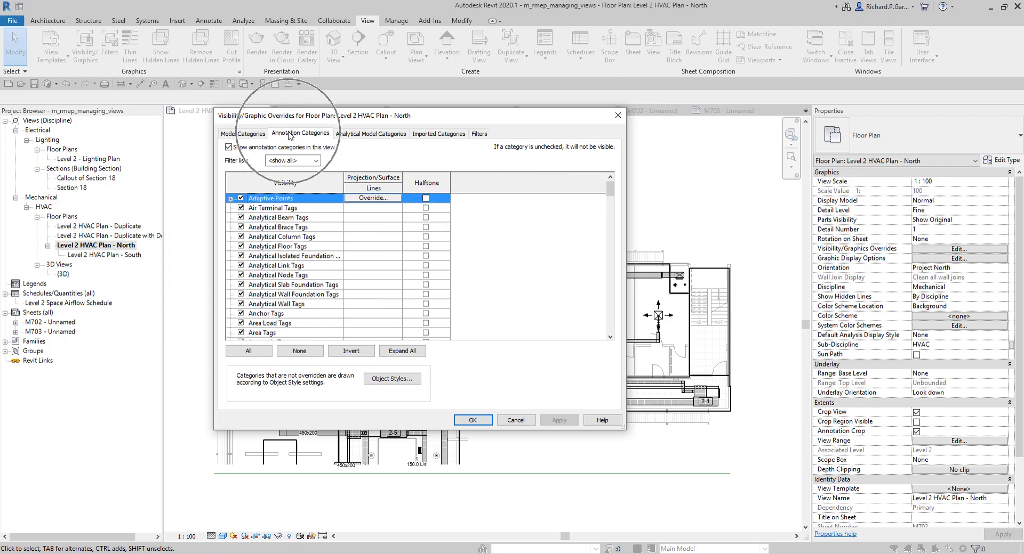
Step: Override the line pattern of the Matchline annotation category with Dash
click(276, 283)
key(m)
scroll(283, 282, down, 2)
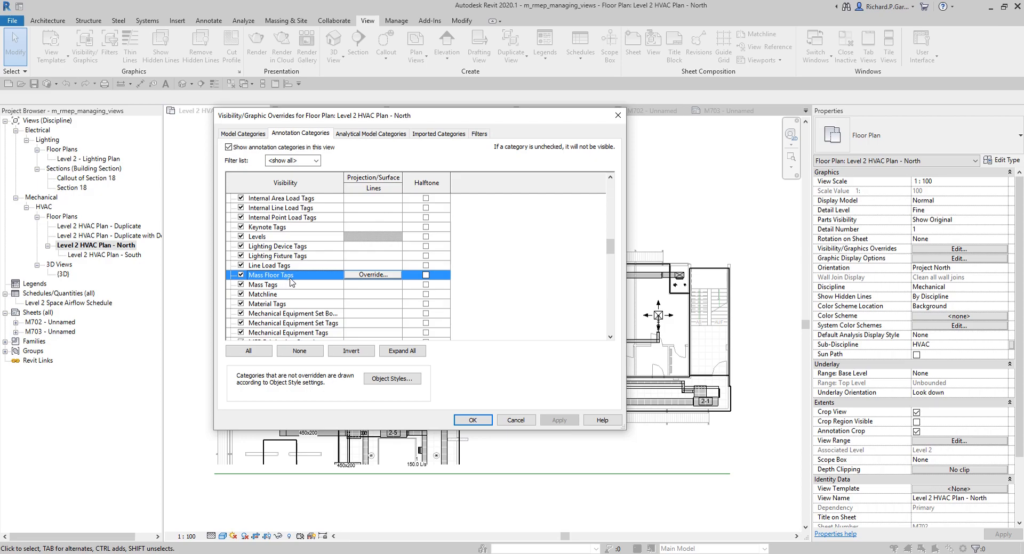
click(277, 296)
key(ctrl)
key(ctrl)
key(ctrl)
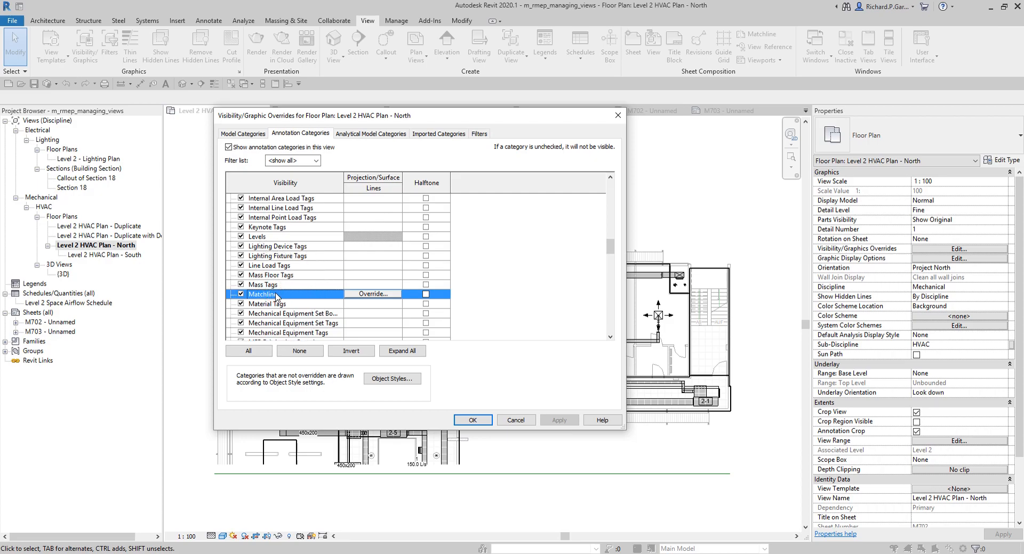
key(ctrl)
key(ctrl)
click(373, 294)
key(ctrl)
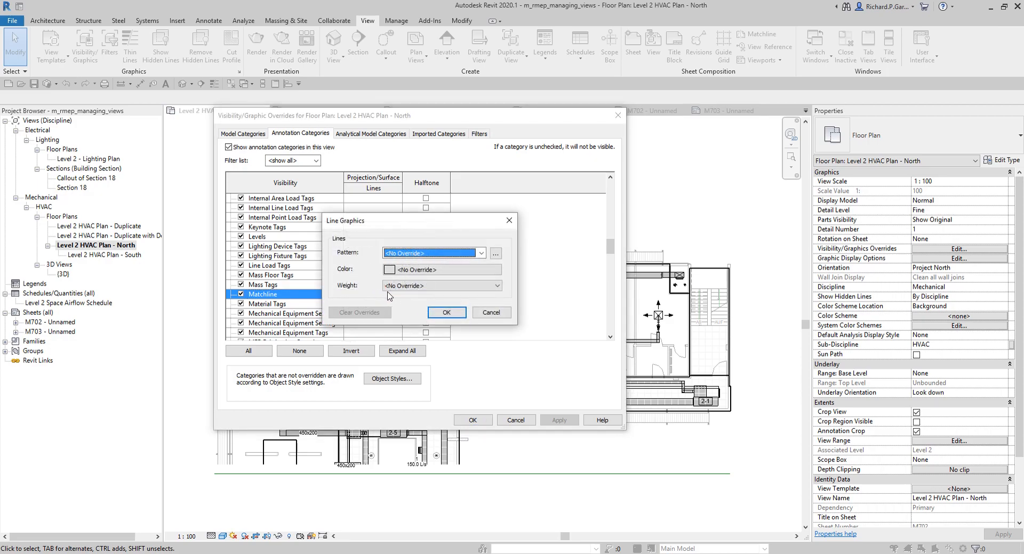
key(ctrl)
click(481, 253)
key(ctrl)
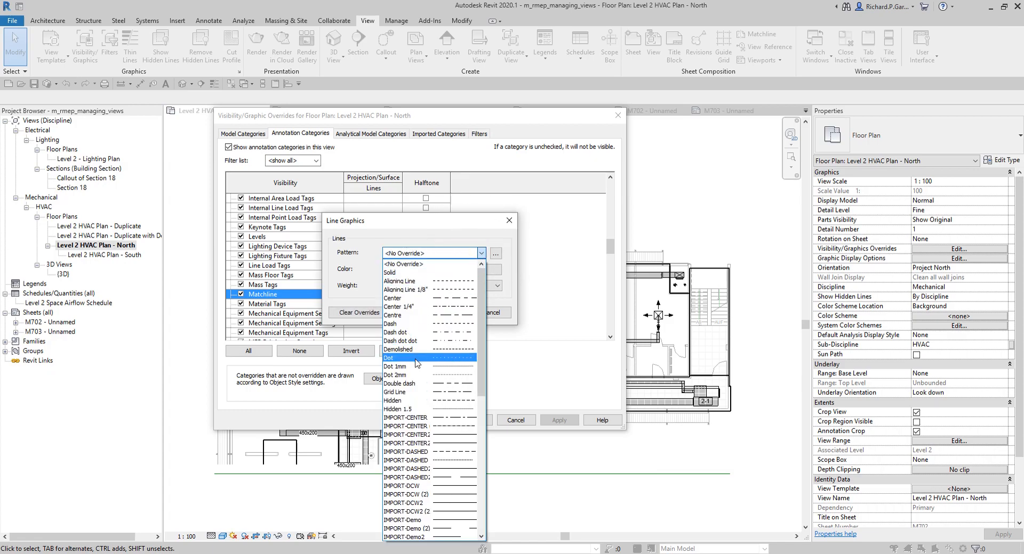
click(425, 325)
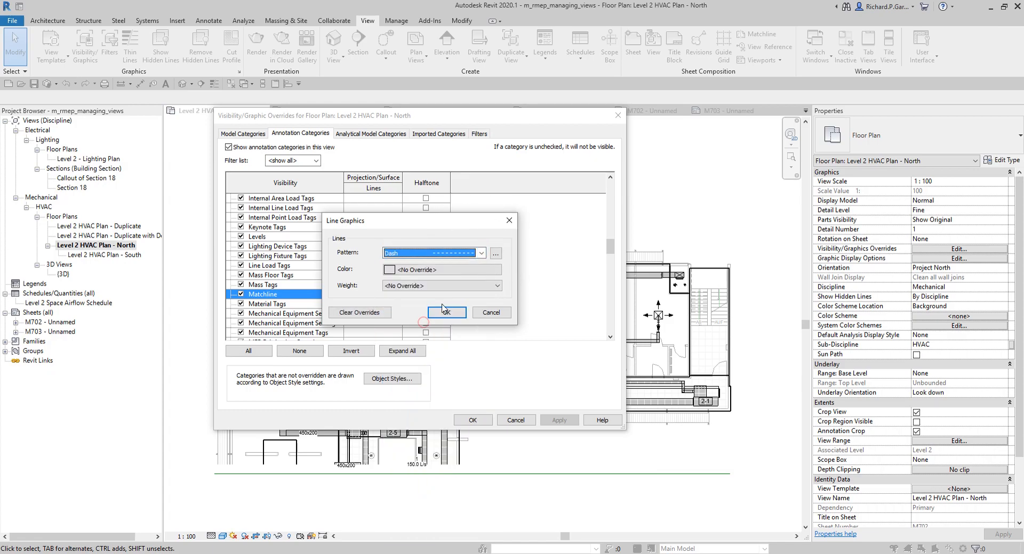
Step: Set the Matchline override's line color to Red and its weight to 6, and accept the line graphics
click(411, 271)
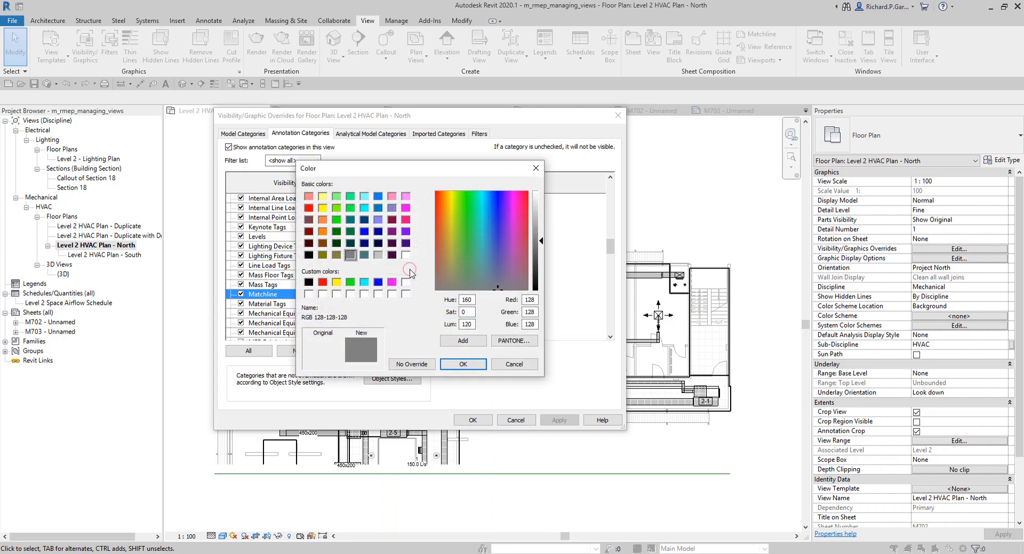
click(323, 283)
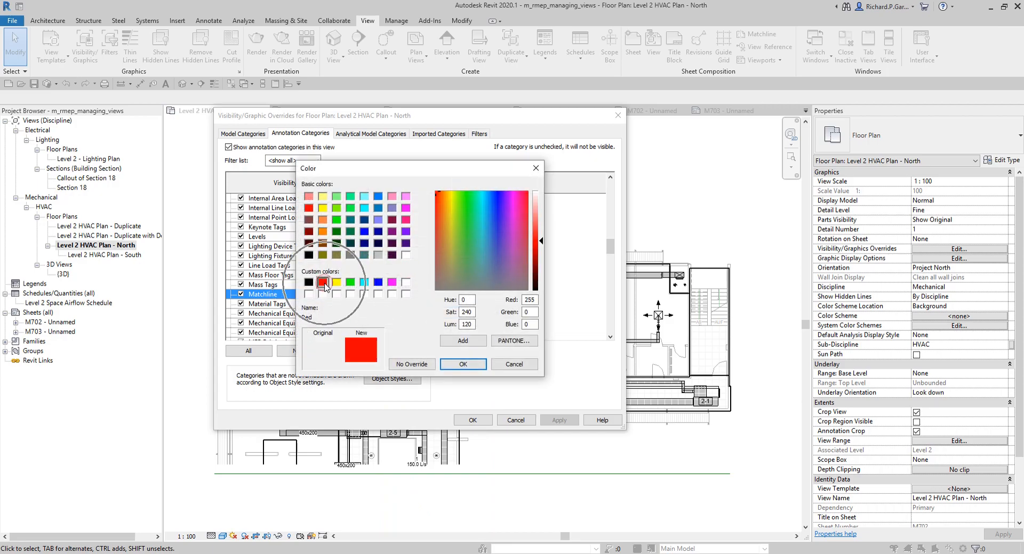
click(462, 365)
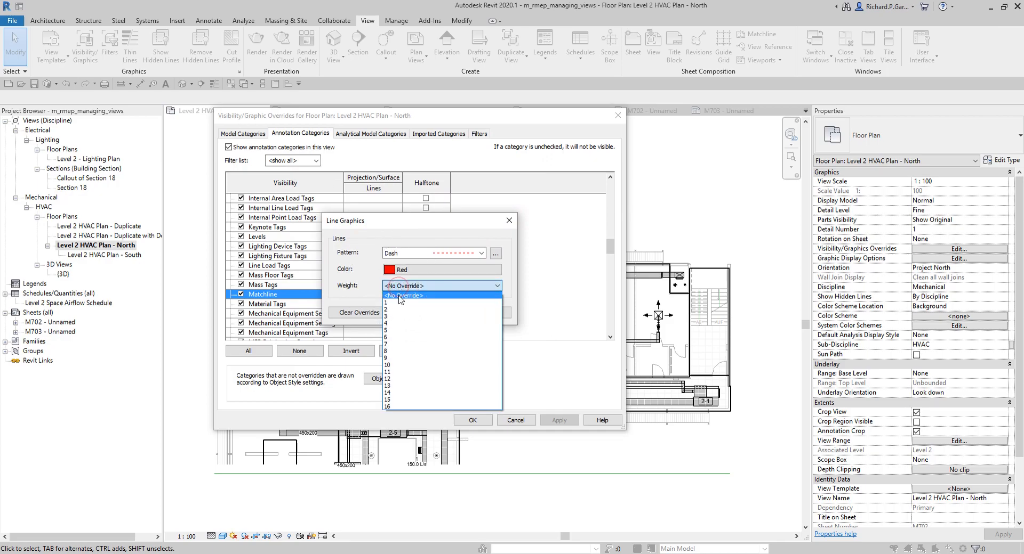
click(390, 338)
click(446, 313)
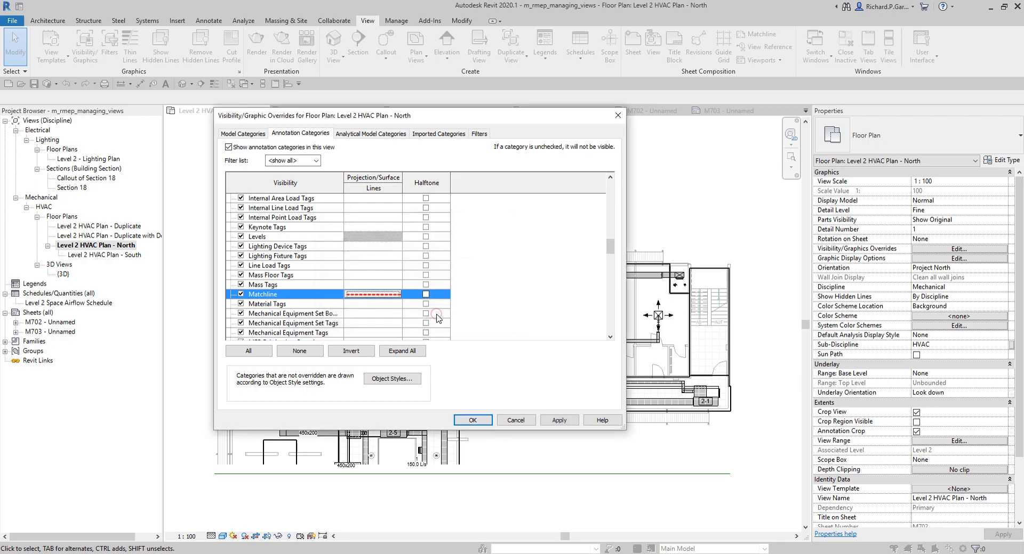
Step: Apply the Visibility/Graphic Overrides to the North view and check the matchline's appearance below the plan
click(472, 418)
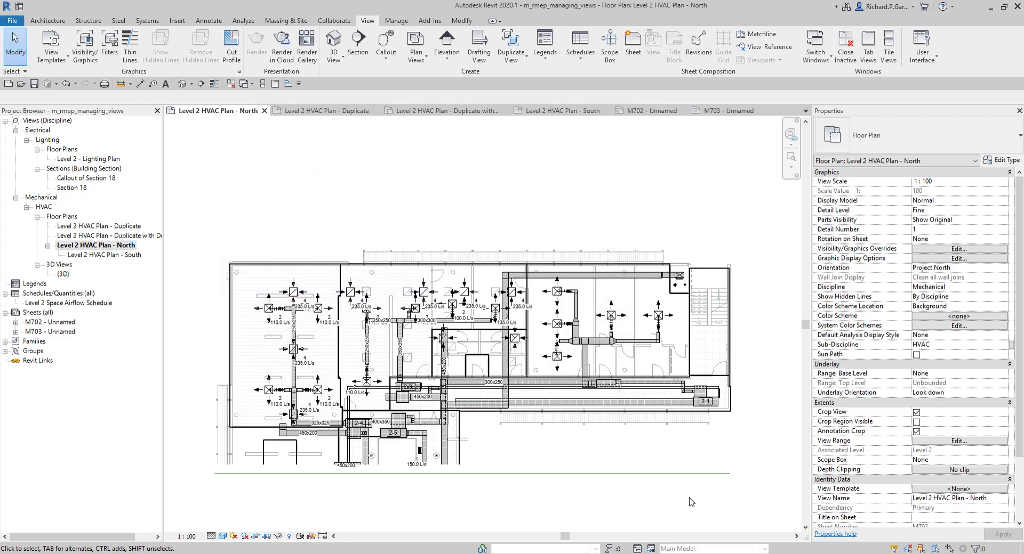
middle_drag(693, 499, 729, 372)
scroll(372, 339, up, 2)
scroll(280, 343, up, 8)
scroll(288, 358, down, 8)
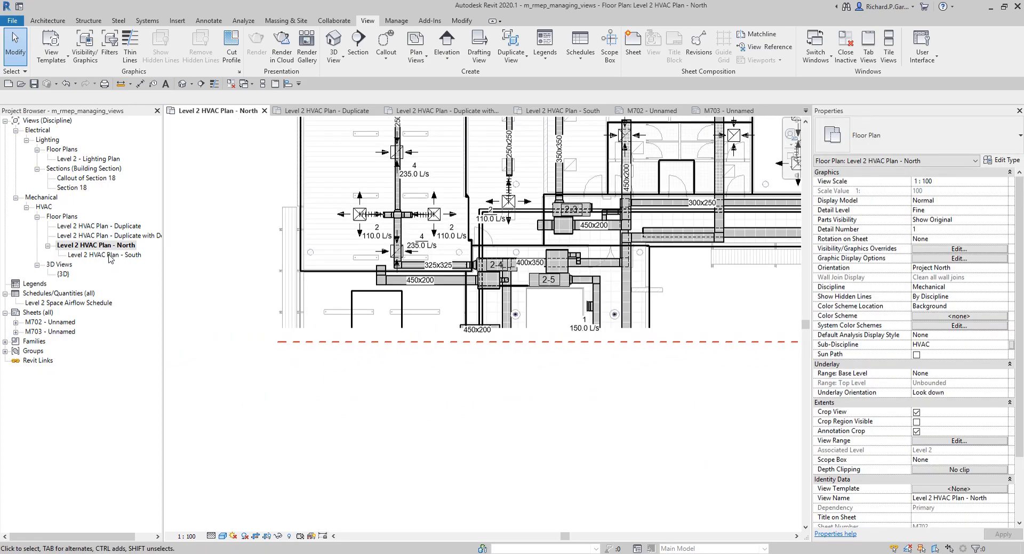
Step: Open the Level 2 HVAC Plan - South view and examine the matchline above the plan
double_click(110, 255)
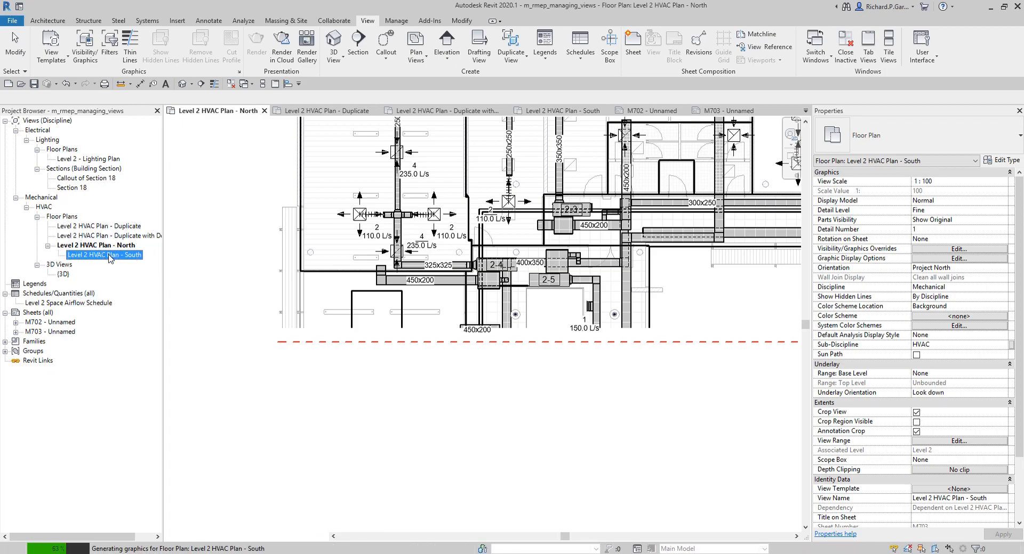
scroll(230, 258, up, 10)
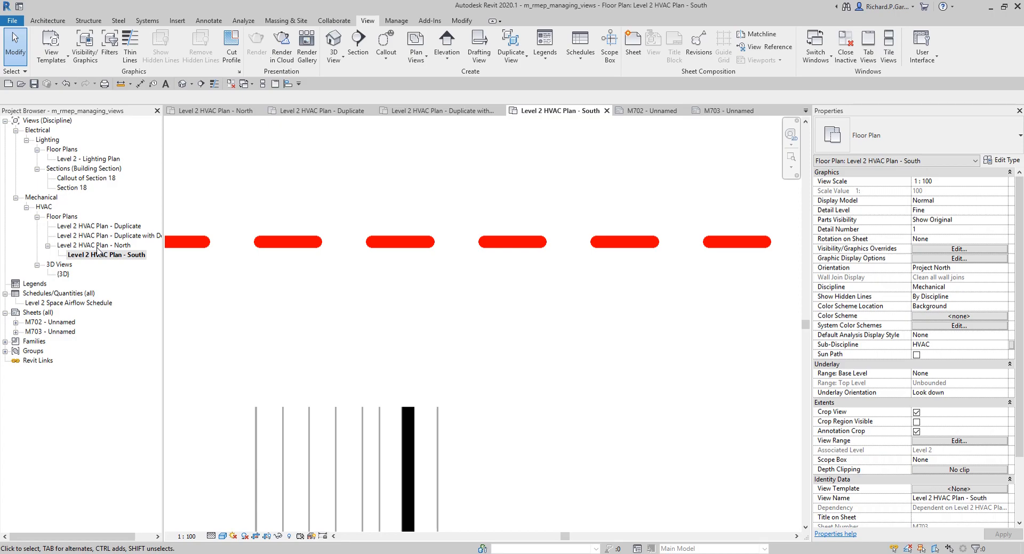
scroll(336, 181, down, 8)
scroll(336, 183, down, 3)
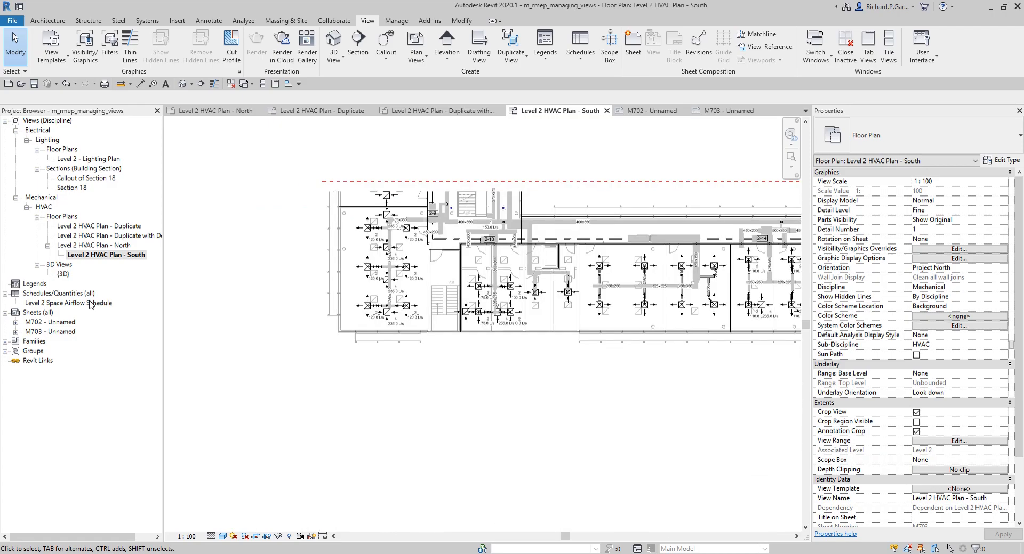
Step: Compare the matchlines of the North and South plan viewports on sheets M702 and M703
double_click(59, 325)
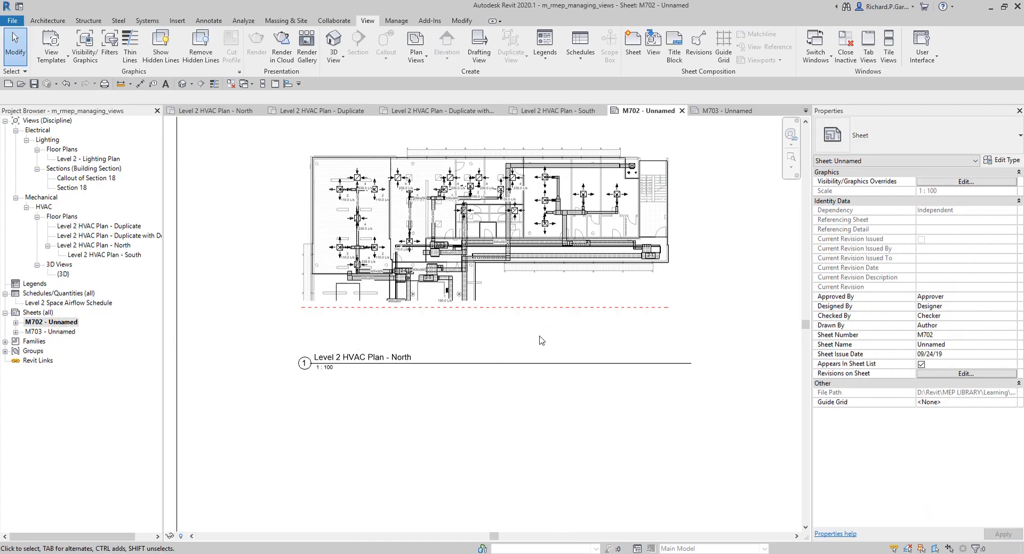
double_click(63, 331)
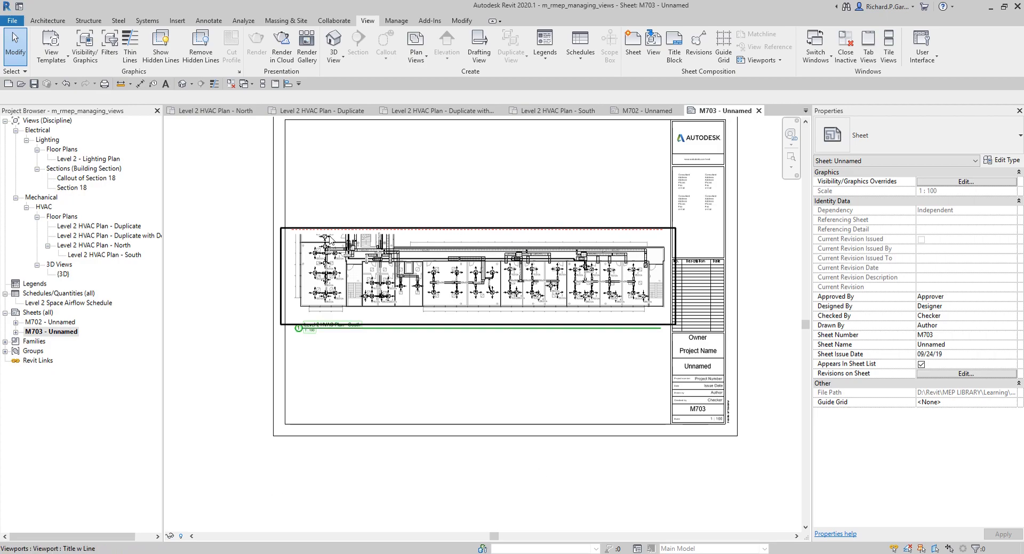
scroll(296, 225, up, 4)
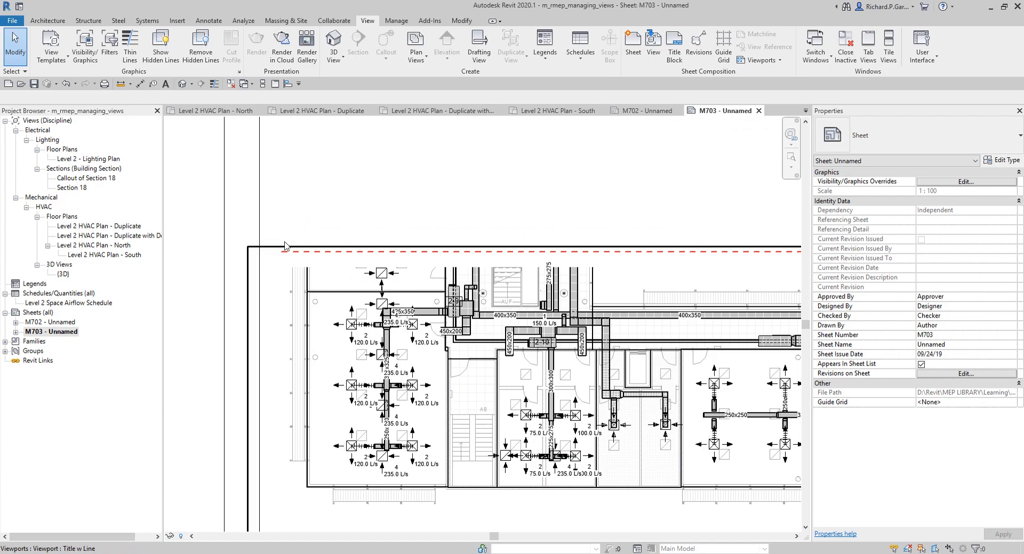
double_click(70, 322)
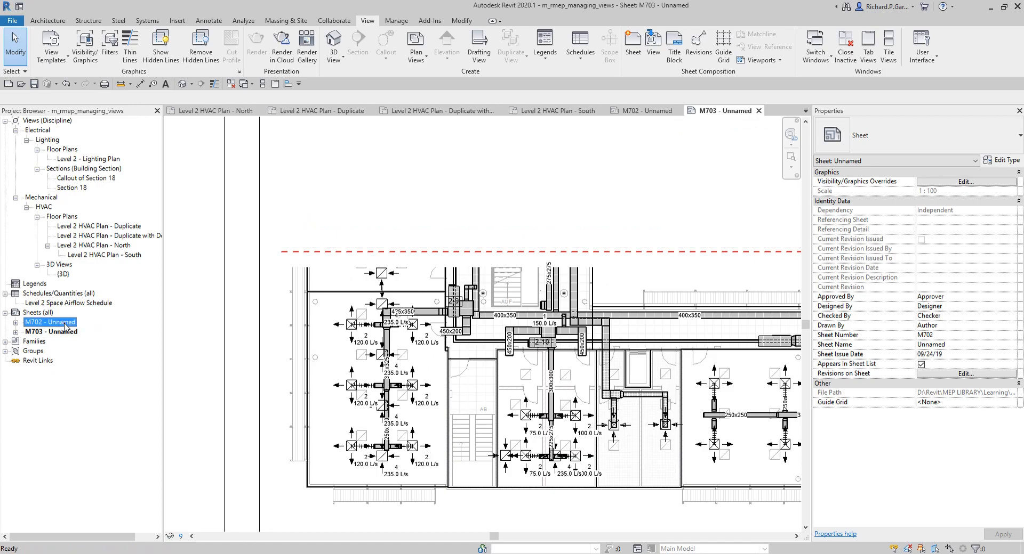
key(ctrl)
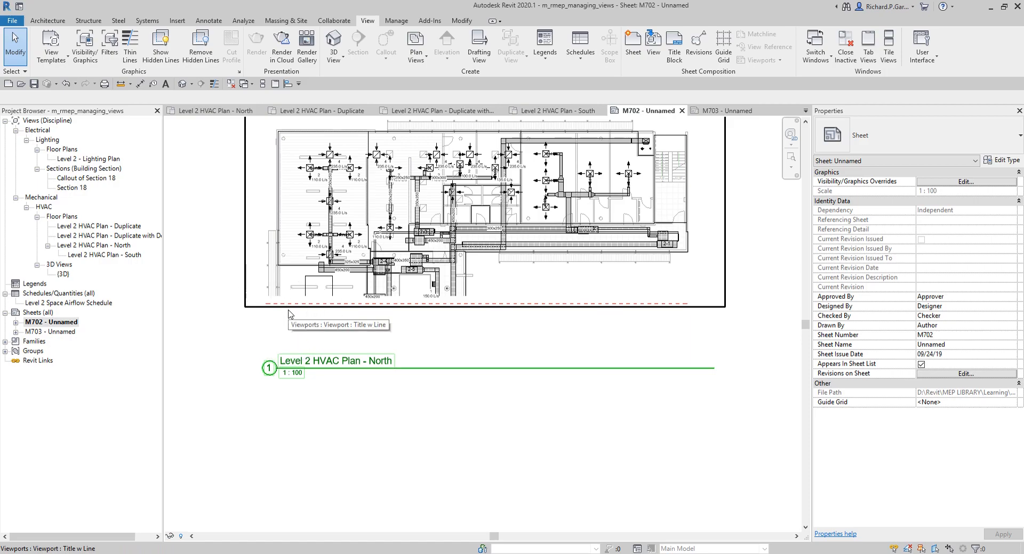
double_click(72, 332)
key(ctrl)
key(ctrl)
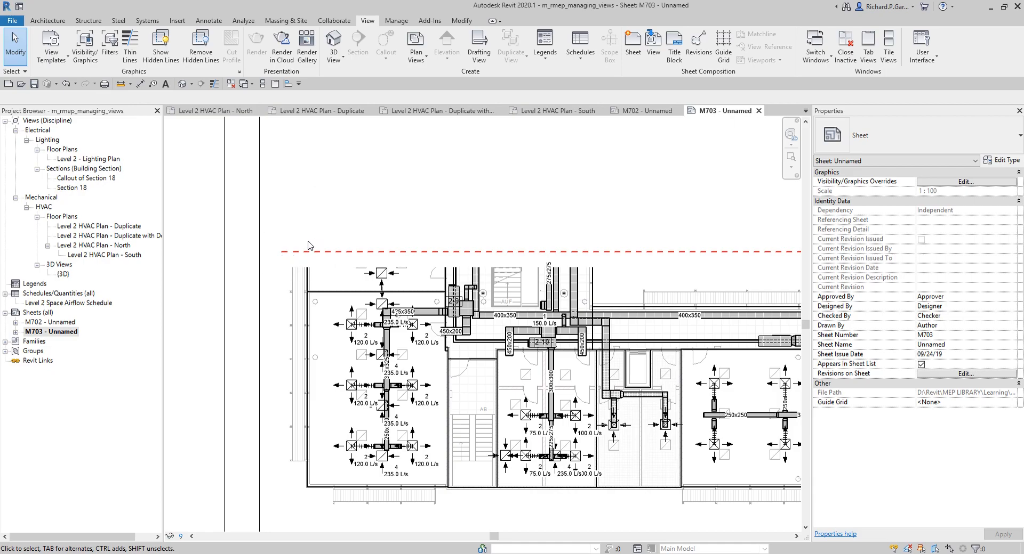
scroll(329, 223, down, 5)
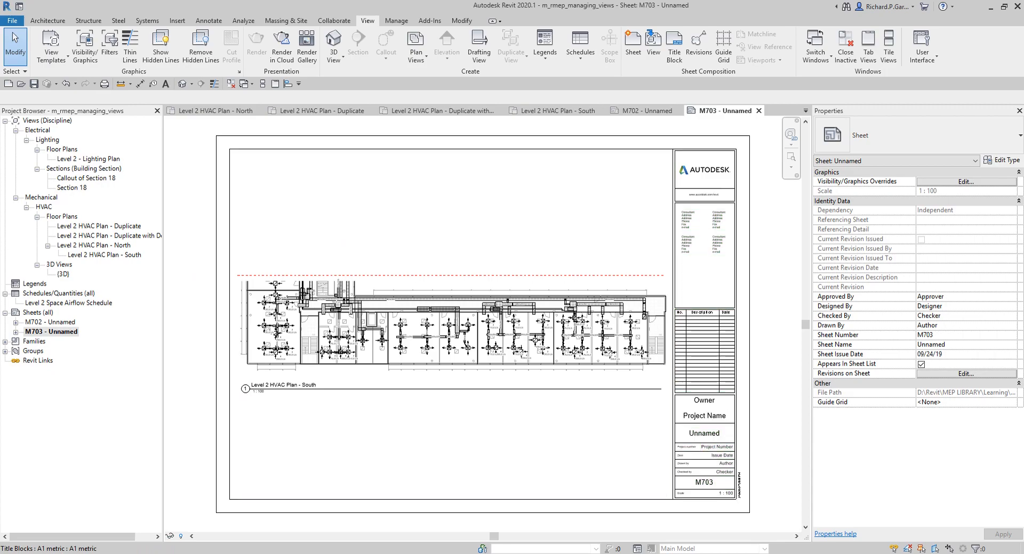
Step: Close all inactive views, keeping sheet M703, and open the Level 2 HVAC Plan - Duplicate floor plan
click(229, 85)
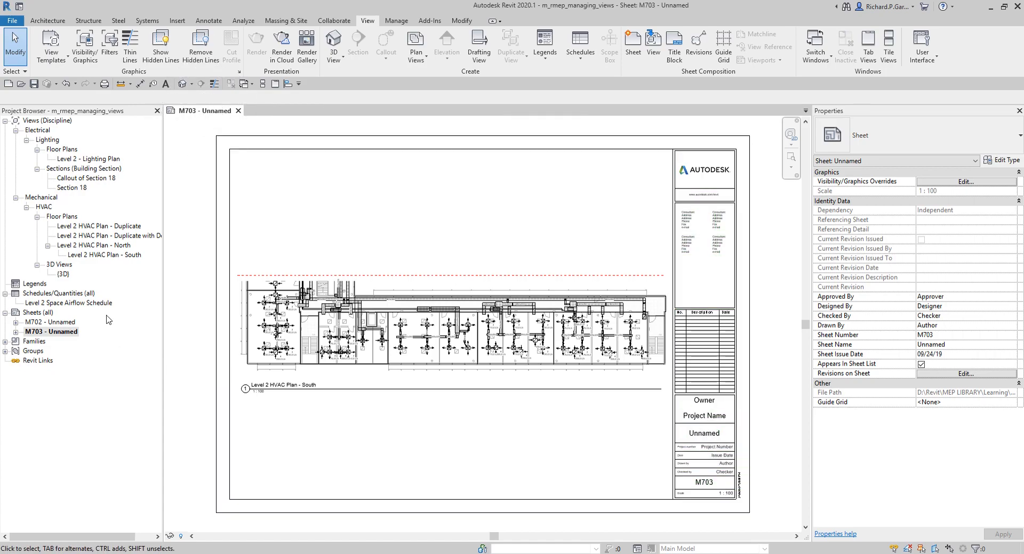
double_click(126, 227)
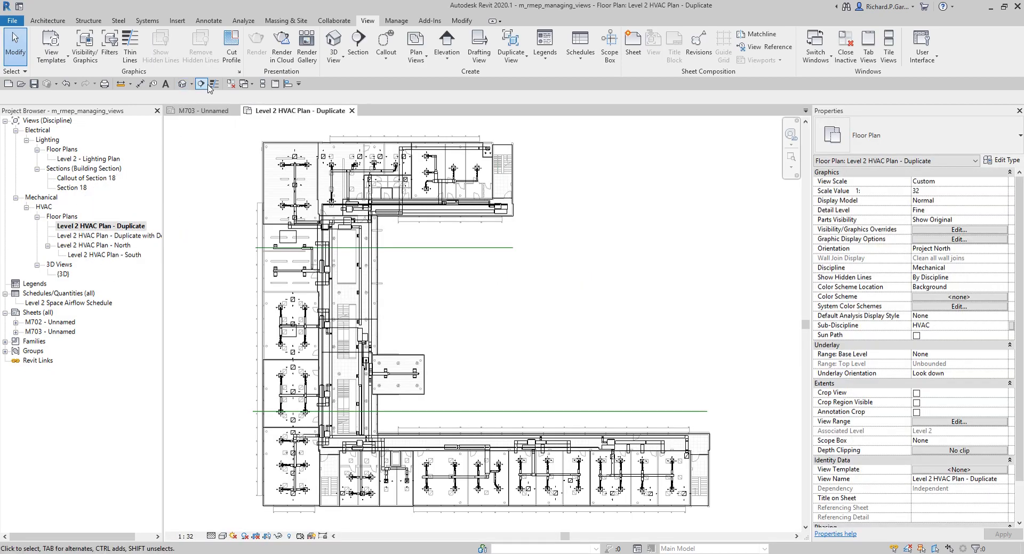
Step: Close the inactive views and open the Level 2 HVAC Plan views Duplicate with Detailing, North and South
click(230, 84)
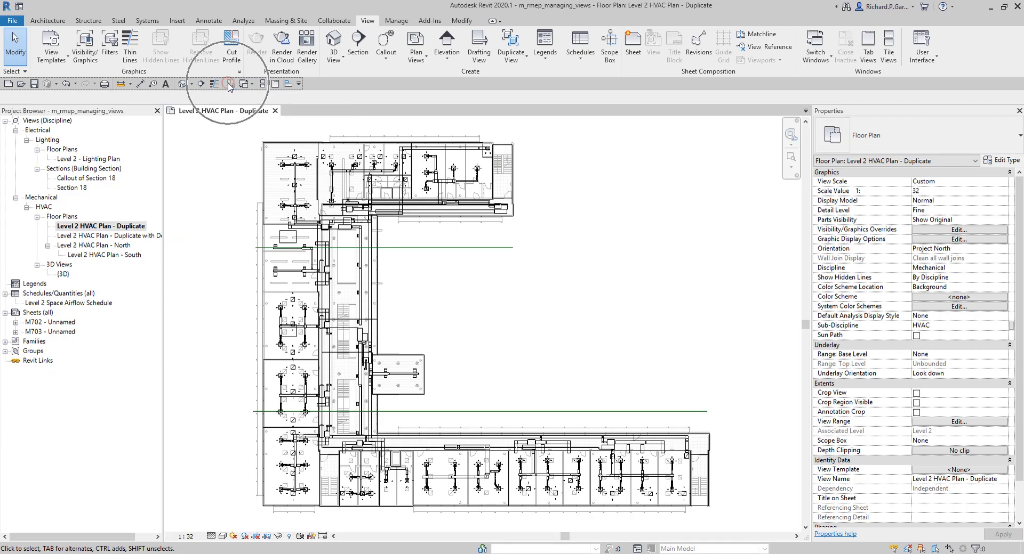
double_click(116, 237)
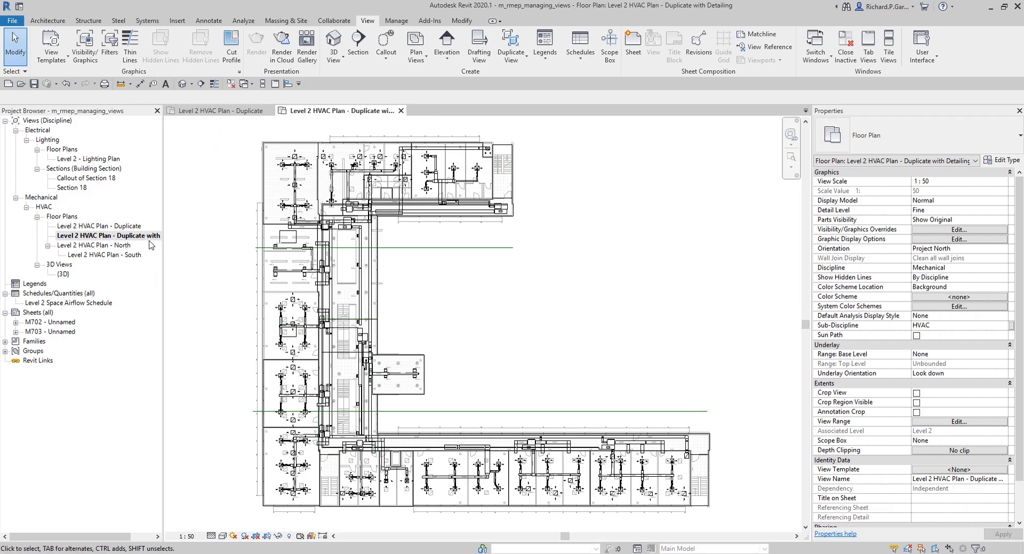
double_click(118, 247)
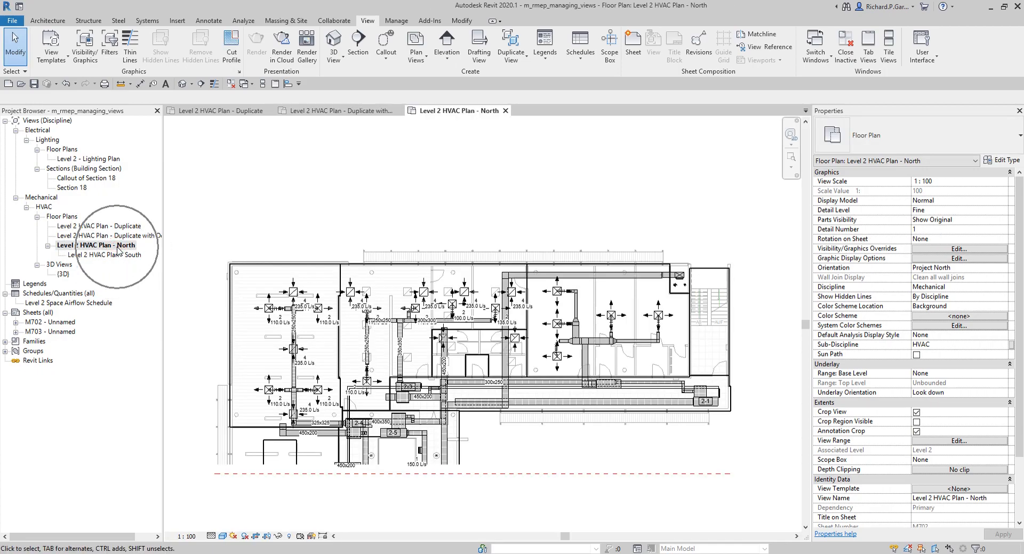
double_click(117, 255)
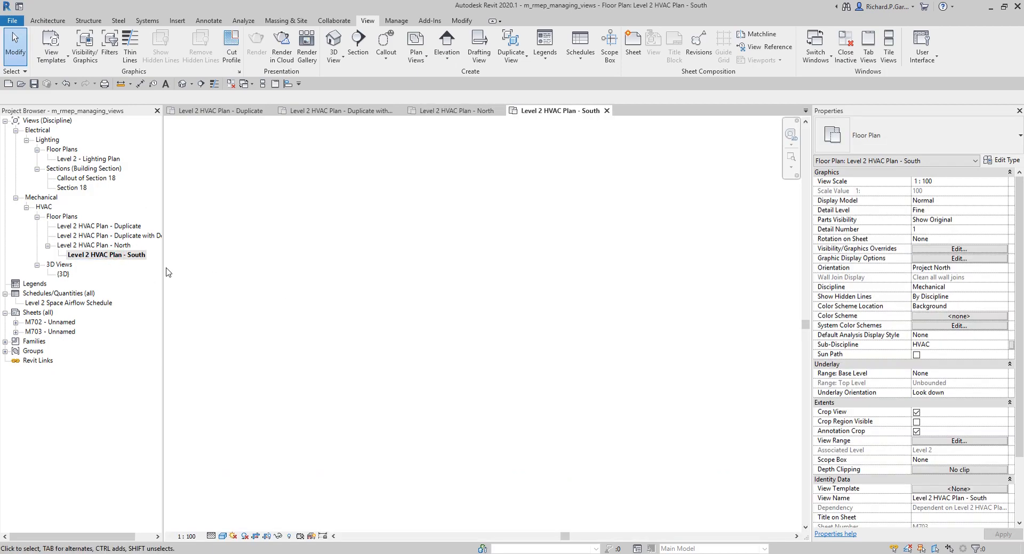
key(ctrl)
key(ctrl)
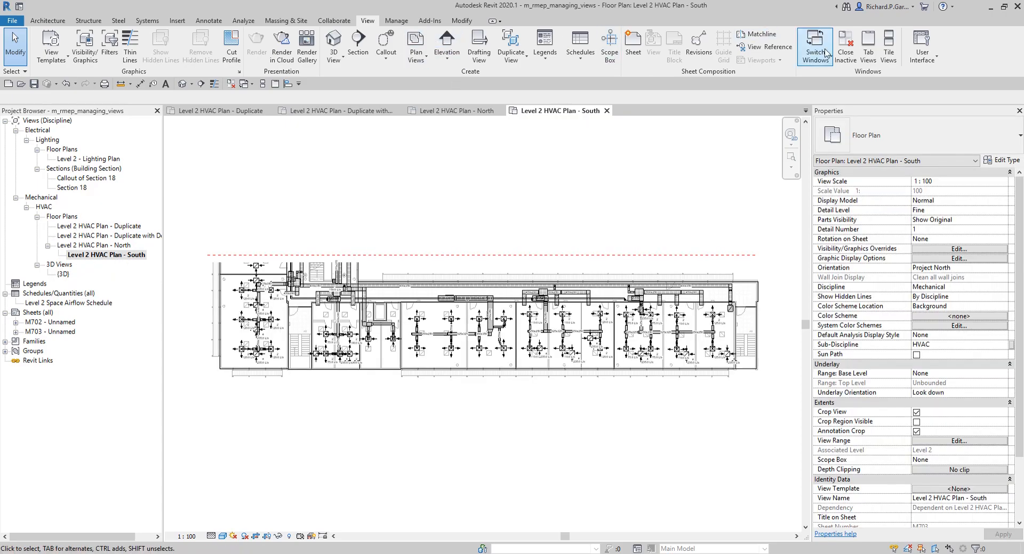
Step: Tile the four open plan views and zoom all of them to fit
key(ctrl)
click(887, 48)
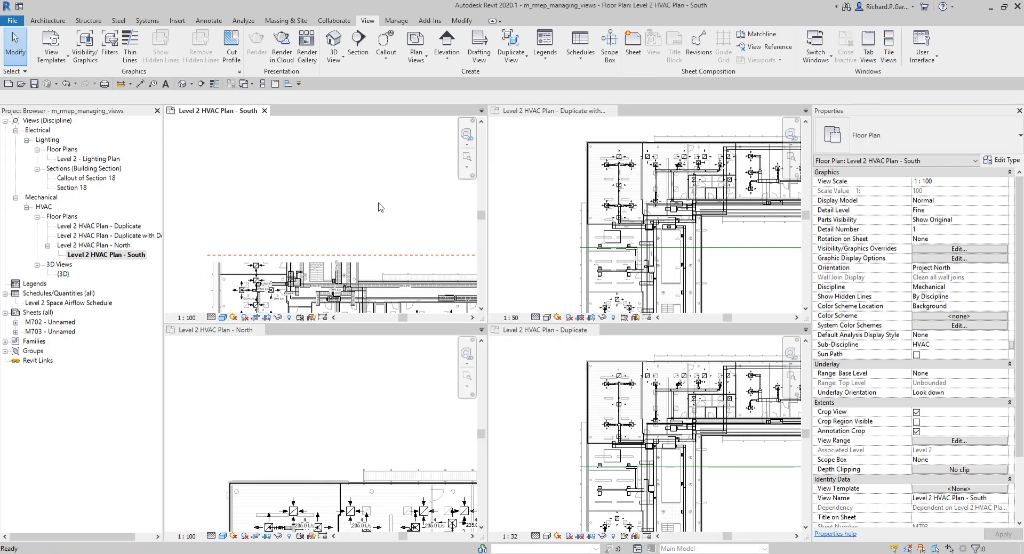
key(z)
key(a)
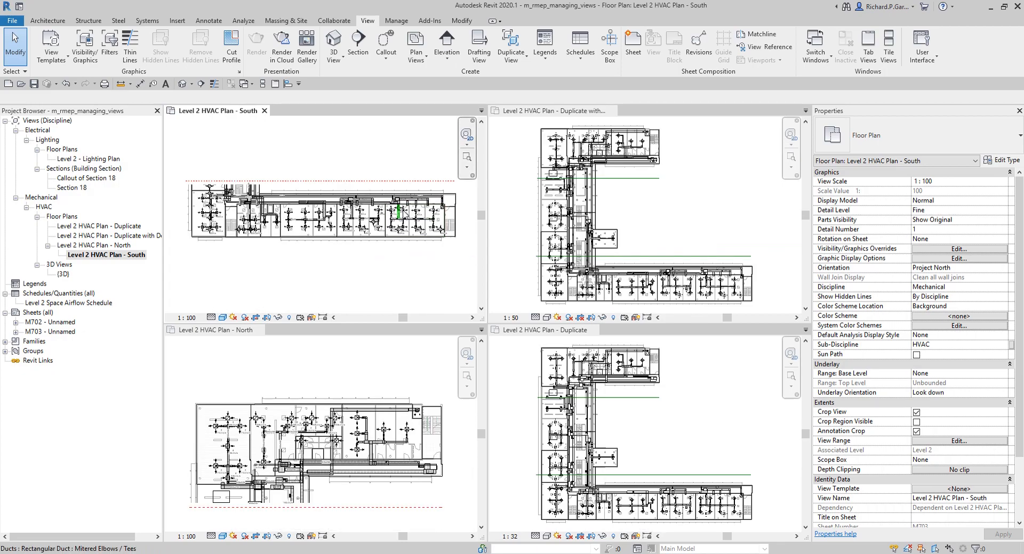
click(650, 184)
click(646, 256)
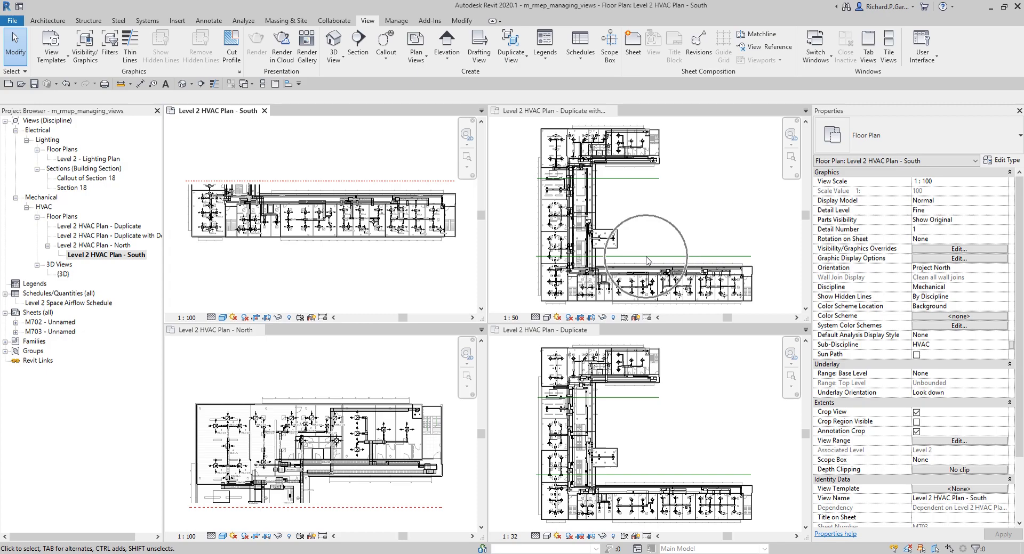
click(648, 399)
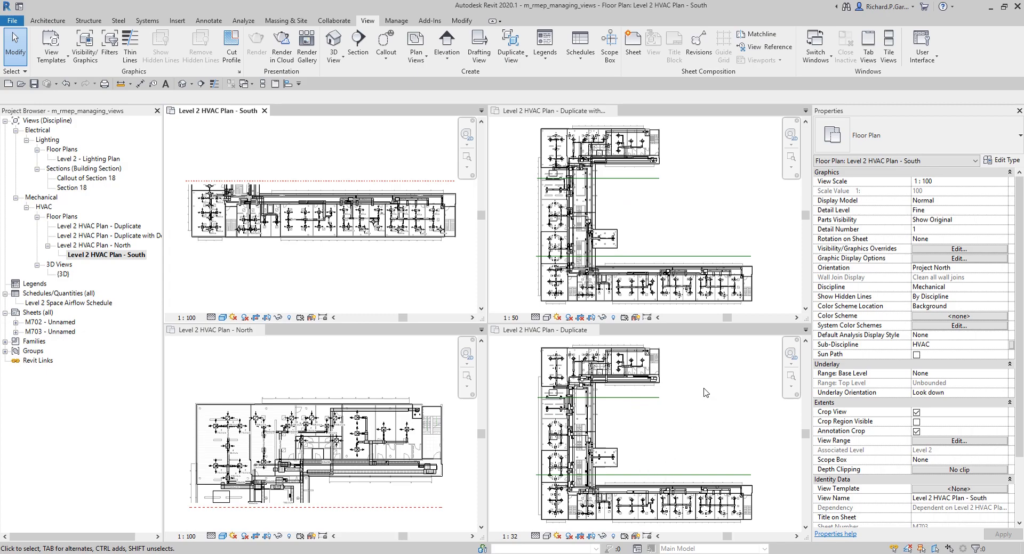
Step: Hide the Matchline annotation category in the Level 2 HVAC Plan - Duplicate with Detailing view through its Visibility/Graphics Overrides
click(699, 205)
click(636, 191)
key(ctrl)
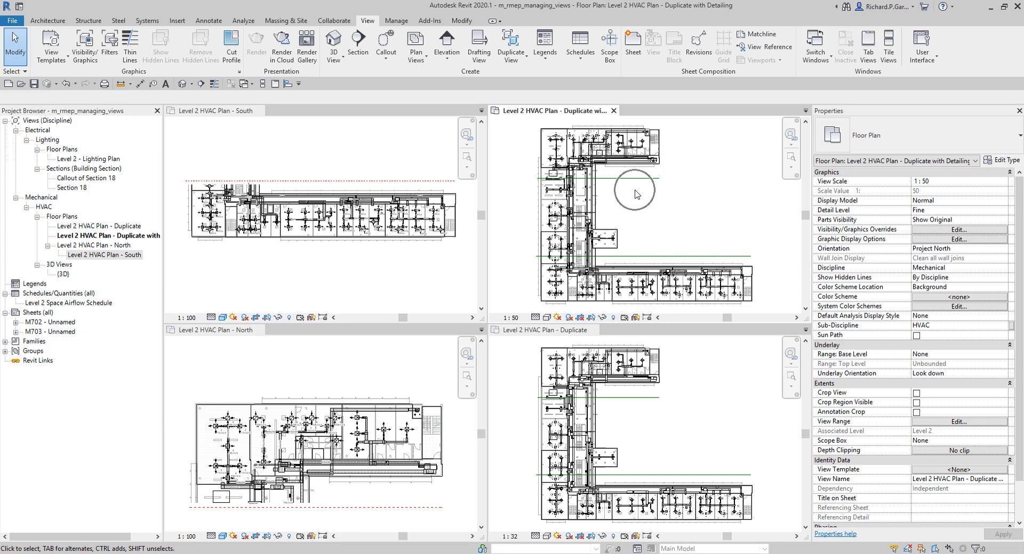
key(ctrl)
key(ctrl)
key(ctrl)
key(ctrl)
key(ctrl)
key(ctrl)
key(ctrl)
click(944, 230)
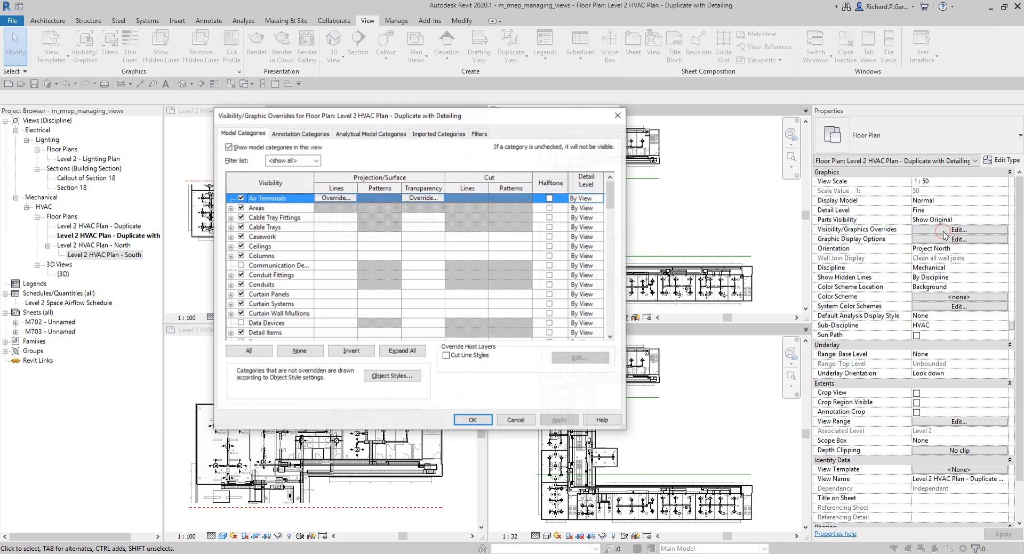
click(299, 134)
key(ctrl)
key(ctrl)
click(291, 303)
scroll(282, 296, down, 5)
scroll(283, 294, down, 12)
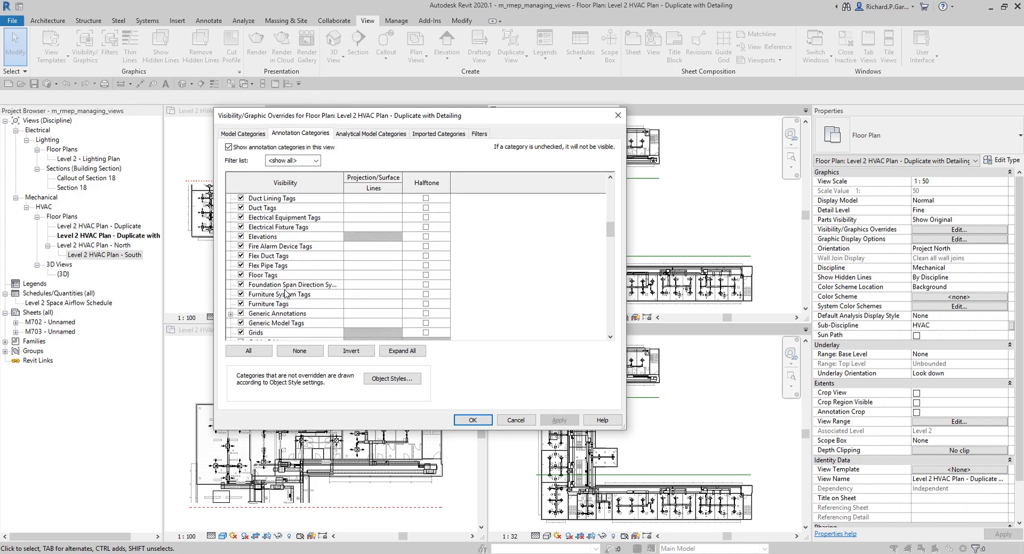
scroll(286, 294, down, 1)
click(297, 257)
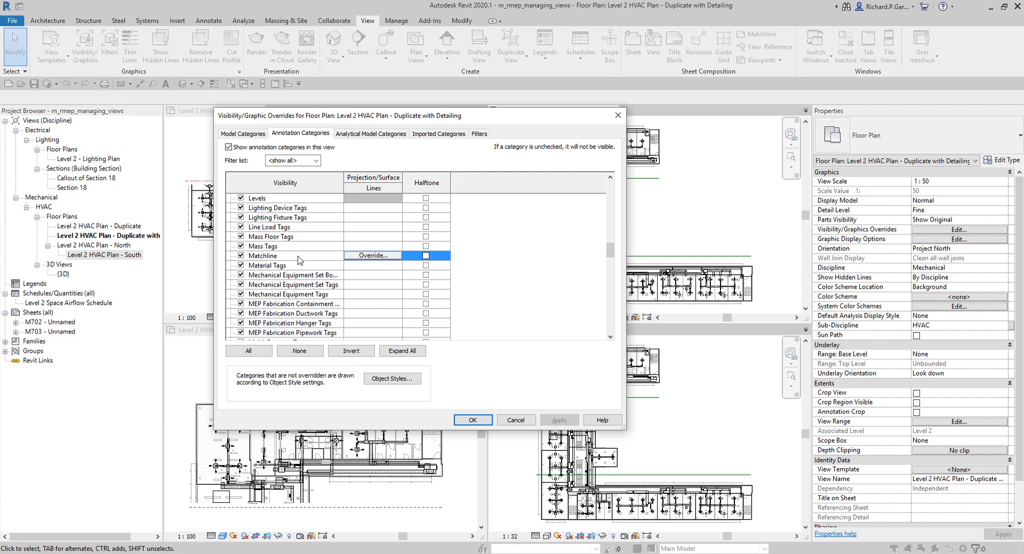
key(ctrl)
click(240, 256)
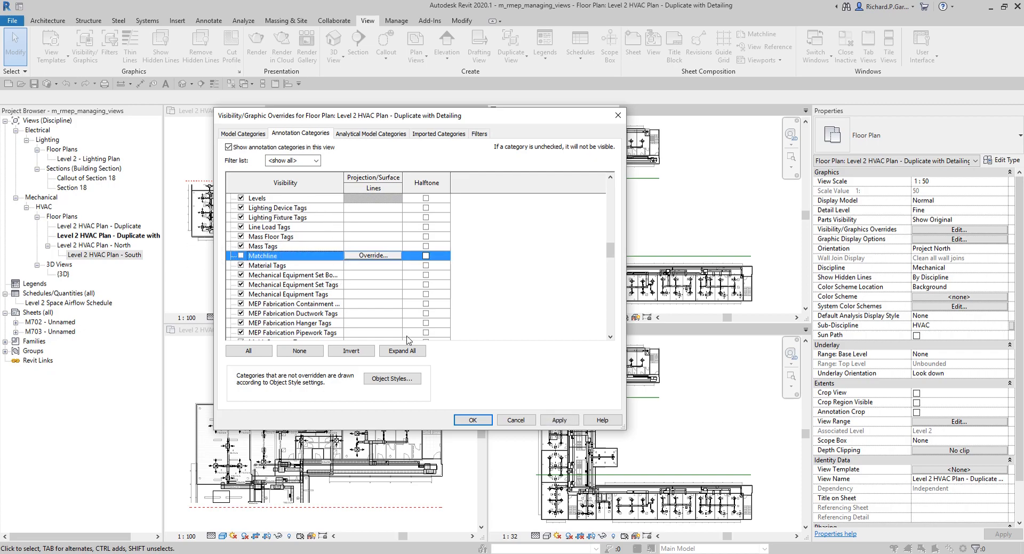
click(469, 420)
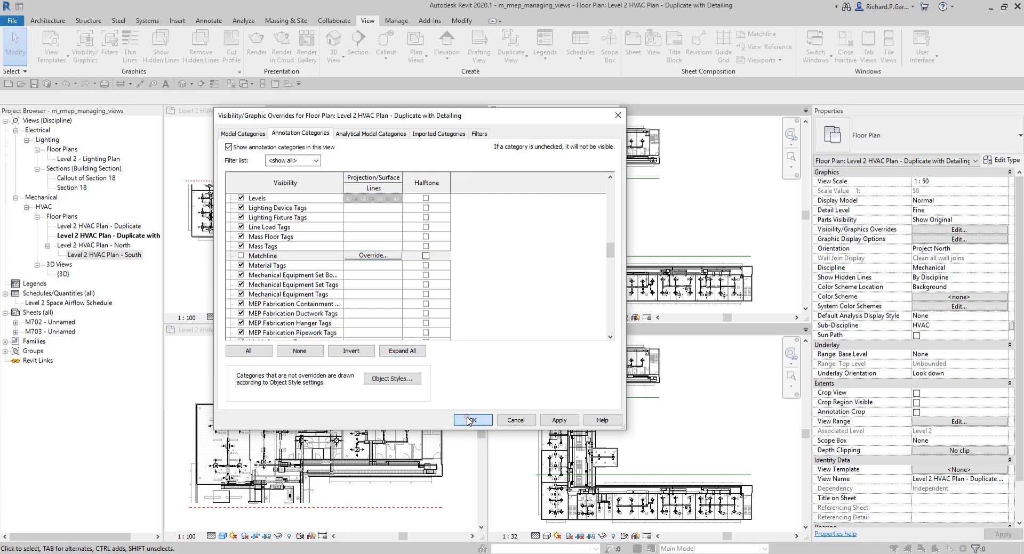
Step: Turn off the Matchline annotation category in the visibility overrides of the Level 2 HVAC Plan - Duplicate view
key(ctrl)
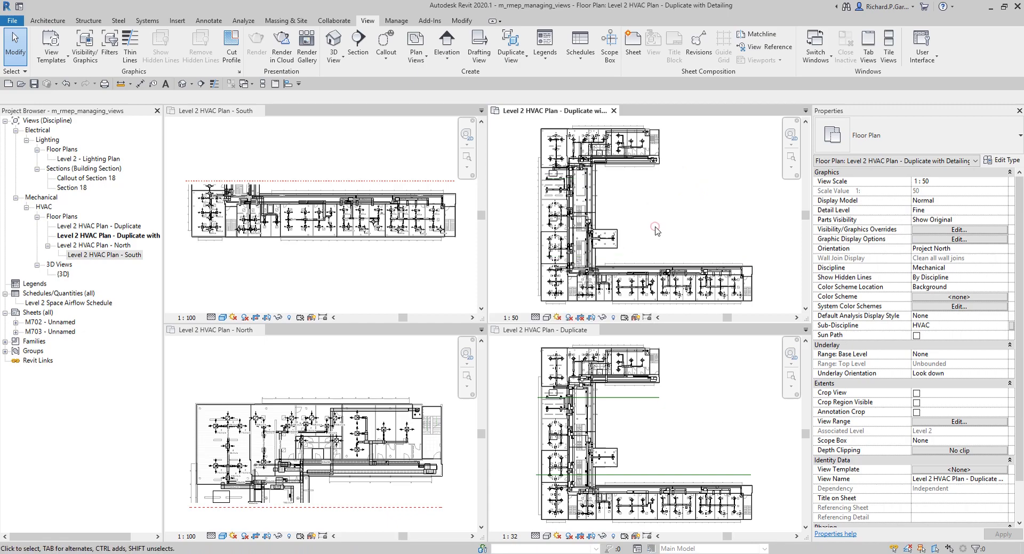
click(689, 408)
key(ctrl)
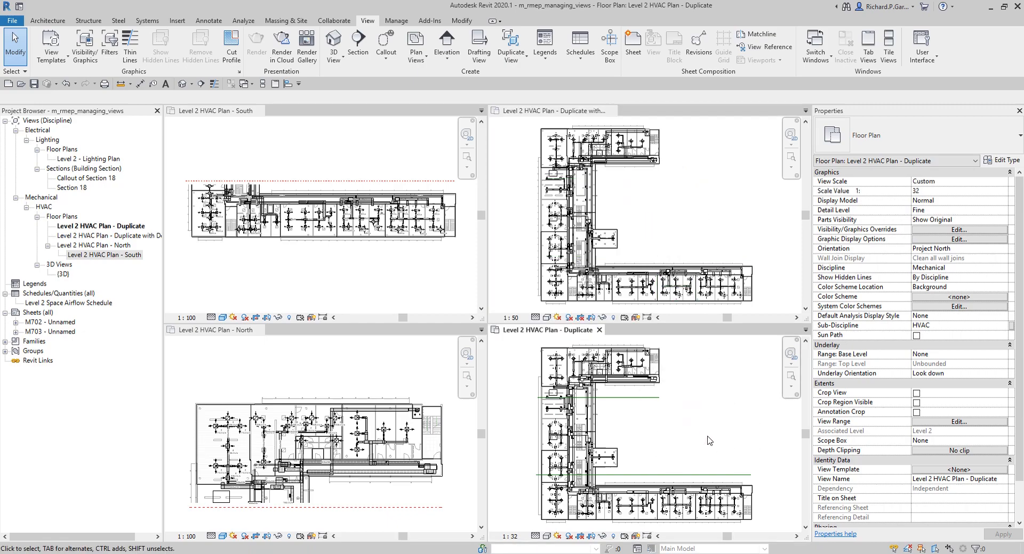
key(ctrl)
key(ctrl)
click(931, 232)
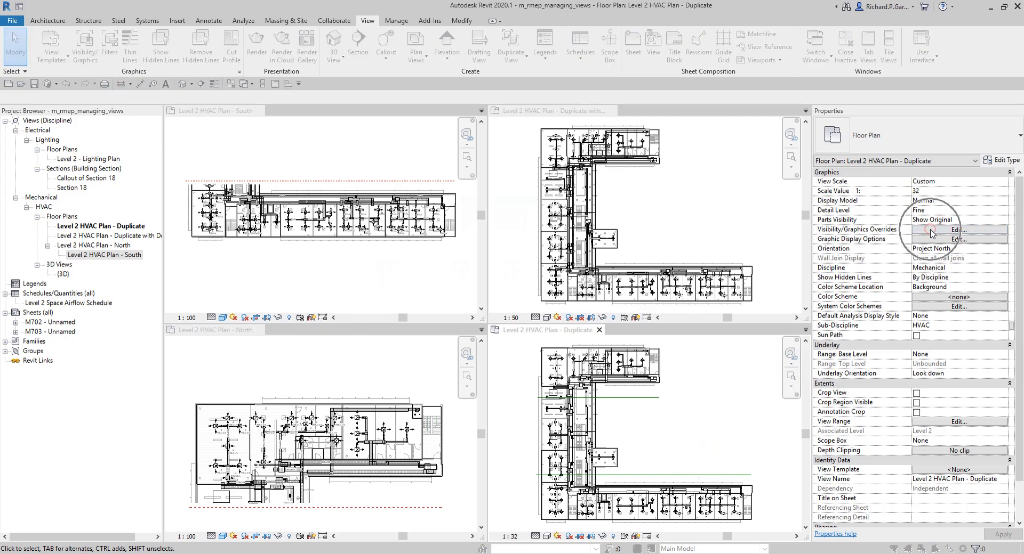
click(292, 138)
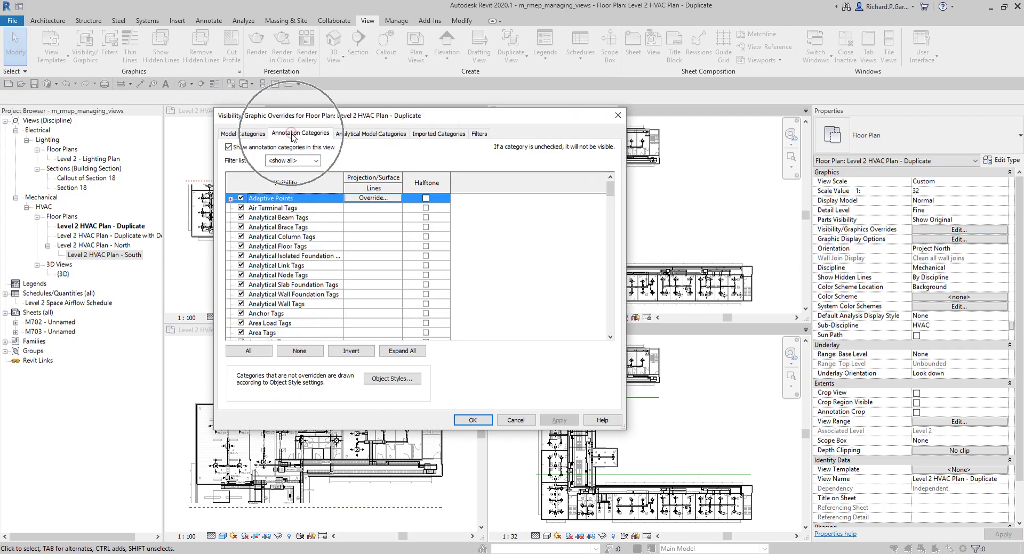
scroll(301, 287, down, 5)
scroll(301, 287, down, 12)
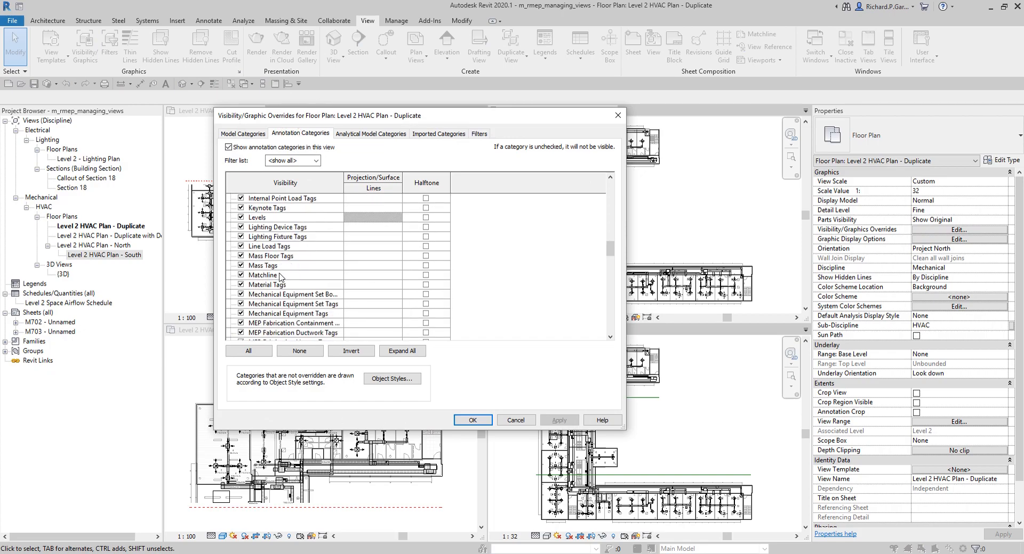
click(281, 276)
click(241, 275)
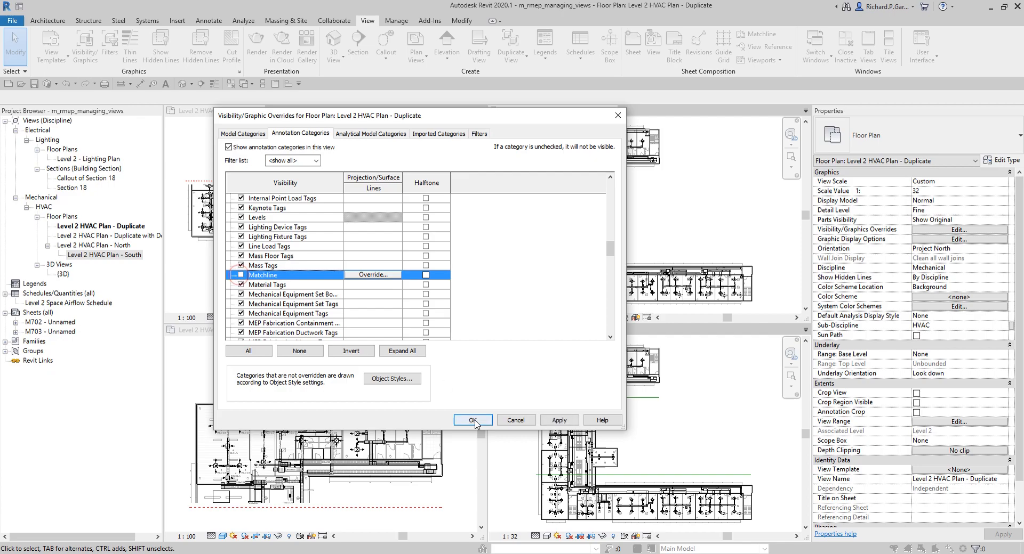
click(472, 421)
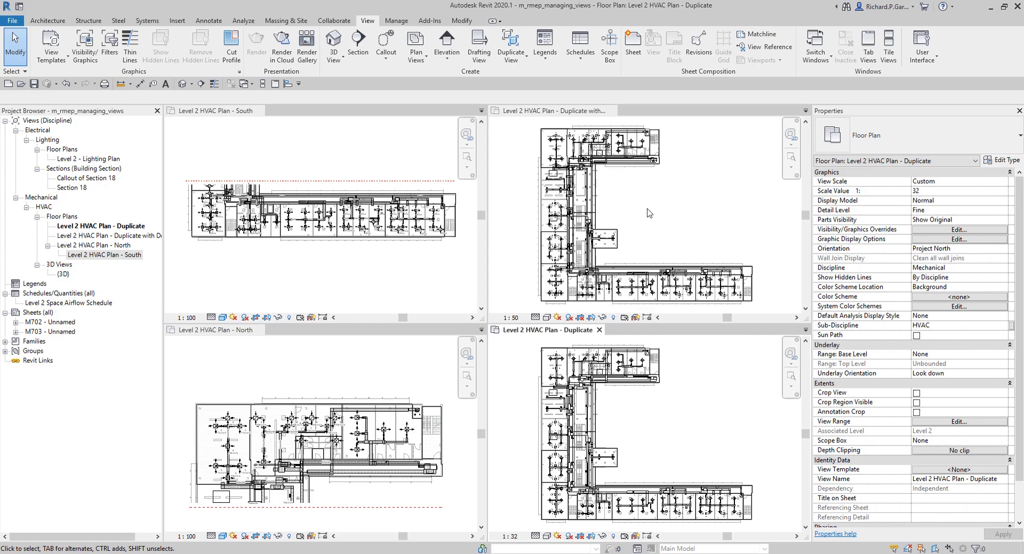
Step: Activate the tiled South, North and two duplicate plans in turn and compare their matchlines and view properties
click(419, 262)
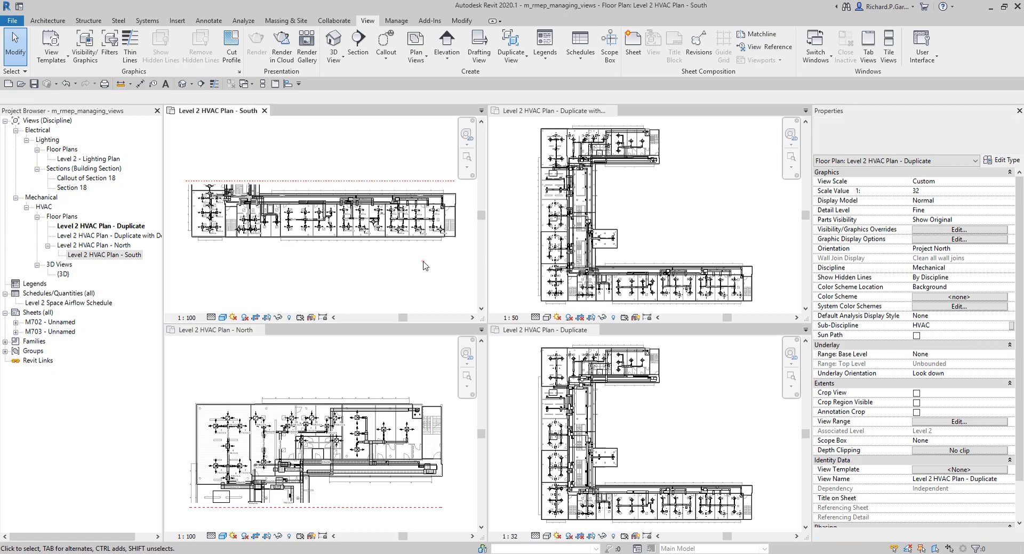
click(717, 199)
click(722, 455)
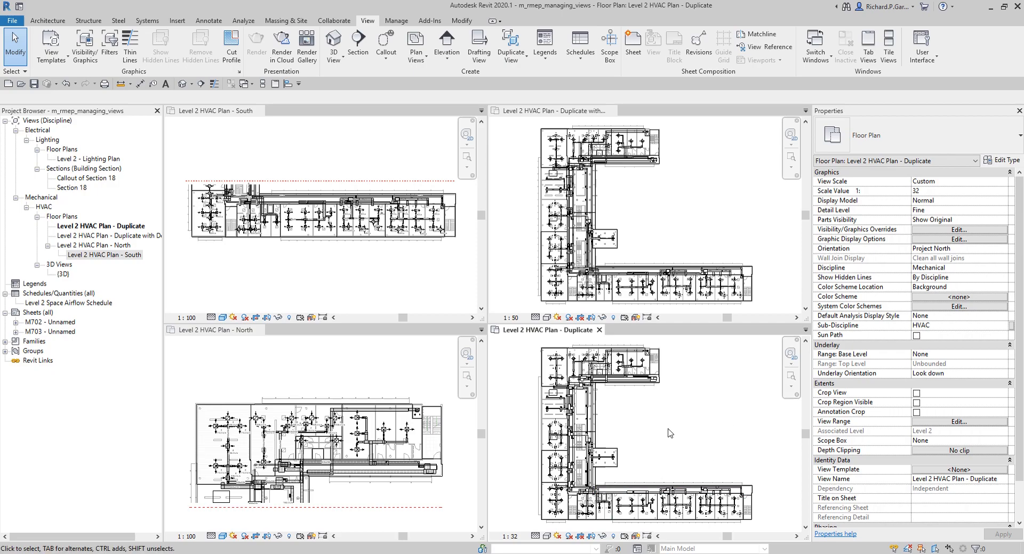
click(670, 212)
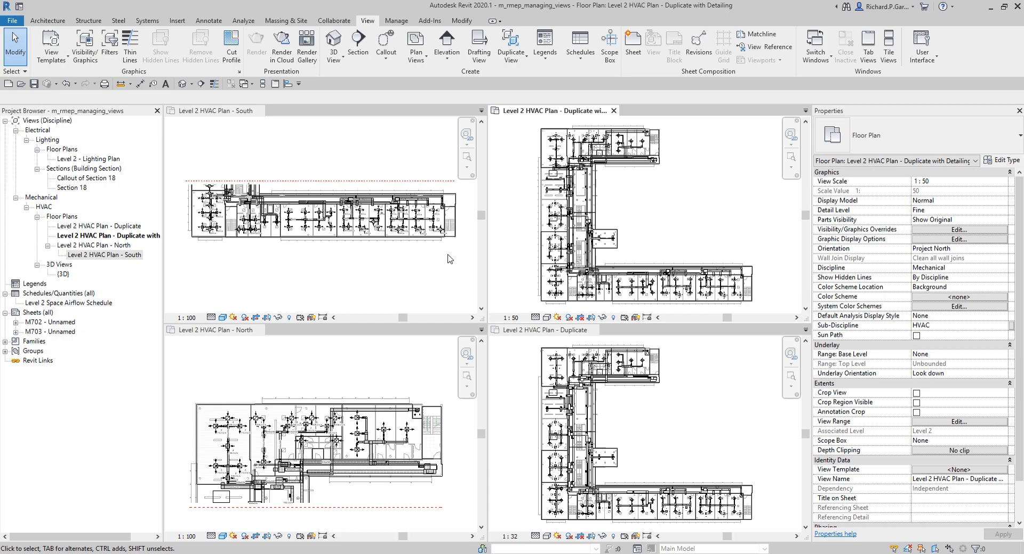
click(290, 260)
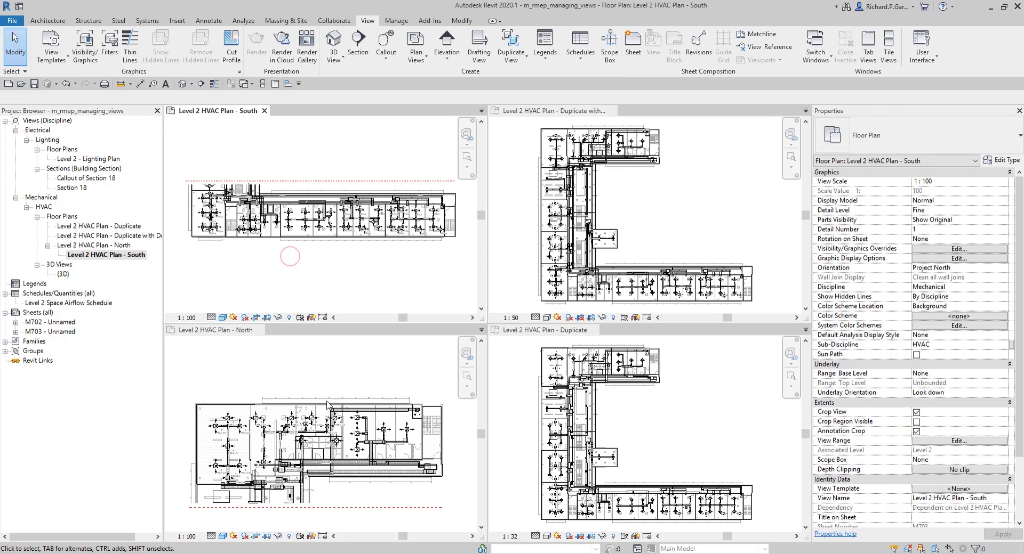
click(307, 375)
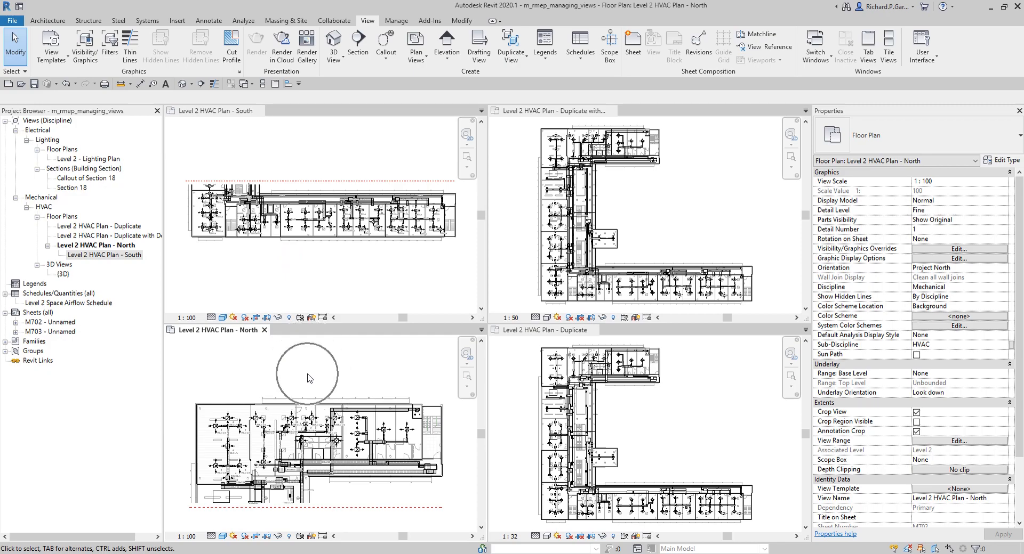
click(281, 269)
click(296, 372)
double_click(128, 254)
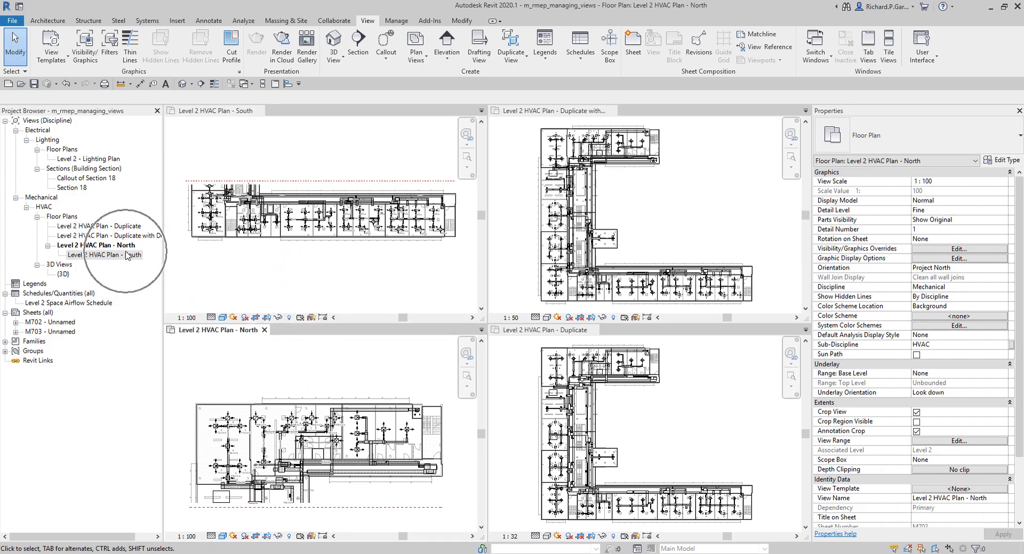
click(265, 255)
key(ctrl)
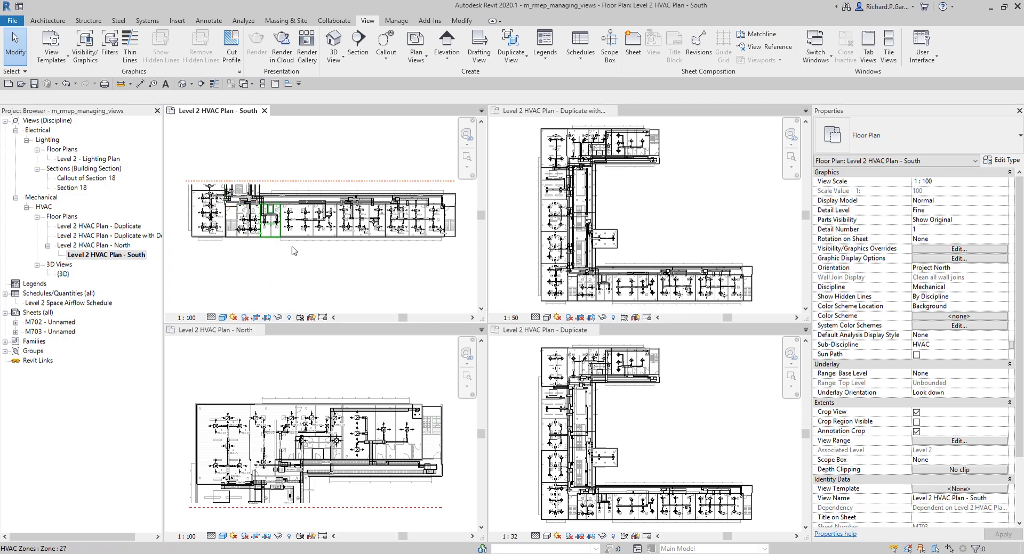
key(ctrl)
click(317, 361)
key(ctrl)
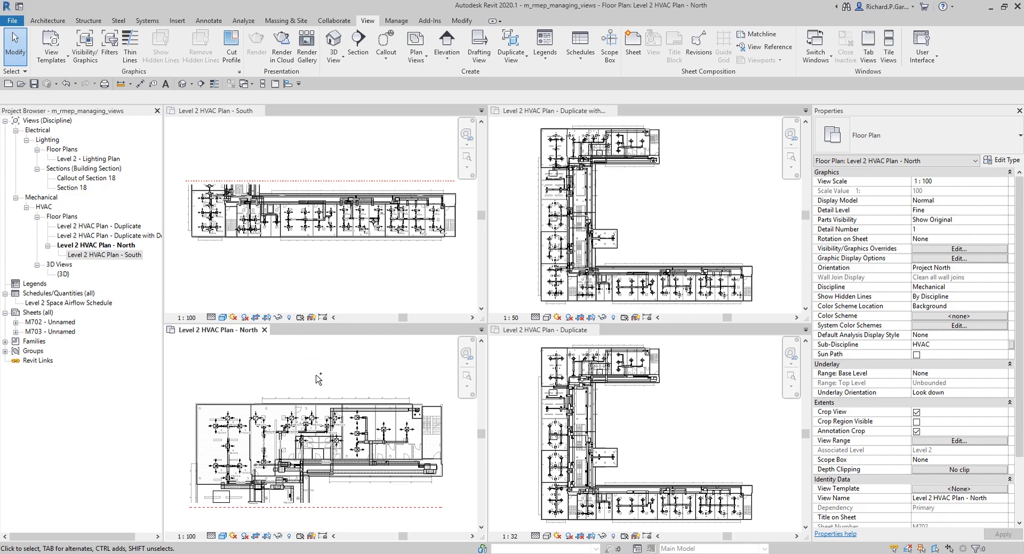
click(688, 189)
key(ctrl)
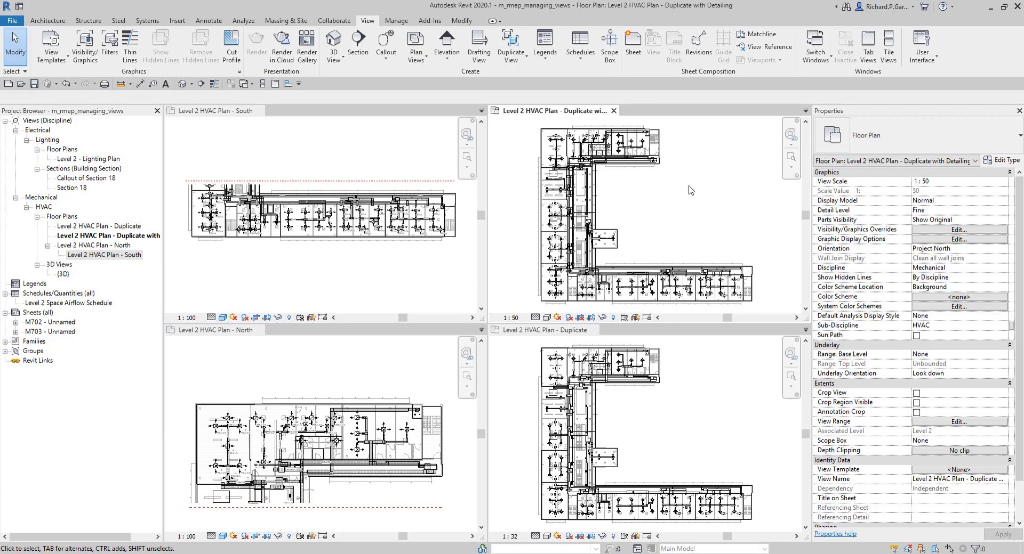
click(690, 425)
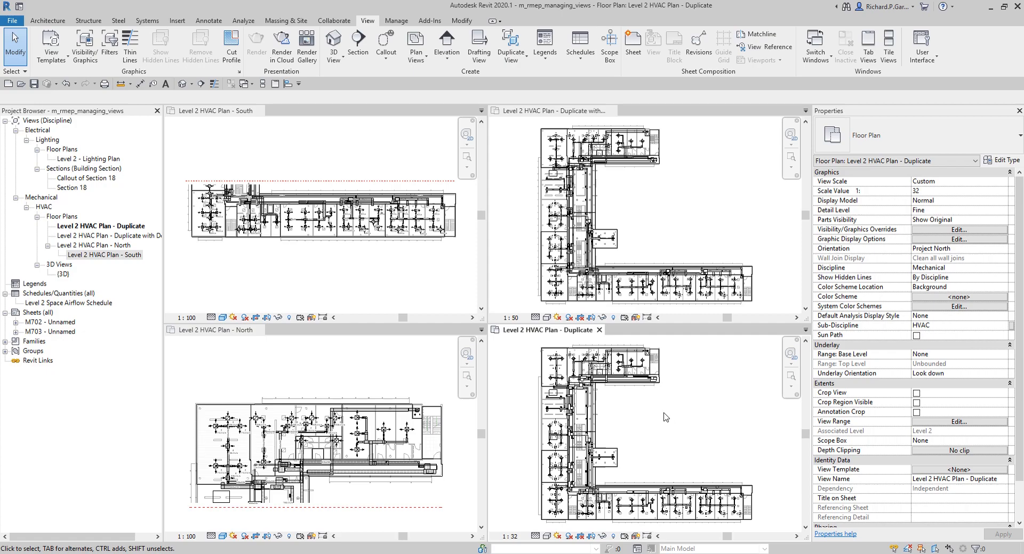
Step: Activate the Level 2 HVAC Plan - Duplicate with Detailing view and set its View Scale to Custom, making the scale value editable
click(654, 208)
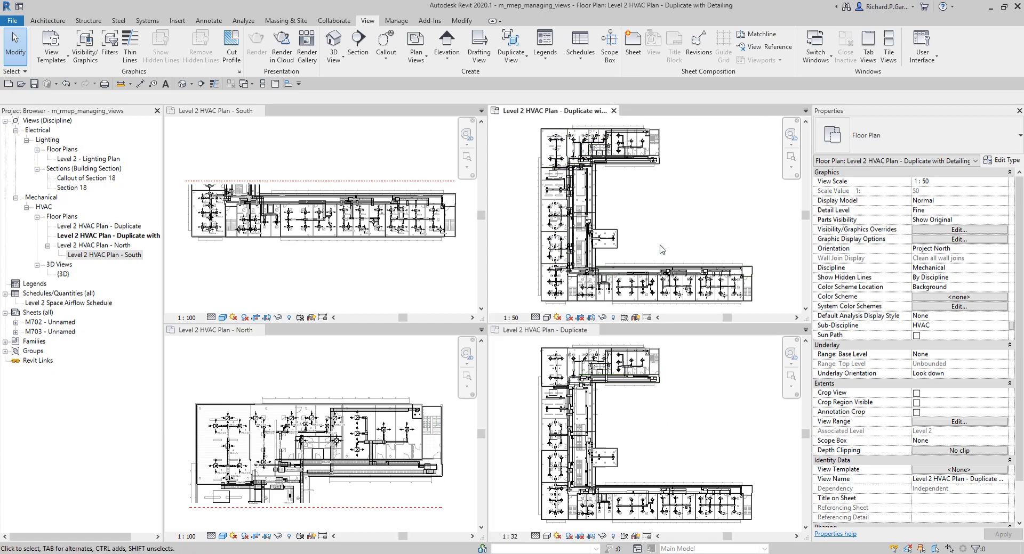
click(841, 111)
click(987, 181)
click(1003, 182)
scroll(1000, 193, up, 1)
click(945, 193)
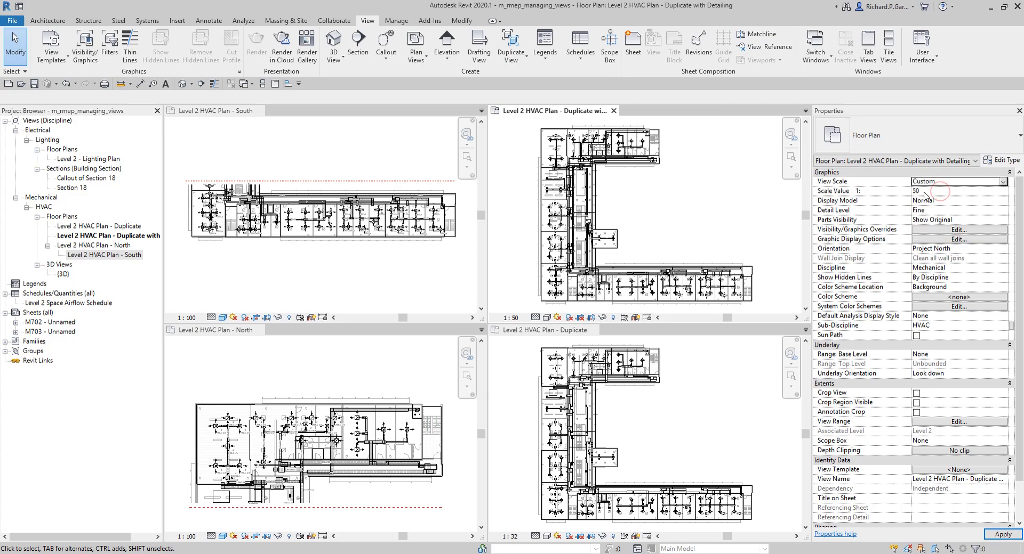
click(924, 192)
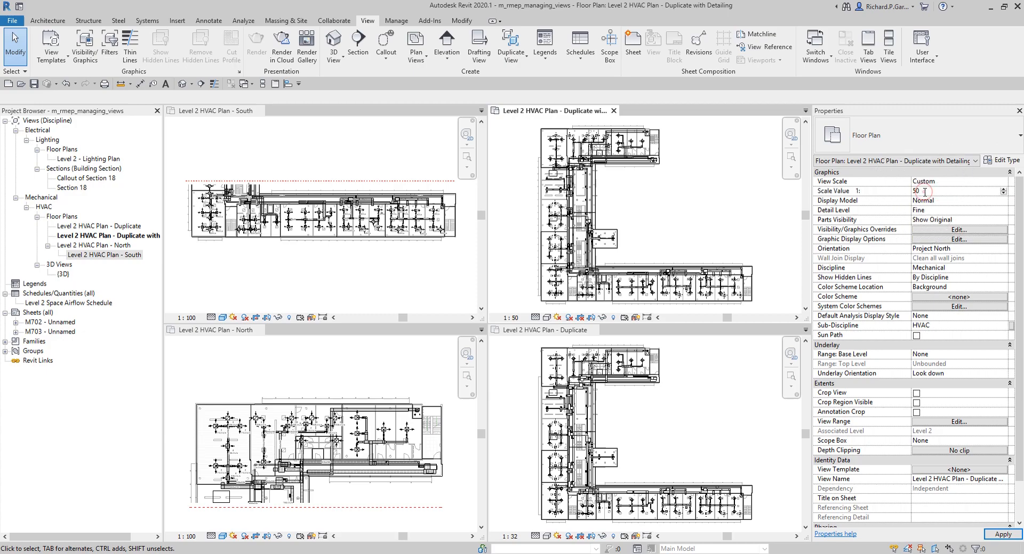
double_click(921, 192)
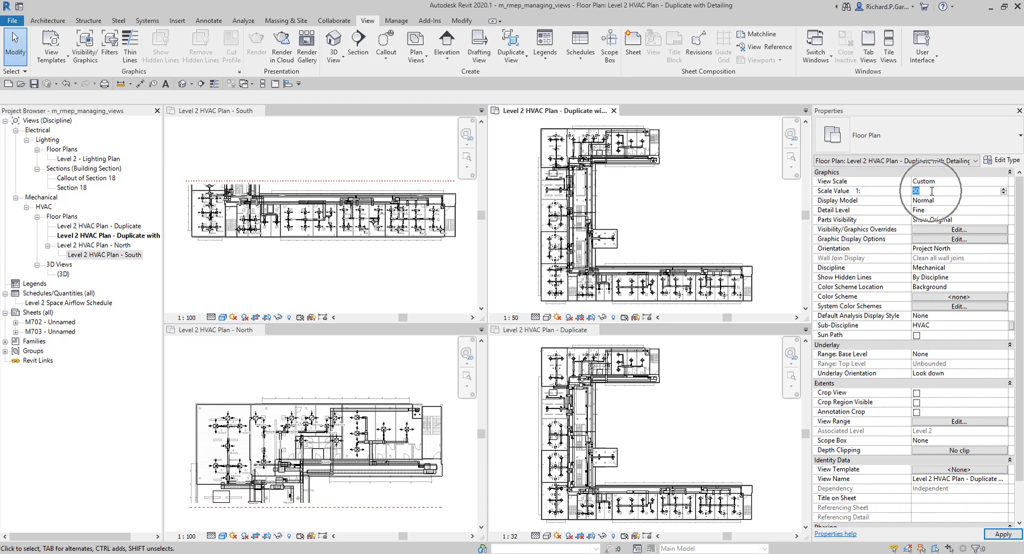
Step: Set the View Scale of the Duplicate with Detailing view to 1 : 50 and apply it
click(1002, 183)
click(1003, 184)
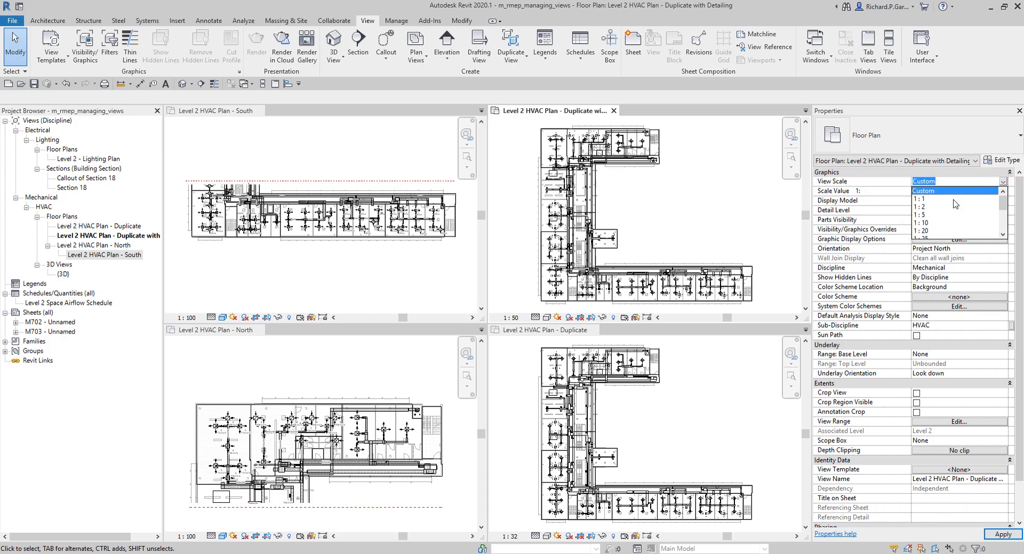
scroll(925, 214, down, 1)
click(929, 221)
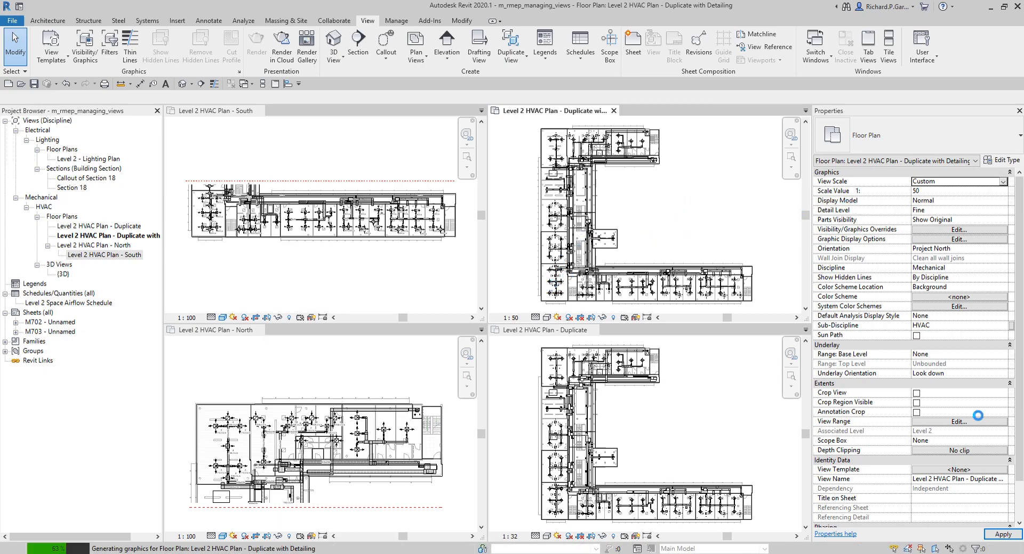
click(1002, 535)
click(659, 213)
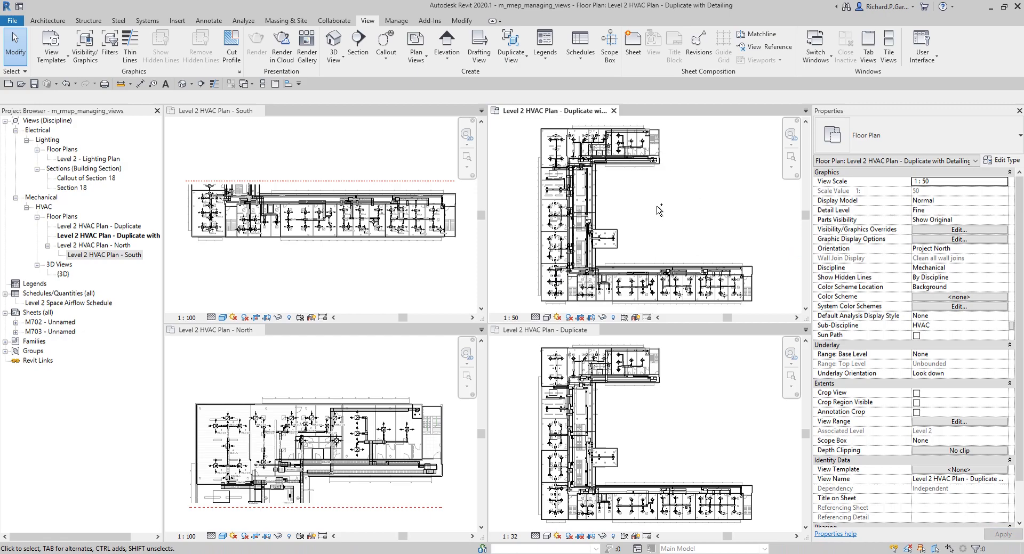
Step: Examine the View Scale, Display Model and Detail Level properties of the Duplicate with Detailing view, including their available options, without changing them
click(871, 190)
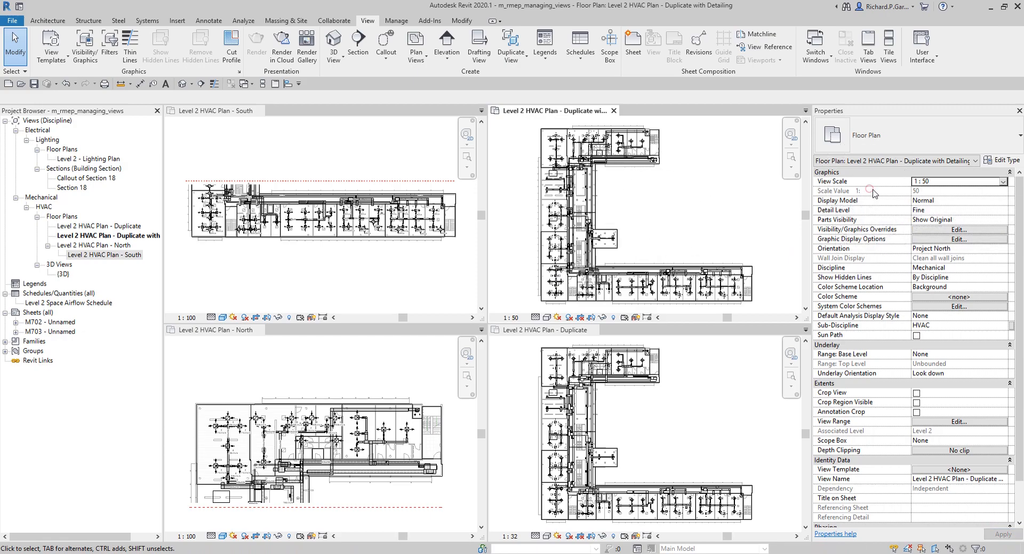
click(924, 186)
click(869, 204)
click(999, 204)
click(1003, 202)
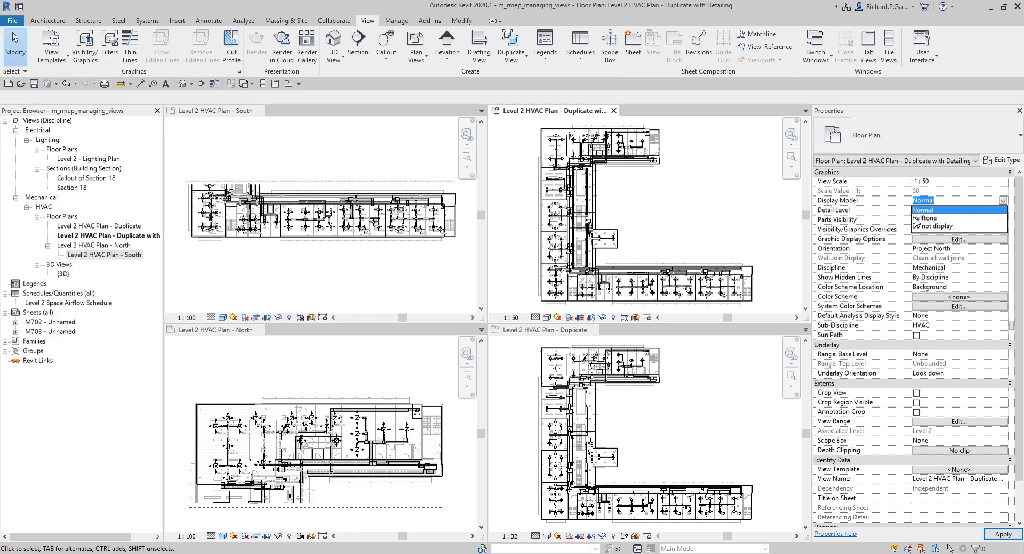
click(885, 204)
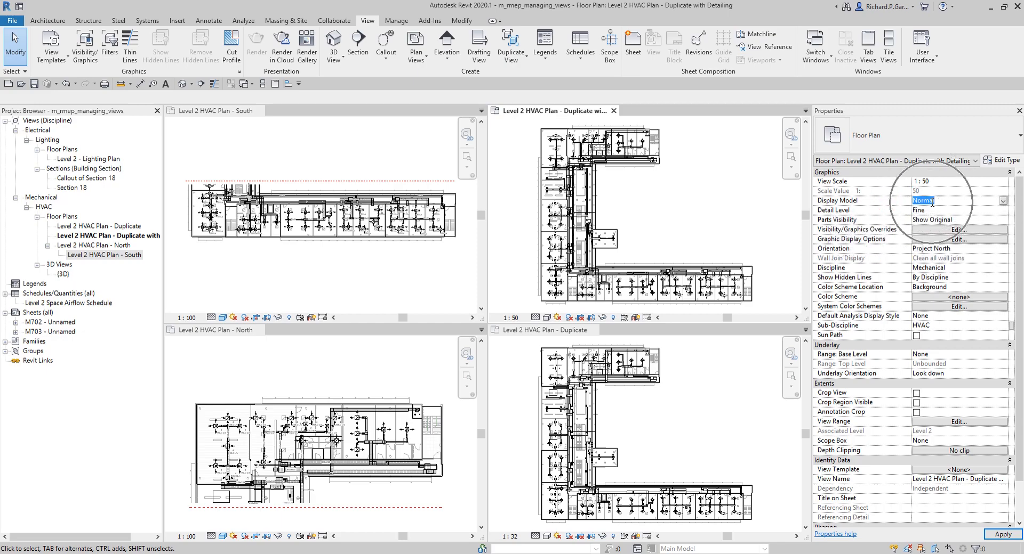
key(ctrl)
key(ctrl)
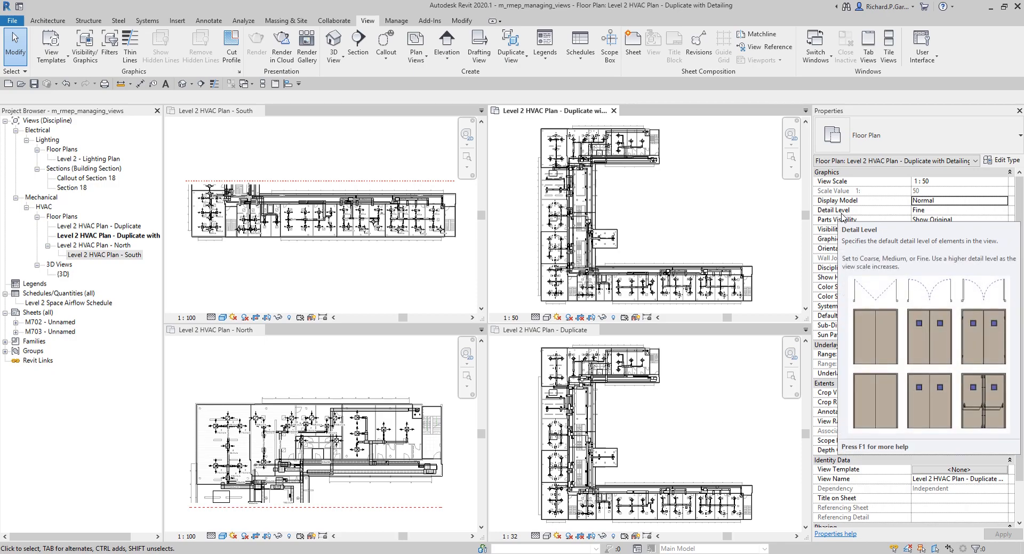
click(998, 210)
click(1003, 210)
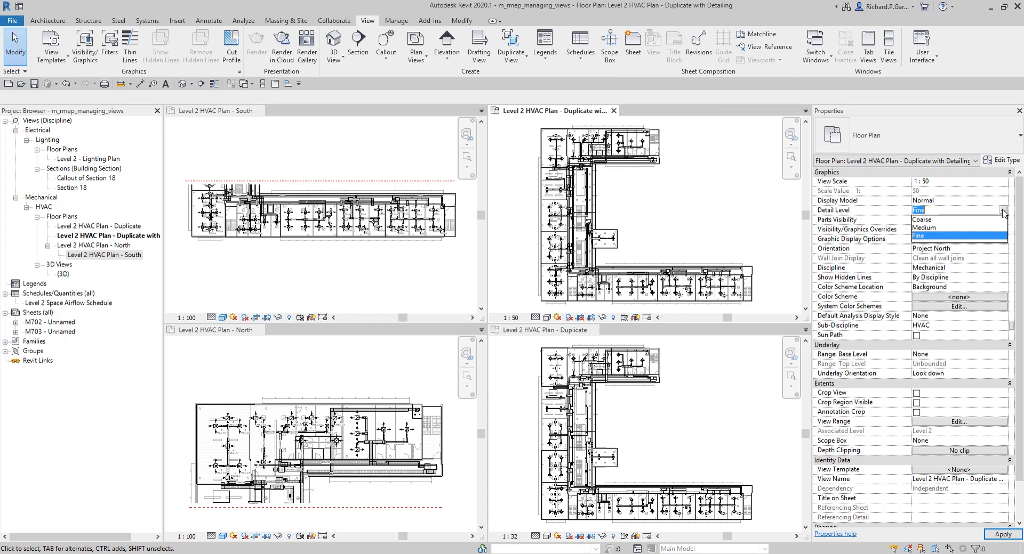
key(Escape)
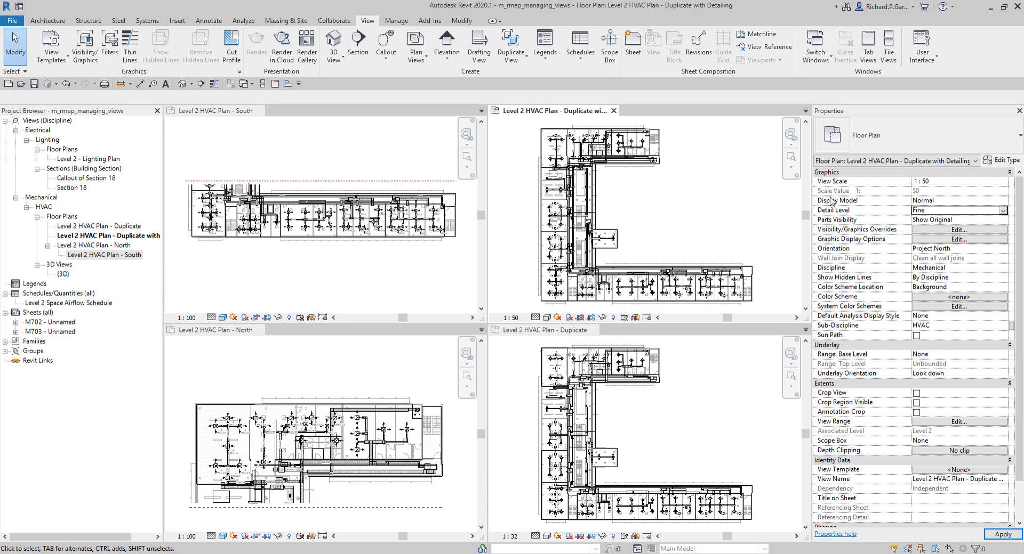
click(685, 208)
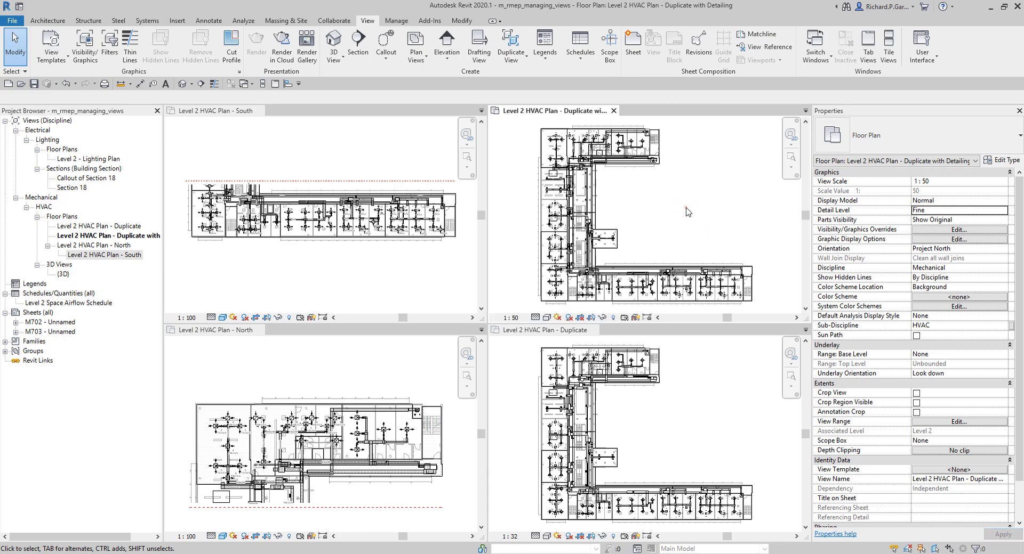
Step: Return the tiled views to tabbed views, with the ducts in the southwest corner room of the Duplicate with Detailing plan in close-up
scroll(560, 288, up, 5)
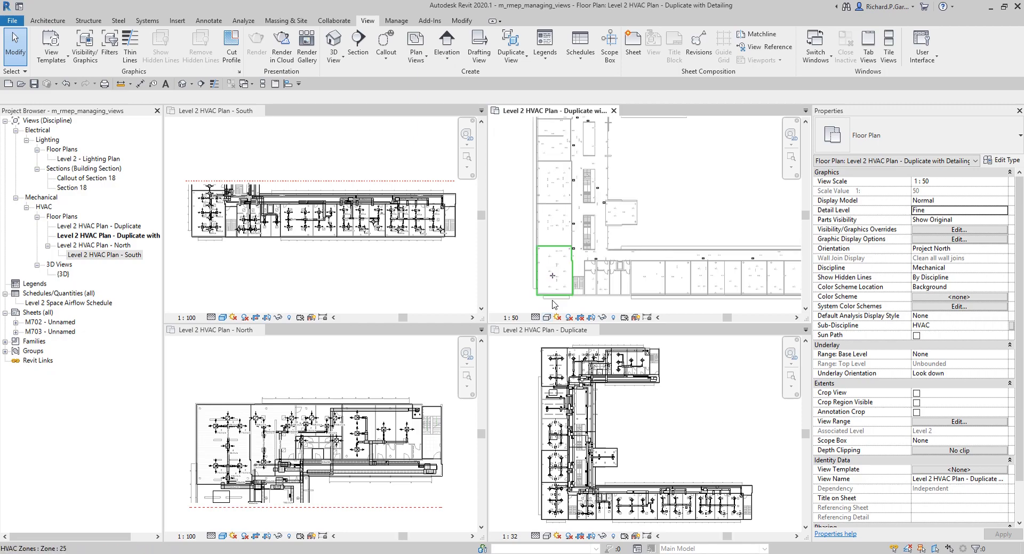
scroll(566, 291, up, 4)
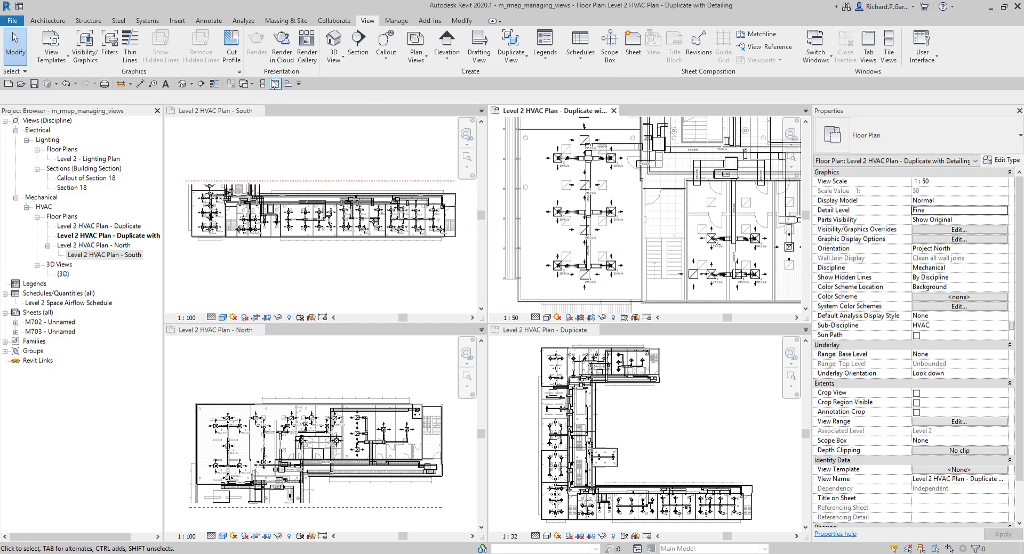
click(275, 84)
middle_drag(458, 389, 580, 454)
scroll(409, 306, up, 5)
middle_drag(398, 313, 437, 335)
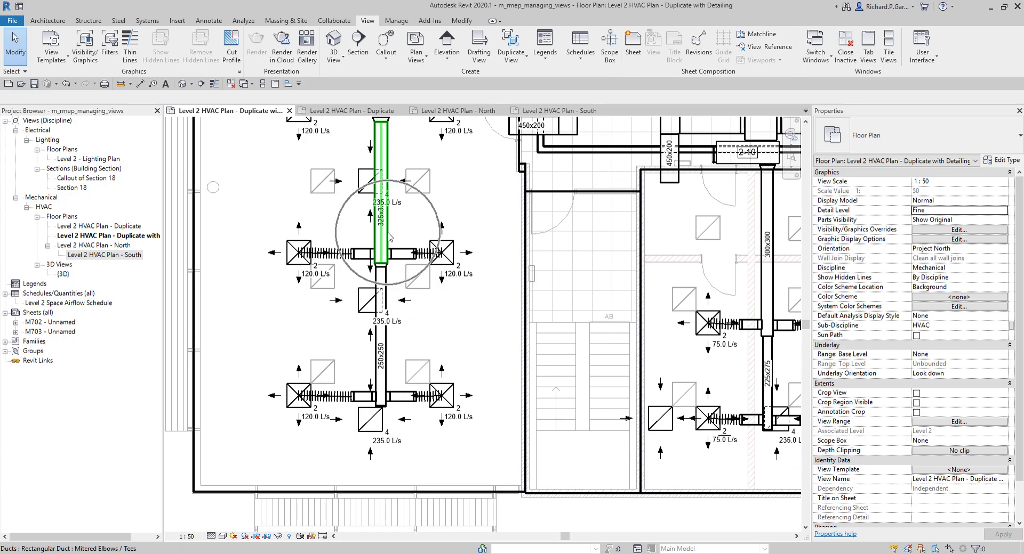
click(212, 537)
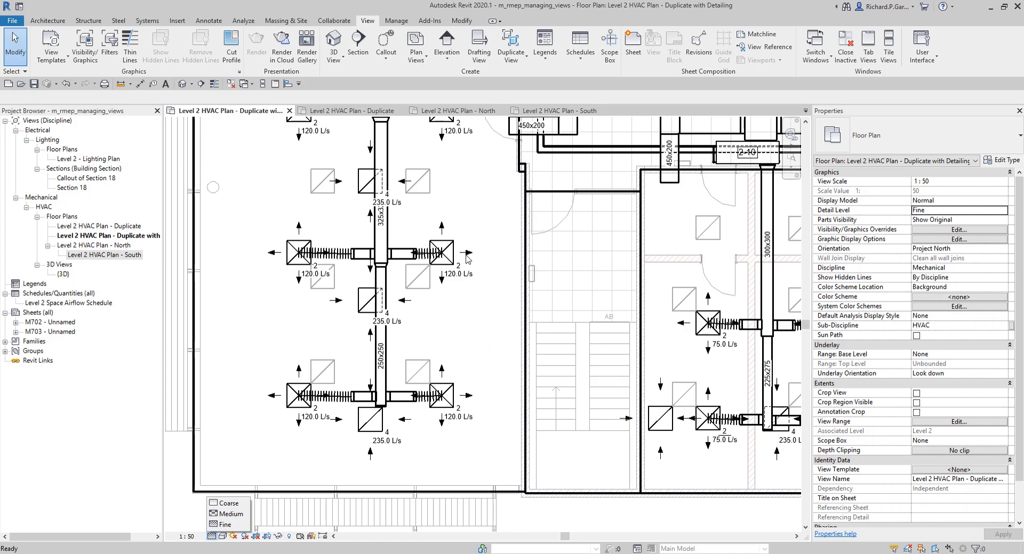
click(459, 222)
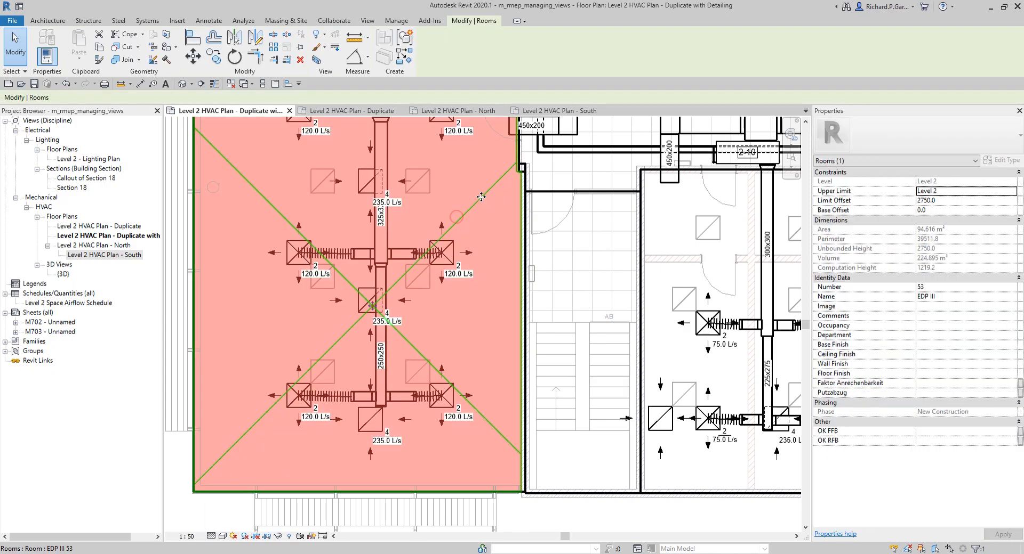
middle_drag(502, 205, 566, 363)
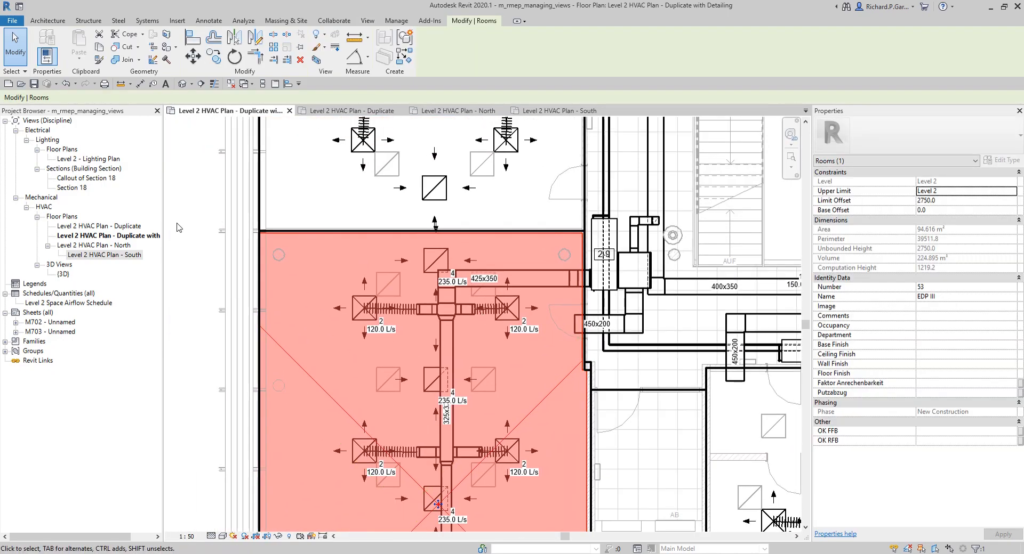
click(197, 235)
Step: Turn on Thin Lines for a close-up of the 450x200 duct and the pipes crossing it
scroll(570, 253, up, 3)
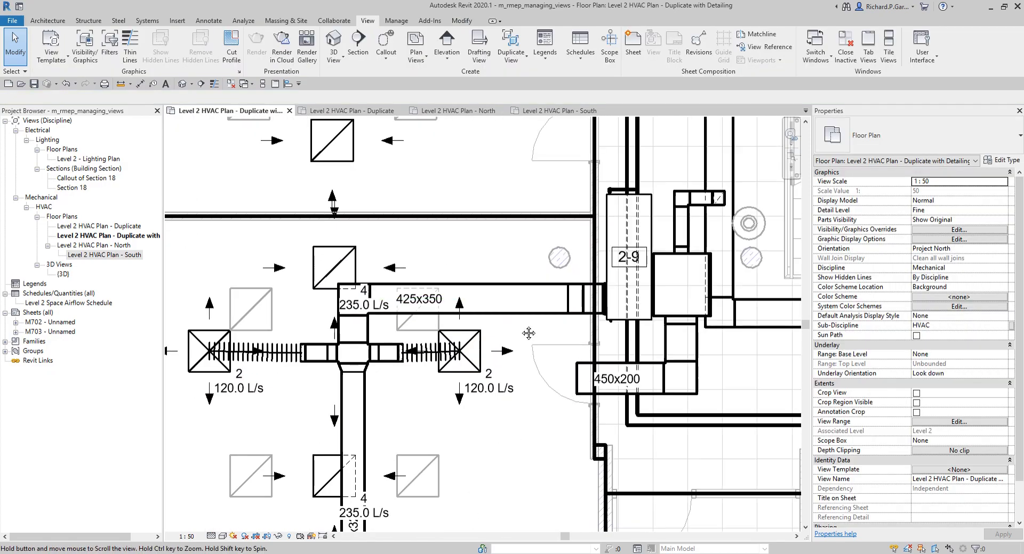
middle_drag(523, 330, 421, 309)
scroll(423, 308, up, 1)
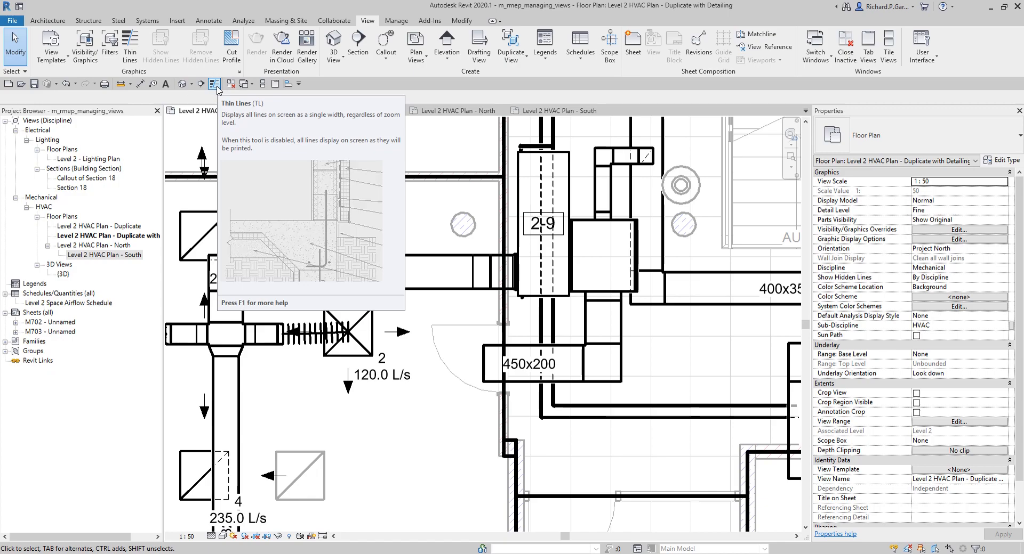
scroll(525, 356, up, 5)
middle_drag(558, 367, 497, 326)
scroll(471, 330, down, 1)
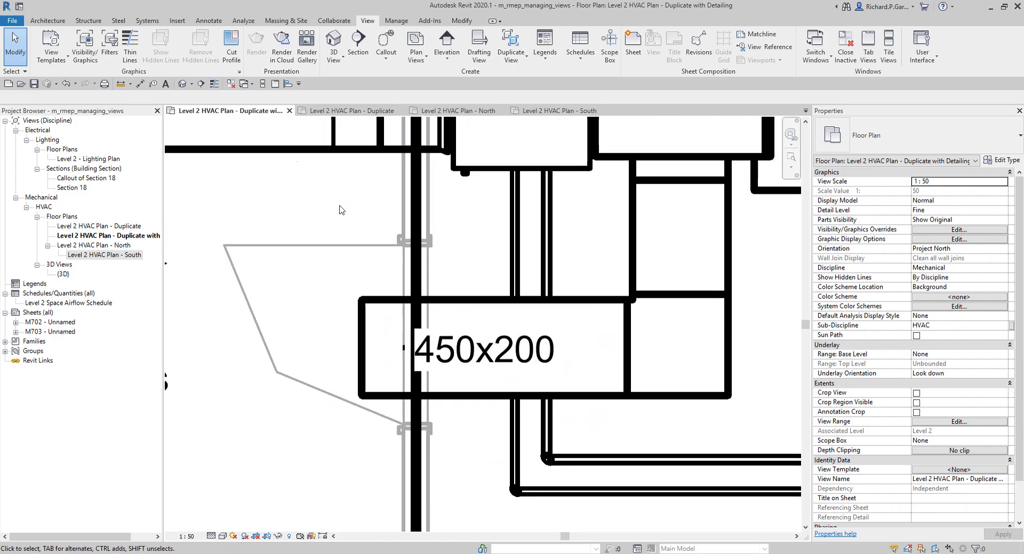
click(214, 84)
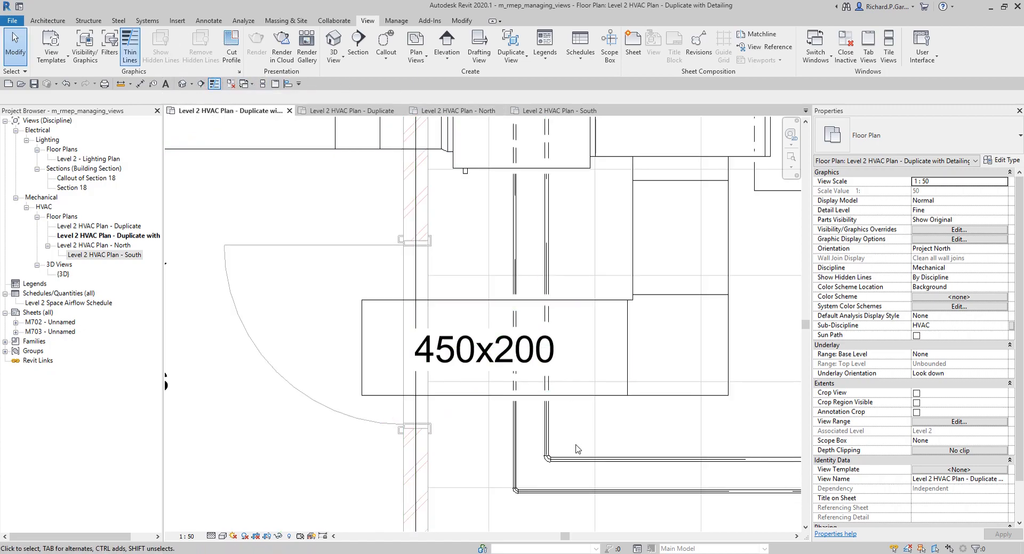
Step: Examine how the pipe elbows, the door frame and the 450x200 duct are drawn at the Fine detail level
middle_drag(551, 462, 532, 303)
scroll(503, 328, up, 2)
scroll(535, 364, down, 2)
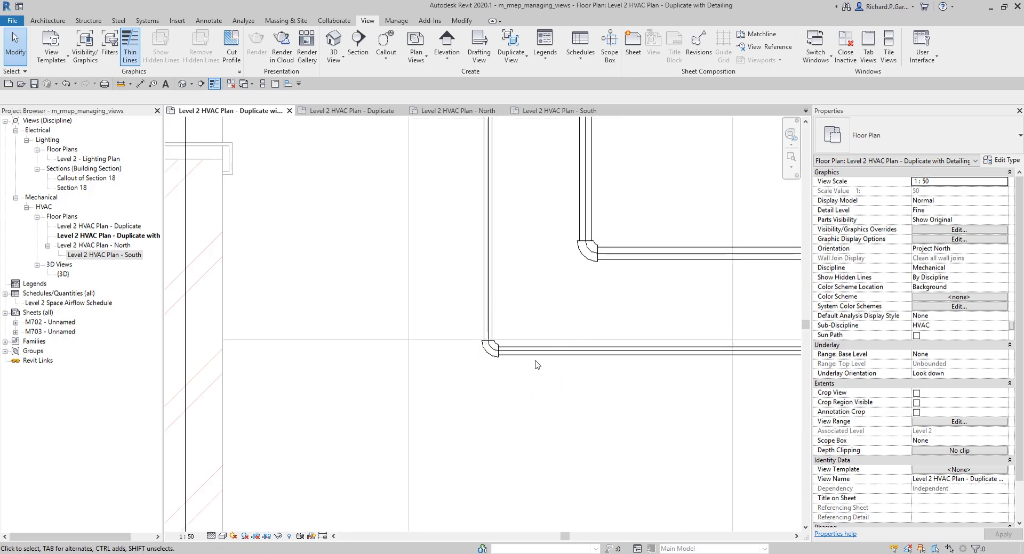
scroll(535, 365, down, 1)
scroll(535, 363, down, 3)
scroll(445, 296, down, 1)
middle_drag(445, 297, 501, 385)
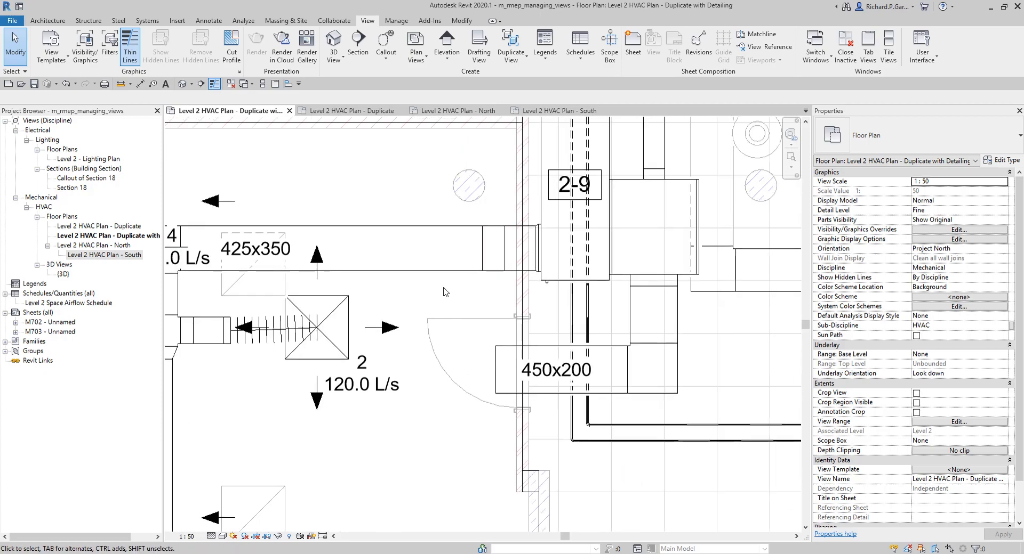
scroll(559, 416, up, 3)
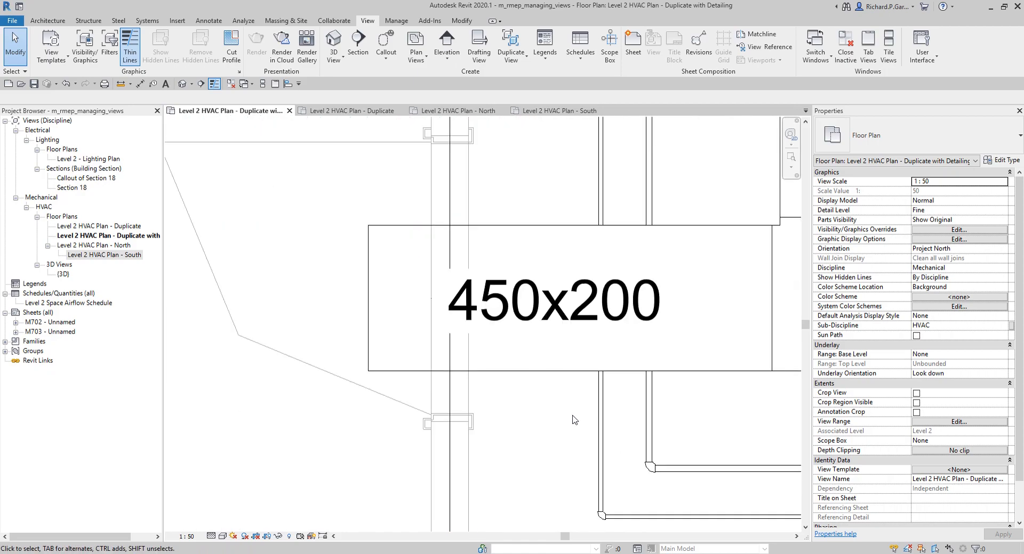
scroll(559, 421, down, 2)
middle_drag(585, 367, 574, 452)
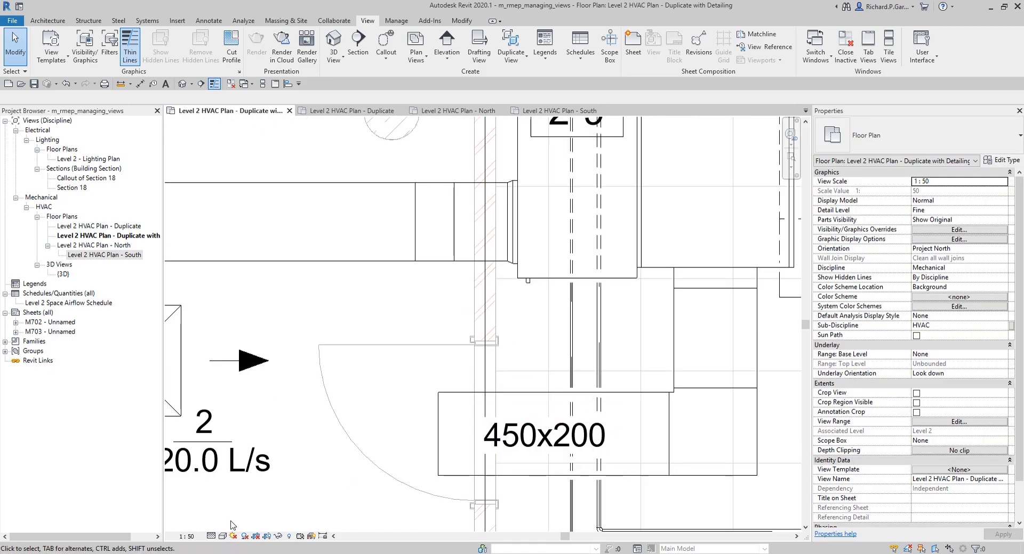
Step: Try the Medium and Coarse detail levels in turn on the Duplicate with Detailing view
click(213, 538)
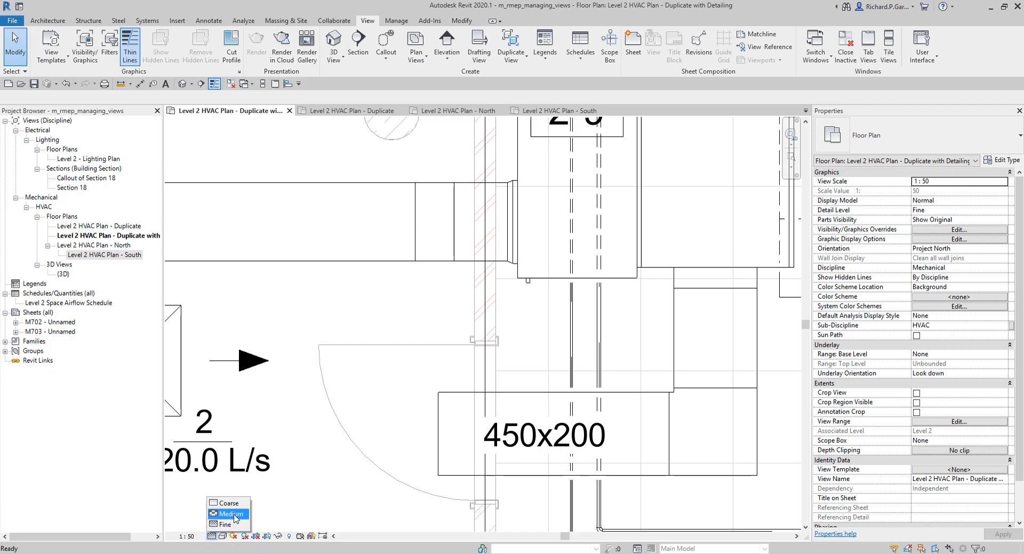
click(235, 516)
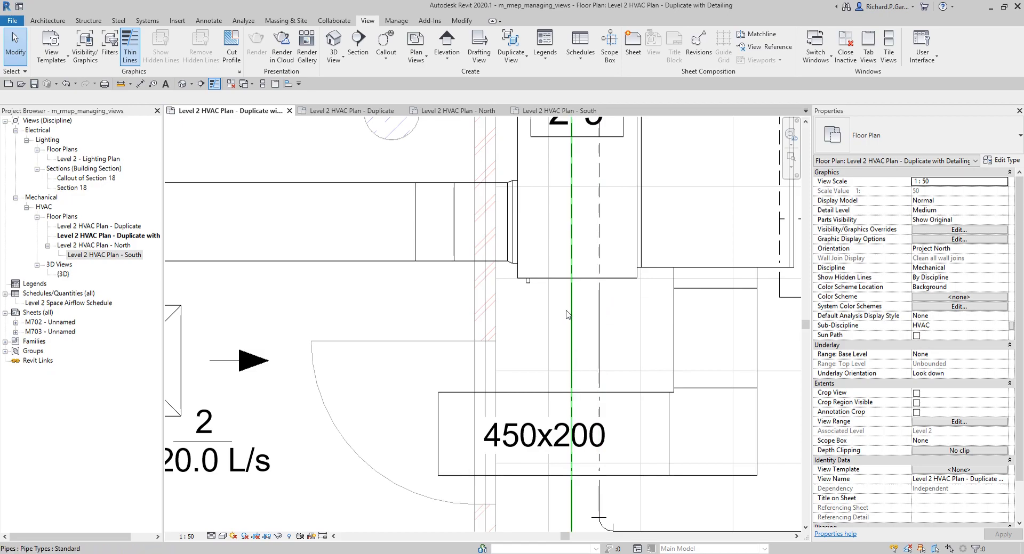
click(211, 536)
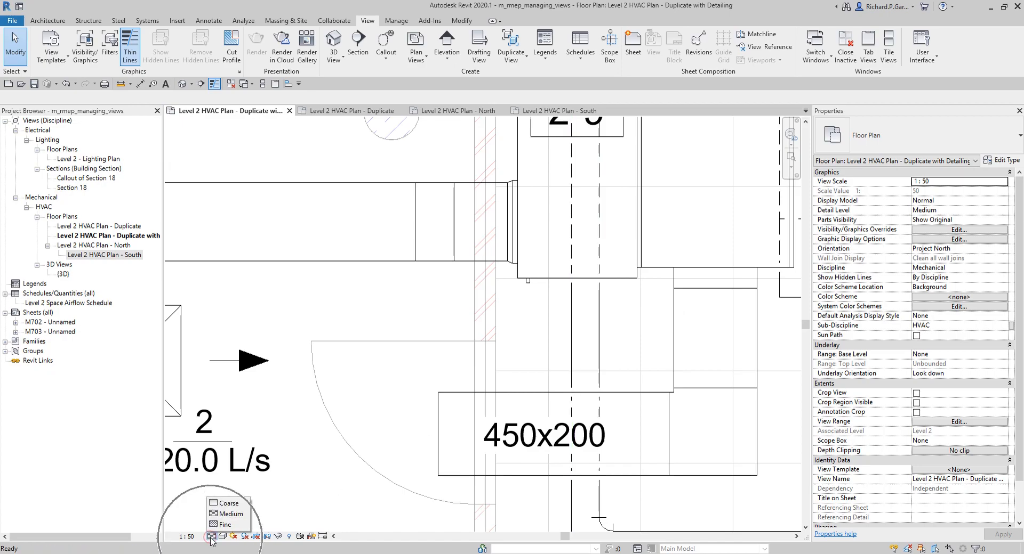
click(230, 504)
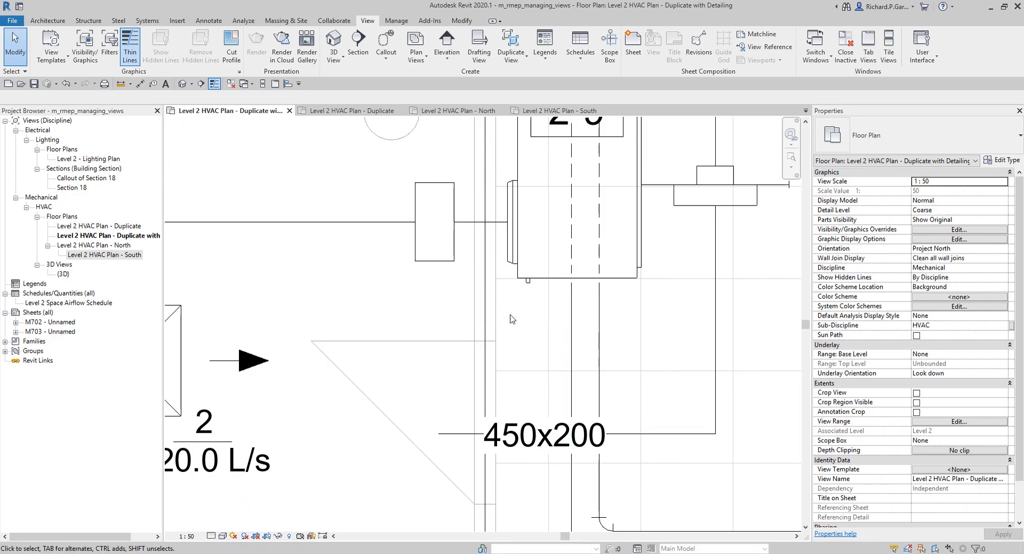
Step: Set the detail level of the Duplicate with Detailing view to Medium
scroll(356, 281, down, 3)
middle_drag(335, 283, 498, 291)
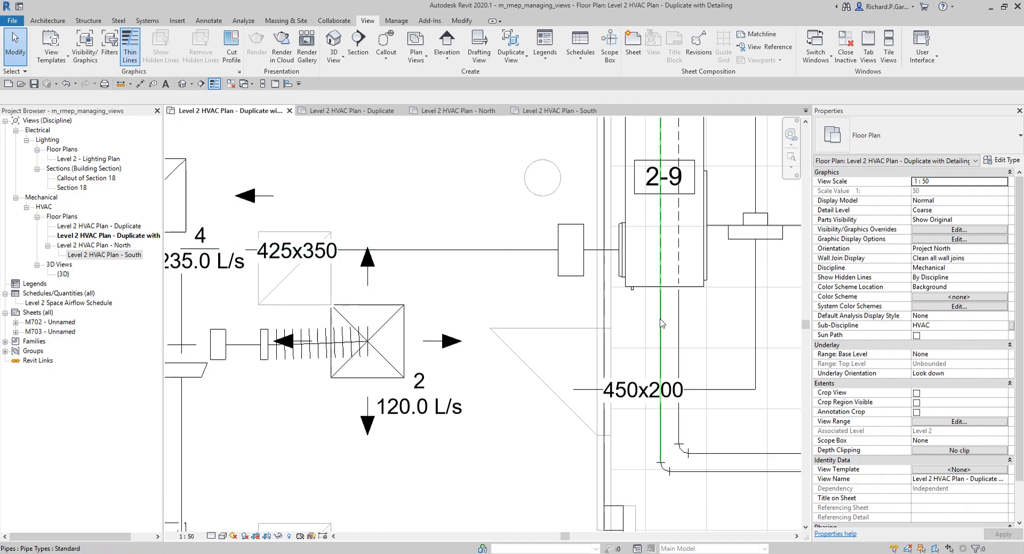
click(212, 537)
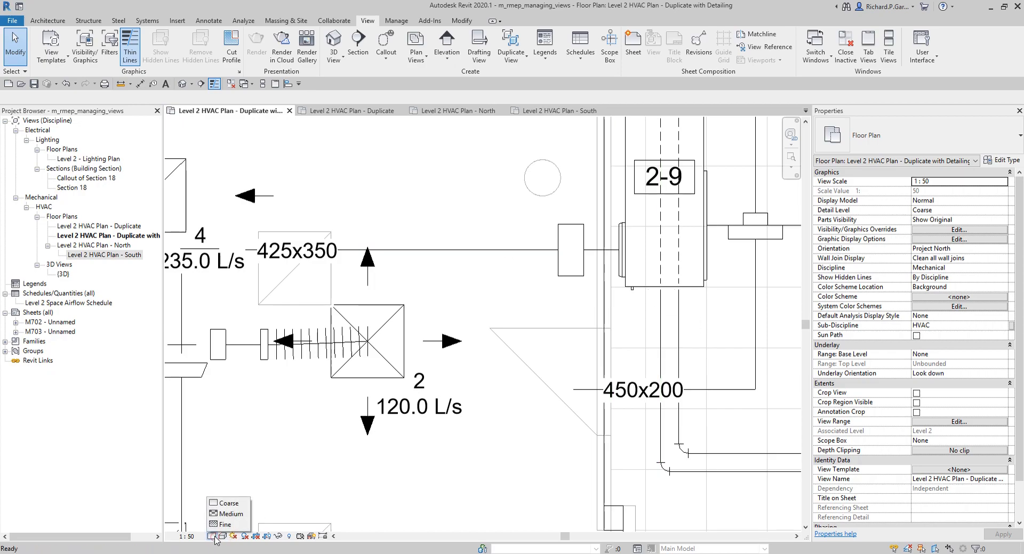
click(229, 518)
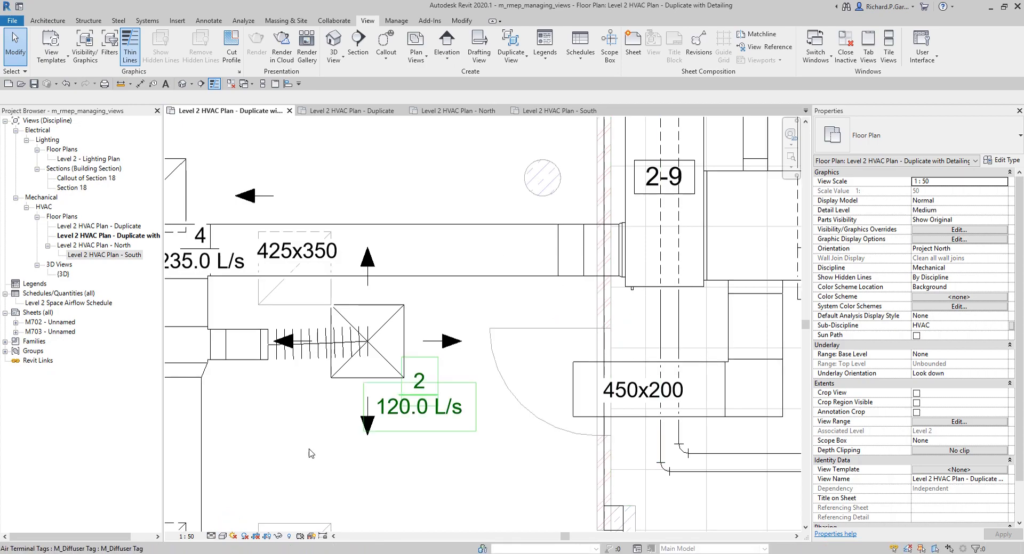
Step: Set the Duplicate with Detailing view's detail level to Fine and review its Visibility/Graphic Overrides for model categories
click(211, 536)
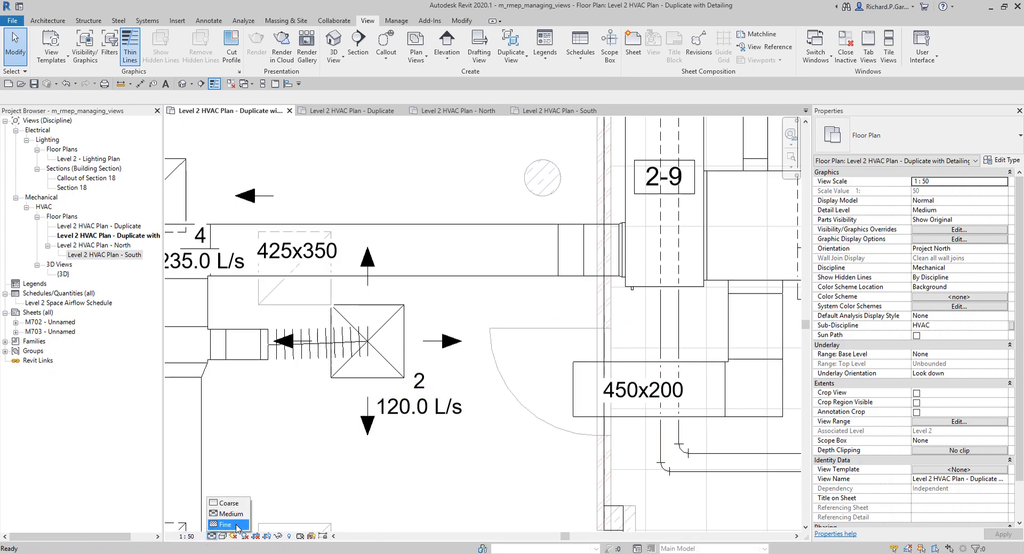
click(224, 524)
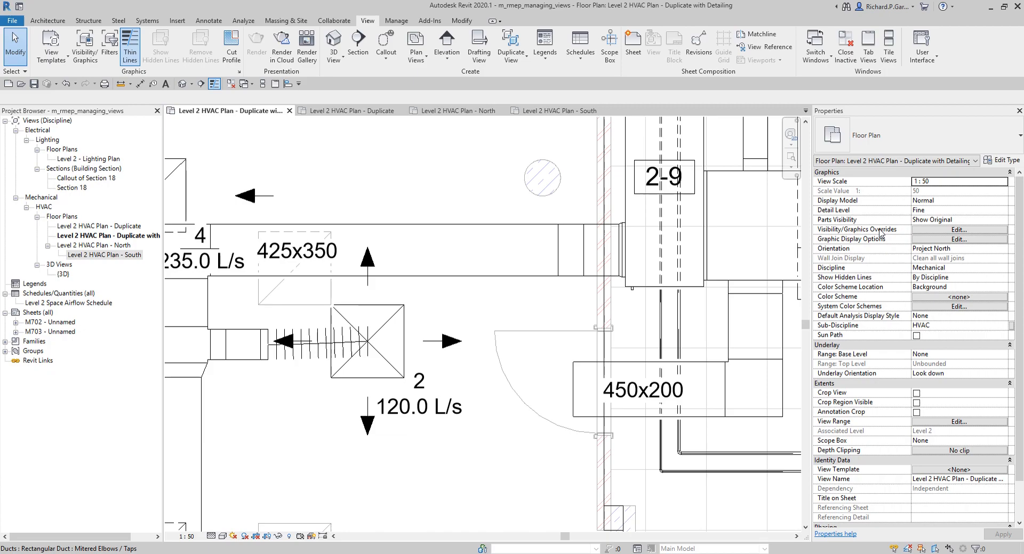
click(953, 230)
click(357, 124)
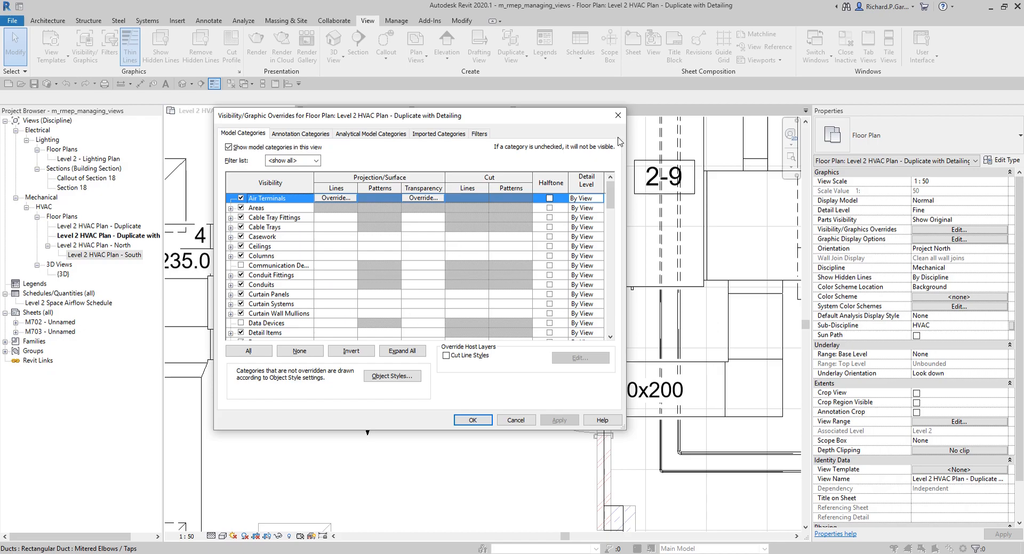
click(618, 116)
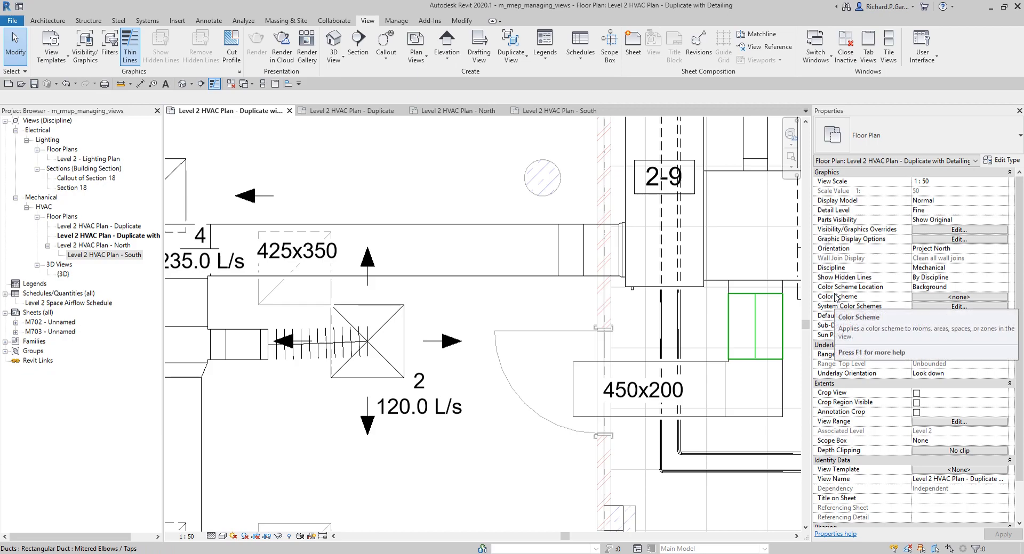
Step: Change the discipline of the Duplicate with Detailing plan view to Electrical
scroll(434, 172, down, 6)
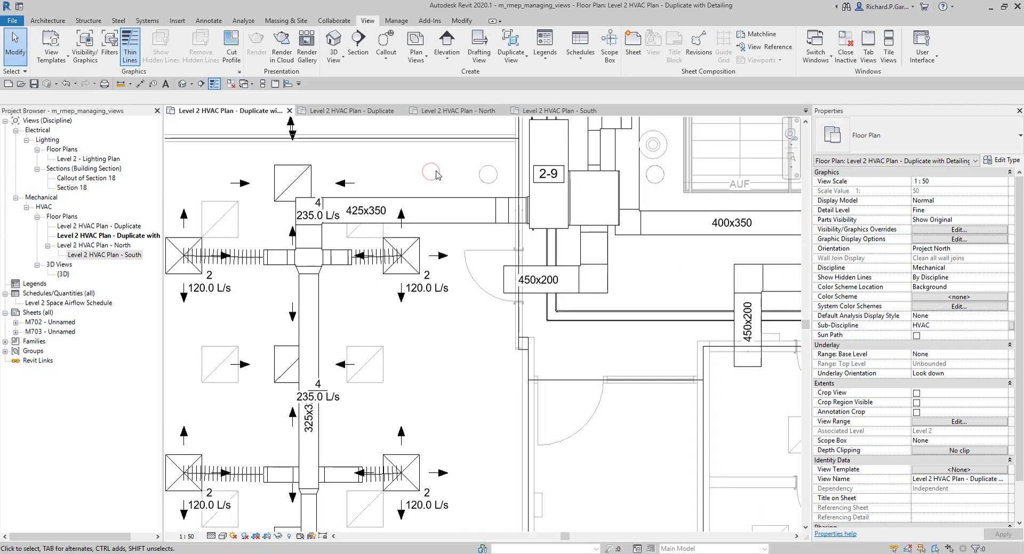
middle_drag(617, 252, 549, 295)
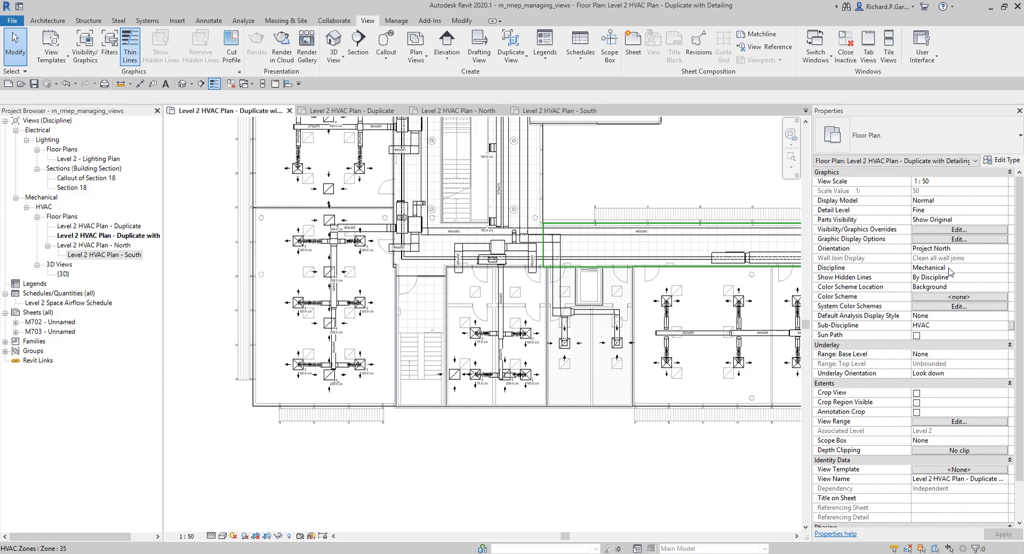
scroll(496, 265, down, 1)
middle_drag(546, 270, 498, 346)
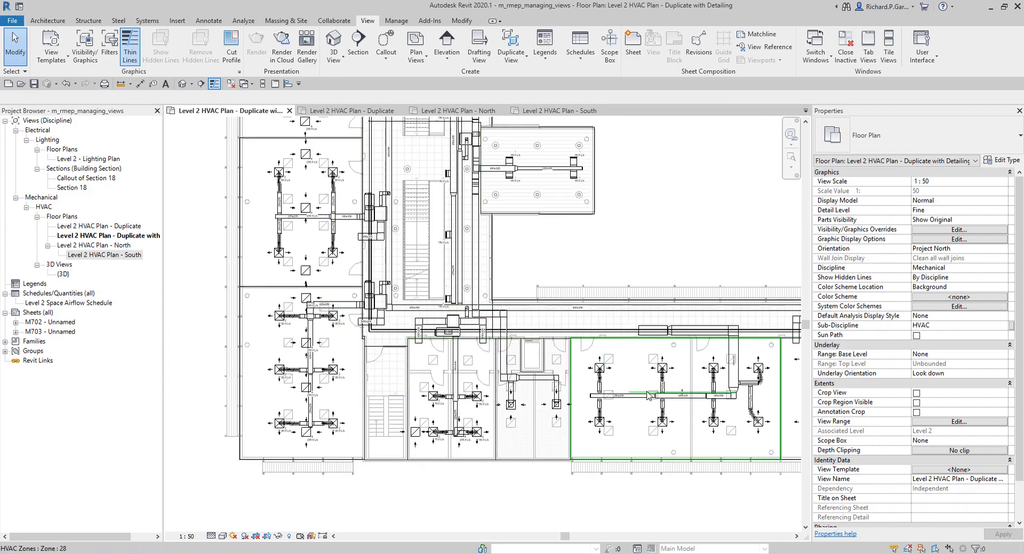
click(967, 268)
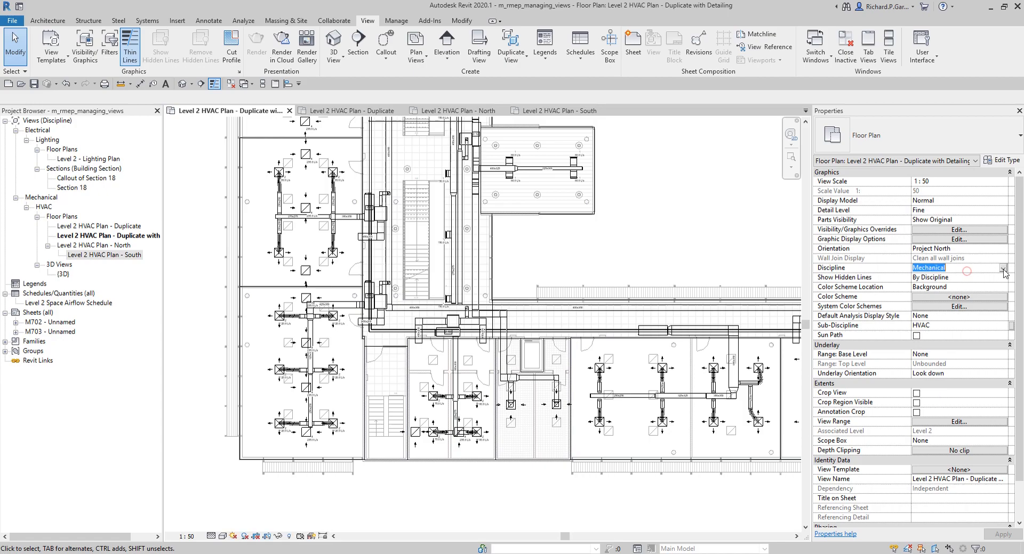
click(1002, 269)
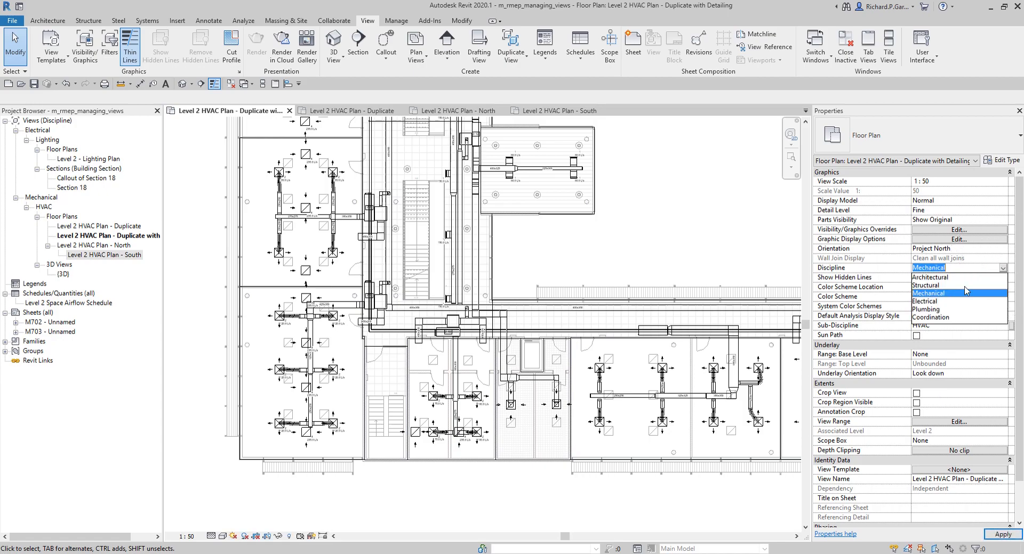
click(932, 302)
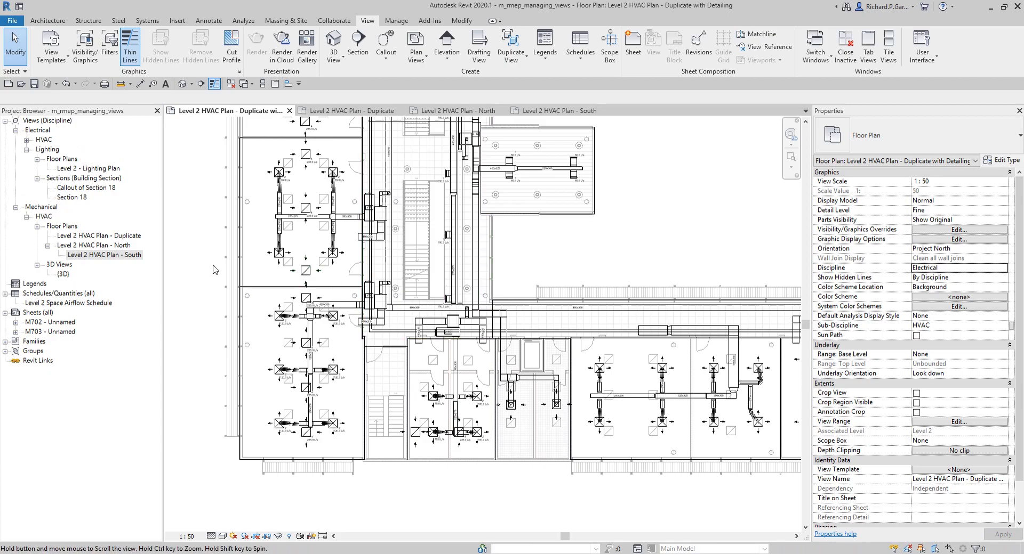
Step: Locate the Duplicate with Detailing plan under Electrical, HVAC, and compare its browser grouping with the Discipline and Sub-Discipline properties
click(26, 140)
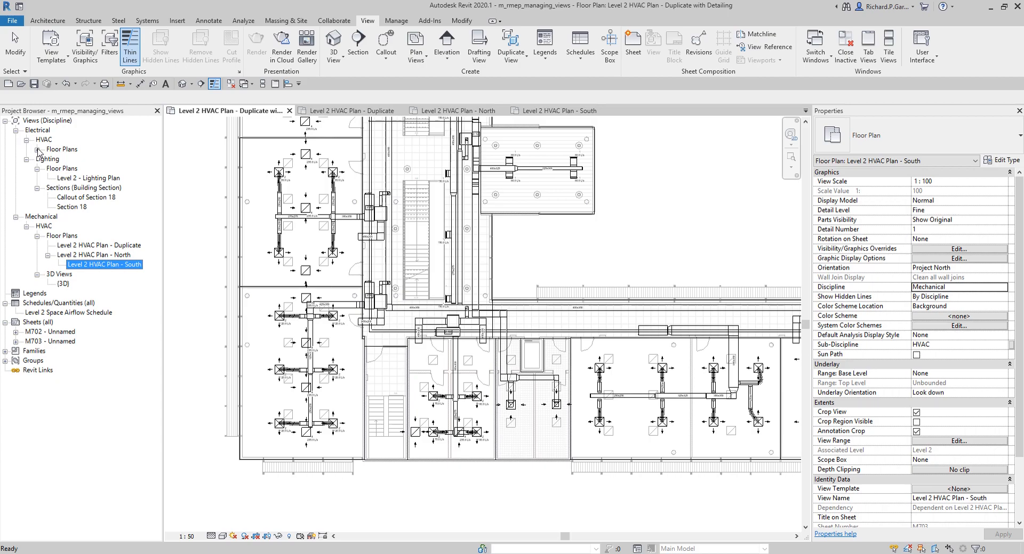
click(37, 149)
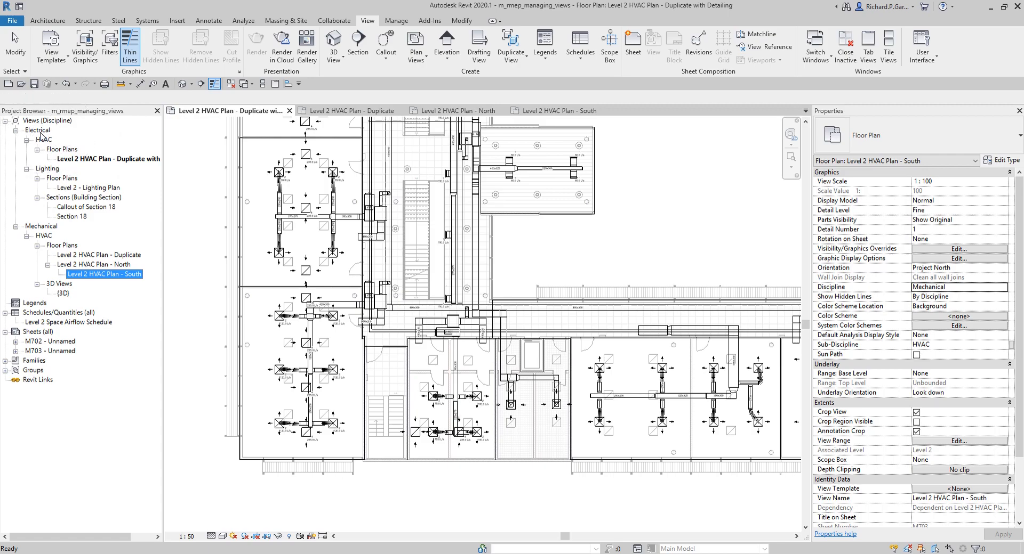
click(632, 212)
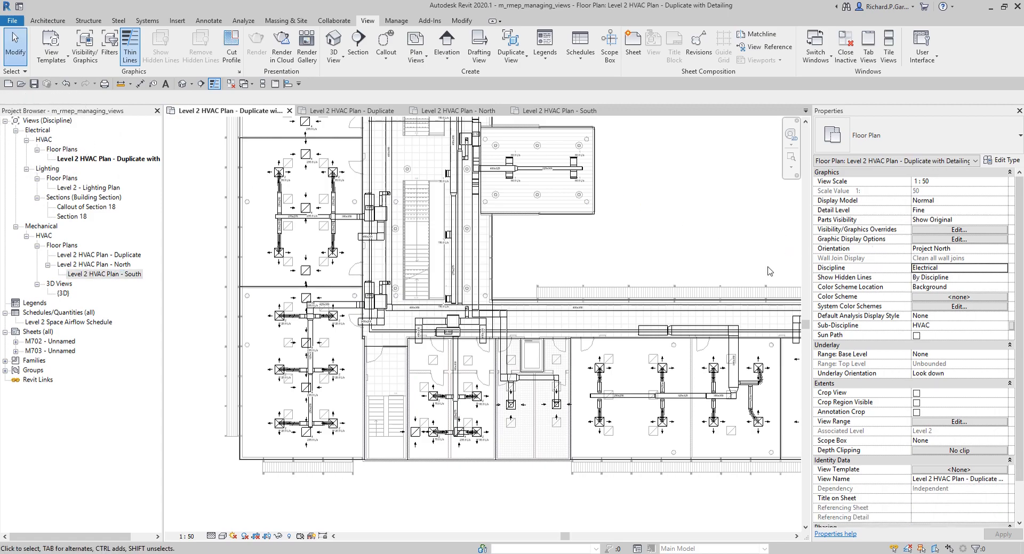
click(140, 159)
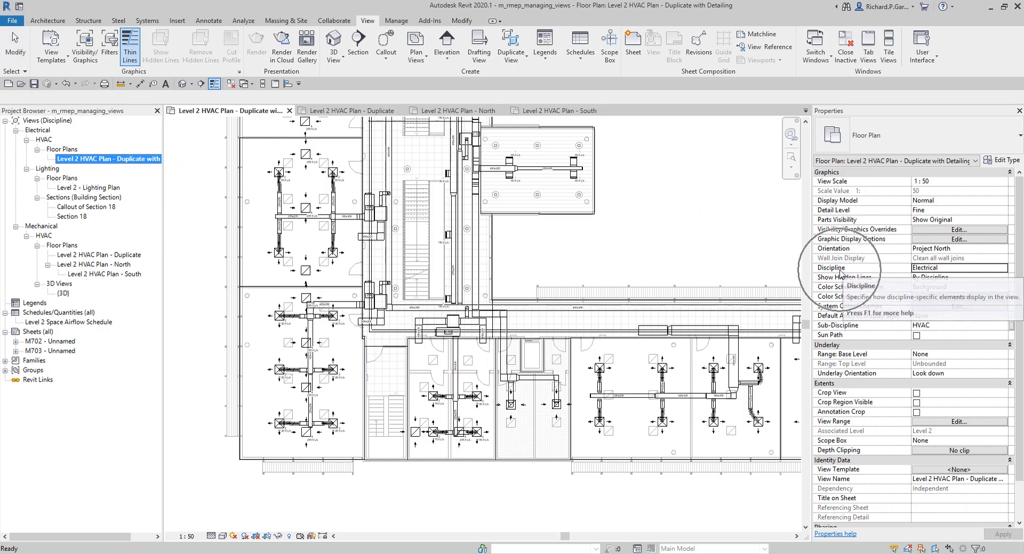
click(36, 130)
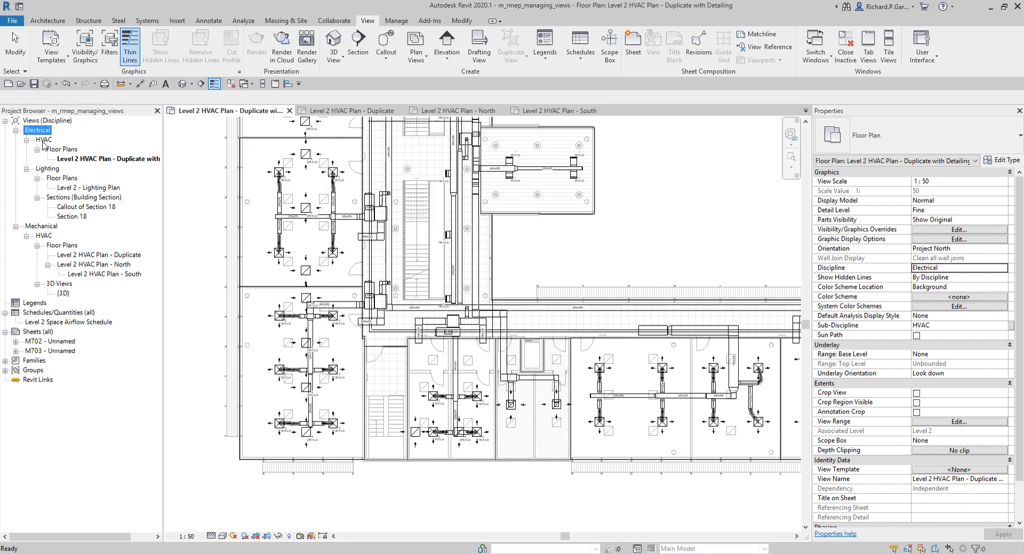
click(43, 140)
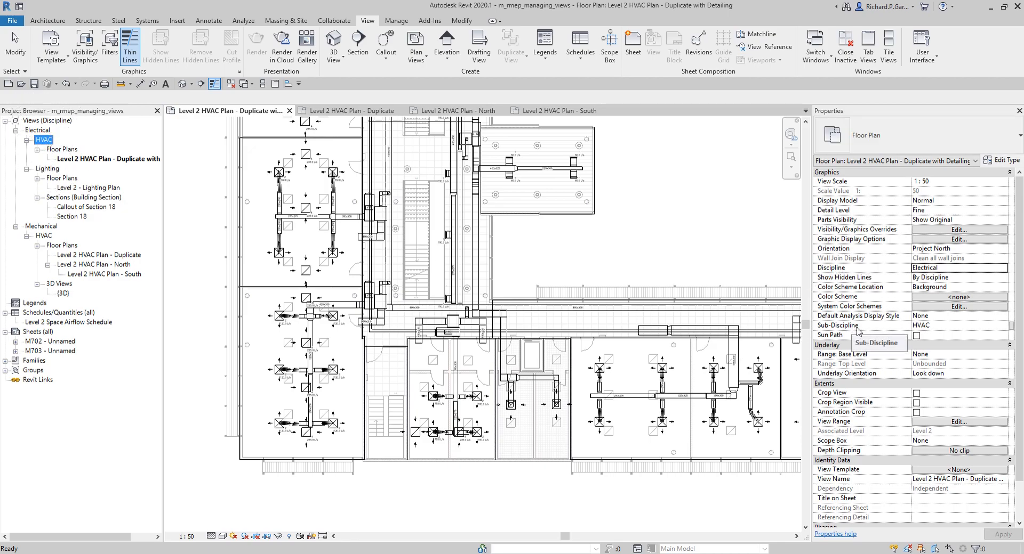
click(937, 327)
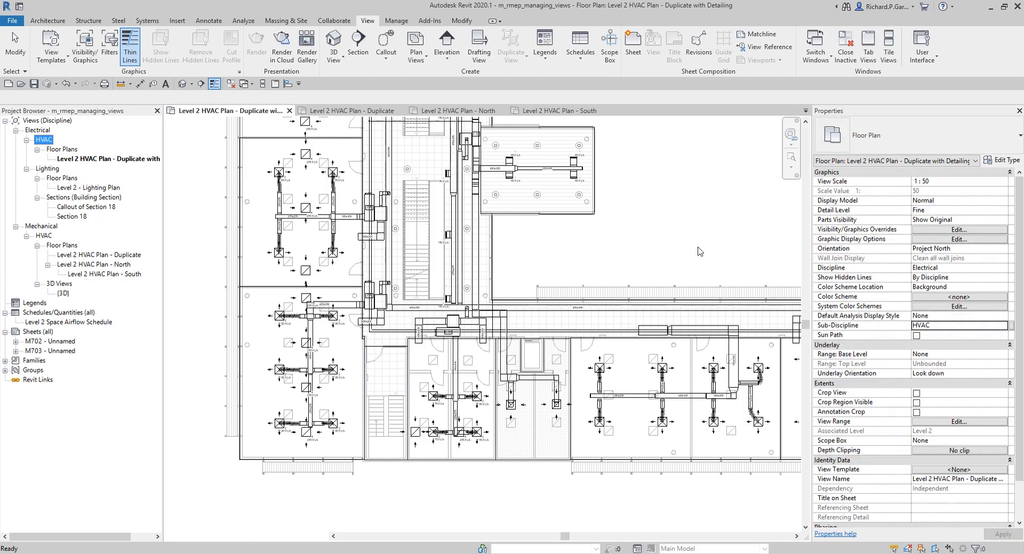
Step: Set the discipline of the Duplicate with Detailing plan view back to Mechanical
click(971, 268)
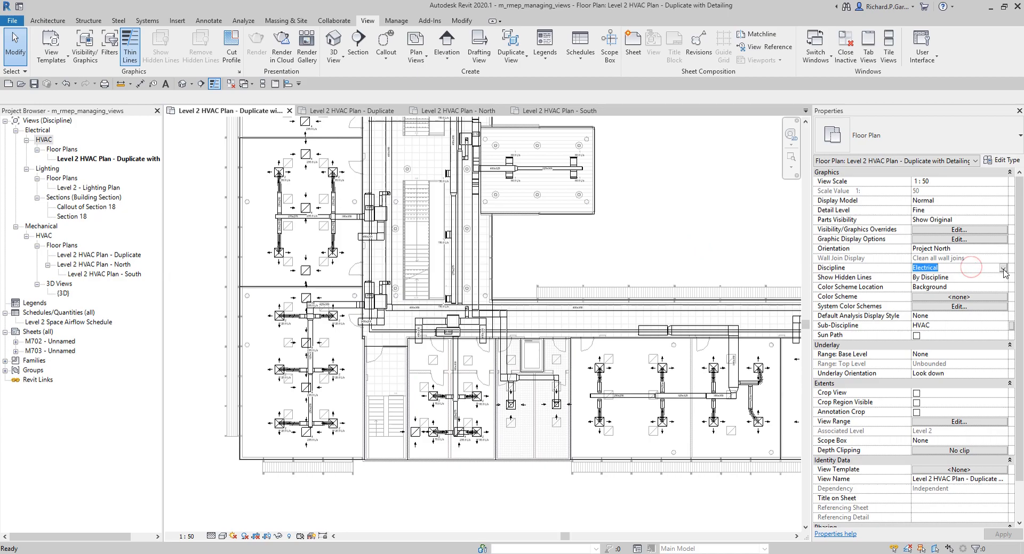
click(1003, 268)
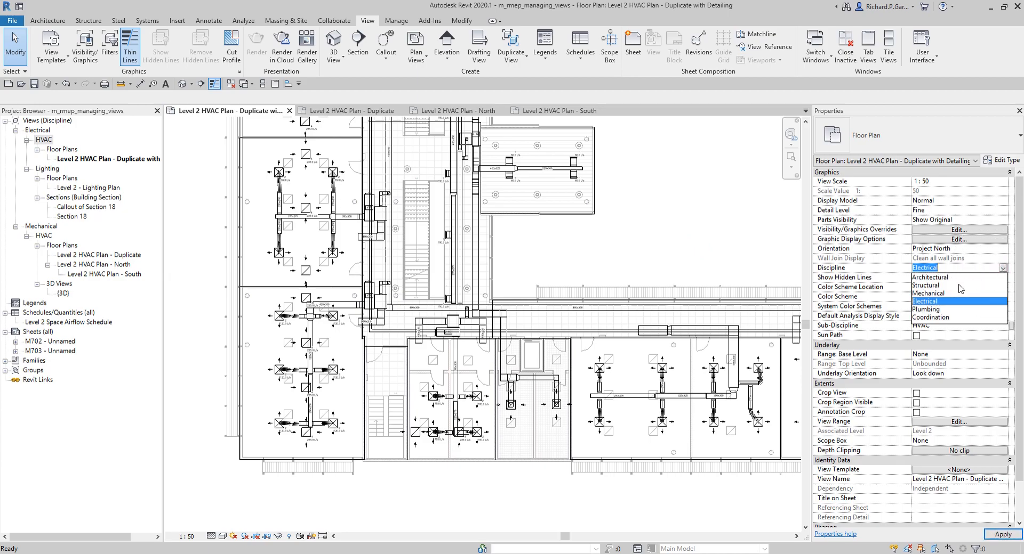
click(931, 294)
click(930, 295)
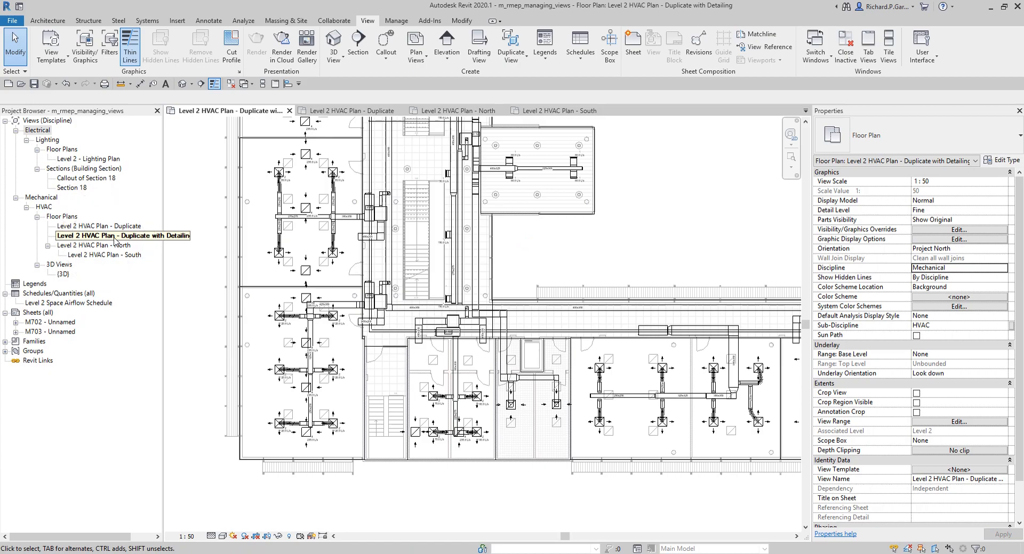
key(ctrl)
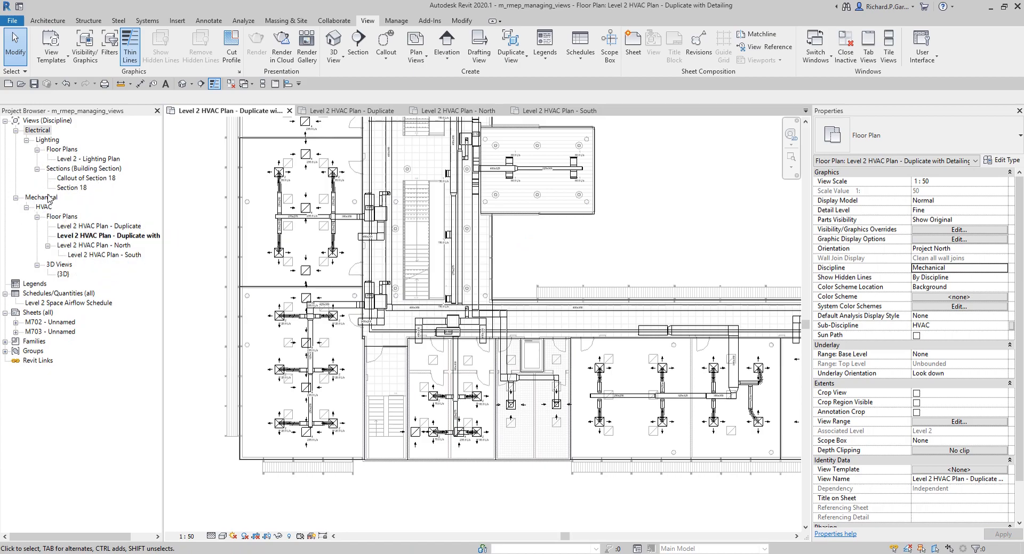
Step: Open the default 3D view of the building and close all inactive views
scroll(623, 243, down, 2)
middle_drag(576, 287, 484, 372)
scroll(599, 292, down, 2)
middle_drag(613, 295, 514, 361)
scroll(514, 361, down, 1)
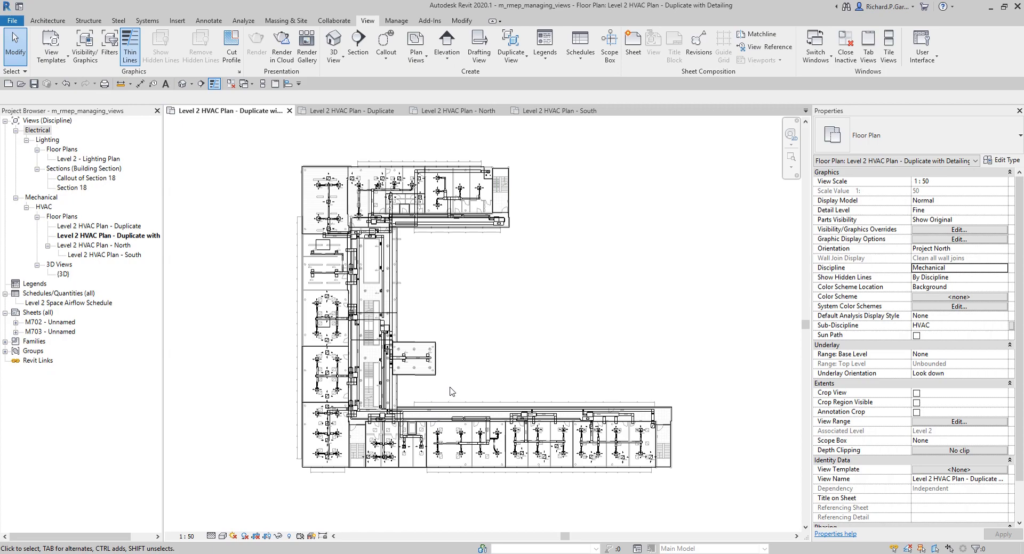
key(ctrl)
click(182, 85)
key(ctrl)
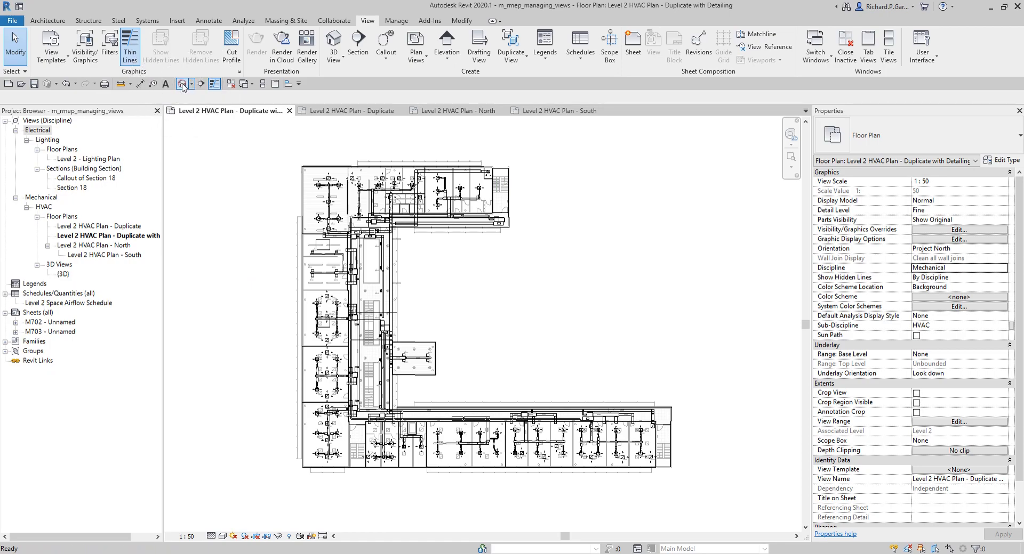
click(182, 85)
key(ctrl)
click(582, 324)
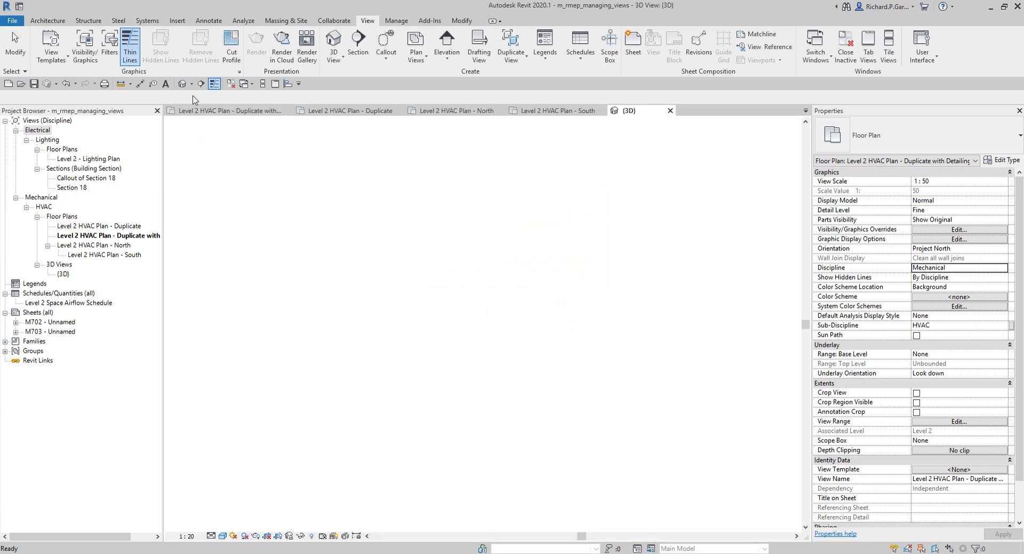
click(231, 83)
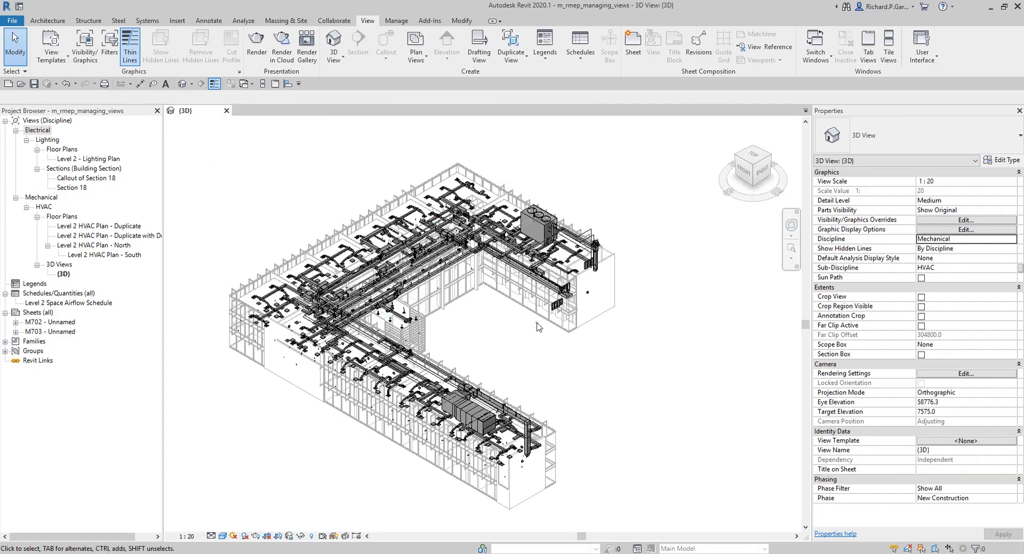
Step: Try temporarily hiding the category of a 325x325 rectangular duct in the 3D view and reset the temporary hide
scroll(537, 328, up, 5)
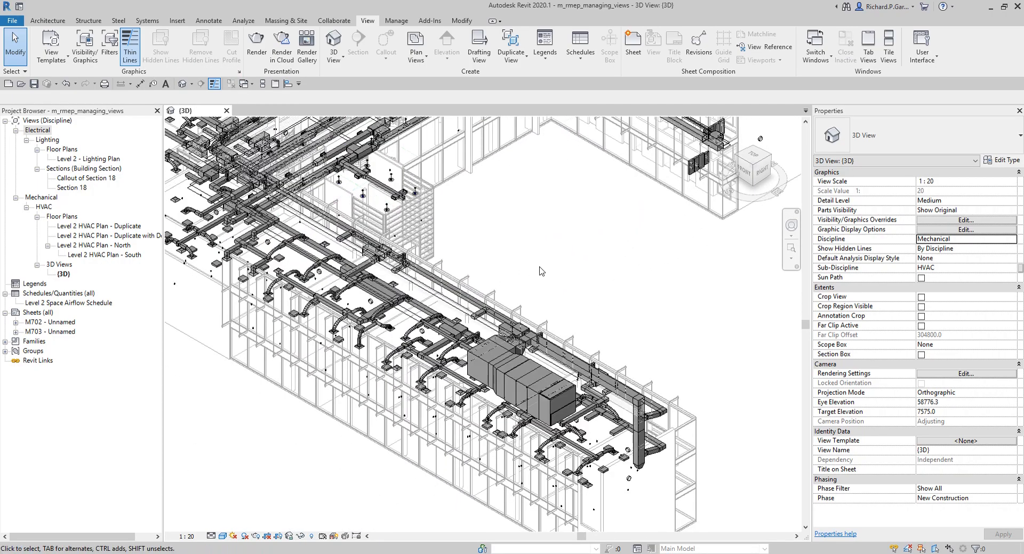
scroll(437, 341, up, 6)
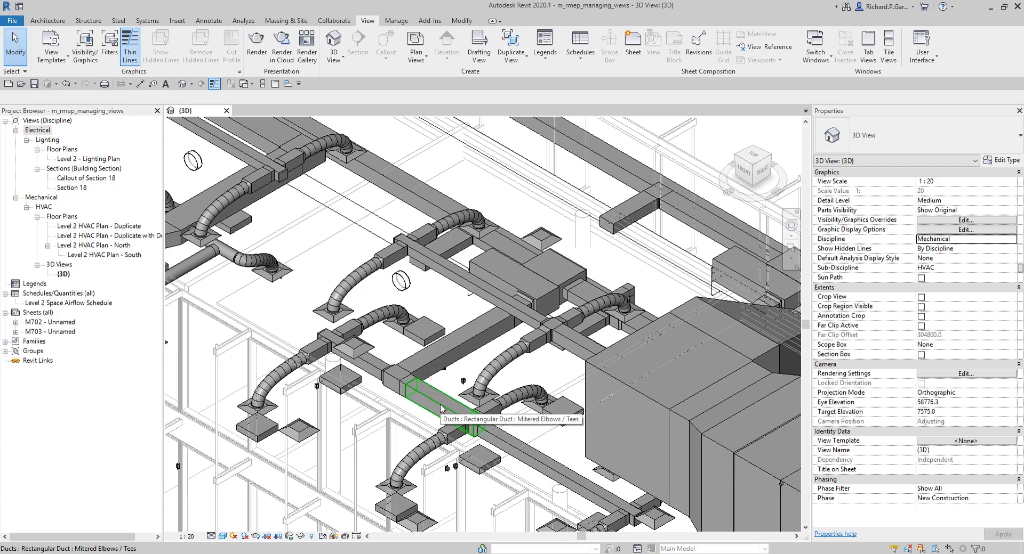
click(441, 409)
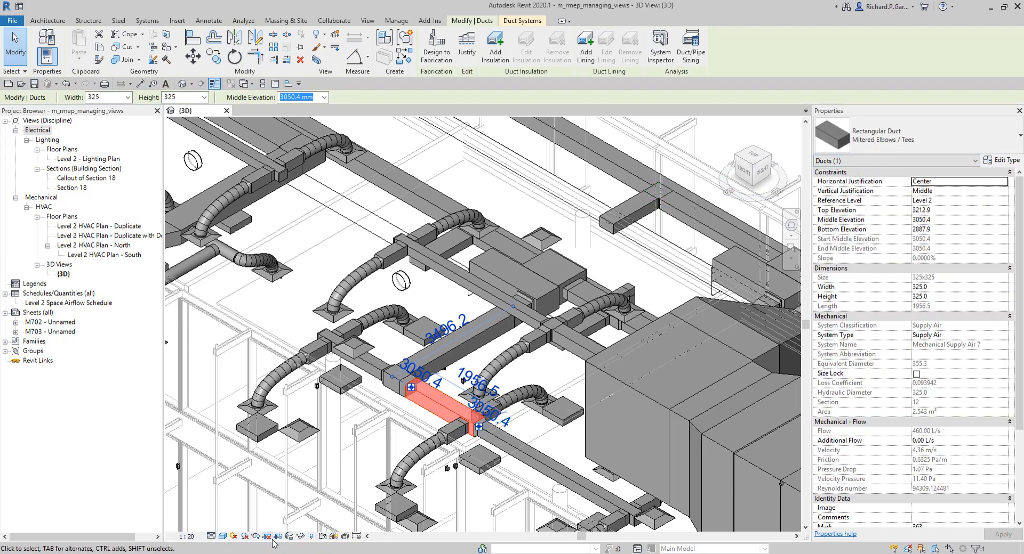
click(302, 536)
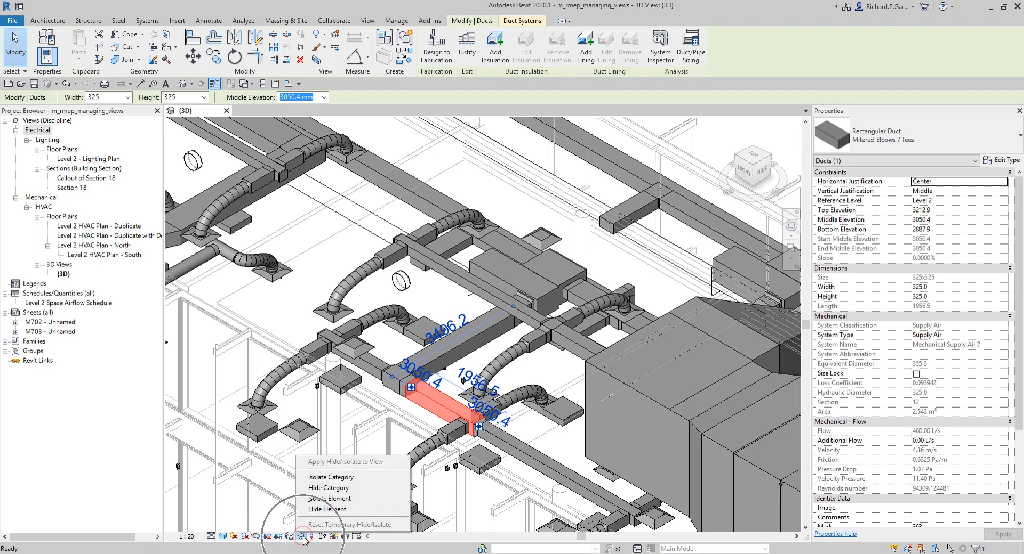
click(323, 490)
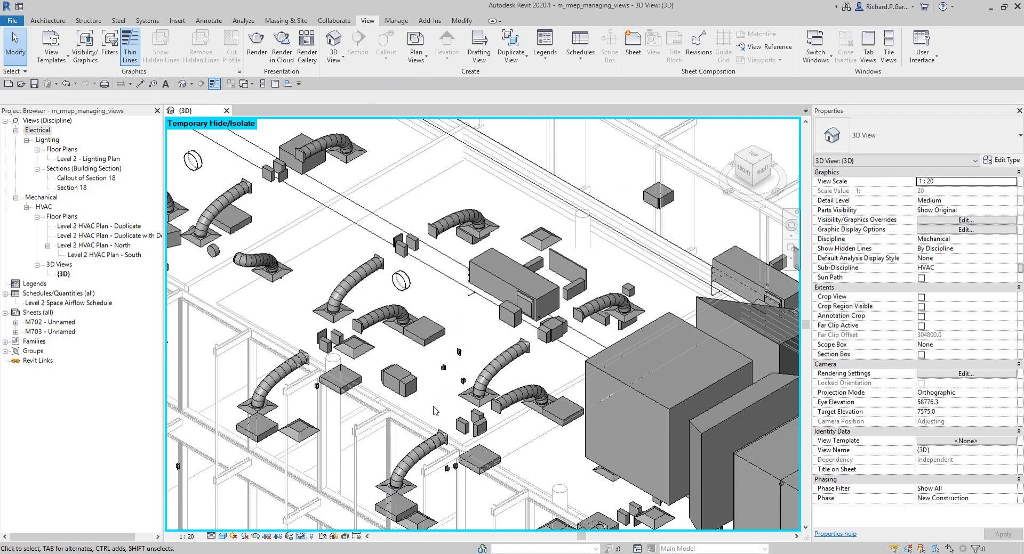
click(301, 537)
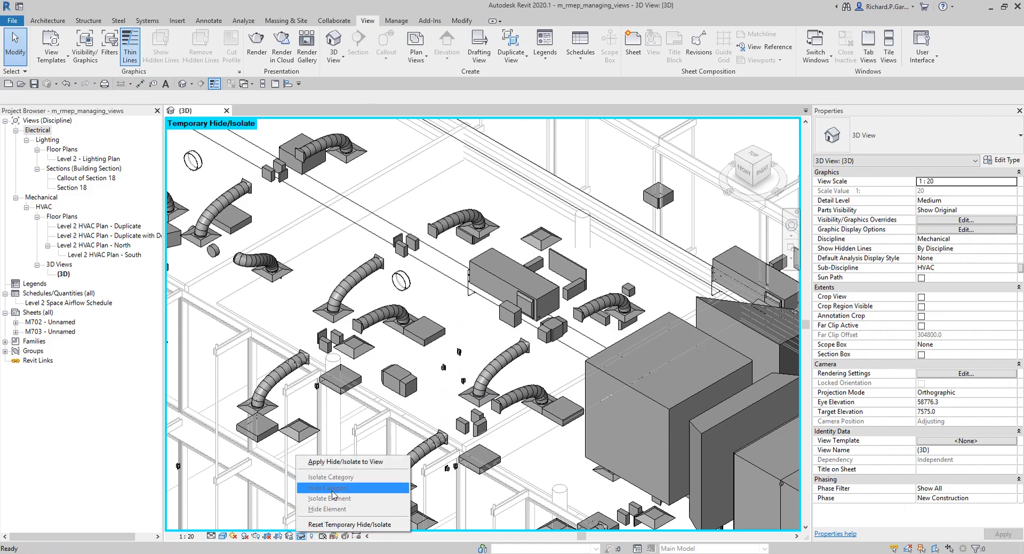
click(337, 526)
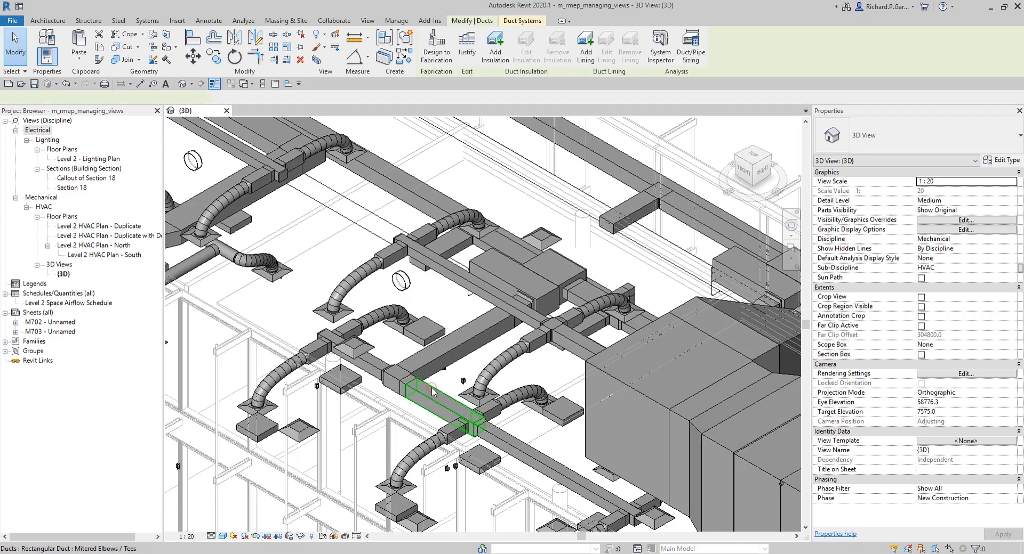
Step: Temporarily isolate the category of the same 325x325 rectangular duct in the 3D view
click(432, 393)
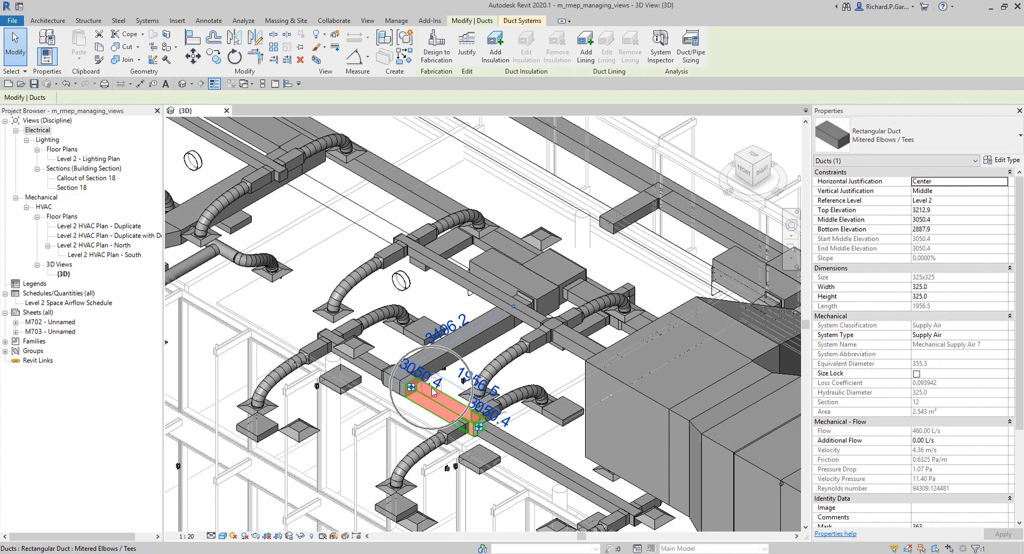
click(300, 537)
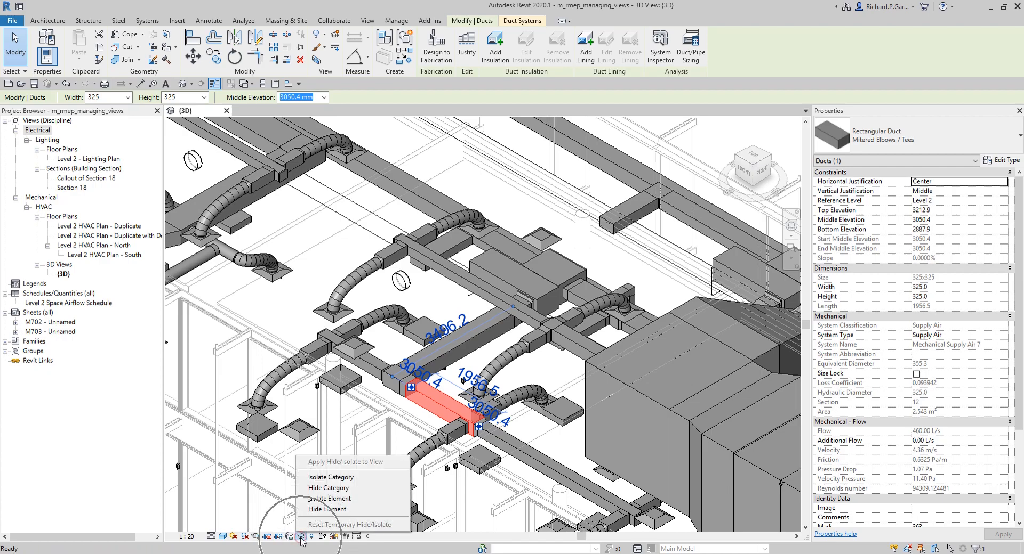
click(331, 480)
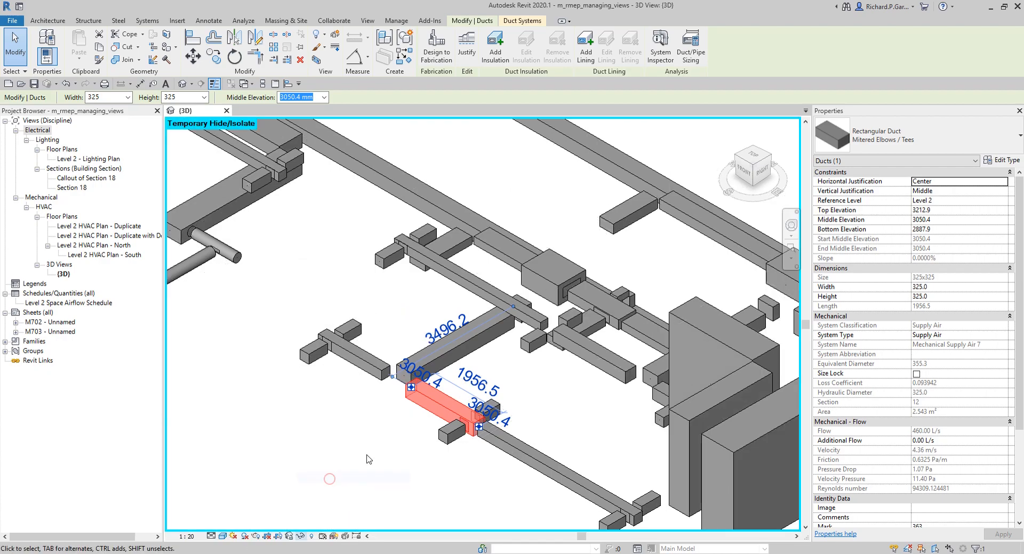
Step: Examine the isolated ducts throughout the building and check the category of the large 2900x2600 supply air duct
click(355, 430)
scroll(354, 431, down, 10)
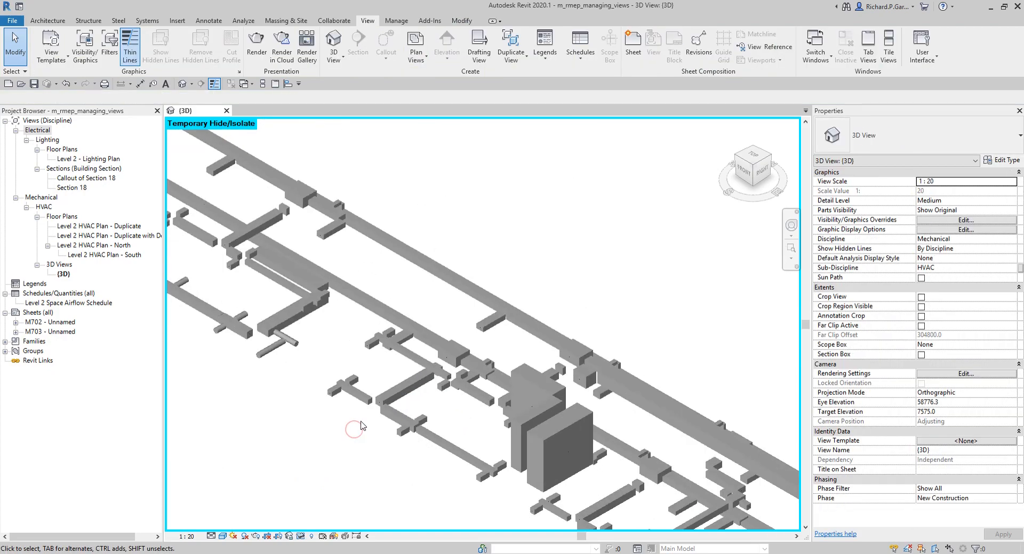
shift+middle_drag(490, 439, 322, 393)
scroll(461, 405, up, 6)
shift+middle_drag(544, 415, 587, 431)
middle_drag(630, 406, 525, 304)
scroll(514, 345, up, 3)
click(488, 332)
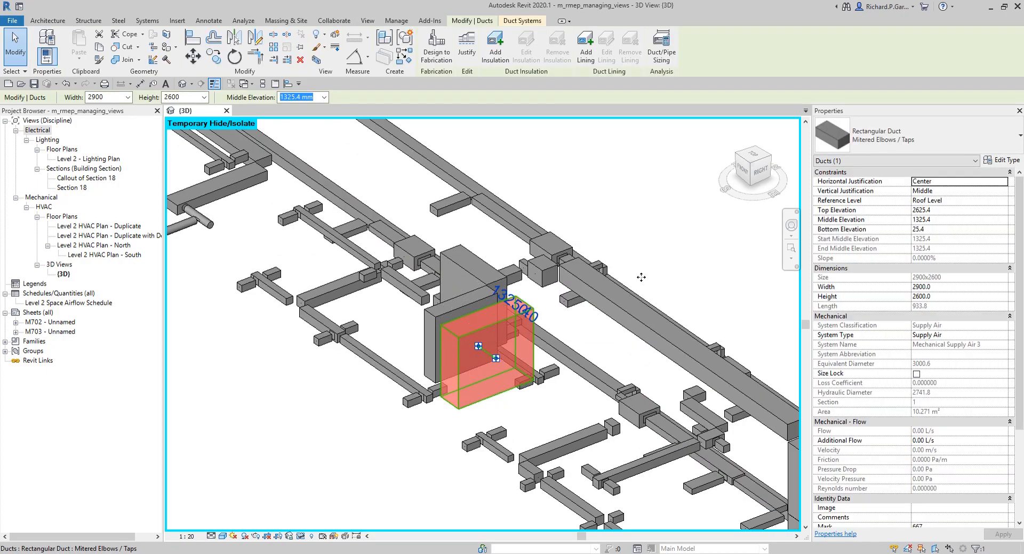
click(830, 162)
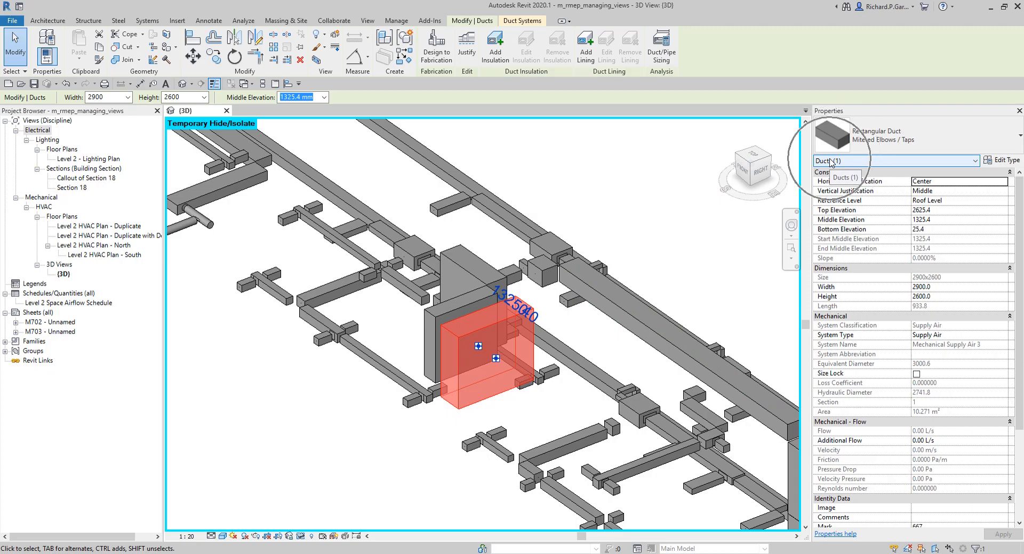
click(645, 224)
scroll(640, 222, down, 5)
middle_drag(669, 238, 610, 301)
scroll(534, 346, down, 4)
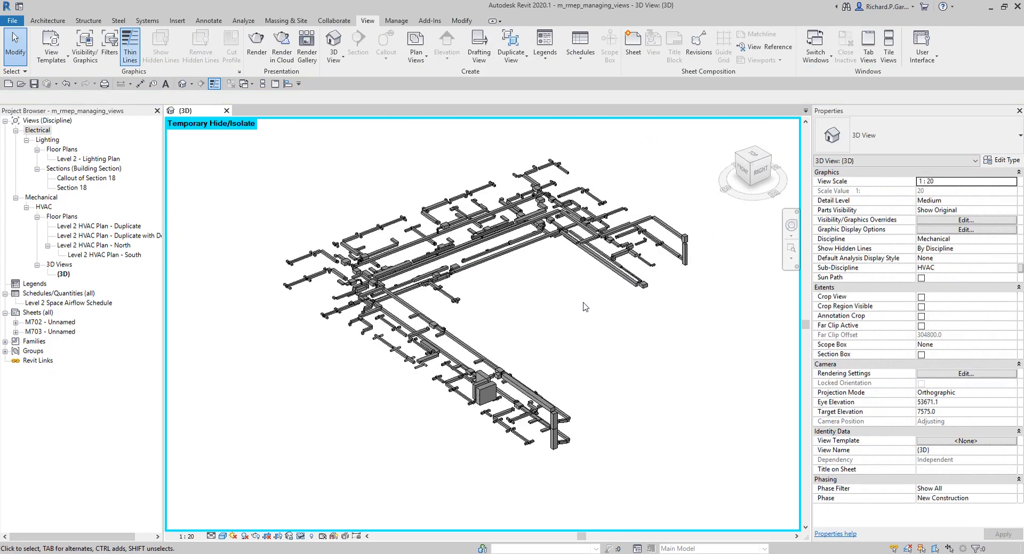
Step: Reset the temporary hide/isolate in the 3D view
key(ctrl)
key(ctrl)
click(301, 536)
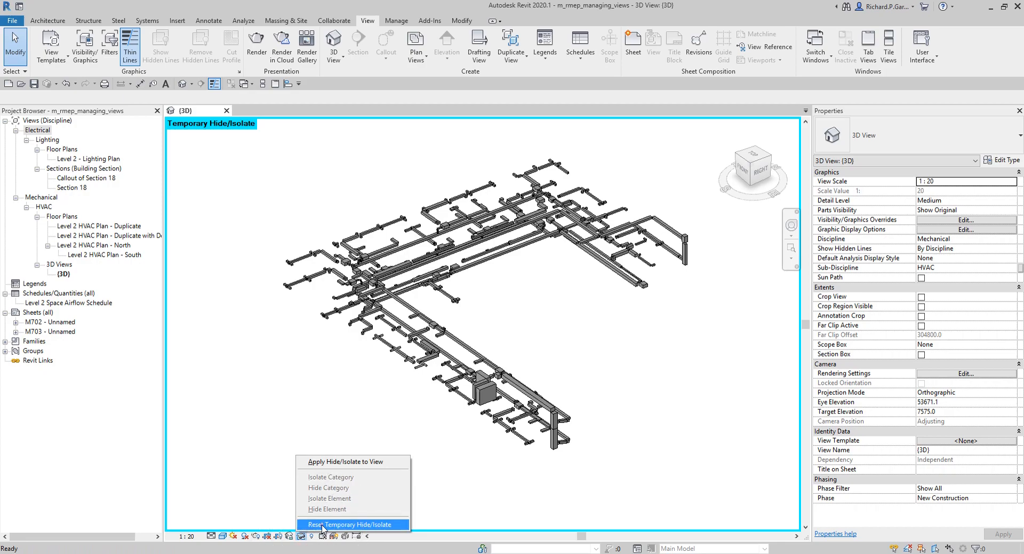
click(321, 525)
Step: Temporarily isolate only the M_Outdoor AHU - Horizontal unit on the roof as an element in the 3D view
scroll(509, 328, up, 5)
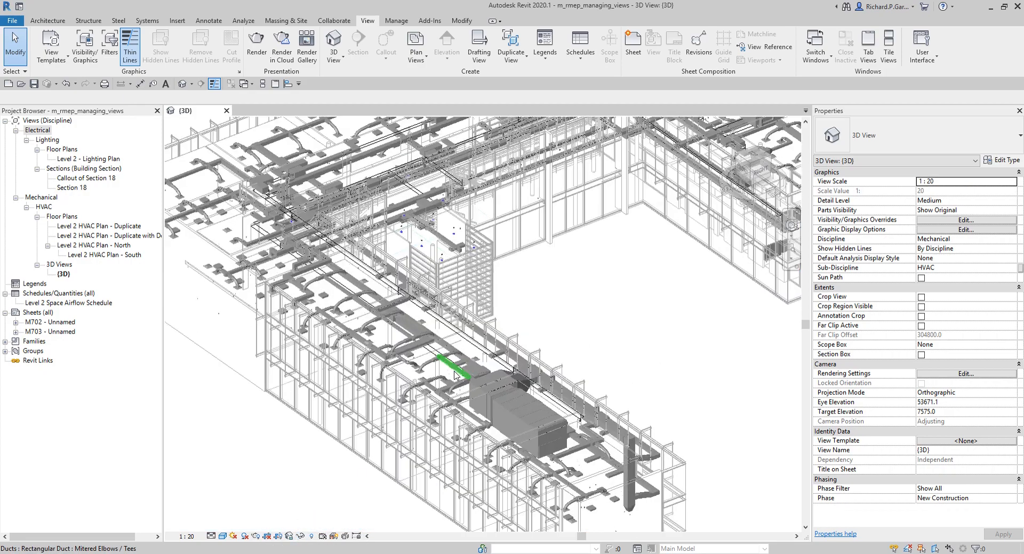
scroll(509, 328, up, 4)
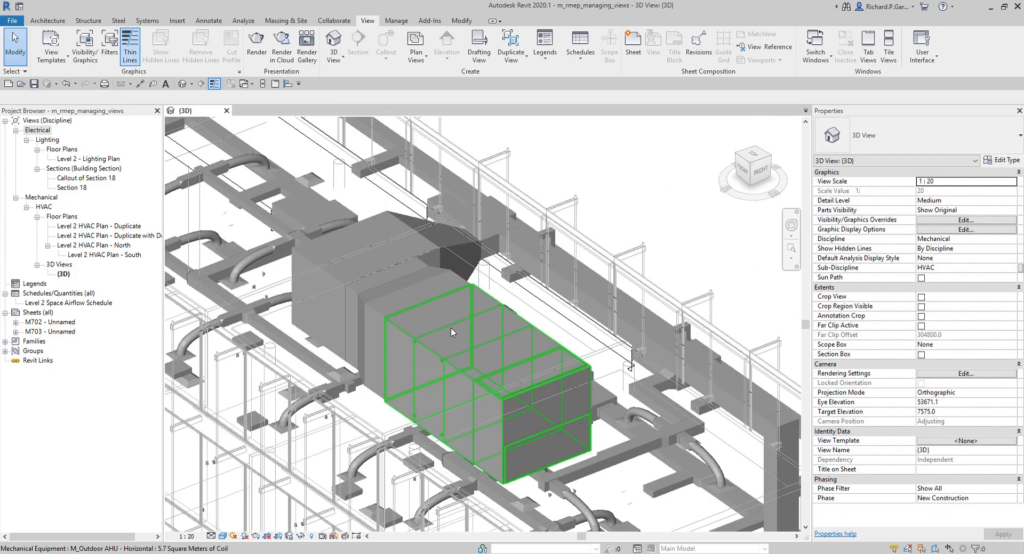
click(451, 332)
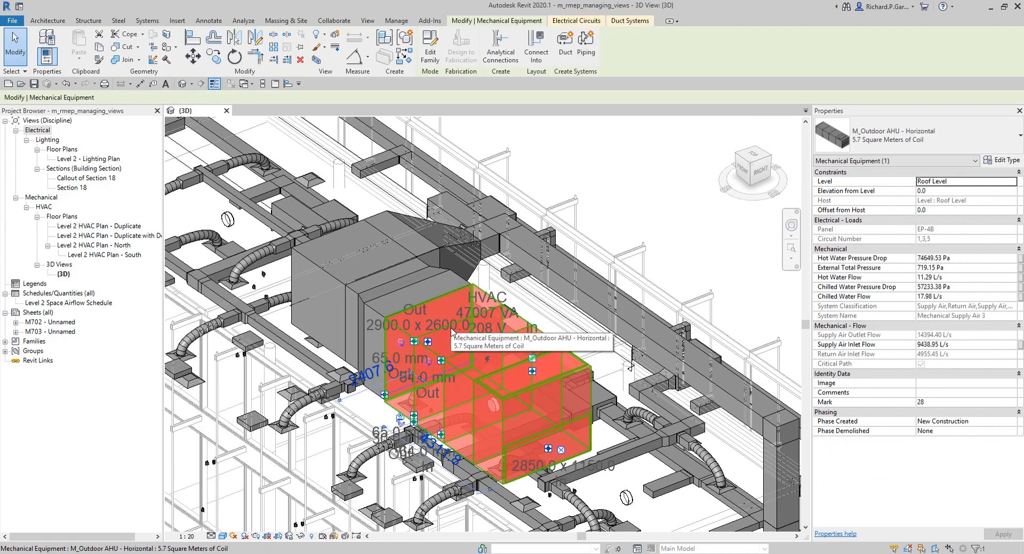
click(299, 538)
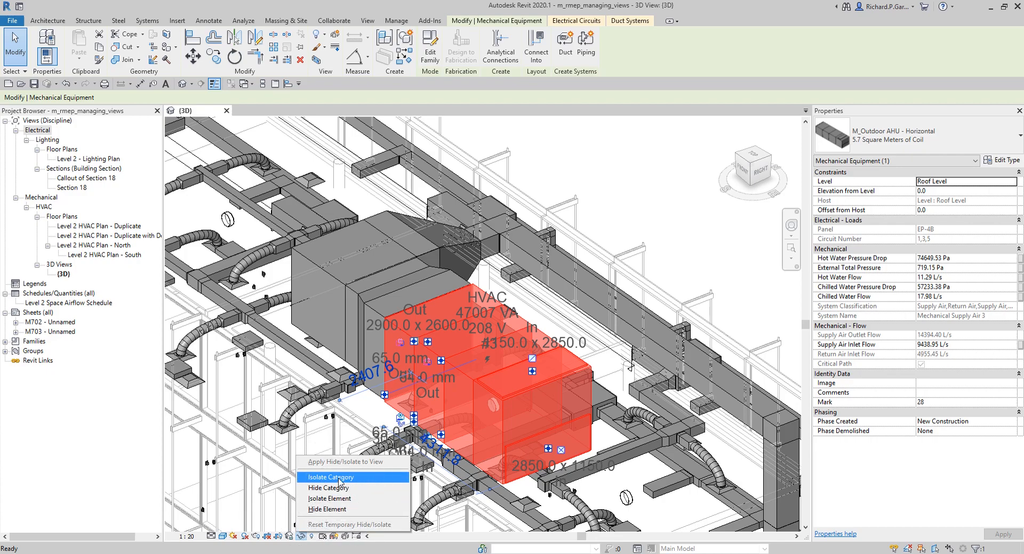
click(339, 500)
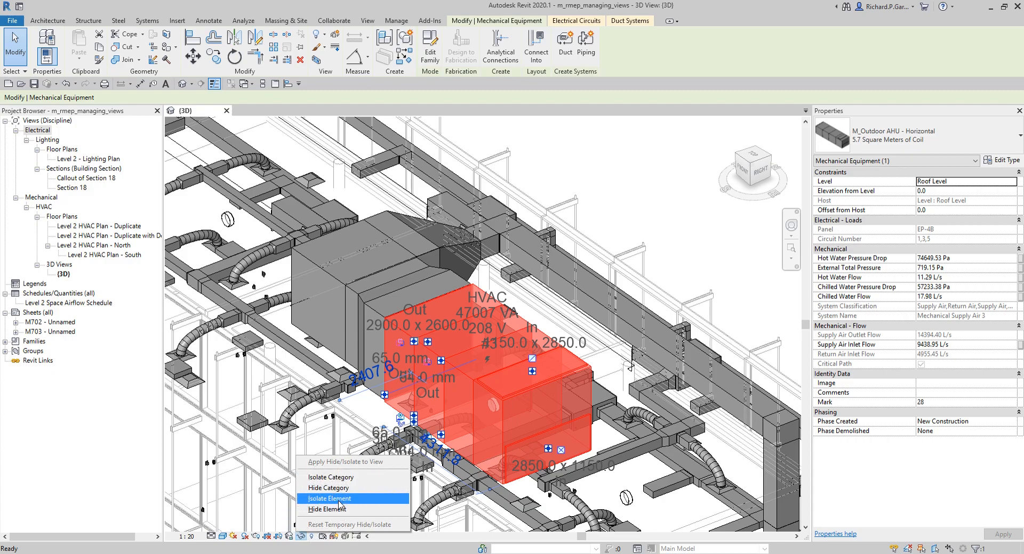
click(339, 501)
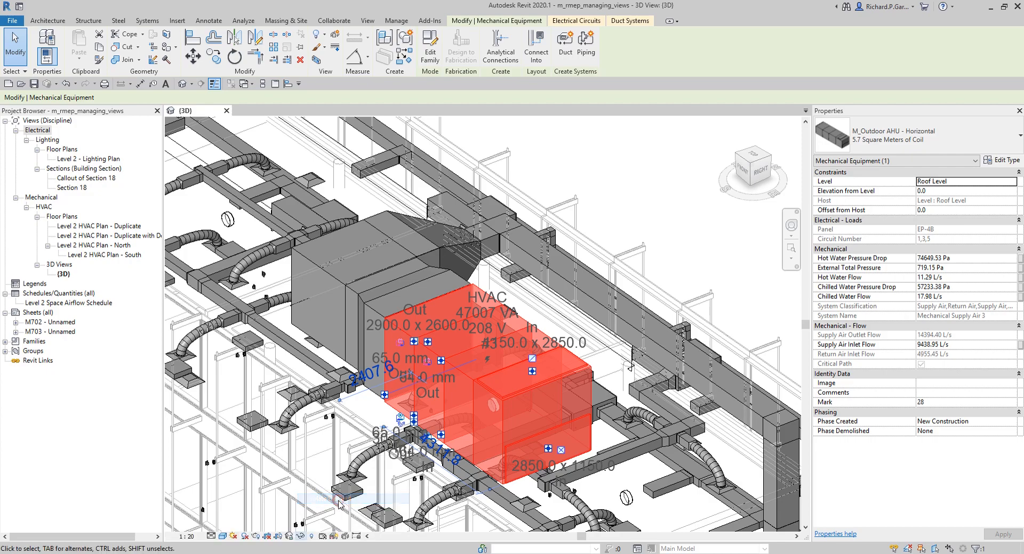
Step: Inspect the isolated outdoor air handling unit from several angles, including its connectors
click(633, 286)
scroll(482, 323, down, 4)
shift+middle_drag(482, 323, 606, 413)
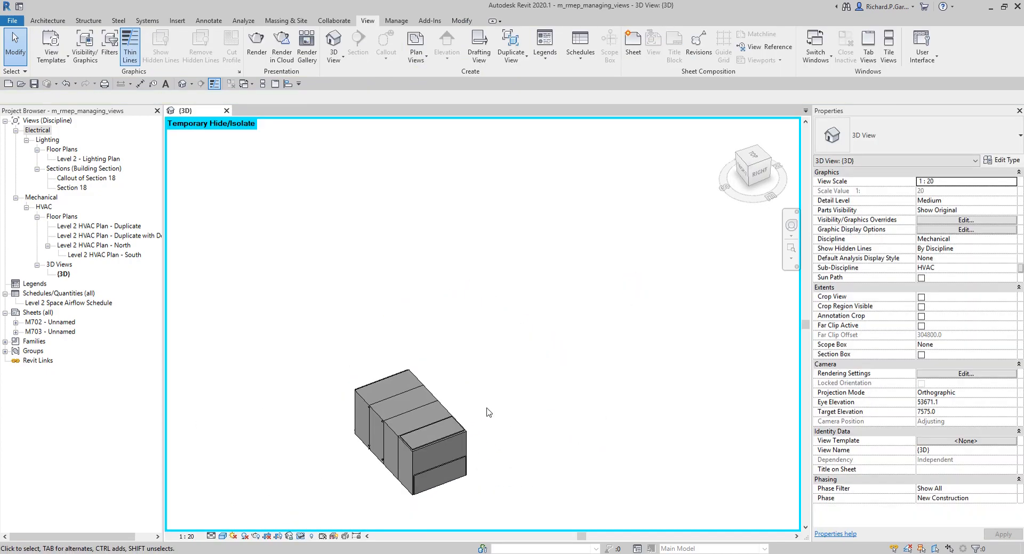
click(434, 437)
shift+middle_drag(514, 448, 540, 356)
scroll(528, 346, up, 3)
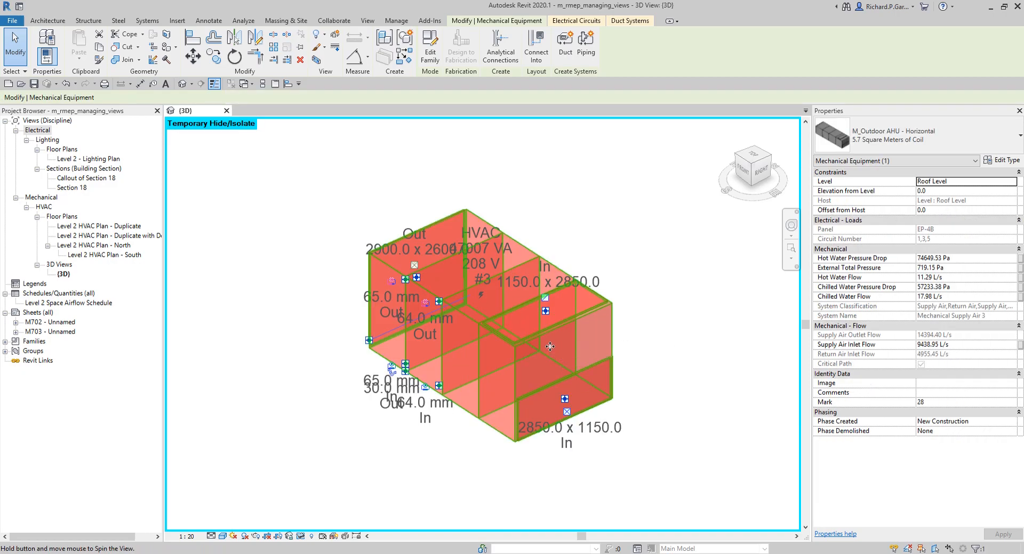
shift+middle_drag(556, 357, 373, 463)
Step: Deselect the air handling unit and reset its temporary isolation
click(499, 479)
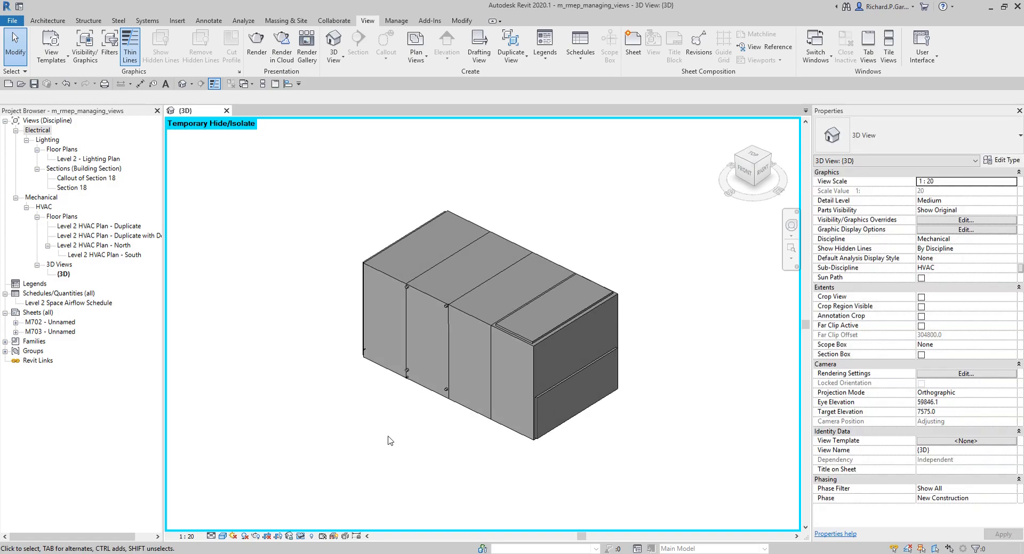
click(301, 536)
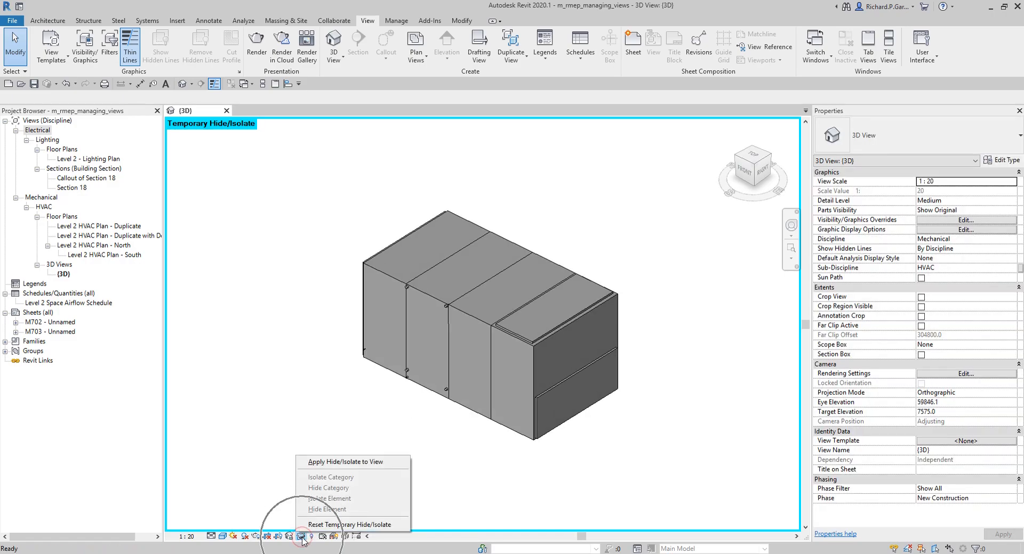
click(341, 524)
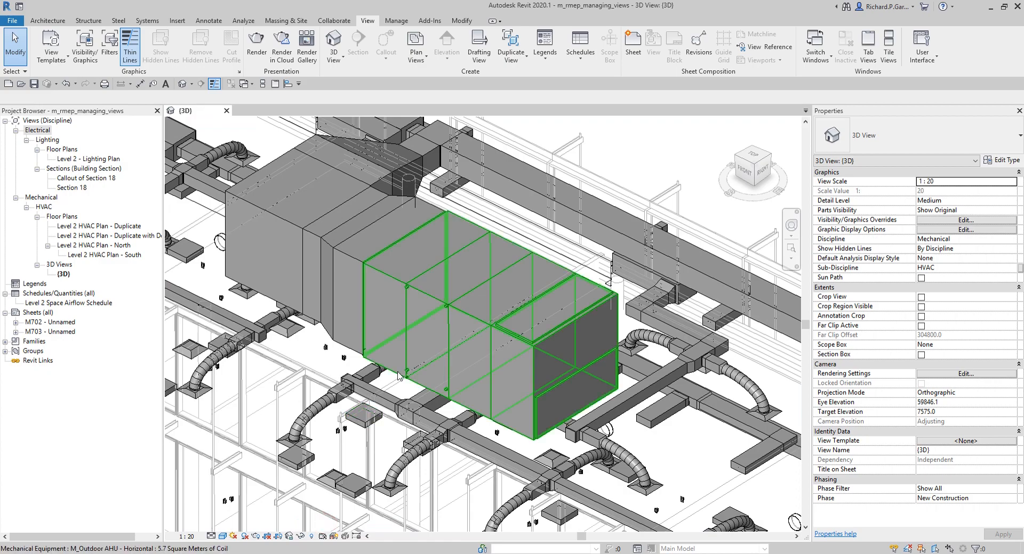
Step: Temporarily hide the category of the 325x325 rectangular duct beside the air handling unit
scroll(400, 376, down, 4)
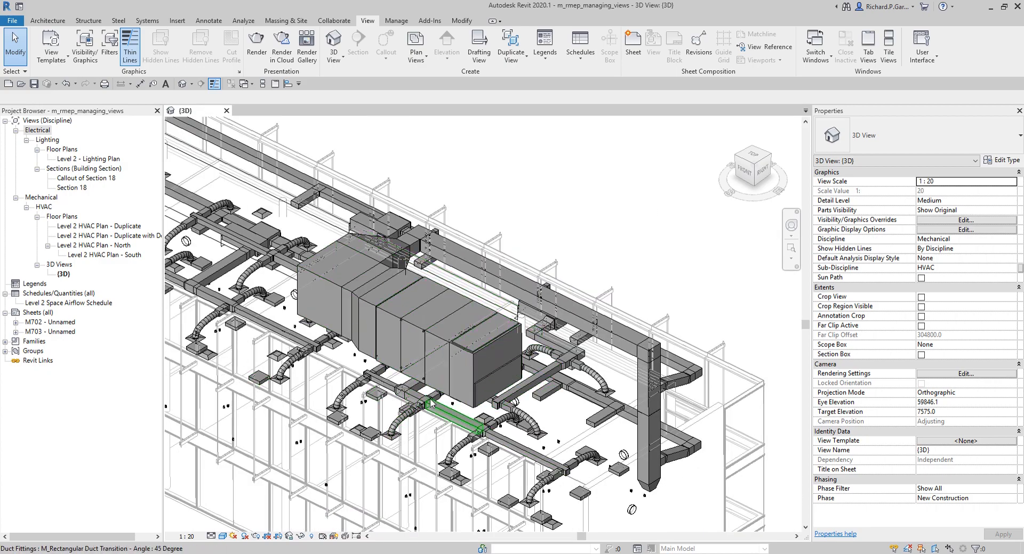
scroll(433, 455, up, 3)
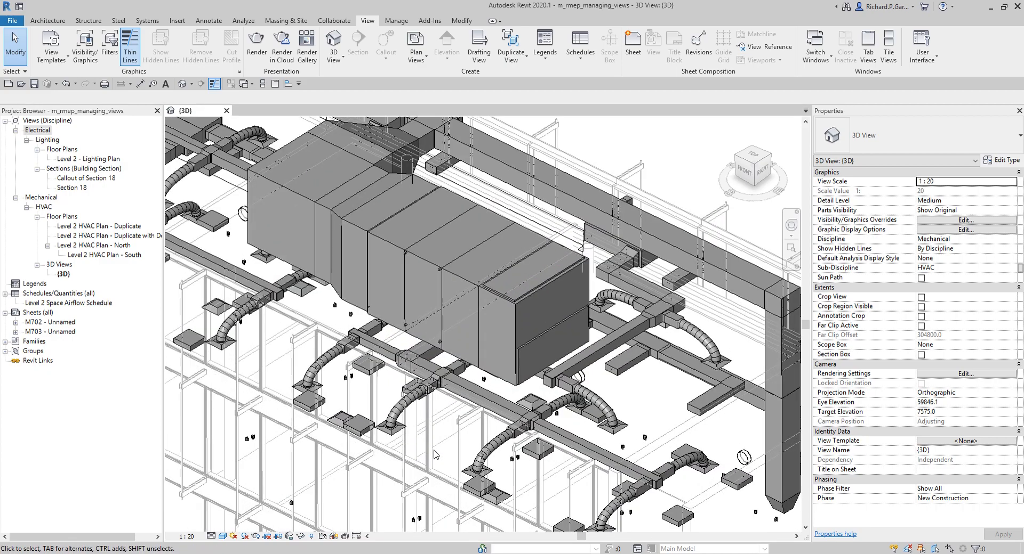
scroll(411, 411, down, 3)
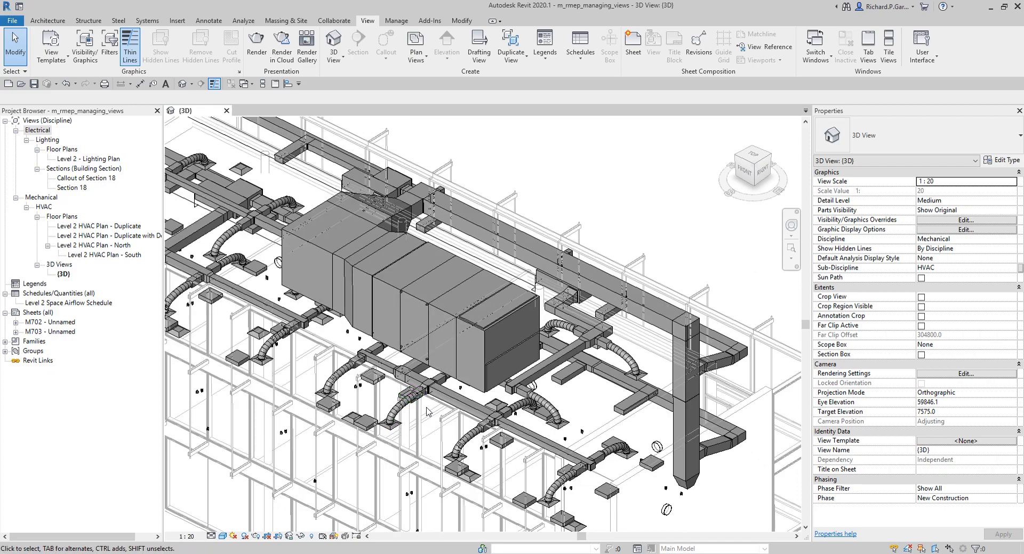
scroll(426, 411, up, 3)
click(459, 381)
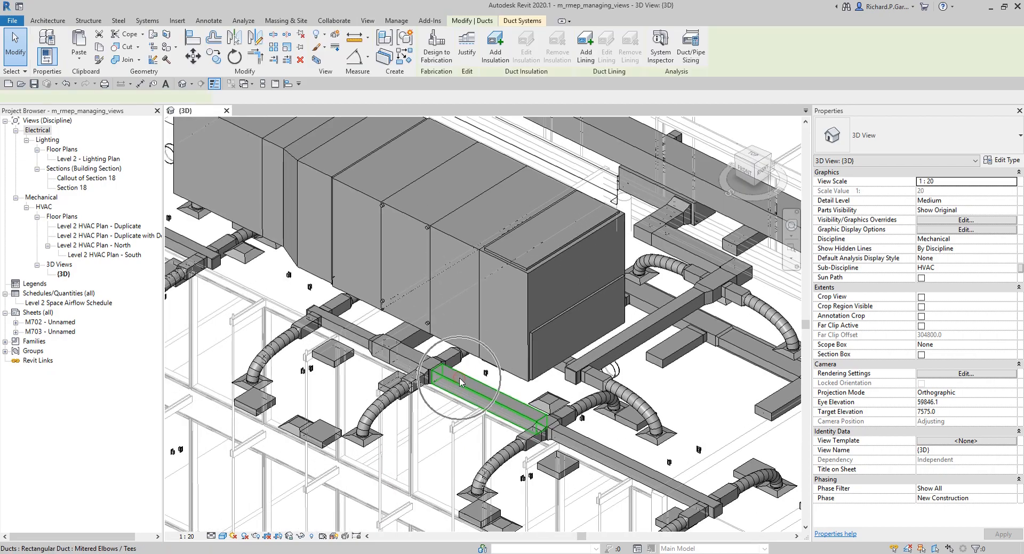
click(300, 537)
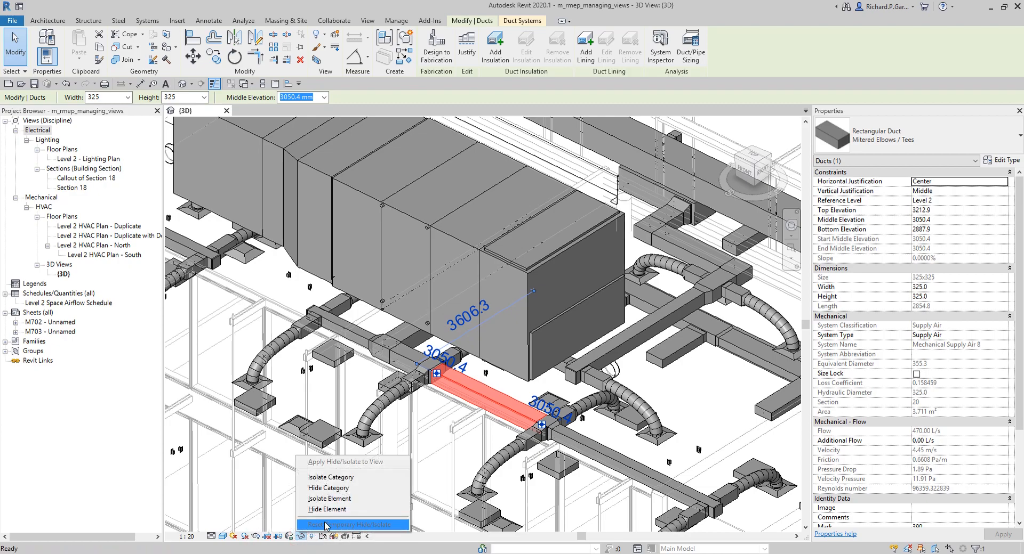
click(323, 490)
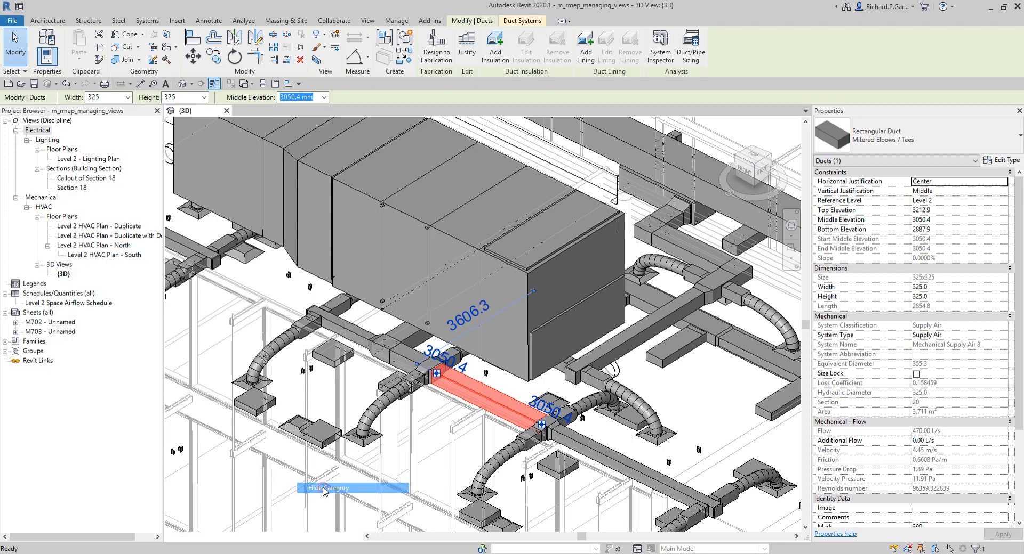
Step: Look over the building without its ducts, then reset the temporary category hide
scroll(459, 381, down, 6)
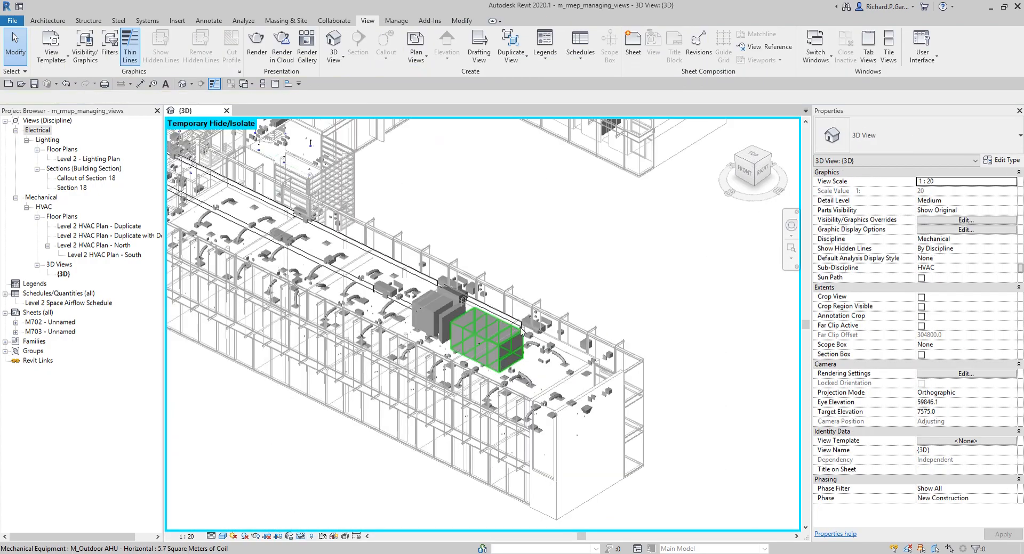
scroll(541, 255, down, 4)
scroll(565, 309, up, 3)
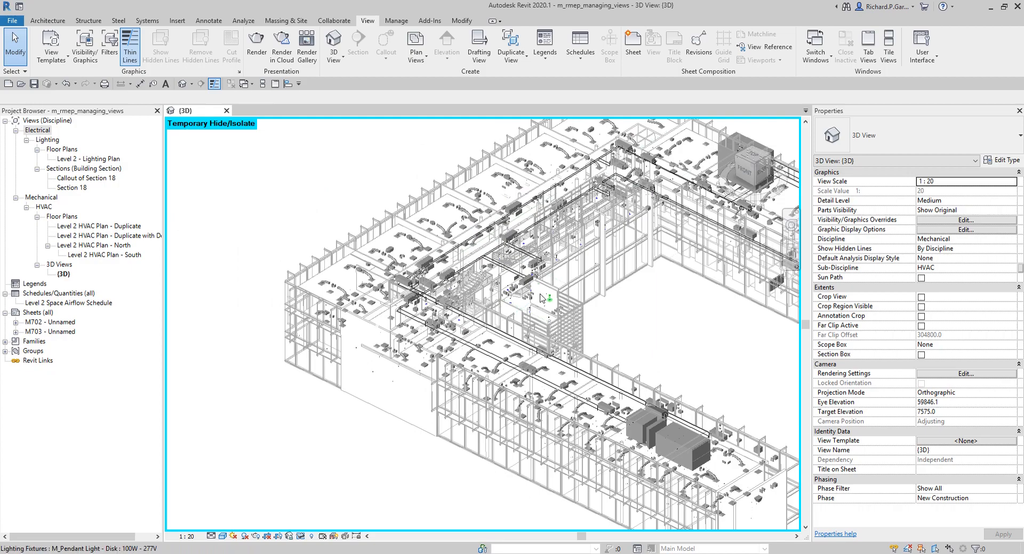
scroll(613, 400, up, 6)
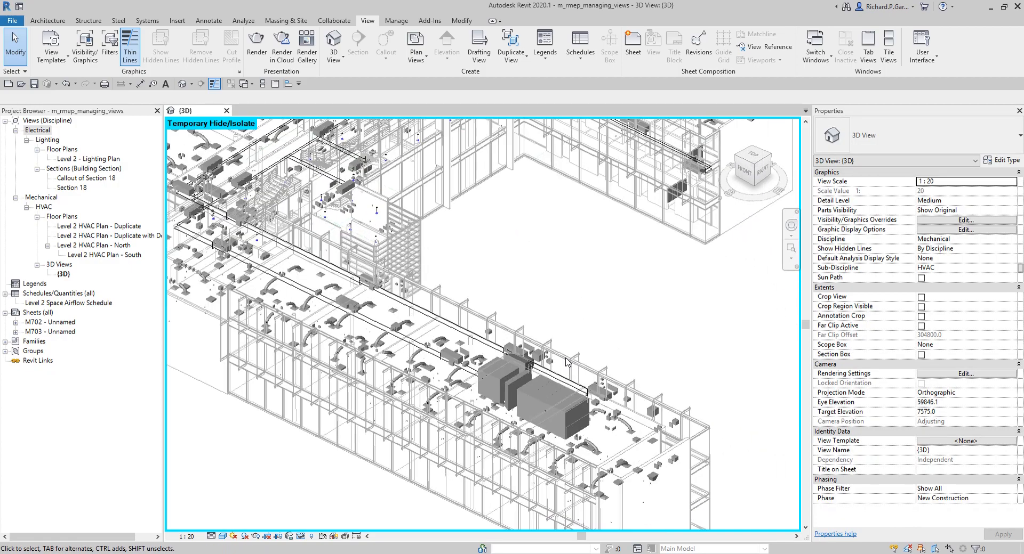
middle_drag(525, 411, 535, 349)
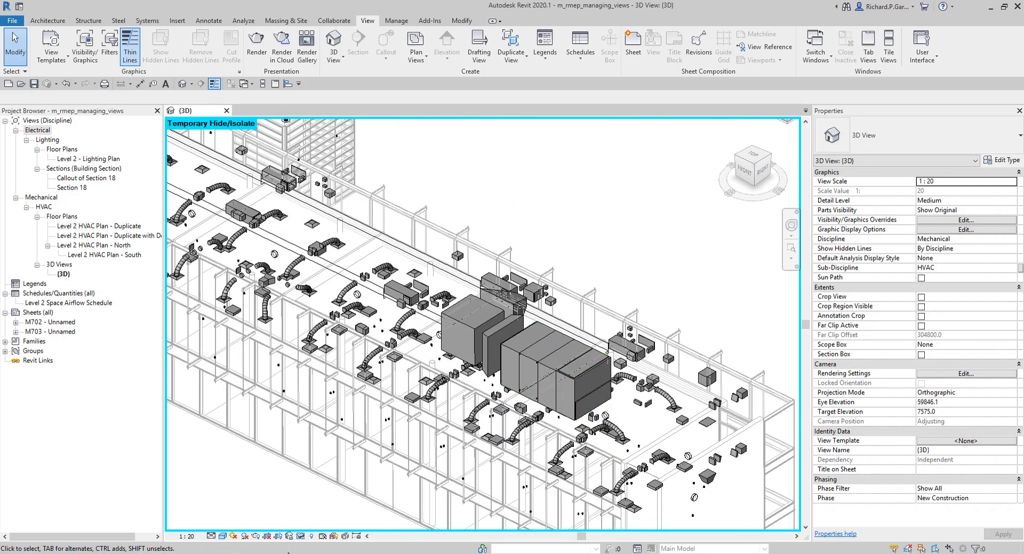
click(302, 540)
click(311, 528)
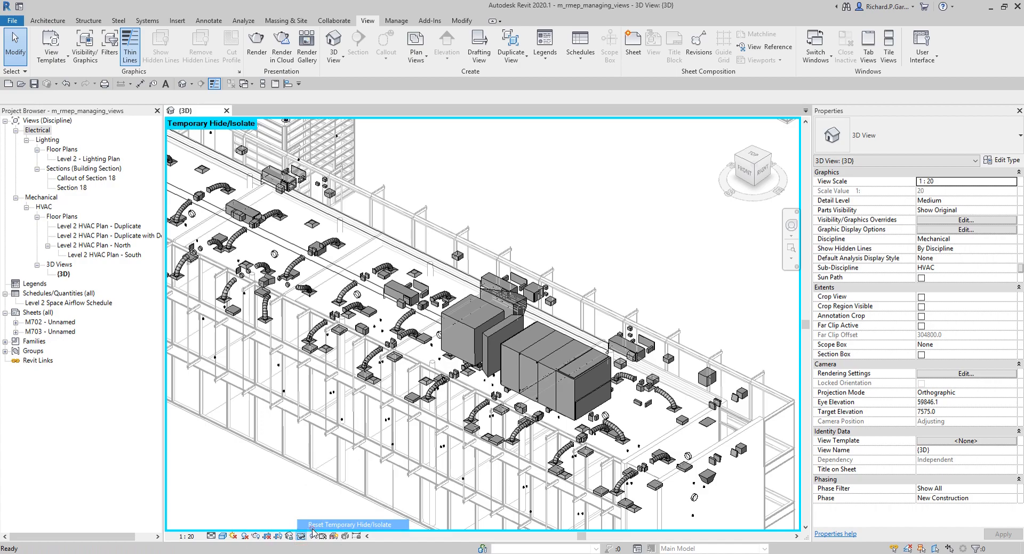
Step: Try selecting the ductwork at the end of the wing with a selection window in the angled 3D view
scroll(526, 362, up, 4)
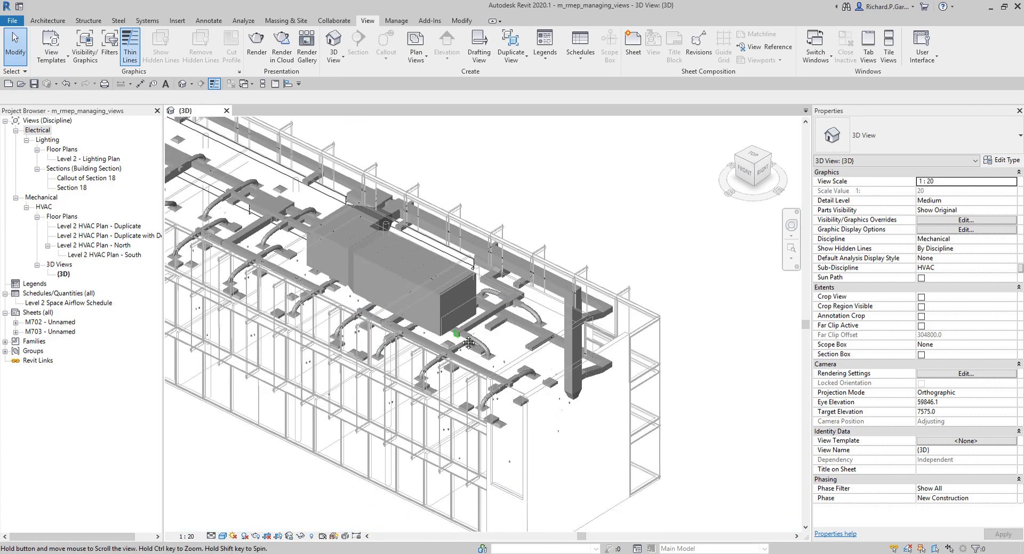
scroll(526, 362, up, 6)
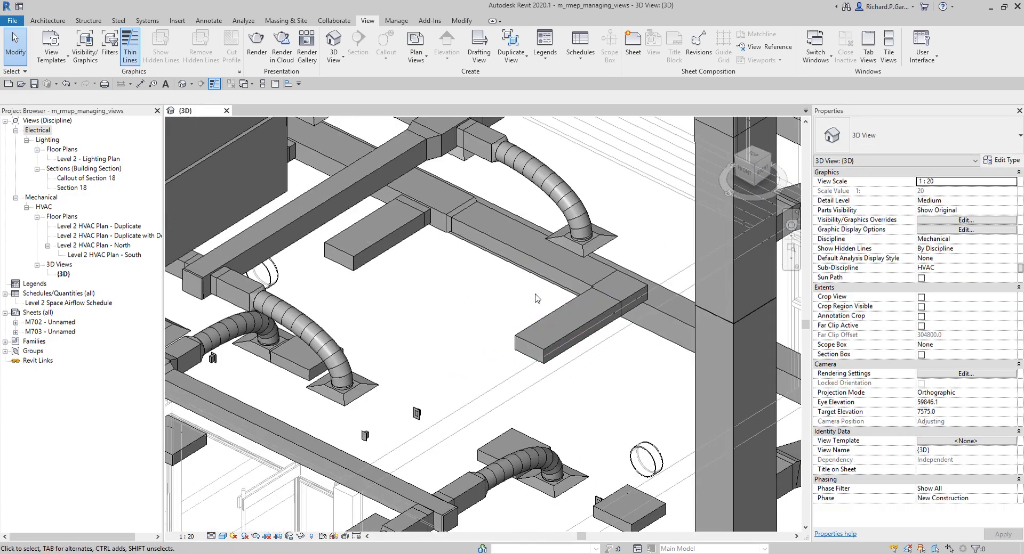
click(567, 310)
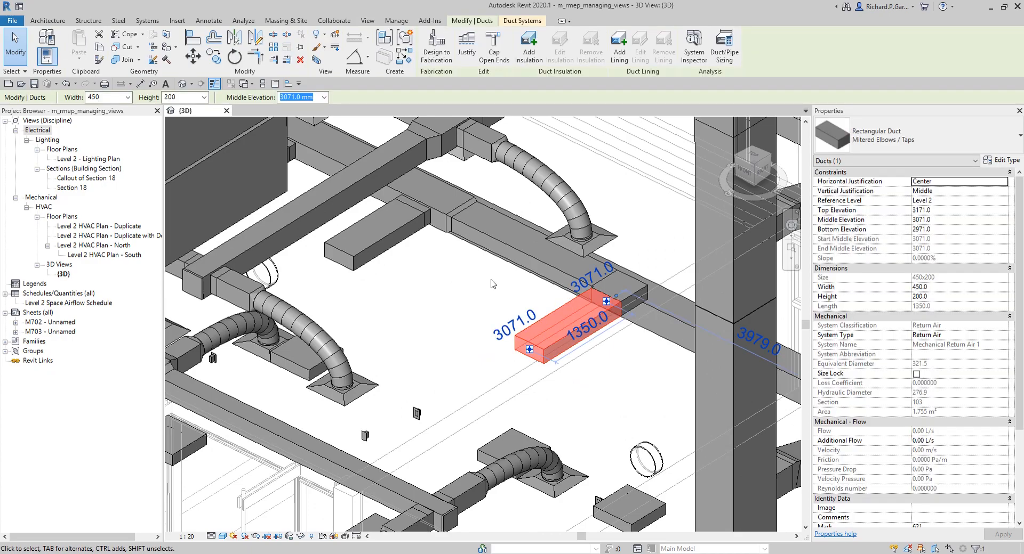
scroll(484, 279, down, 5)
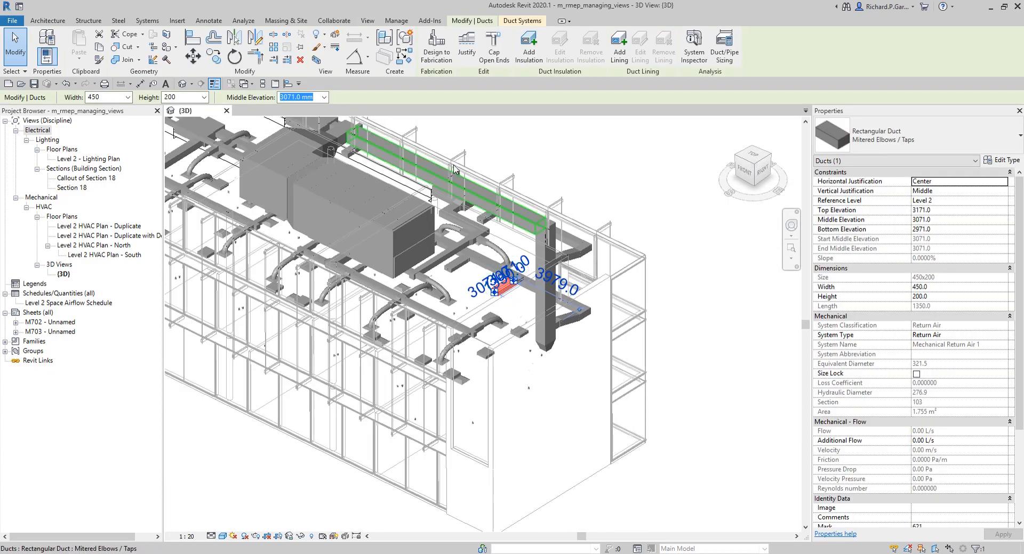
middle_drag(444, 140, 477, 186)
drag(456, 166, 698, 461)
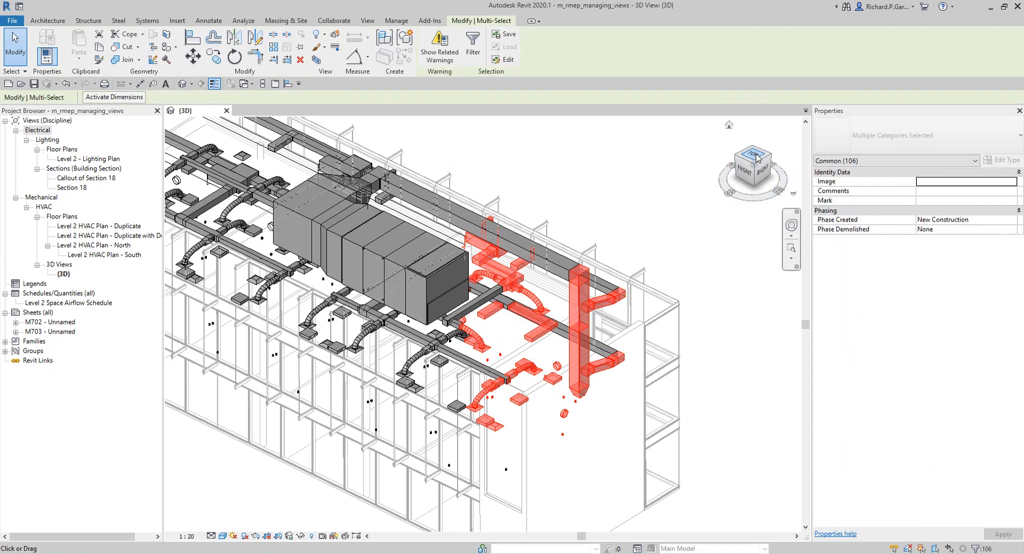
Step: From the top view, select the ductwork and equipment at the end of the wing and temporarily hide these elements
click(757, 157)
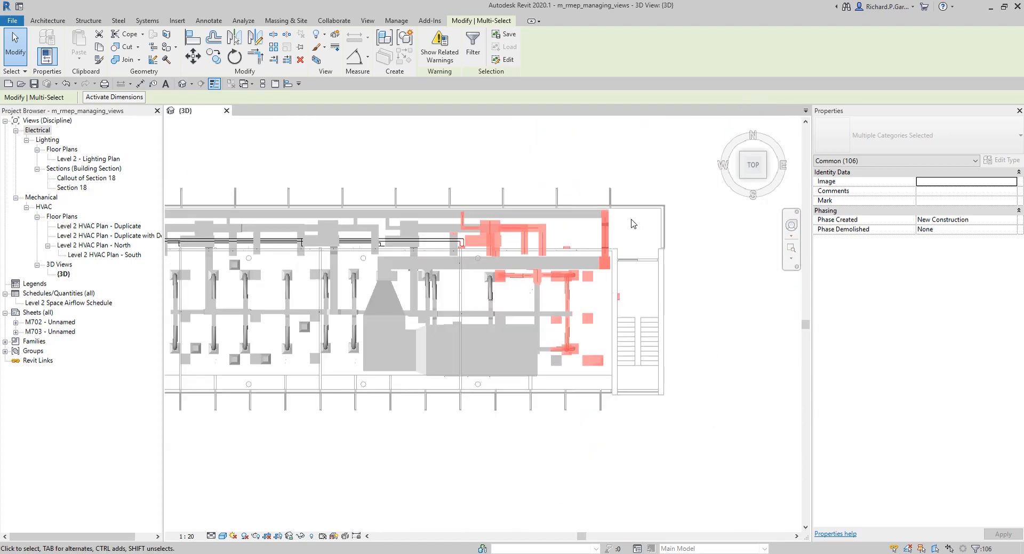
drag(405, 163, 681, 424)
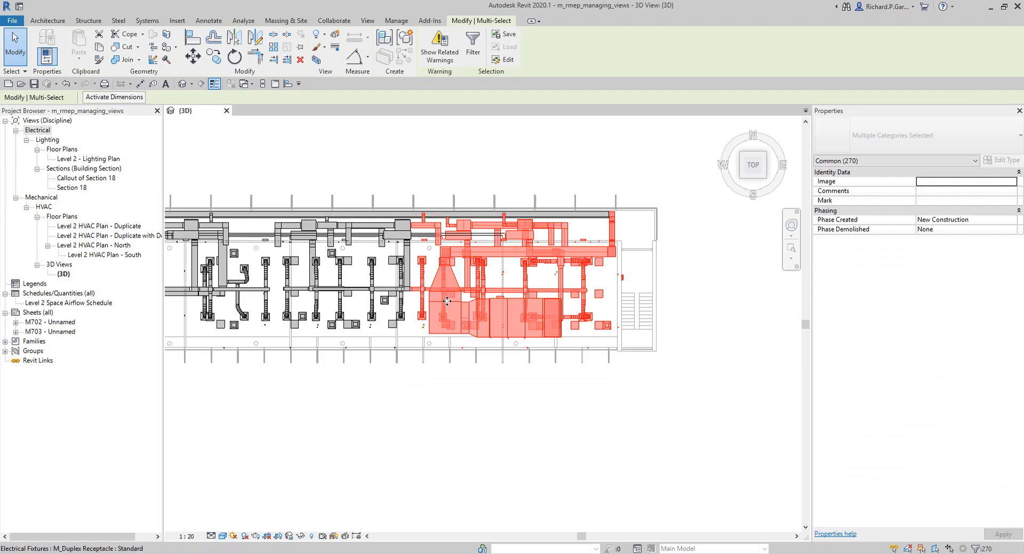
click(302, 537)
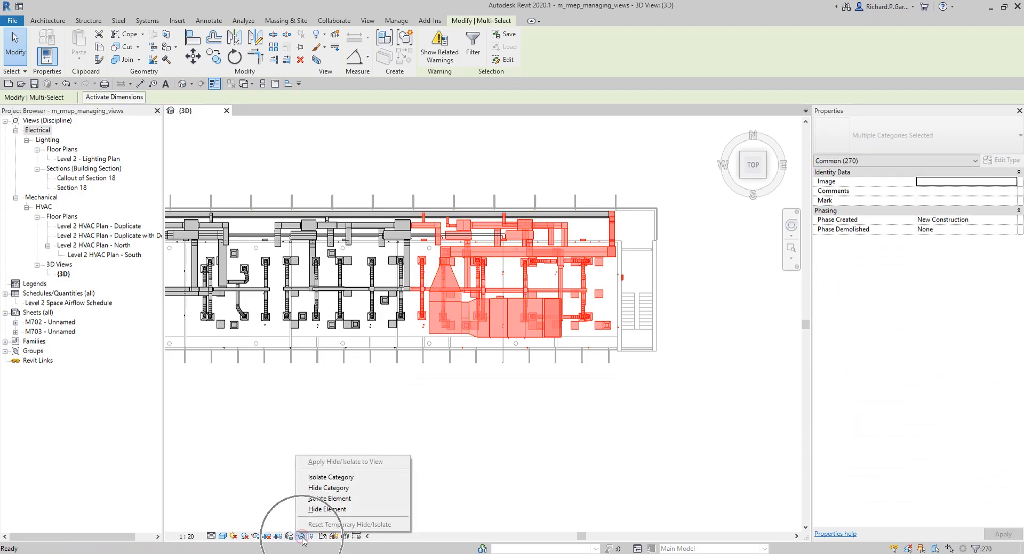
click(326, 510)
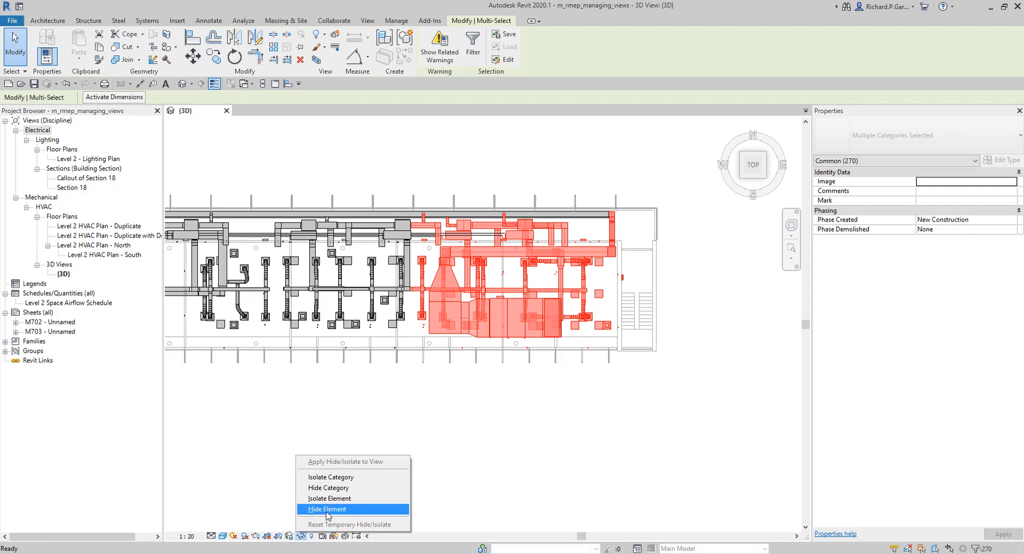
click(327, 509)
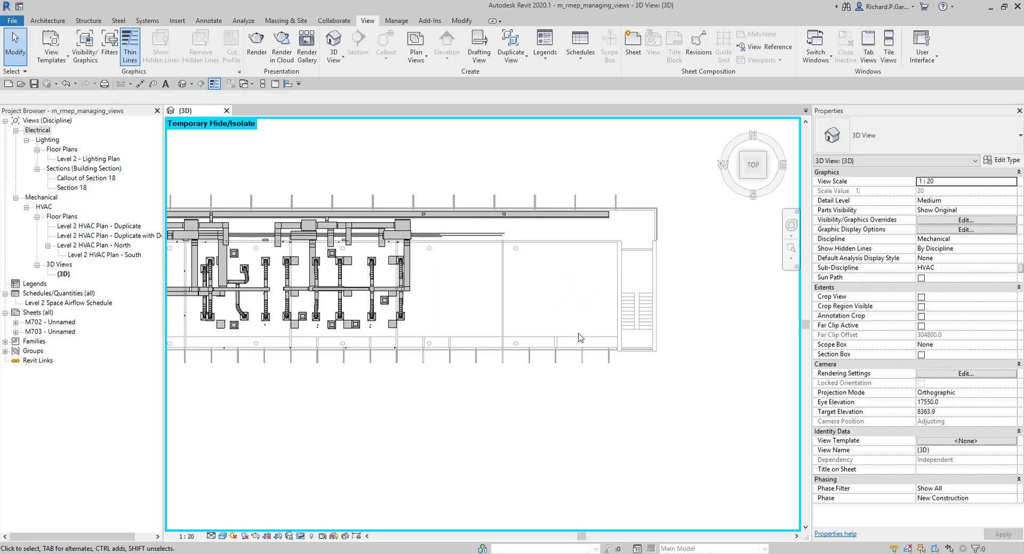
Step: View the wing at an angle in 3D and reset the temporary element hide
shift+middle_drag(553, 431, 402, 344)
click(301, 537)
click(317, 528)
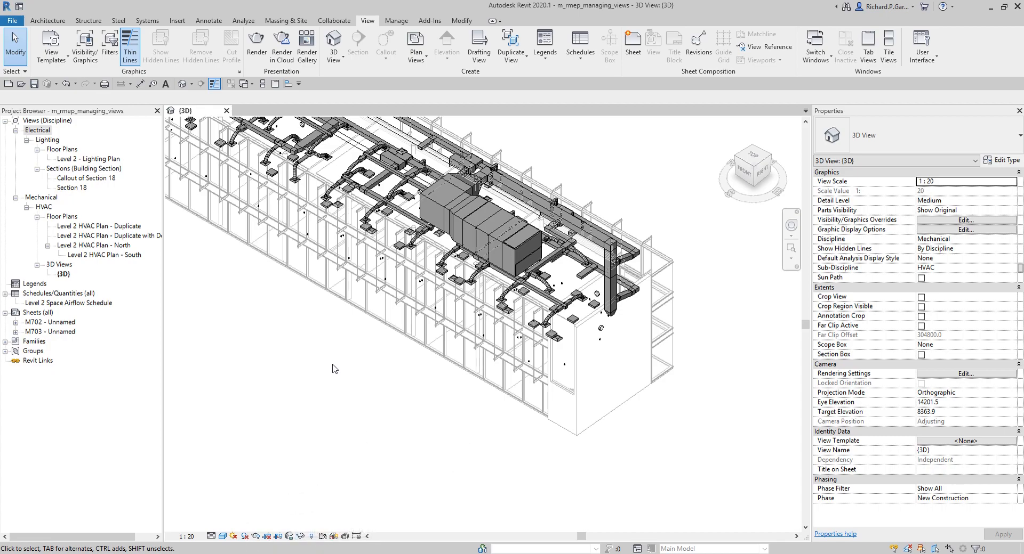
Step: Return the 3D view to its home orientation showing the whole building
scroll(334, 368, down, 3)
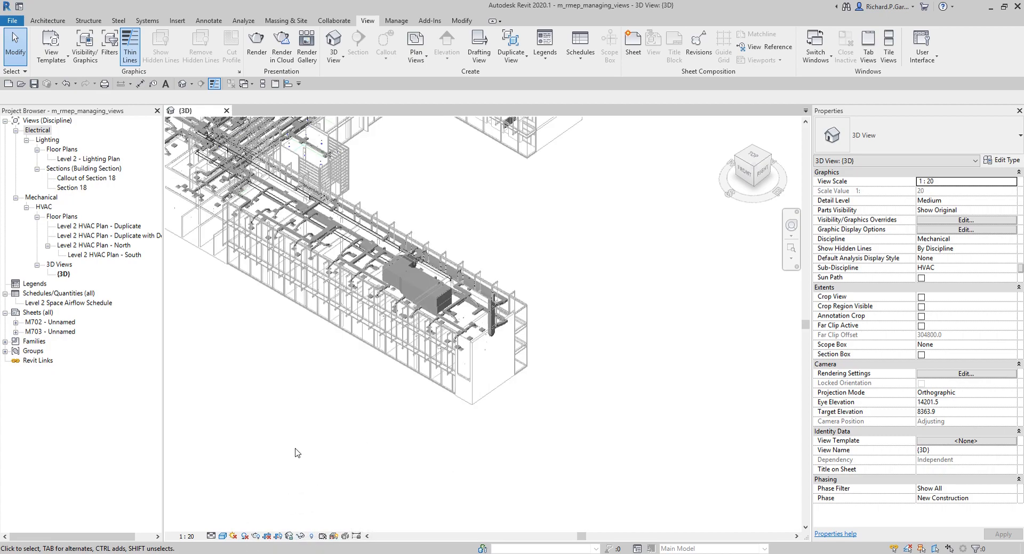
click(278, 539)
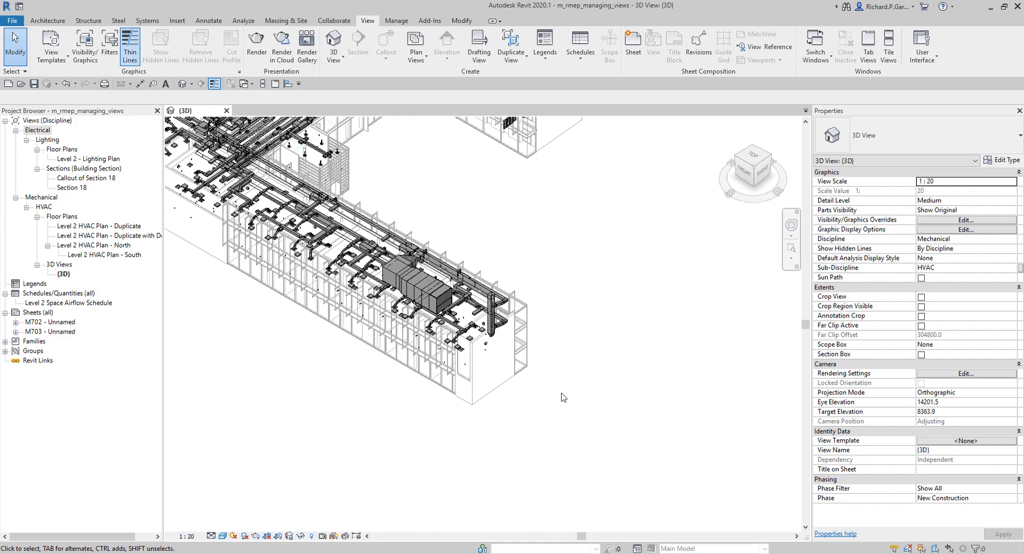
click(729, 127)
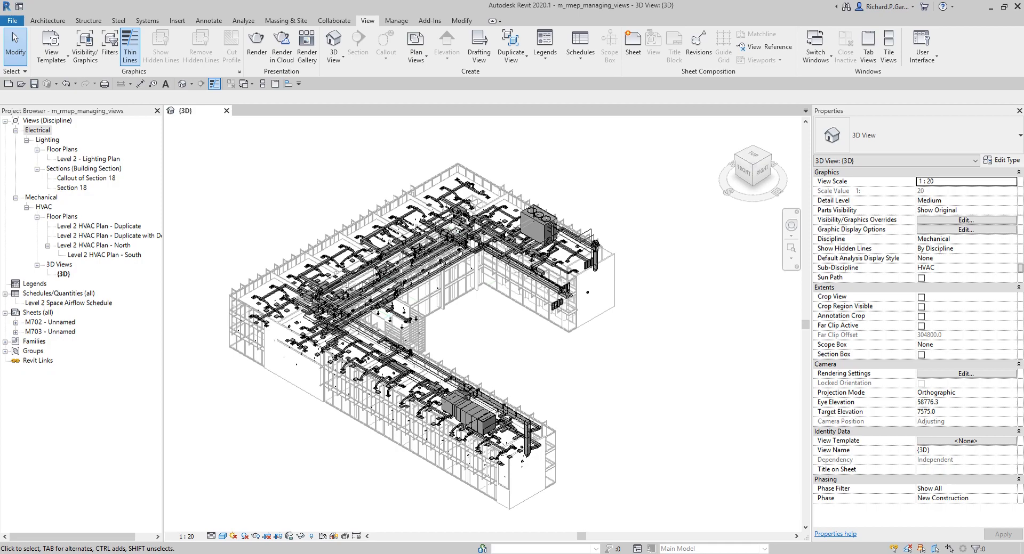
Step: Open the Level 2 HVAC Plan - North, Callout of Section 18 and Section 18 views, ending at the callout in Section 18
double_click(113, 245)
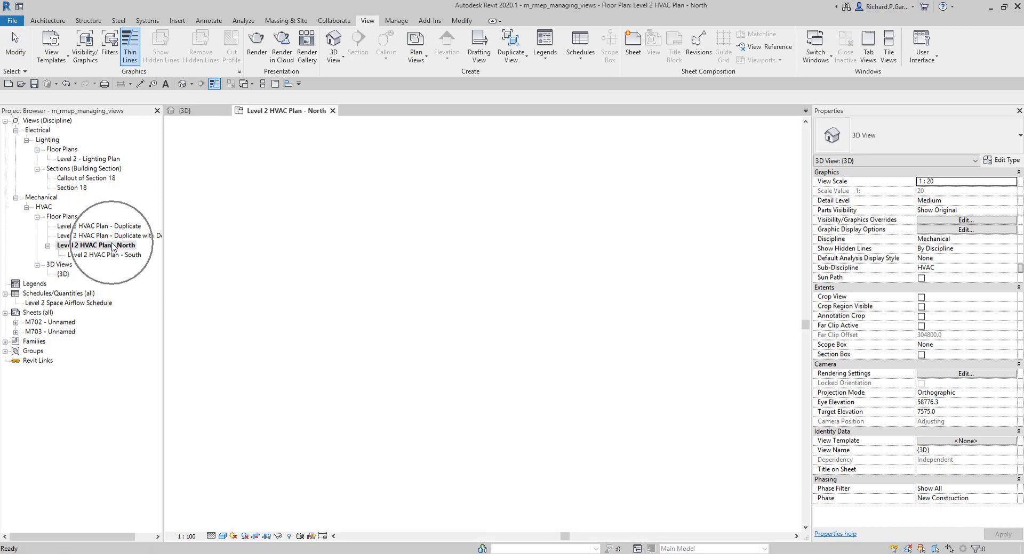
double_click(91, 179)
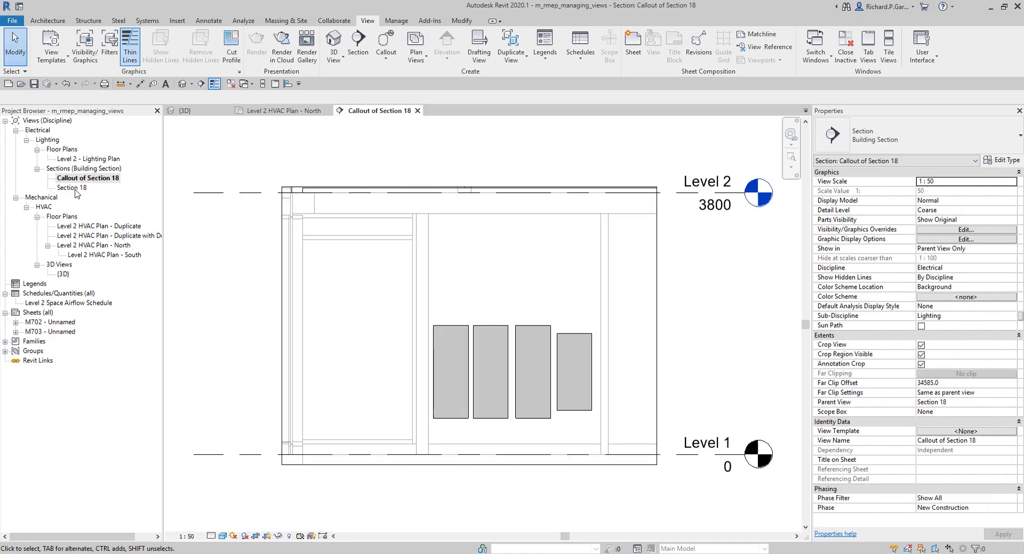
double_click(72, 187)
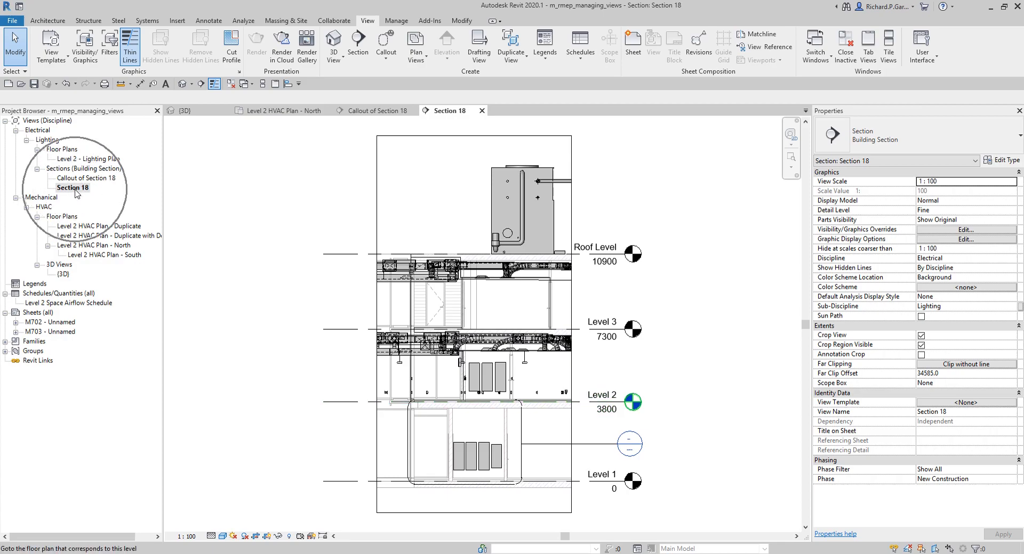
scroll(618, 324, up, 4)
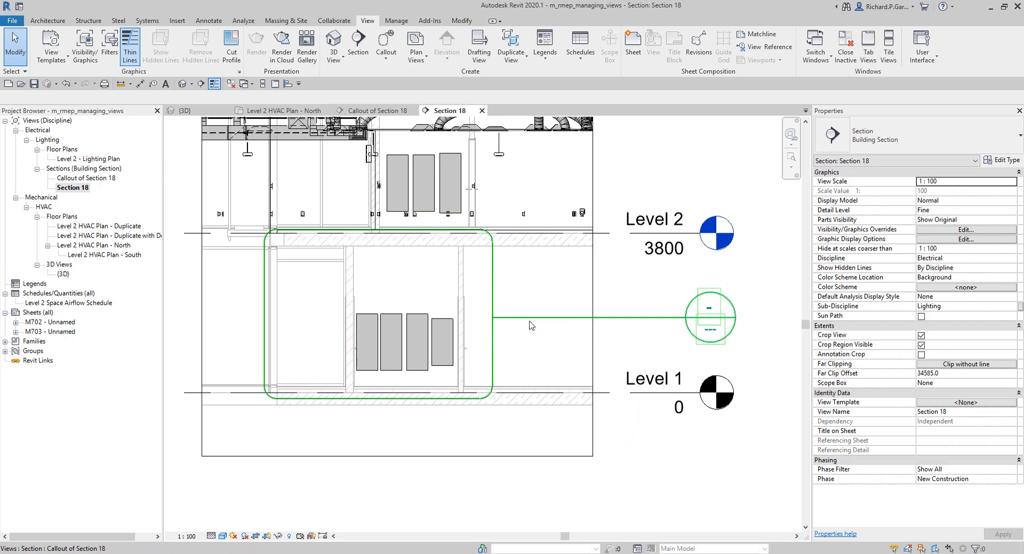
middle_drag(534, 320, 581, 334)
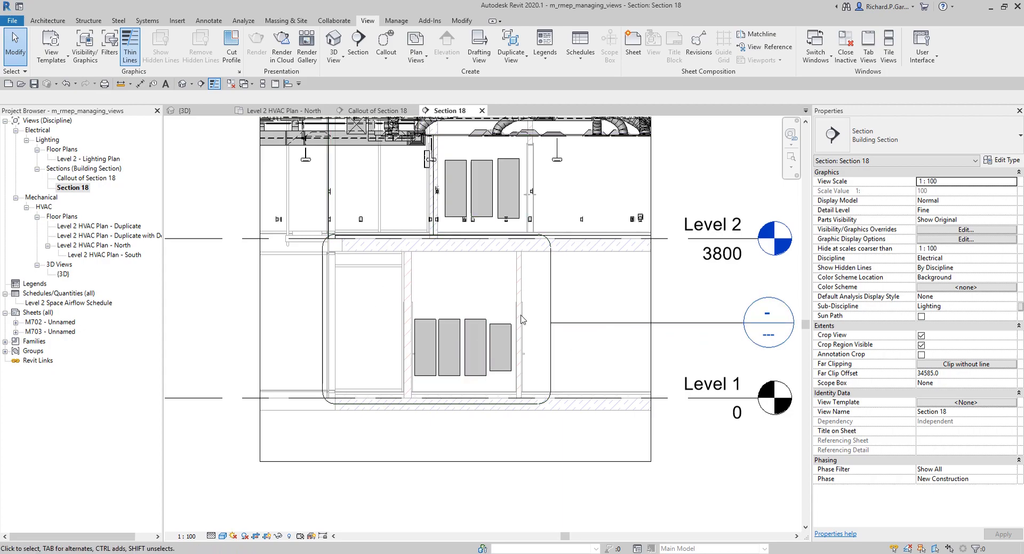
Step: Select the callout in Section 18 and look up its Go to View option
click(683, 323)
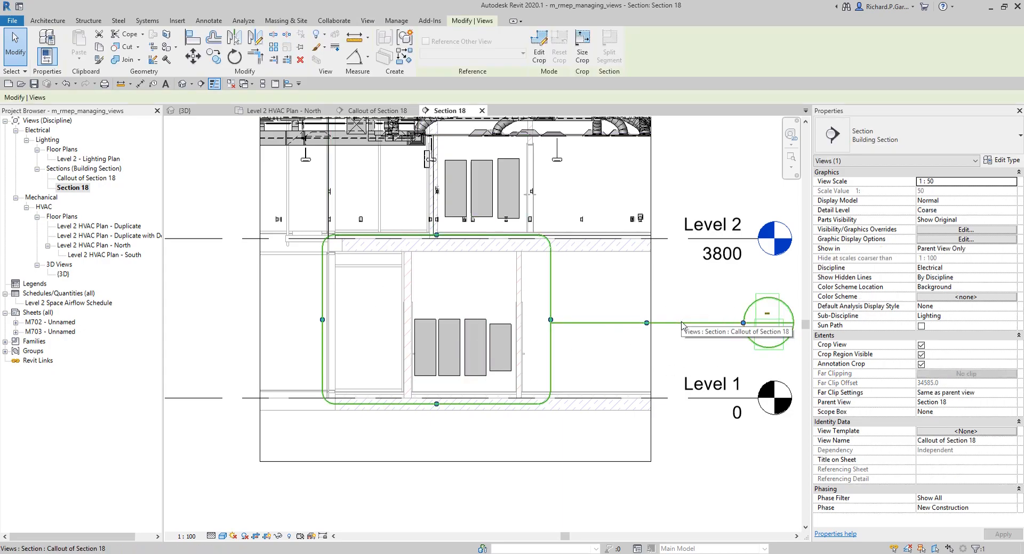
right_click(683, 325)
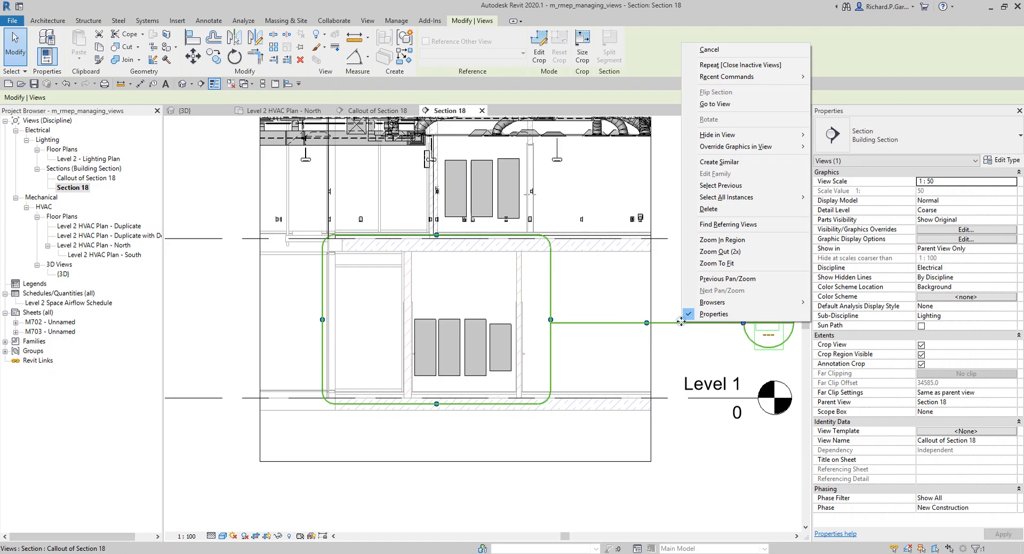
click(719, 104)
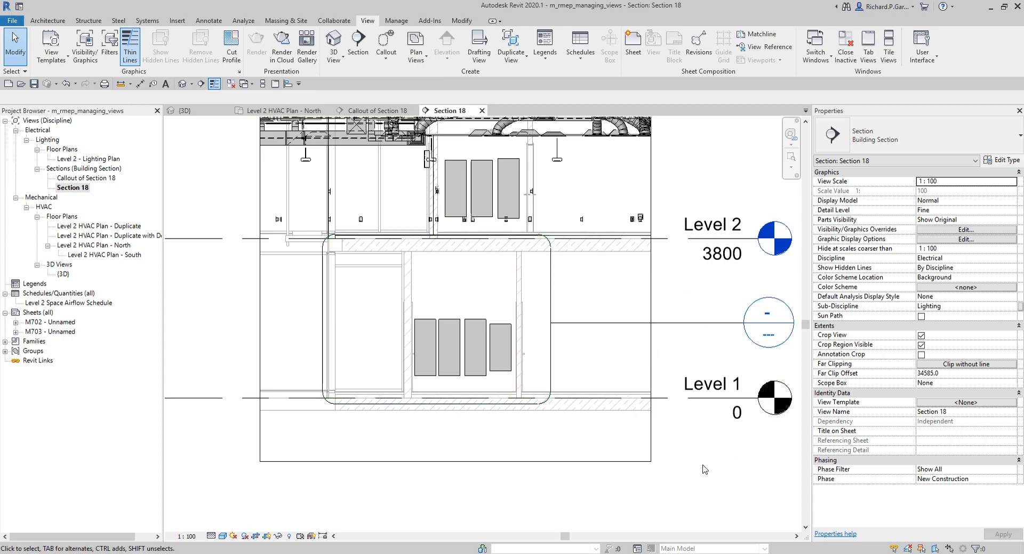
Step: Check the callout's view name in its properties and locate the Callout of Section 18 view in the project's view list
click(624, 324)
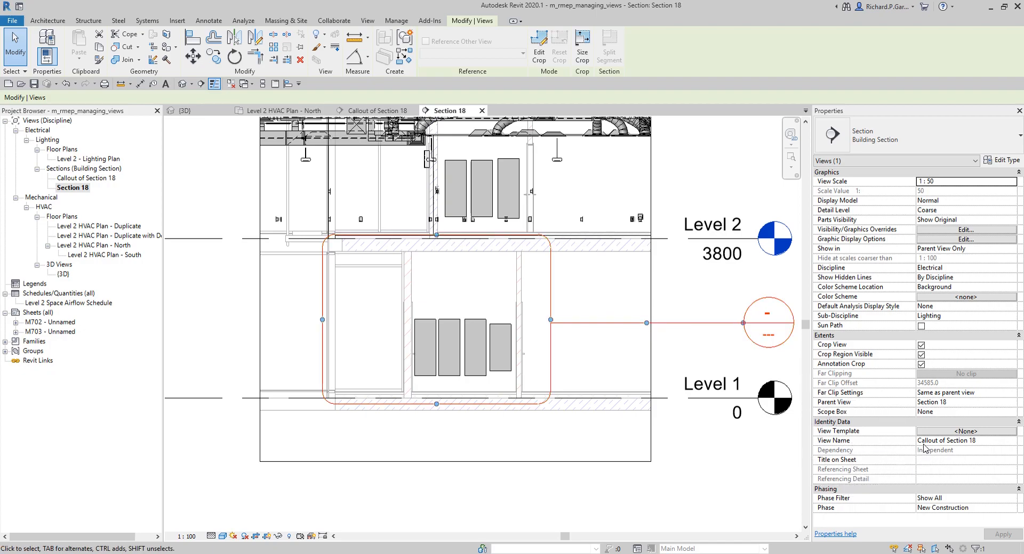
click(951, 445)
key(ctrl)
key(ctrl)
key(ctrl)
key(ctrl)
click(79, 180)
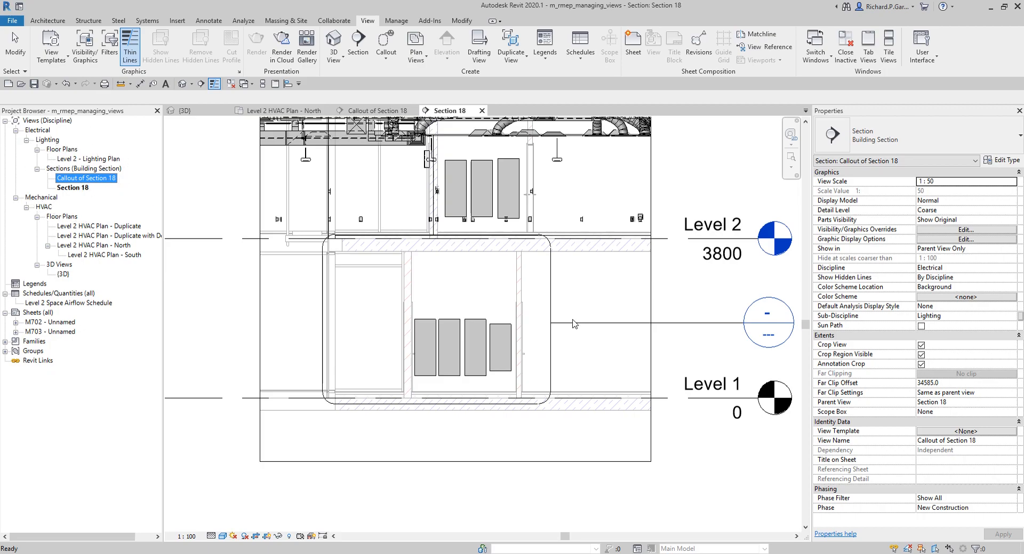
Step: Open the callout view from its callout head in Section 18
middle_drag(719, 359, 645, 358)
click(750, 293)
click(709, 302)
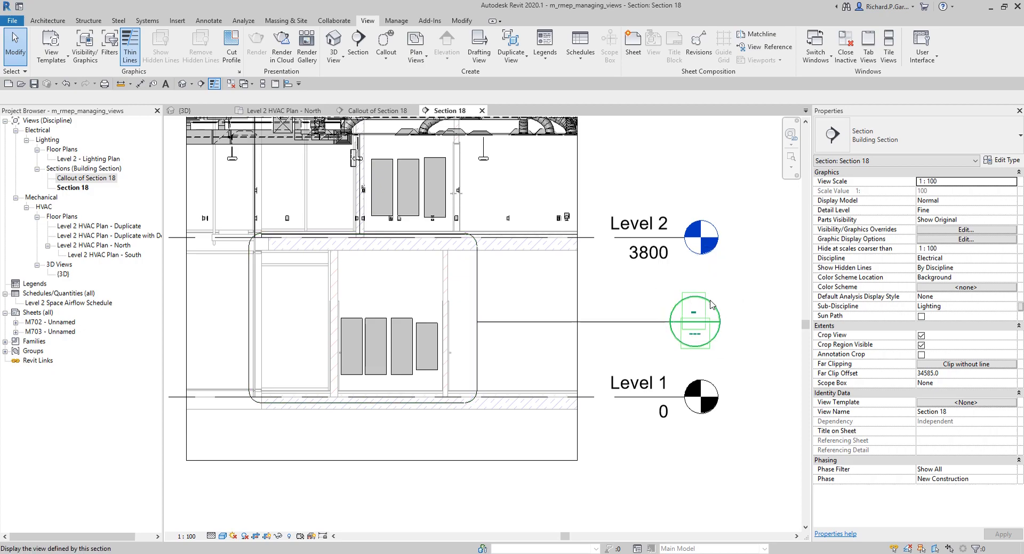
double_click(709, 302)
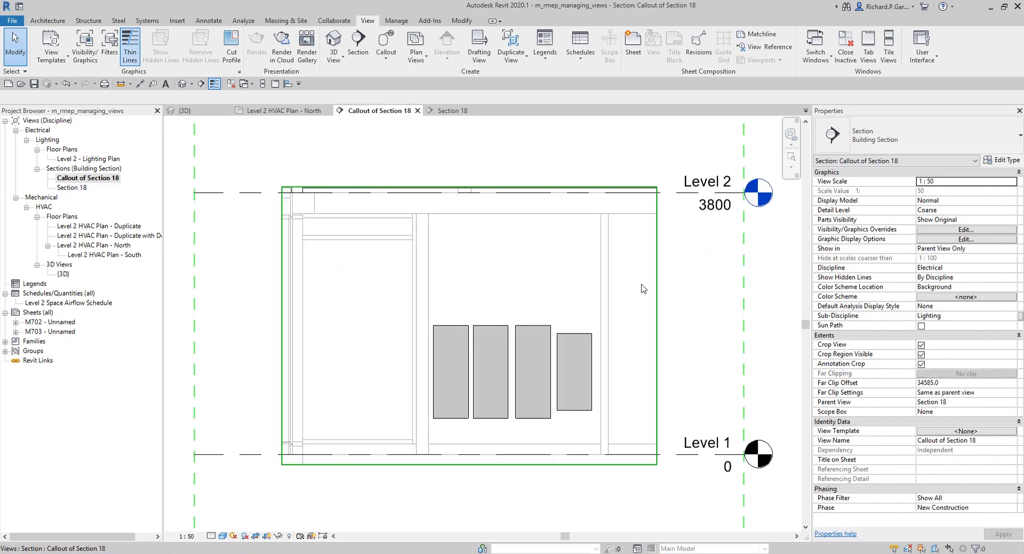
click(112, 183)
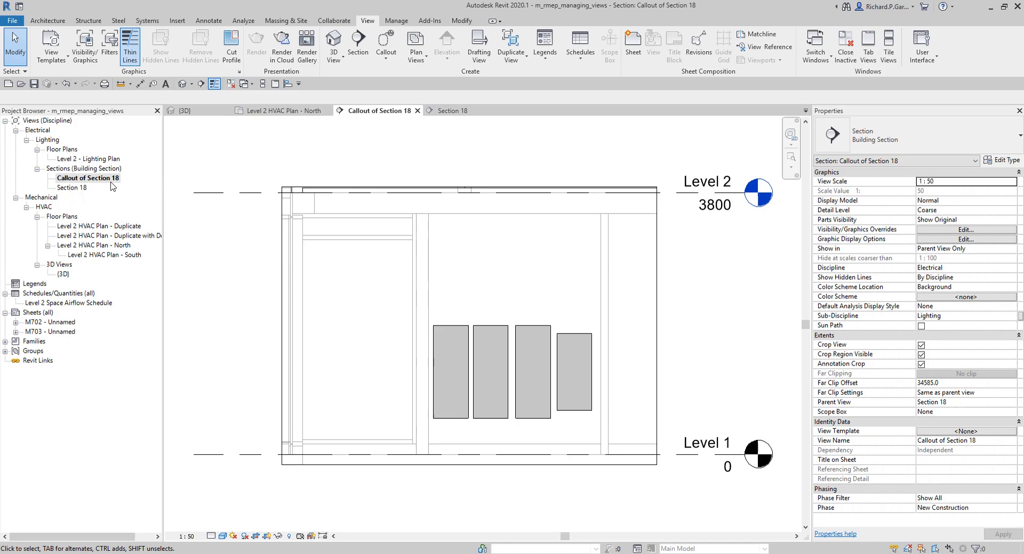
Step: In the callout view, nudge the PP-1 panelboard, third in the row, straight up to an elevation of 2040 from Level 1
scroll(631, 328, down, 1)
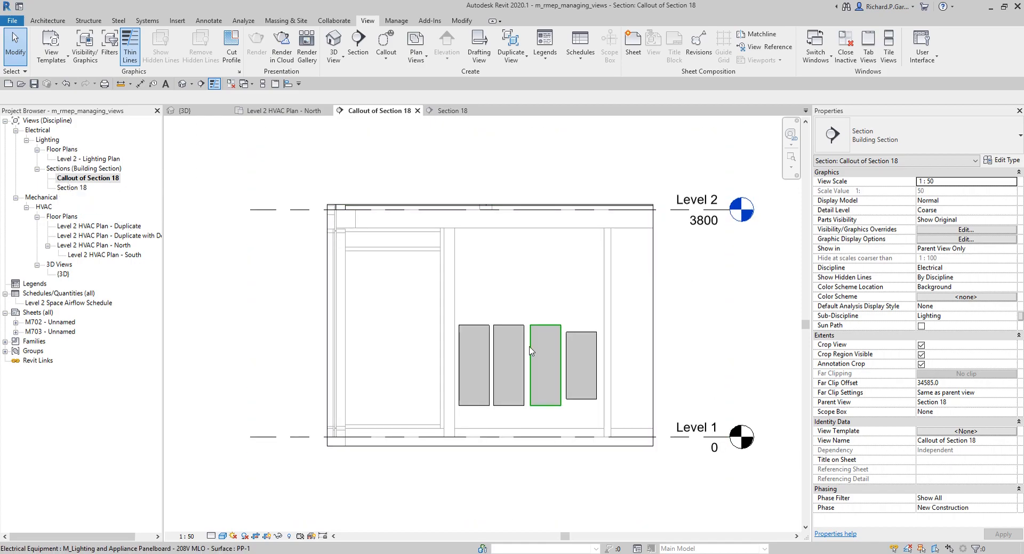
scroll(542, 469, up, 1)
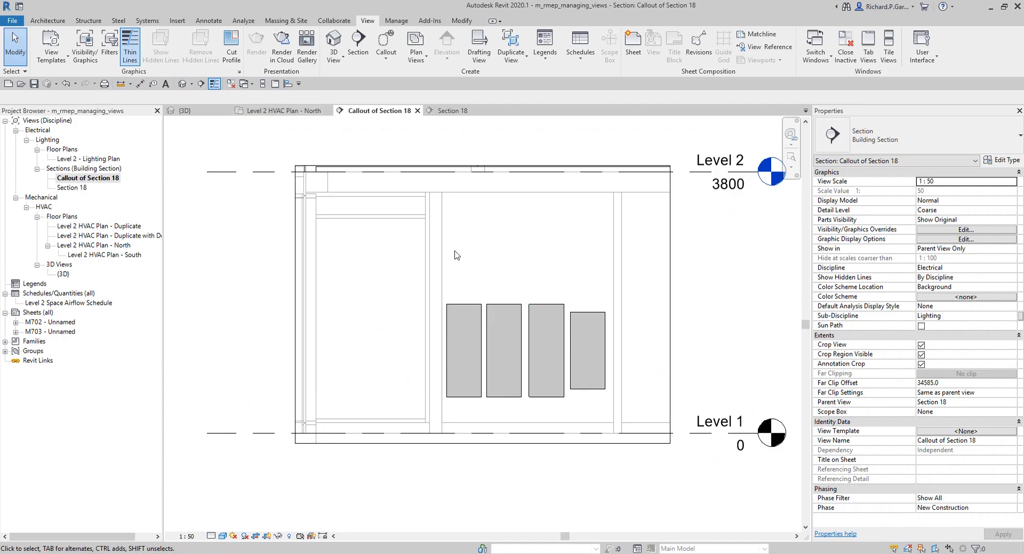
click(551, 315)
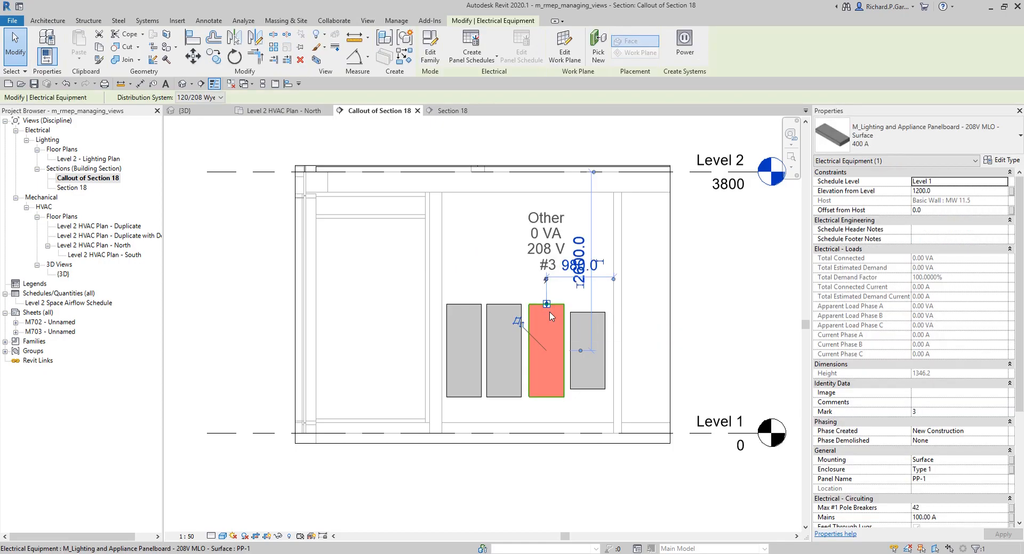
key(Up)
key(Up)
key(Up)
key(Up)
key(Up)
key(Up)
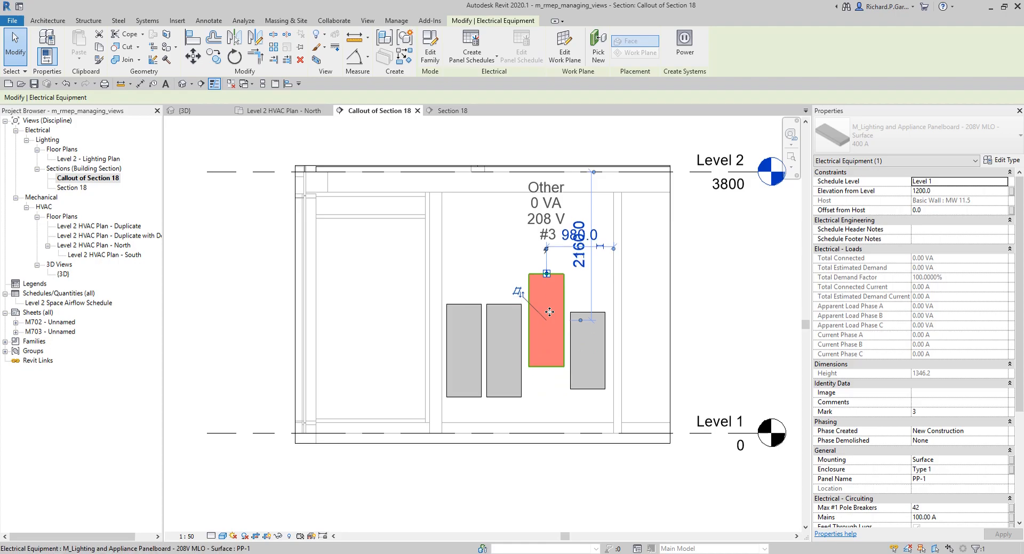
key(Up)
key(Up)
key(Up)
key(Up)
key(Up)
key(Up)
key(Up)
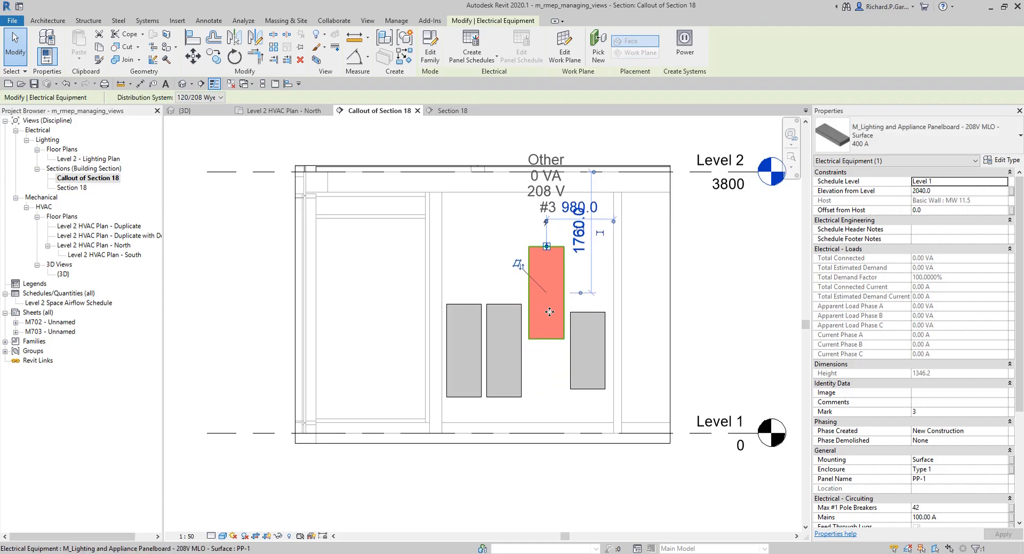
Step: Open Section 18 to check the raised panelboard there and clear the selection
double_click(75, 189)
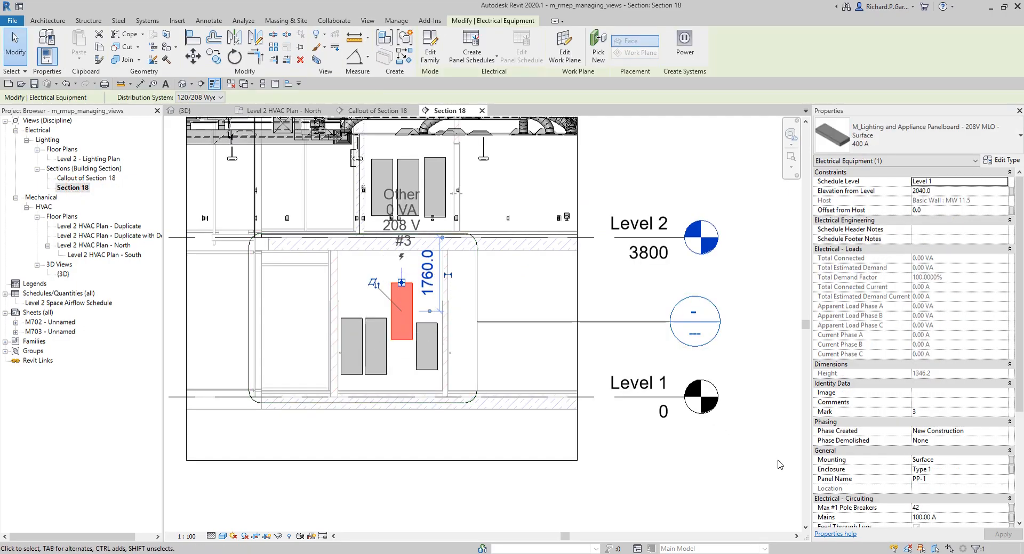
click(726, 479)
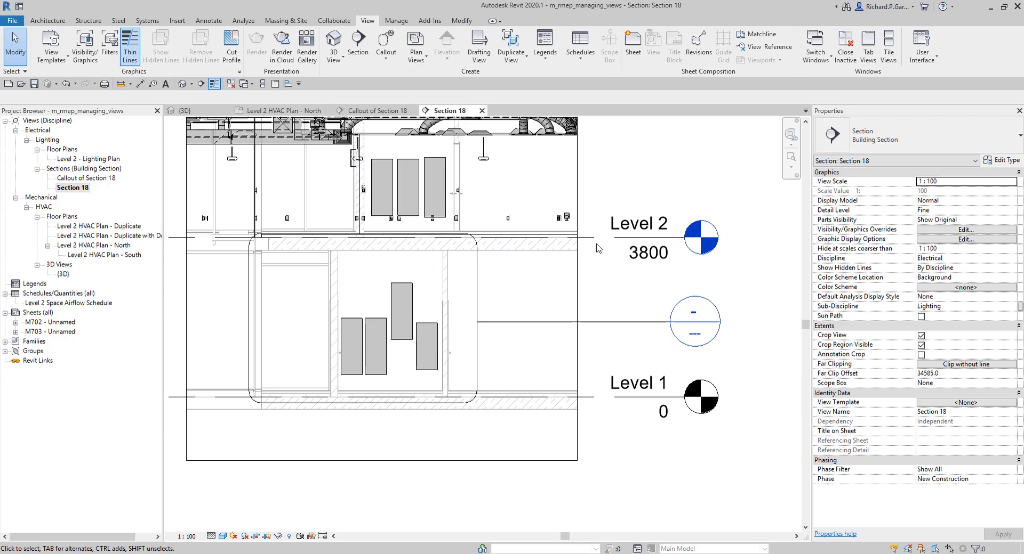
Step: Look up the View Templates command and compare the properties of the Level 2 HVAC Plan - North and Duplicate views
click(371, 24)
click(52, 55)
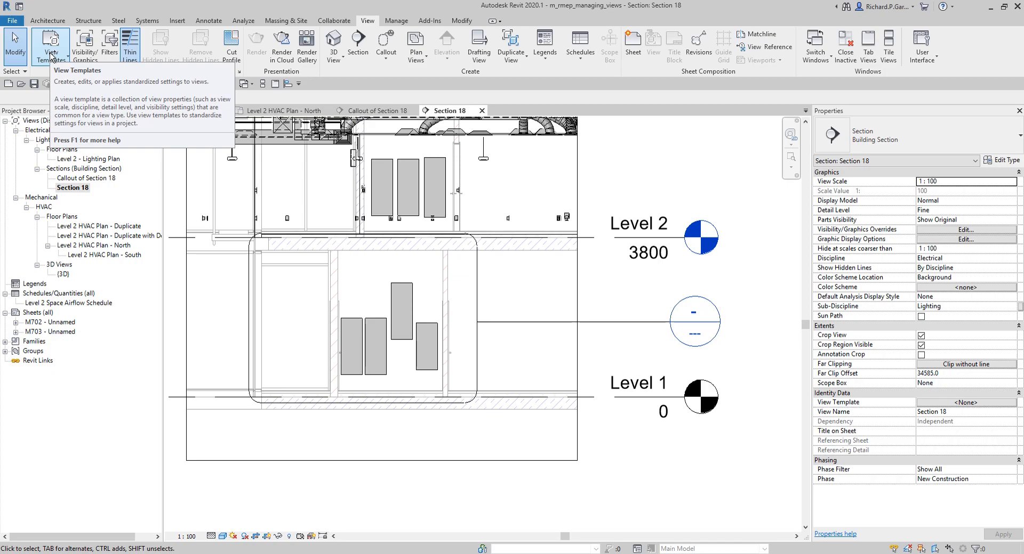
click(103, 236)
click(94, 246)
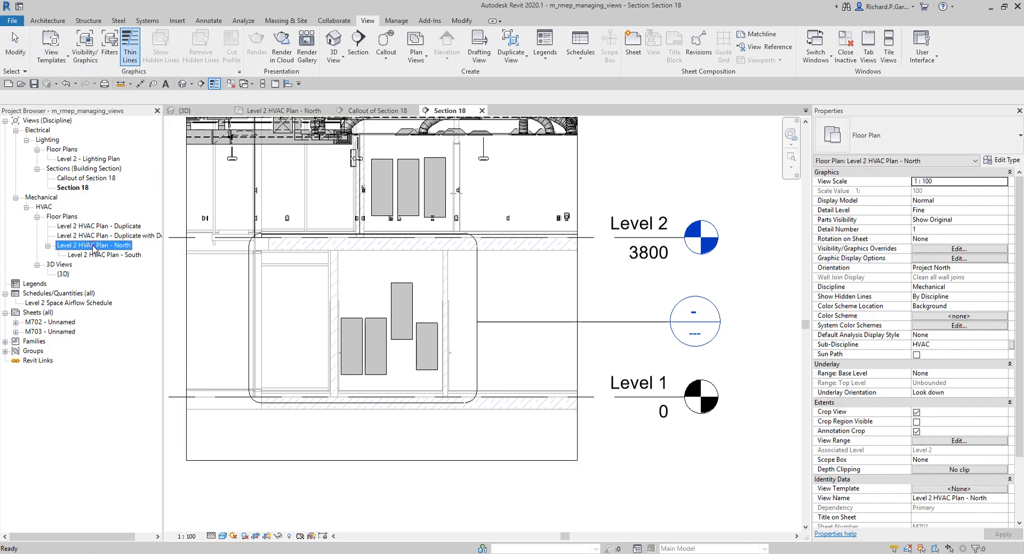
click(92, 227)
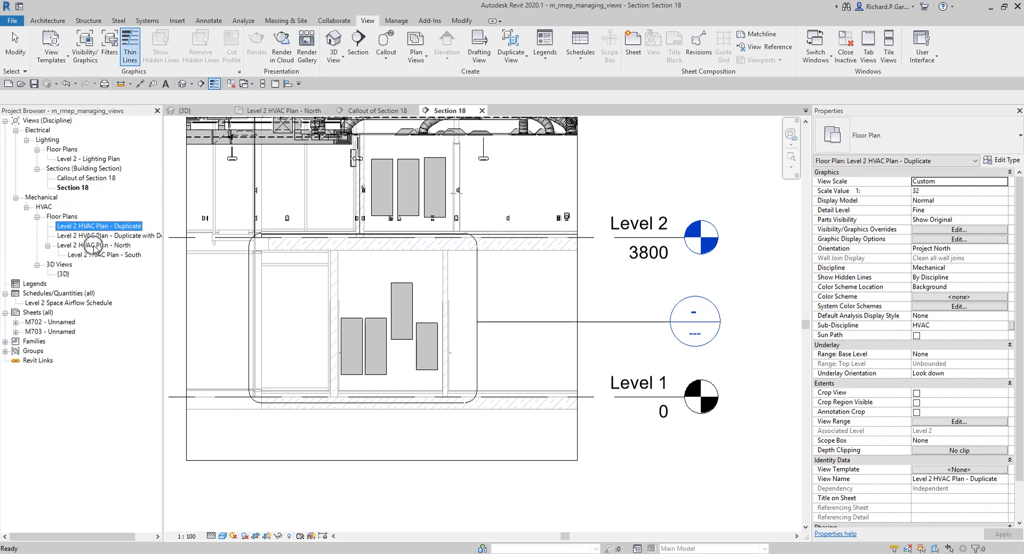
Step: Duplicate the Level 2 HVAC Plan - North view as an independent view without detailing
right_click(94, 248)
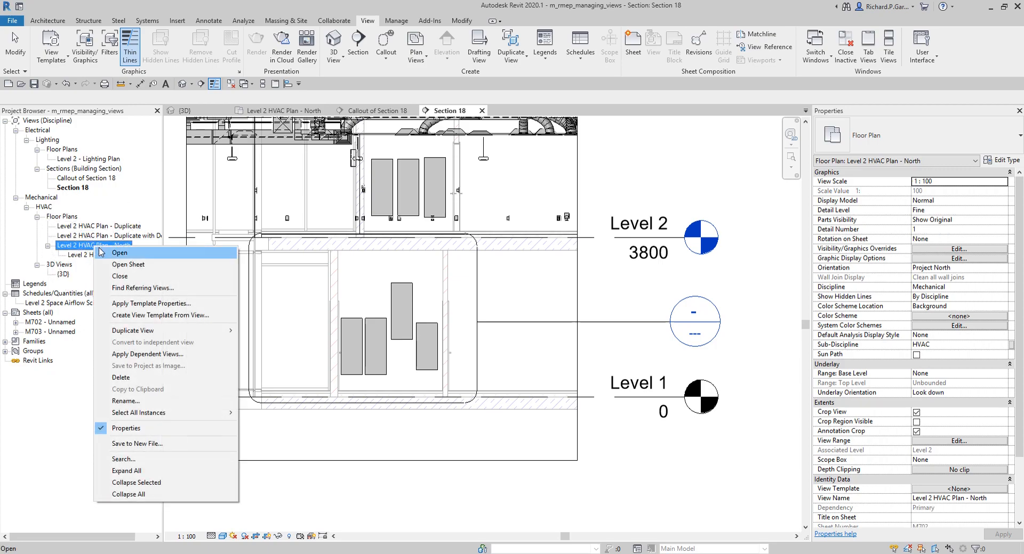
mouse_move(153, 330)
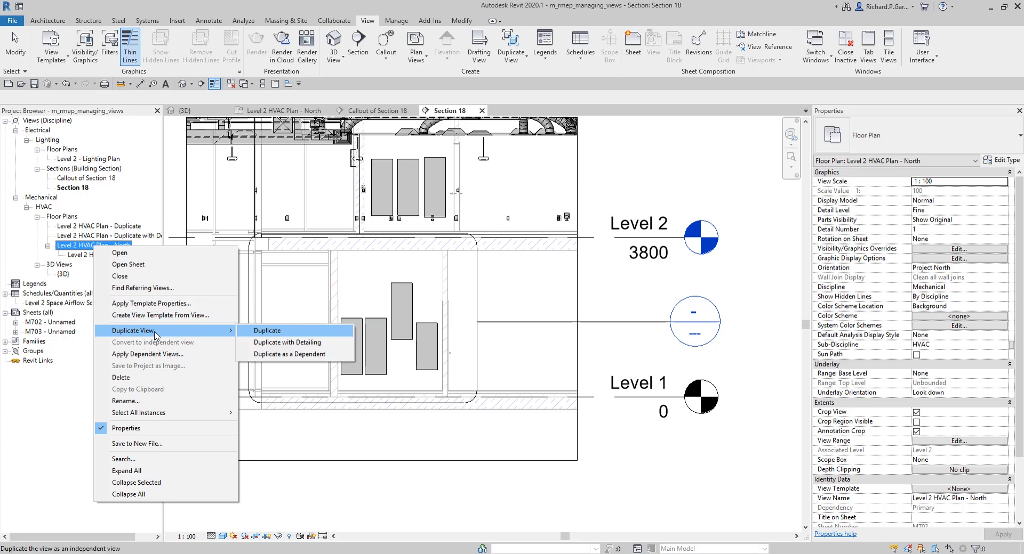
click(255, 332)
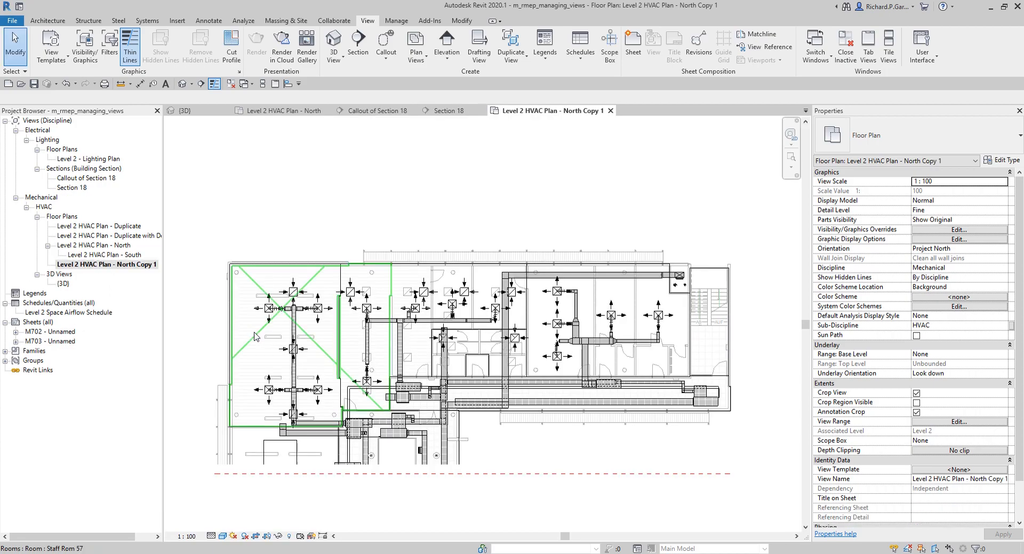
Step: Delete the dashed matchline below the building in the copied Level 2 HVAC Plan - North view
scroll(346, 307, down, 2)
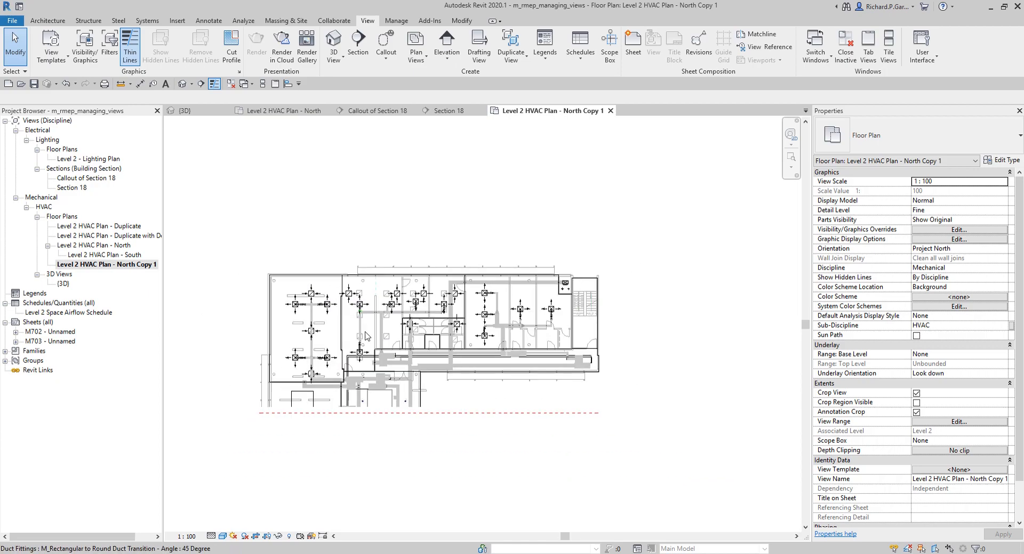
click(464, 415)
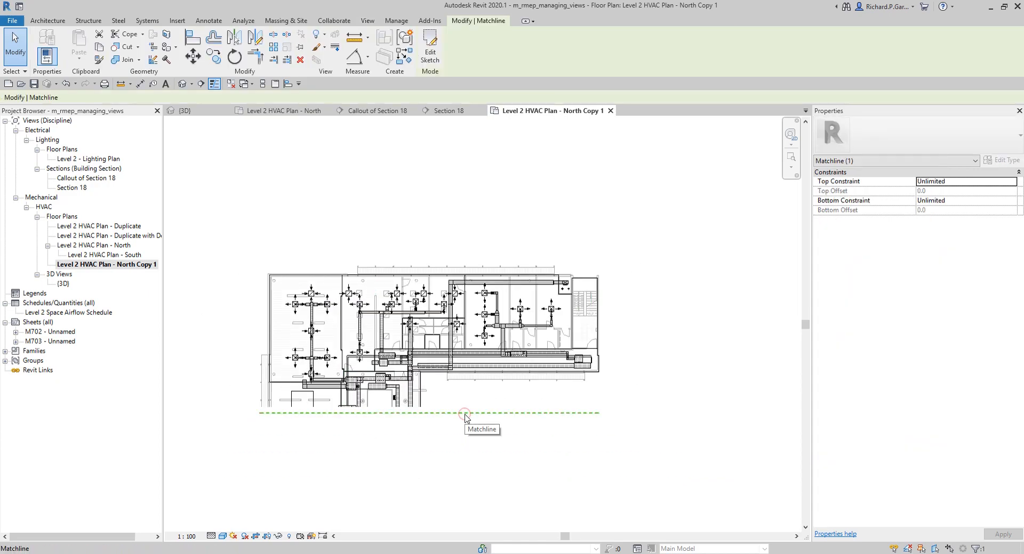
scroll(464, 415, up, 2)
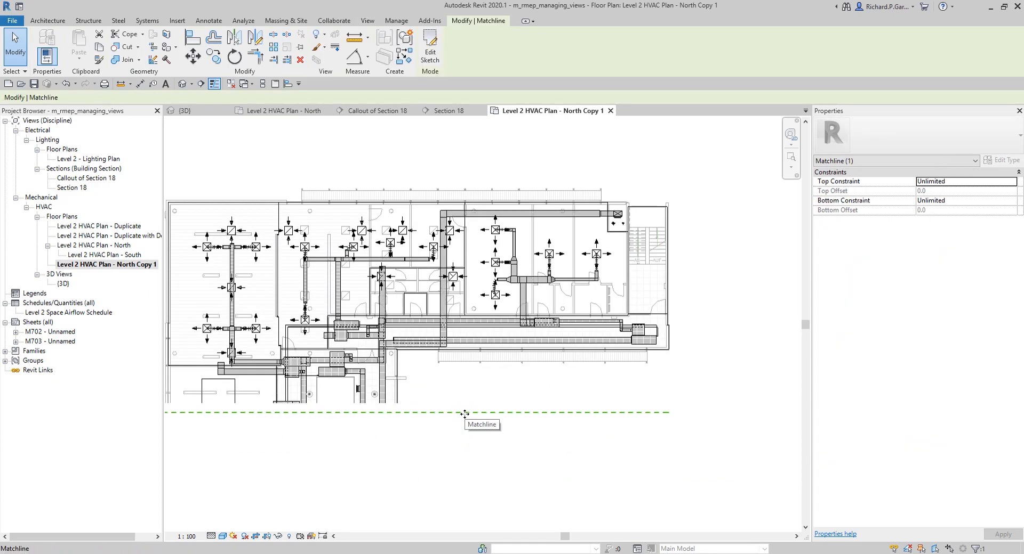
key(Delete)
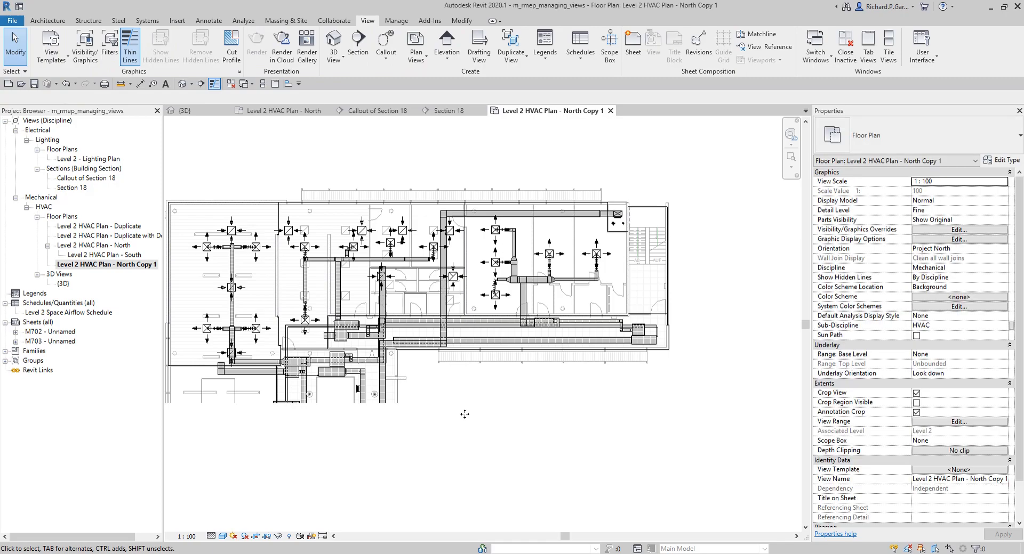
Step: Rename the Level 2 HVAC Plan - North Copy 1 view to Level 2 HVAC Plan - Return
right_click(112, 267)
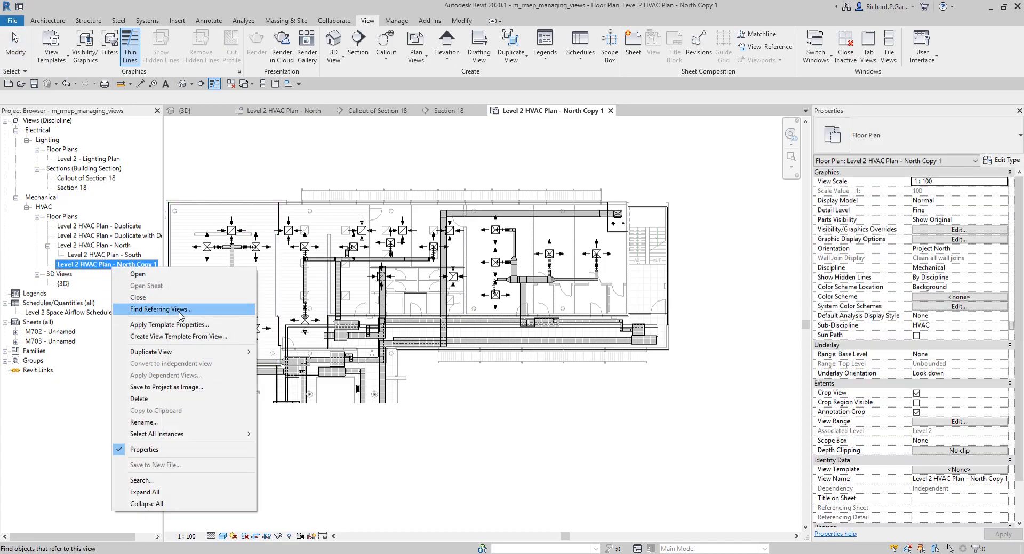
click(159, 422)
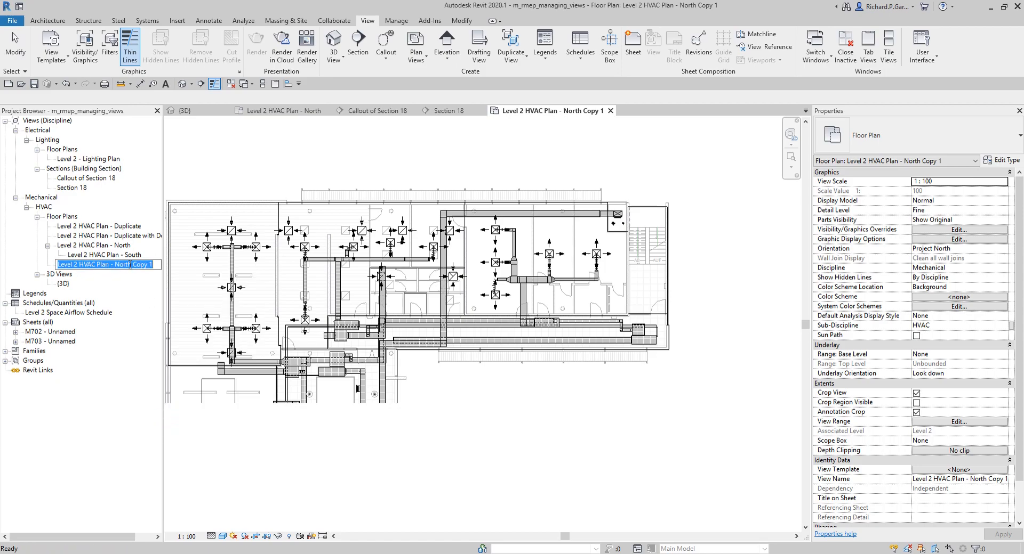
drag(115, 266, 162, 258)
text(Return)
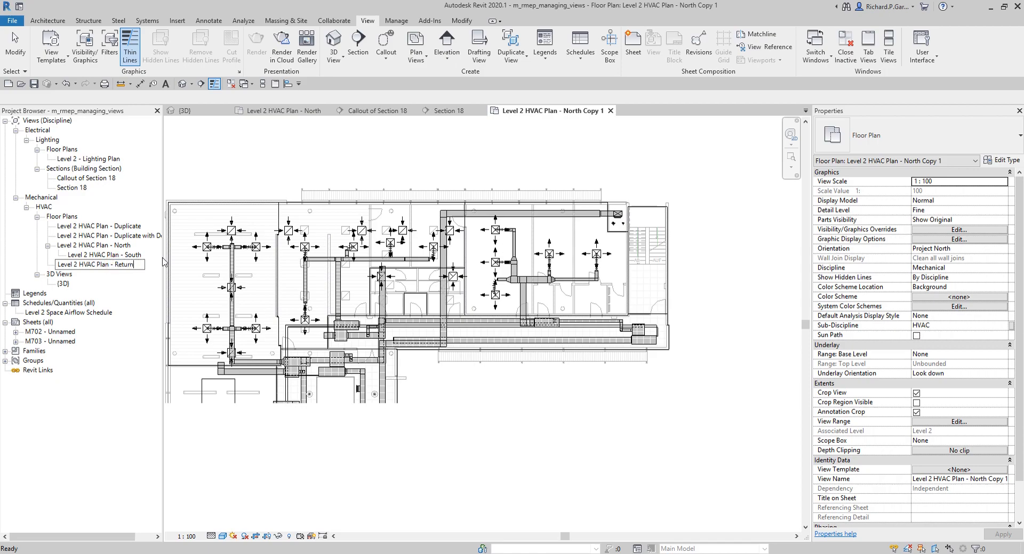
key(Return)
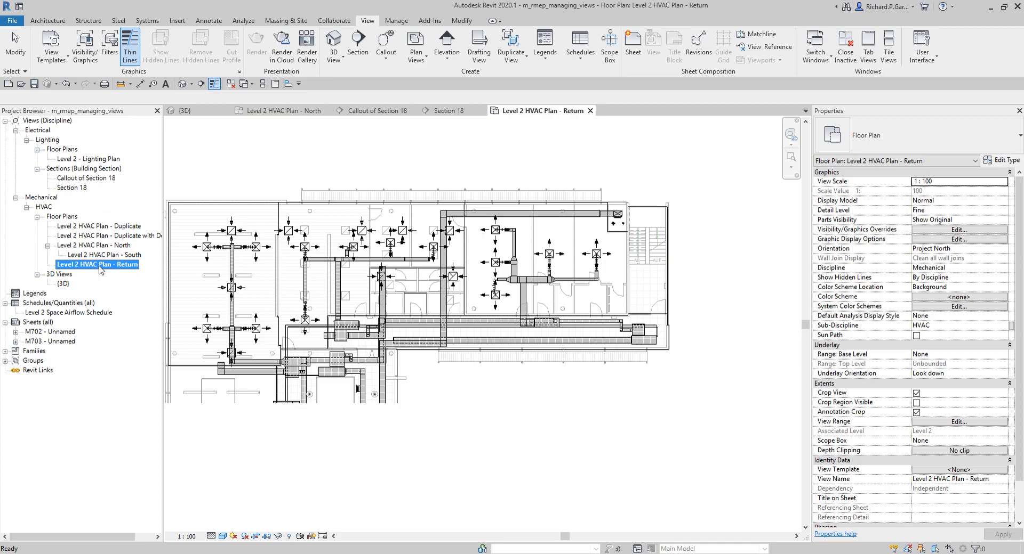
Step: Turn off cropping in the Return view and fit the whole Level 2 floor plan on screen
click(503, 434)
scroll(502, 431, down, 1)
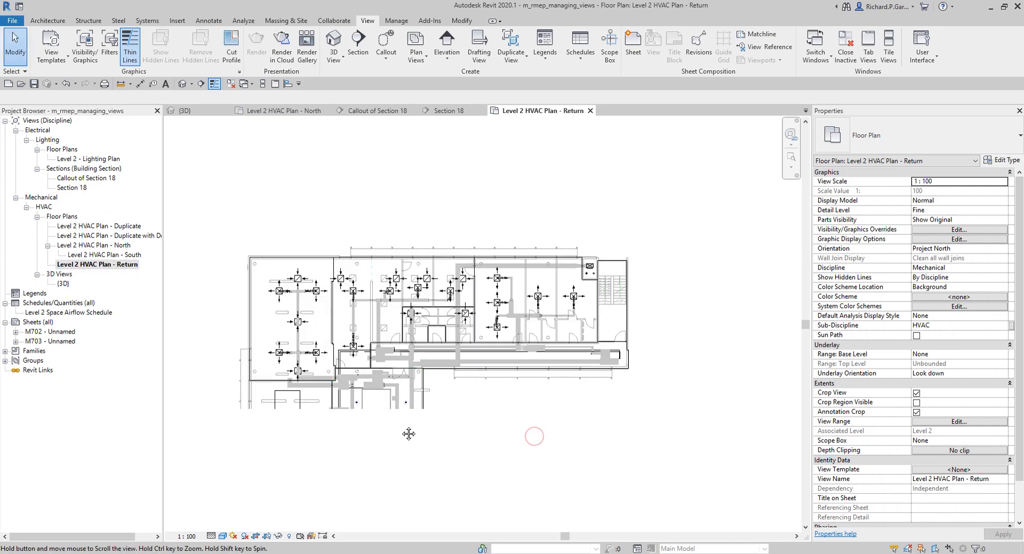
middle_drag(399, 431, 429, 405)
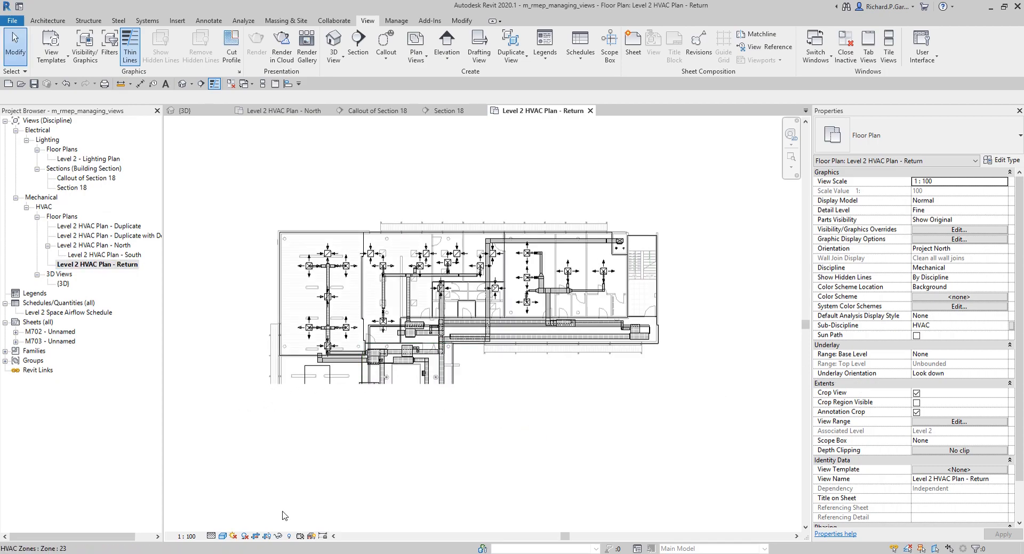
click(261, 539)
middle_drag(533, 407, 518, 293)
scroll(519, 293, down, 3)
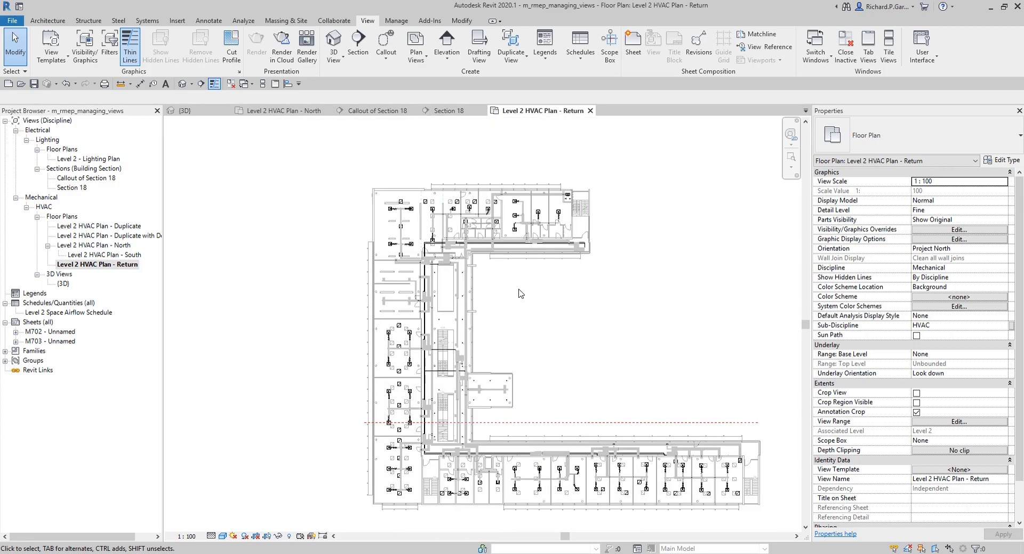
middle_drag(578, 315, 528, 315)
middle_click(498, 311)
middle_click(498, 311)
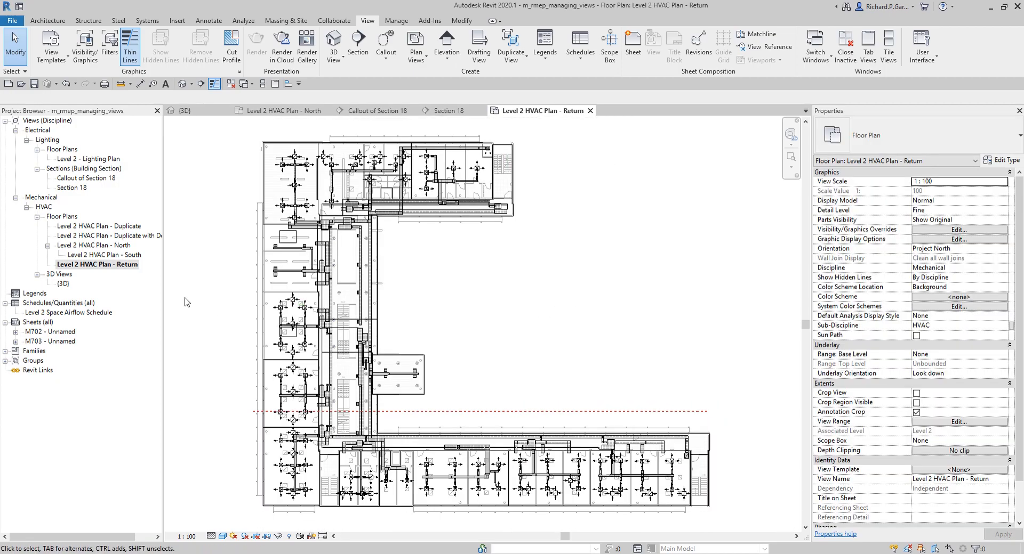
Step: Duplicate the Level 2 HVAC Plan - North view with detailing and check the diffuser and duct tags in the copy
right_click(115, 248)
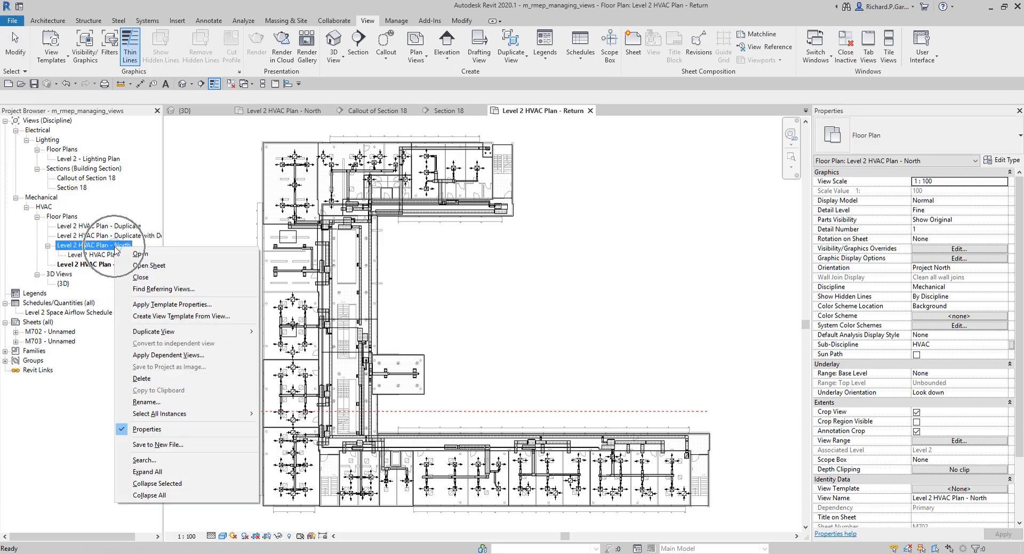
click(188, 331)
click(290, 345)
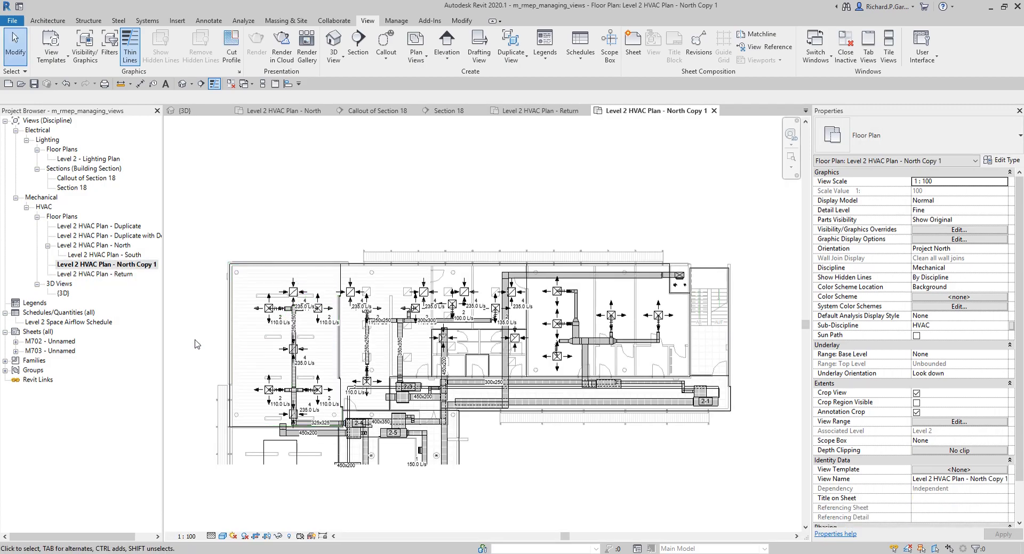
scroll(276, 322, up, 5)
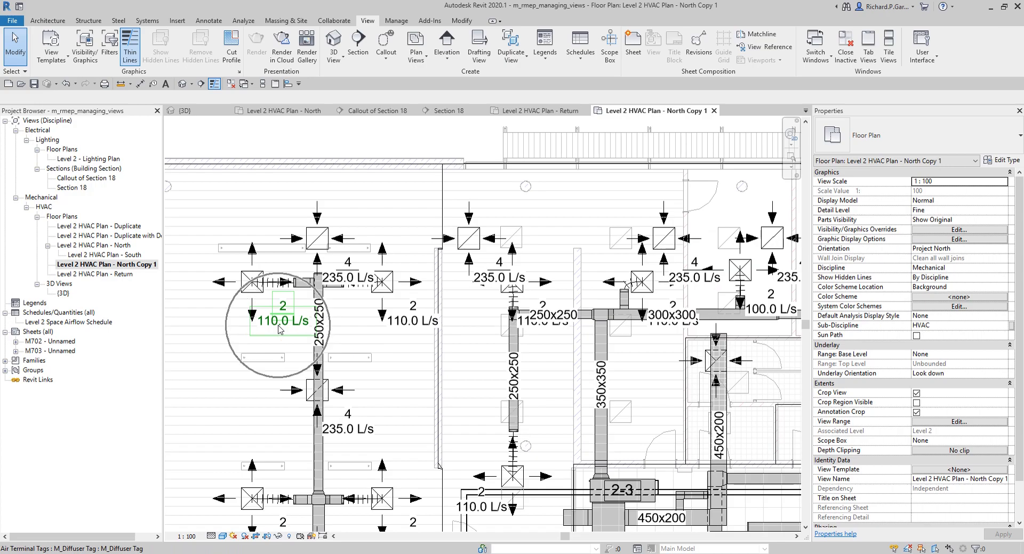
Step: Rename the new detailed copy of the north plan to Level 2 HVAC Plan - Supply
right_click(123, 265)
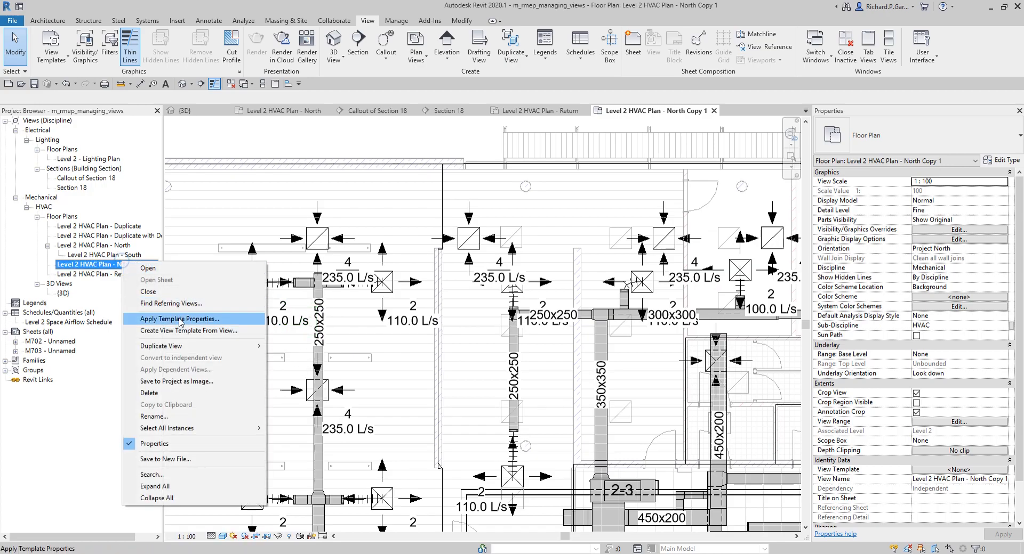
click(176, 416)
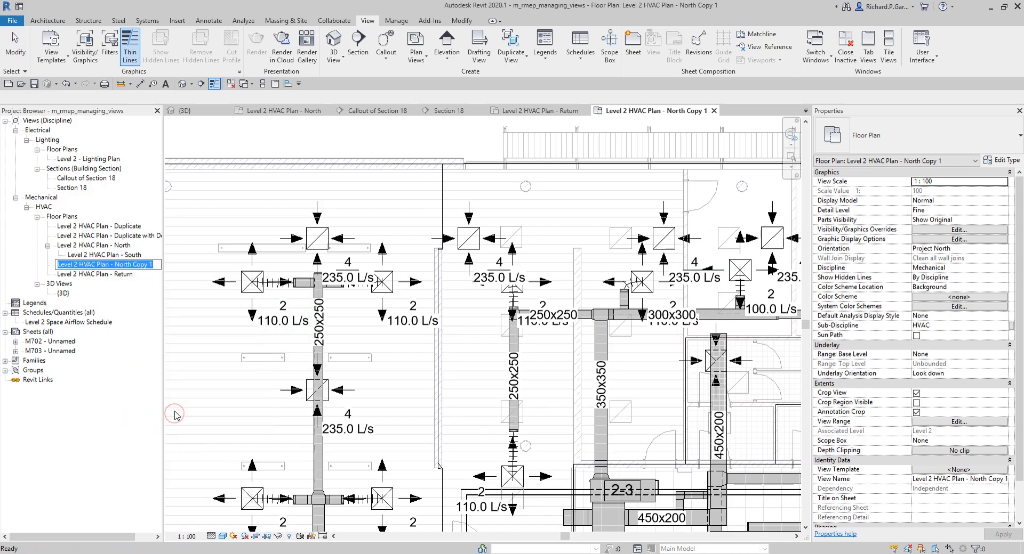
drag(117, 264, 187, 270)
text(N)
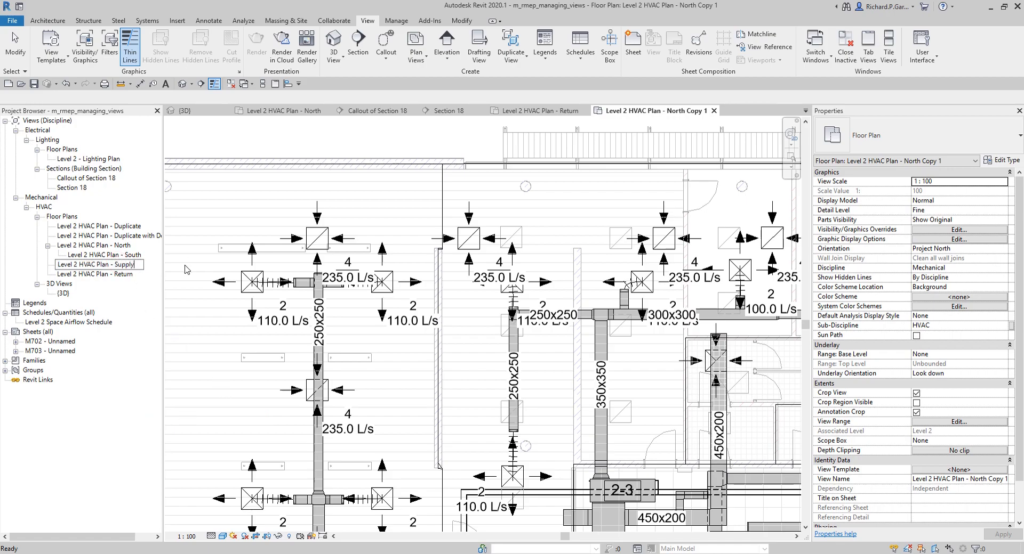
key(Return)
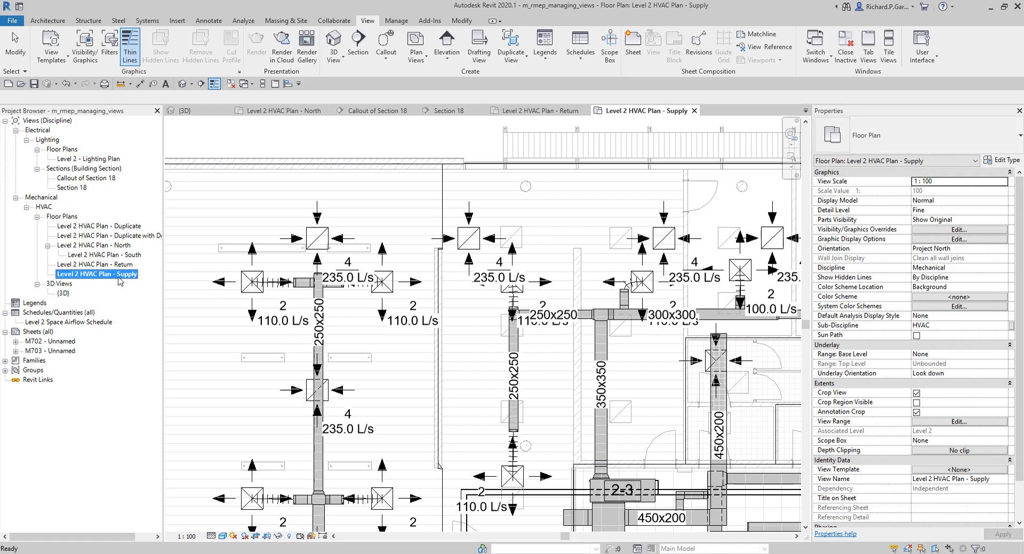
Step: Turn off cropping in the Supply view and fit the whole floor plan on screen
click(255, 150)
scroll(256, 150, down, 4)
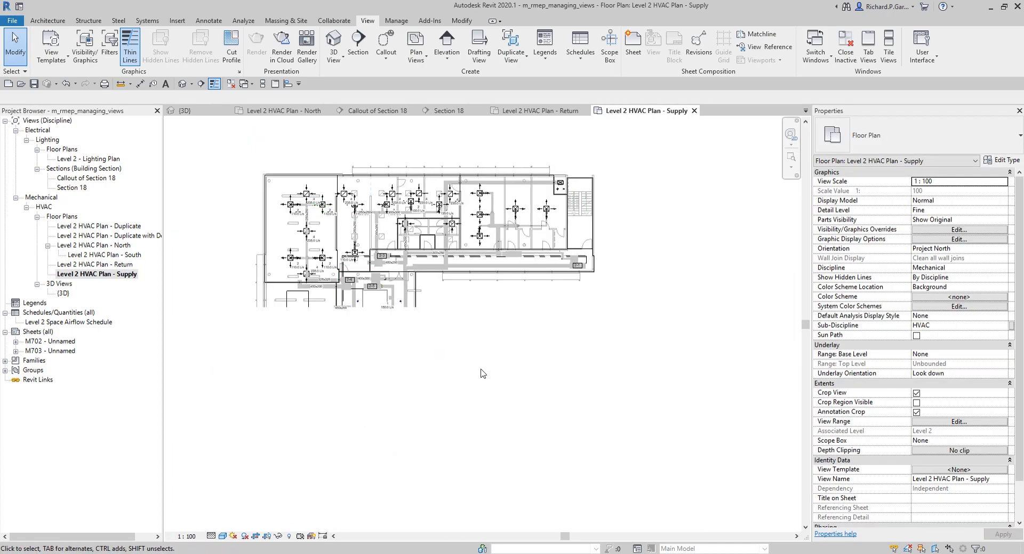
click(257, 537)
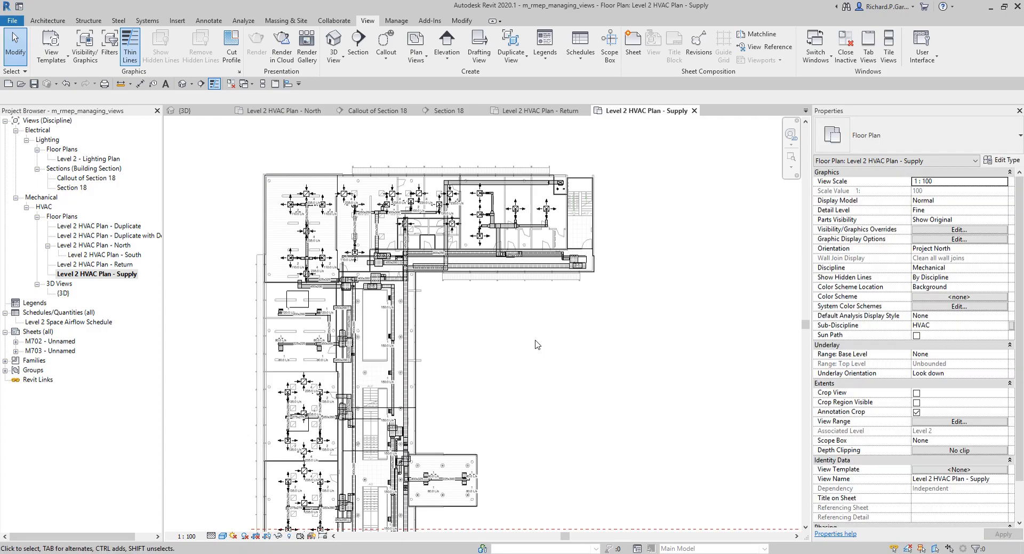
middle_click(458, 344)
middle_click(457, 344)
Step: Switch between the Return and Supply floor plans to compare them, ending in the Supply view
double_click(108, 265)
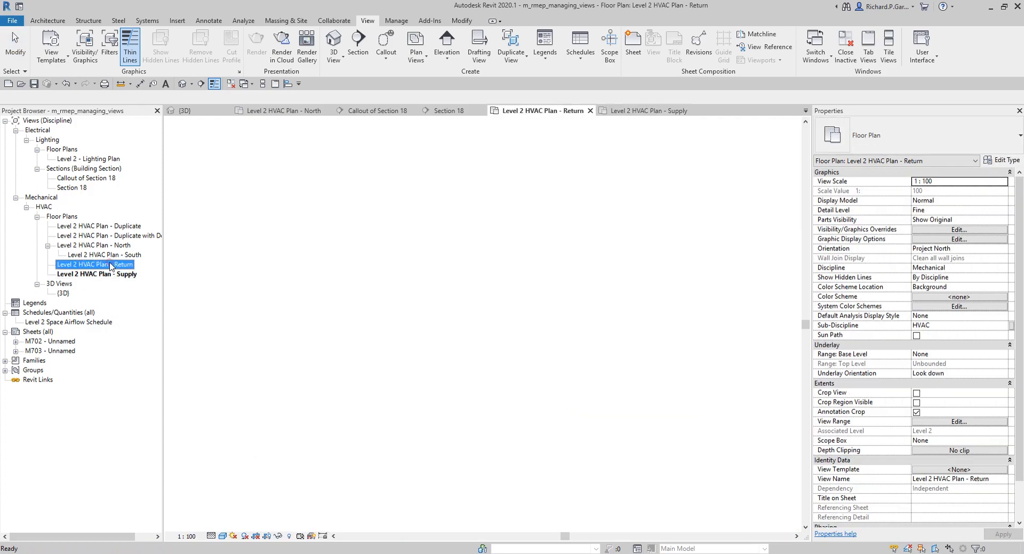
double_click(111, 274)
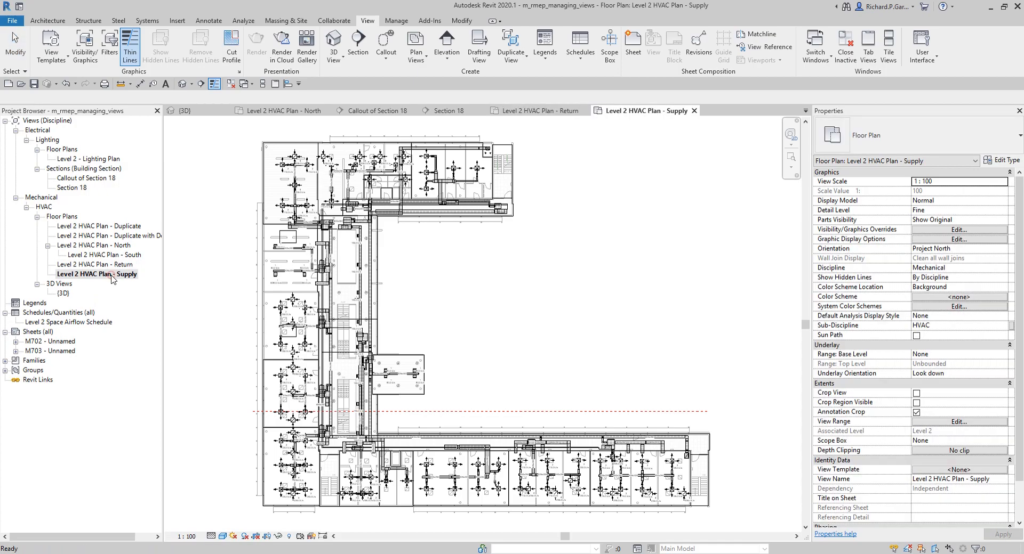
double_click(107, 265)
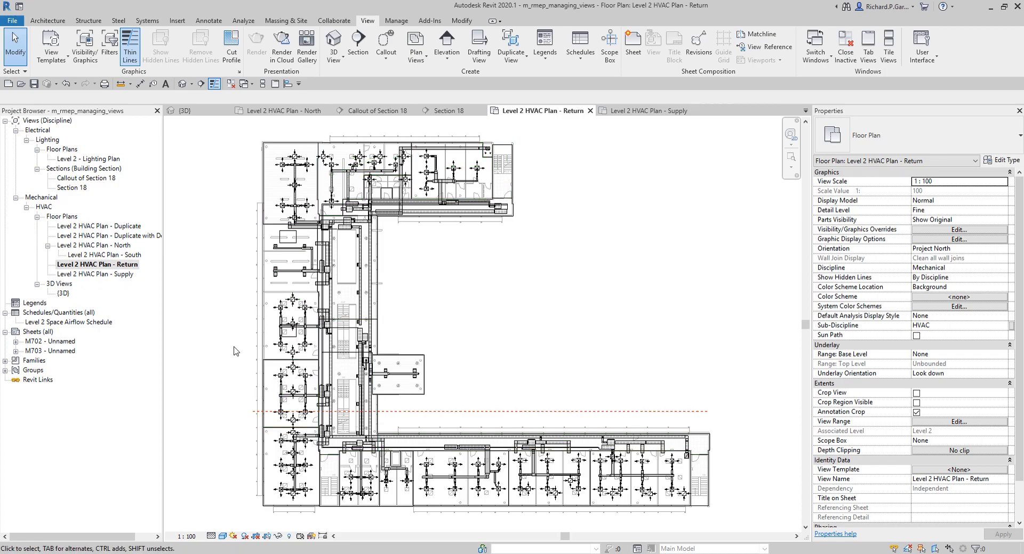
double_click(109, 275)
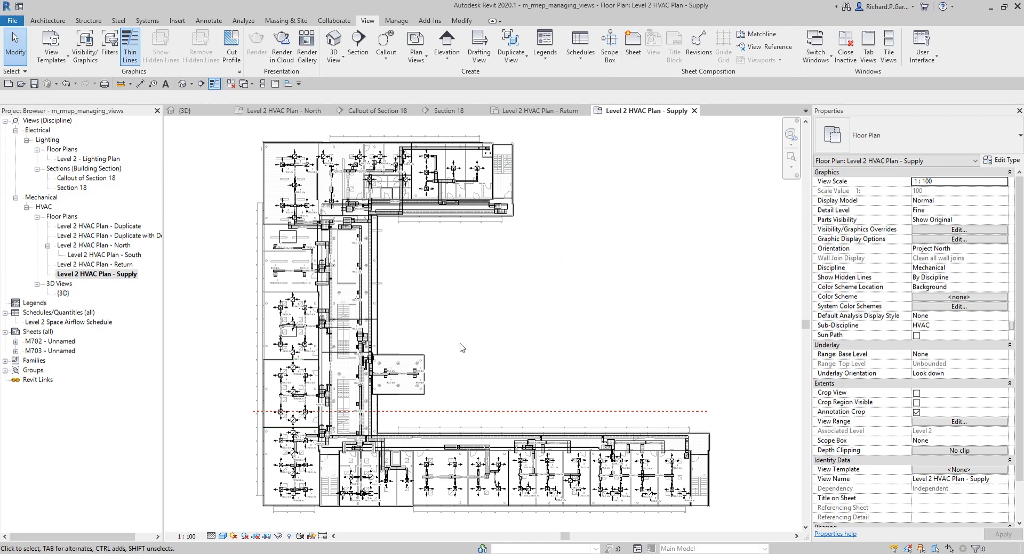
Step: Hide the Matchline annotation category in the Supply view through its Visibility/Graphic Overrides
click(491, 413)
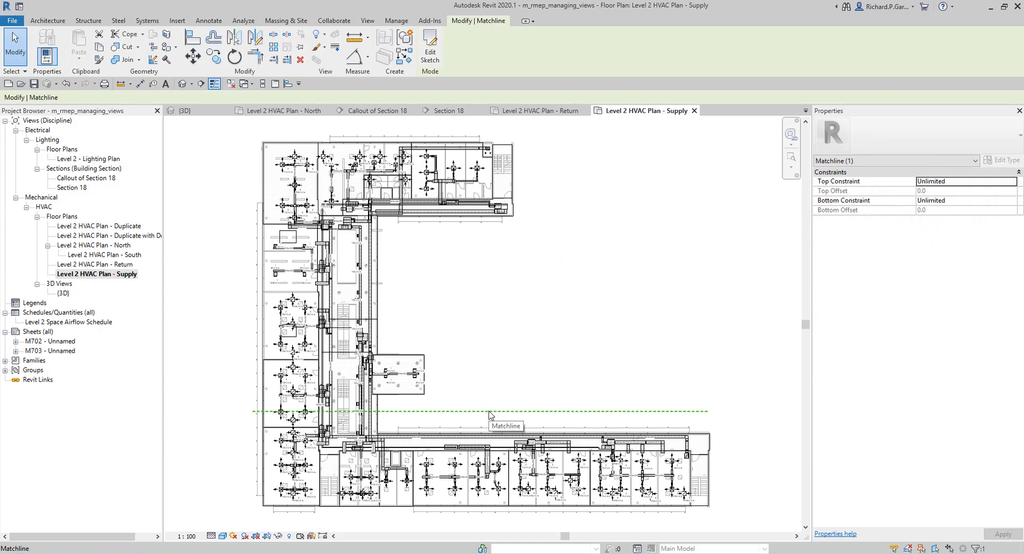
click(494, 397)
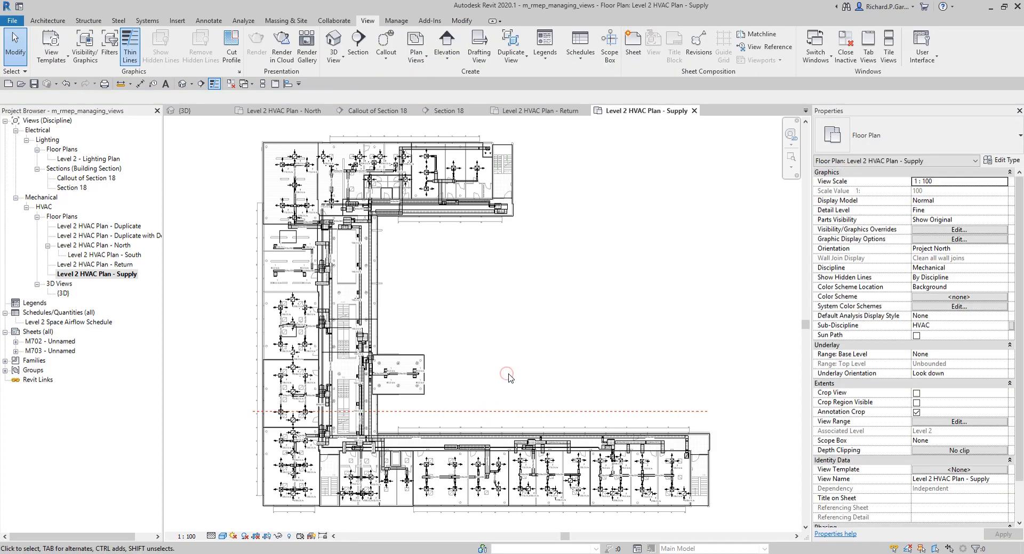
key(v)
key(g)
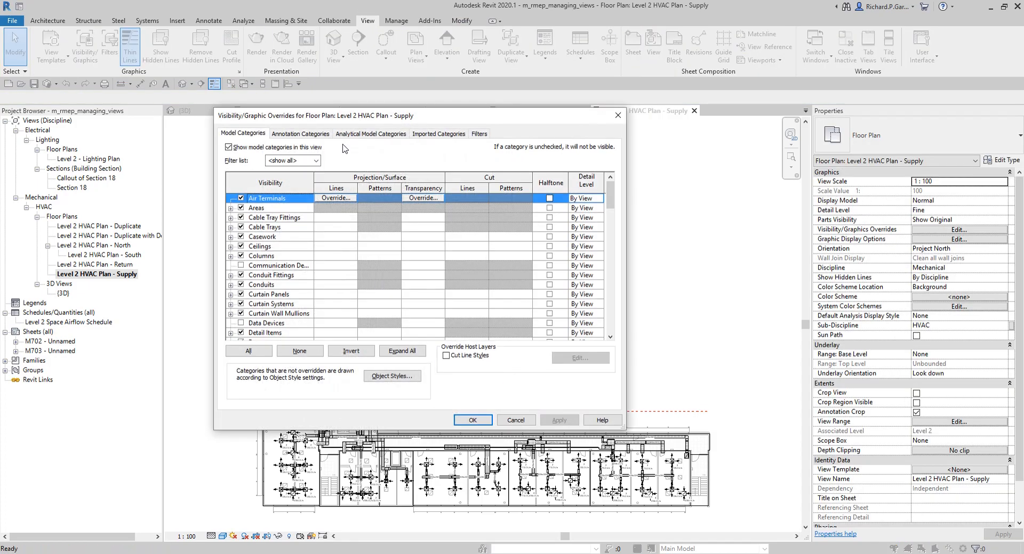
click(305, 135)
click(280, 283)
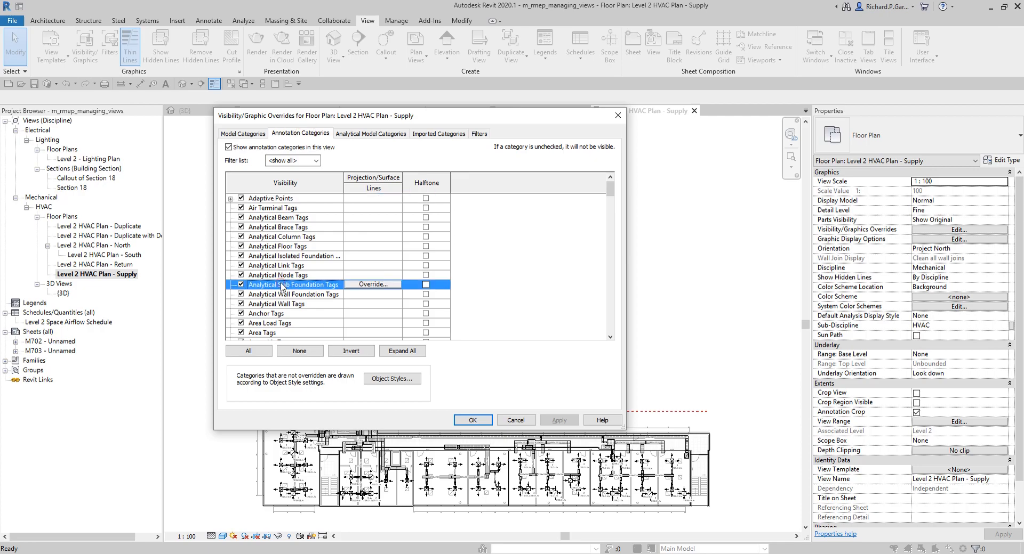
key(m)
scroll(284, 292, down, 2)
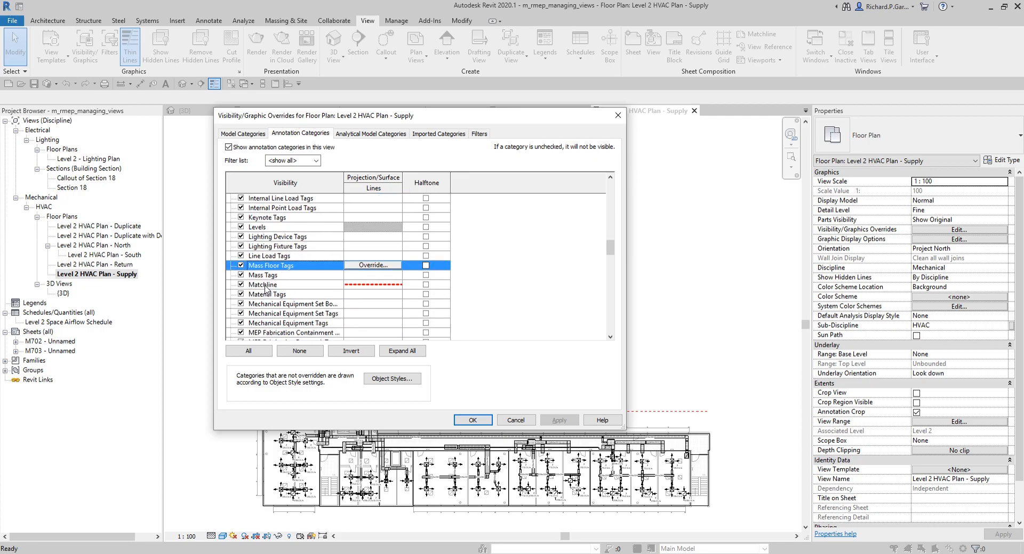
click(266, 286)
click(241, 285)
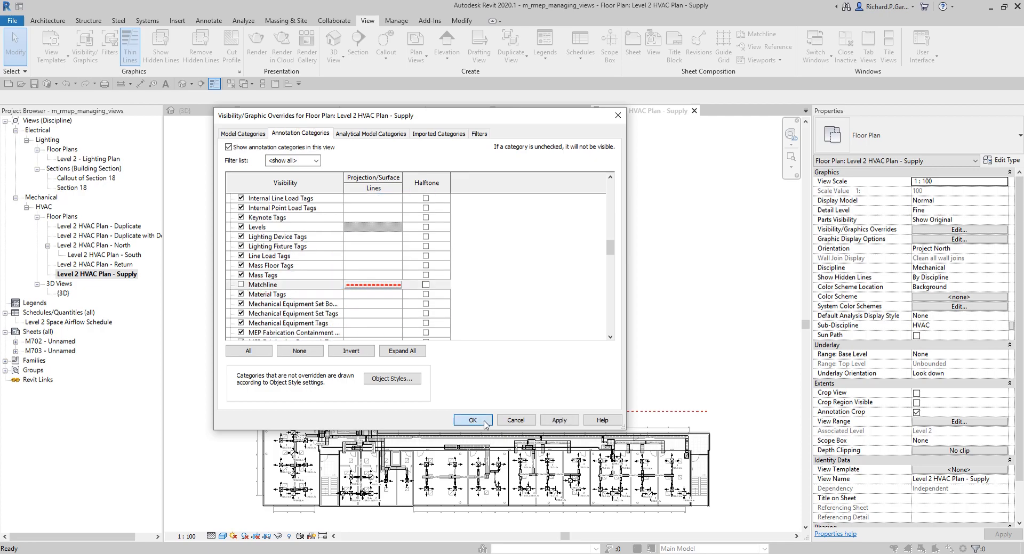
click(472, 420)
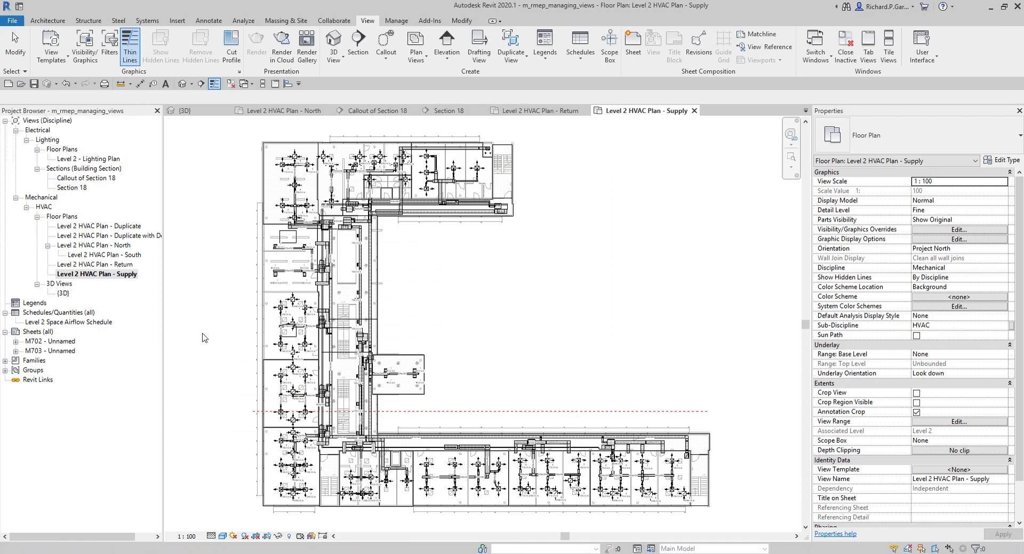
Step: Open the Level 2 HVAC Plan - Return view and hide its Matchline annotation category through Visibility/Graphic Overrides
double_click(116, 266)
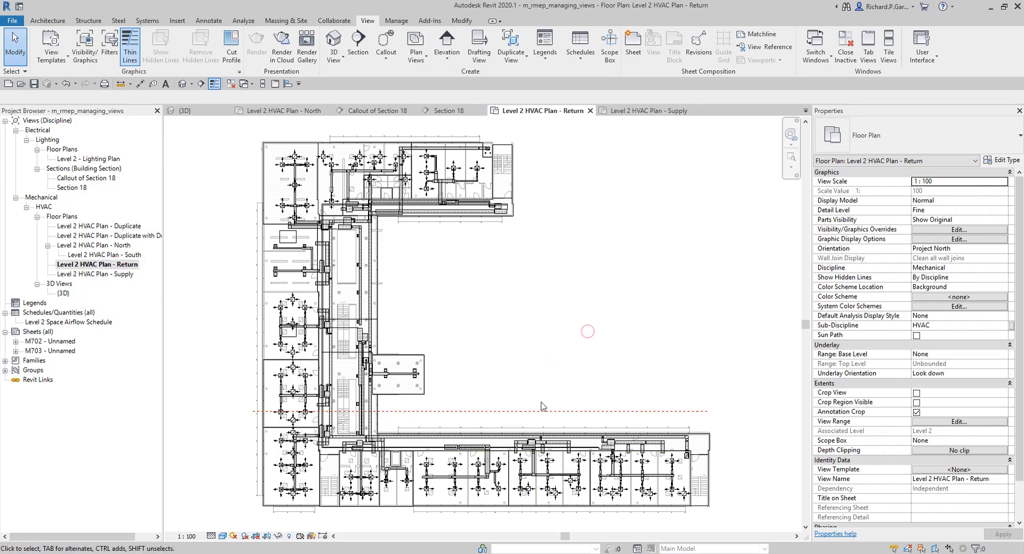
key(v)
key(g)
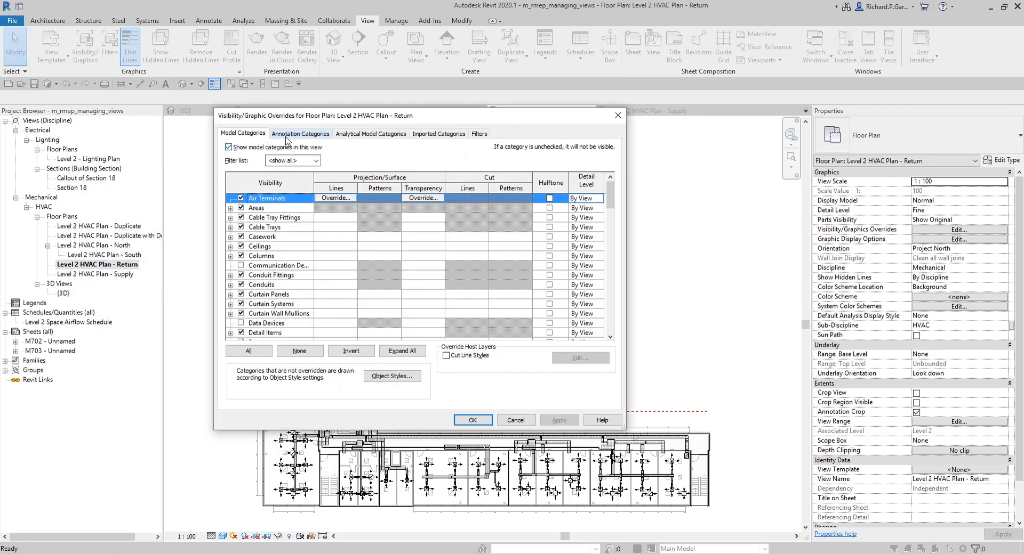
click(286, 137)
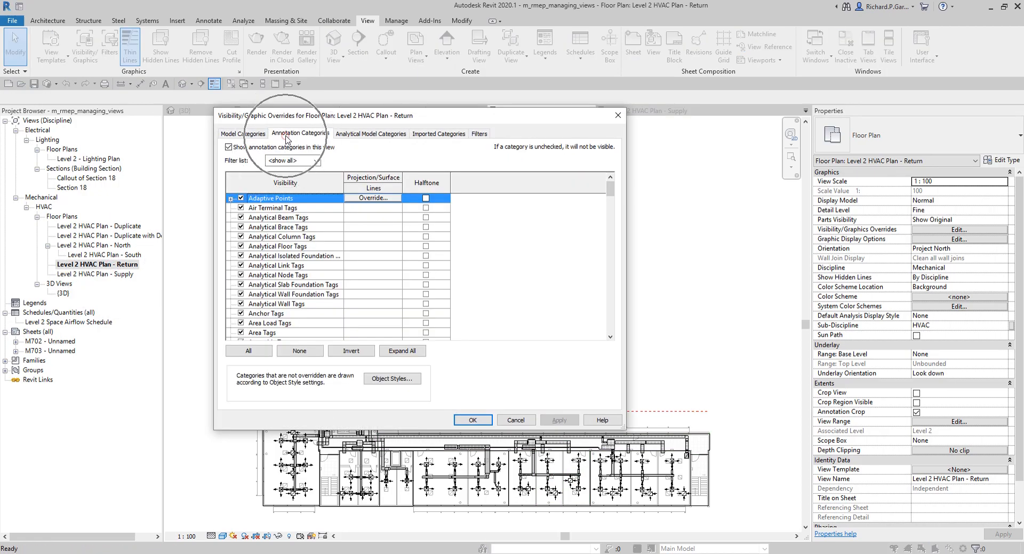
click(268, 298)
key(m)
scroll(269, 301, down, 2)
click(241, 284)
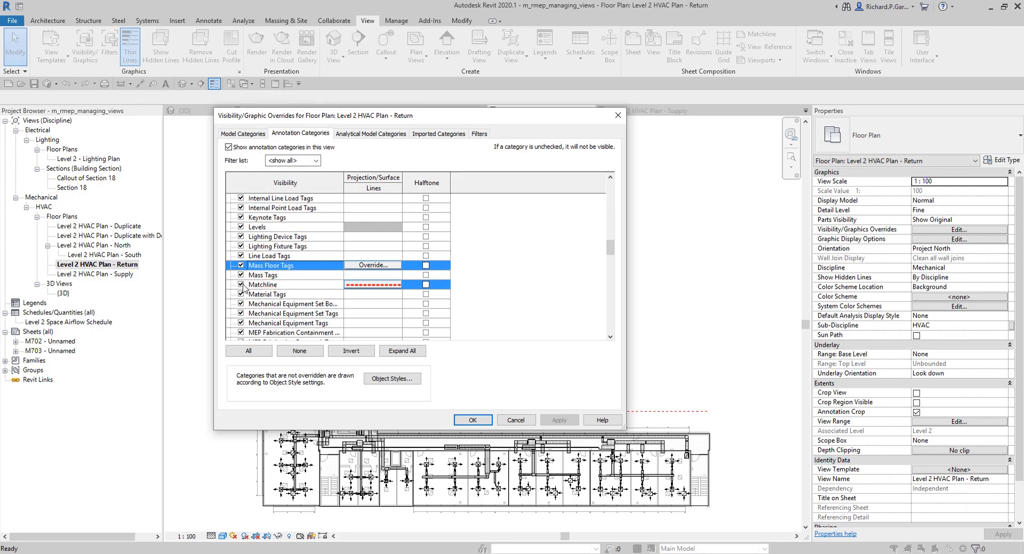
click(473, 420)
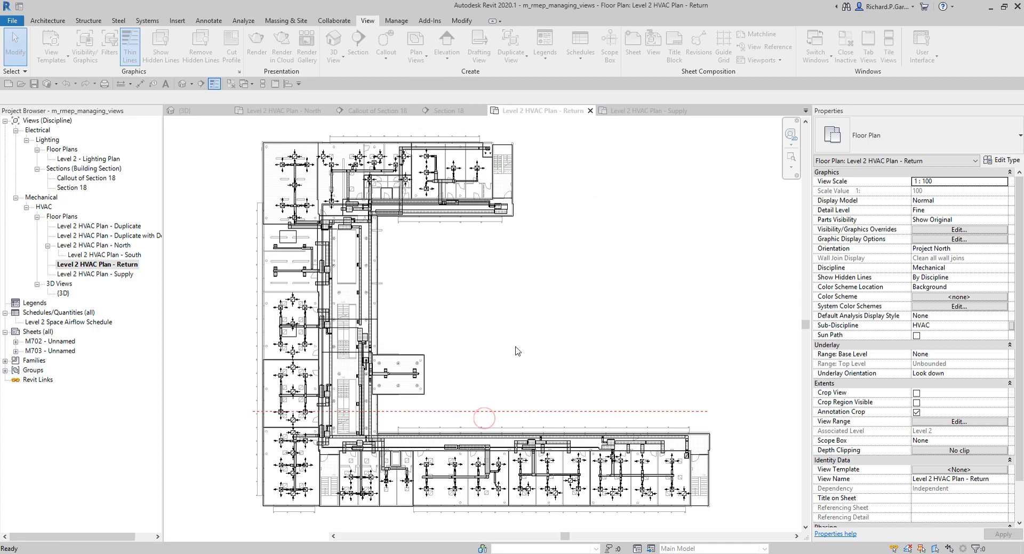
Step: Switch between the Supply and Return floor plans to compare their displayed ductwork, ending in the Return view
click(111, 276)
double_click(111, 276)
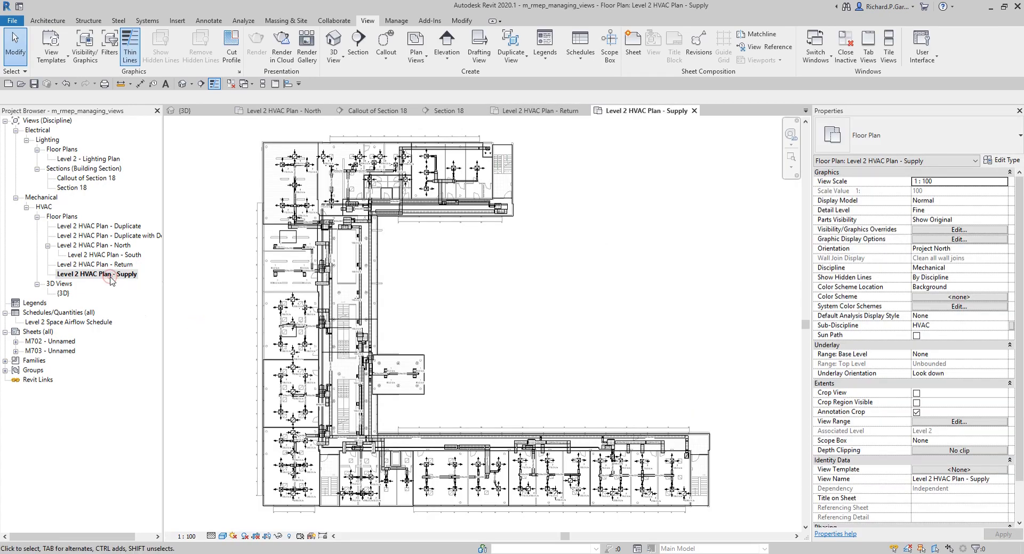
double_click(114, 266)
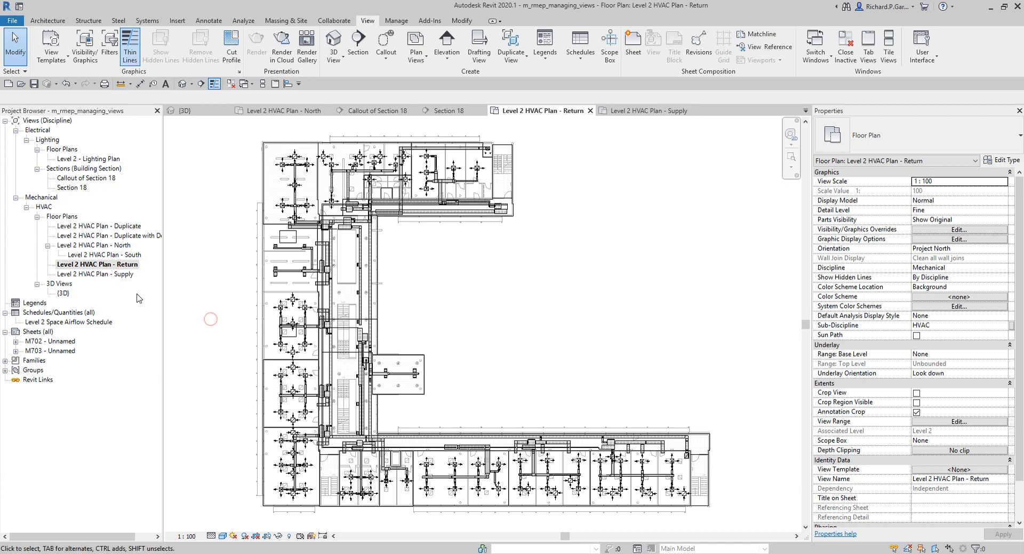
click(103, 267)
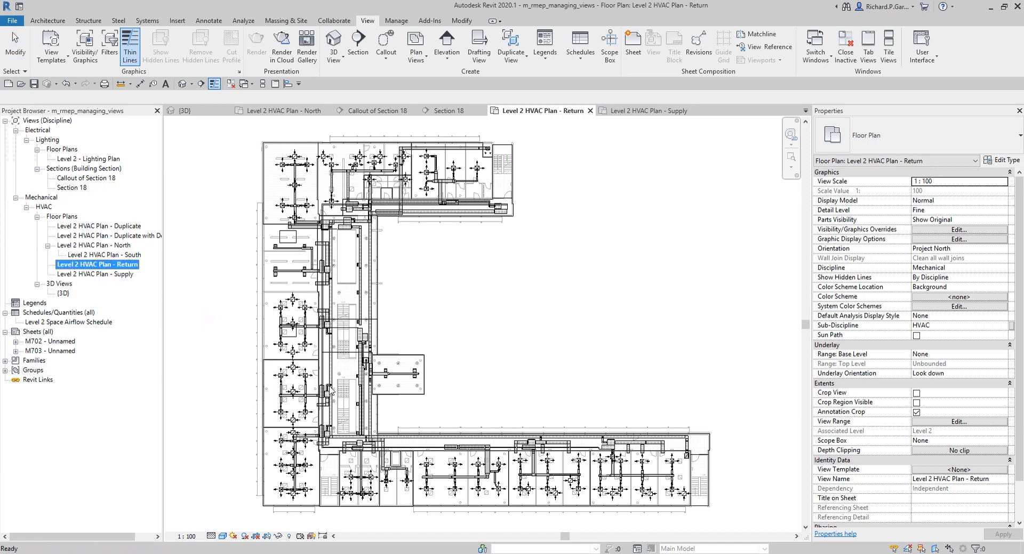
double_click(111, 274)
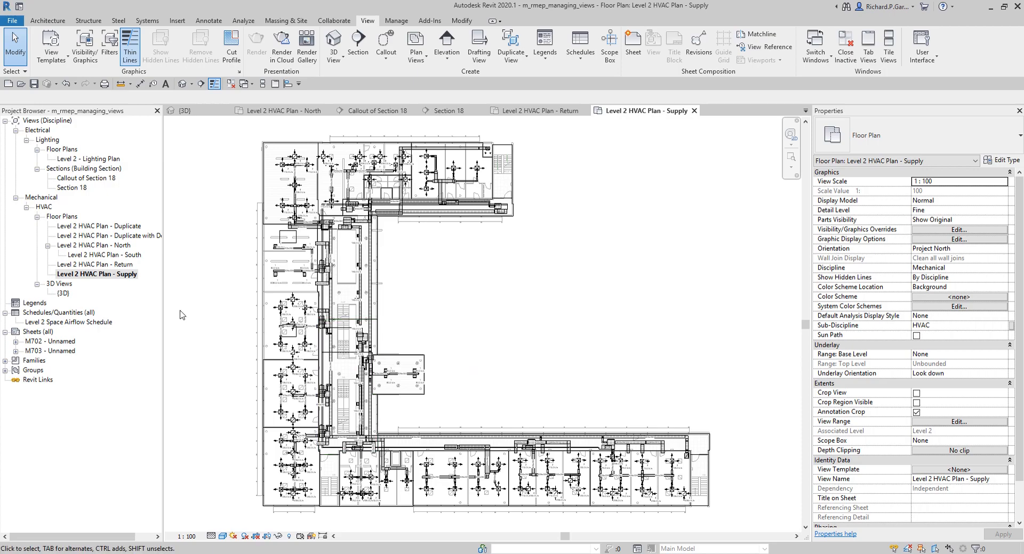
double_click(124, 265)
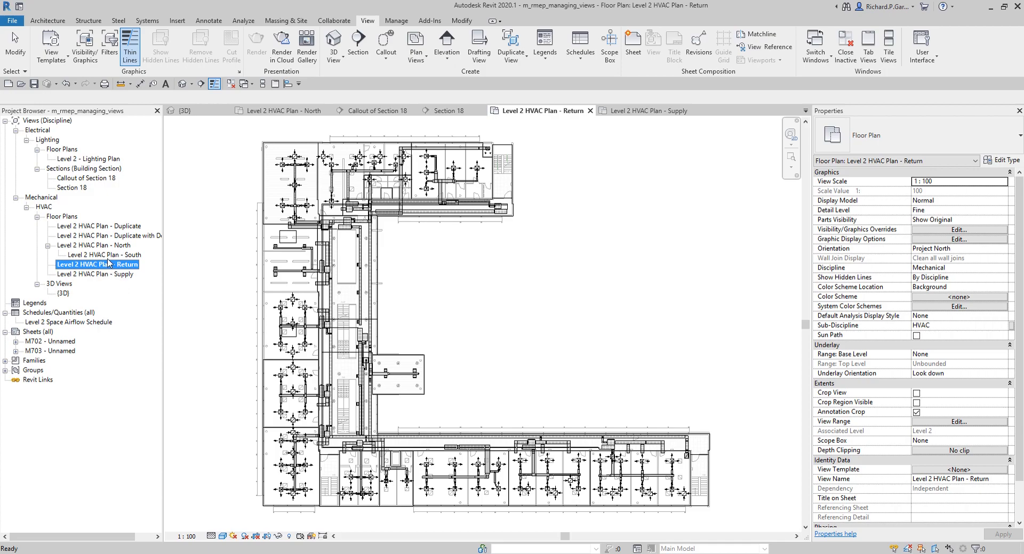
Step: Apply the HVAC - Return view template properties to the Level 2 HVAC Plan - Return view
right_click(99, 268)
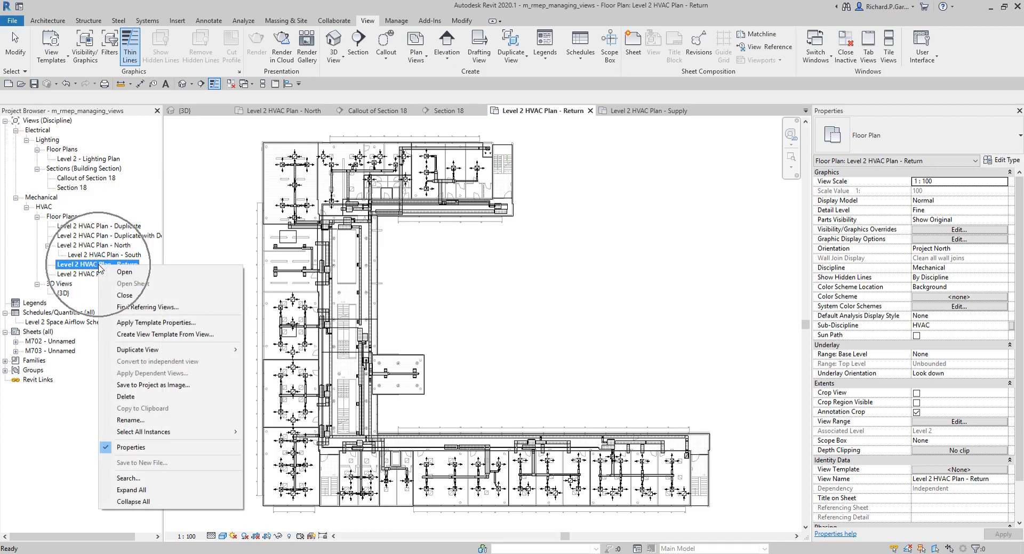
click(151, 324)
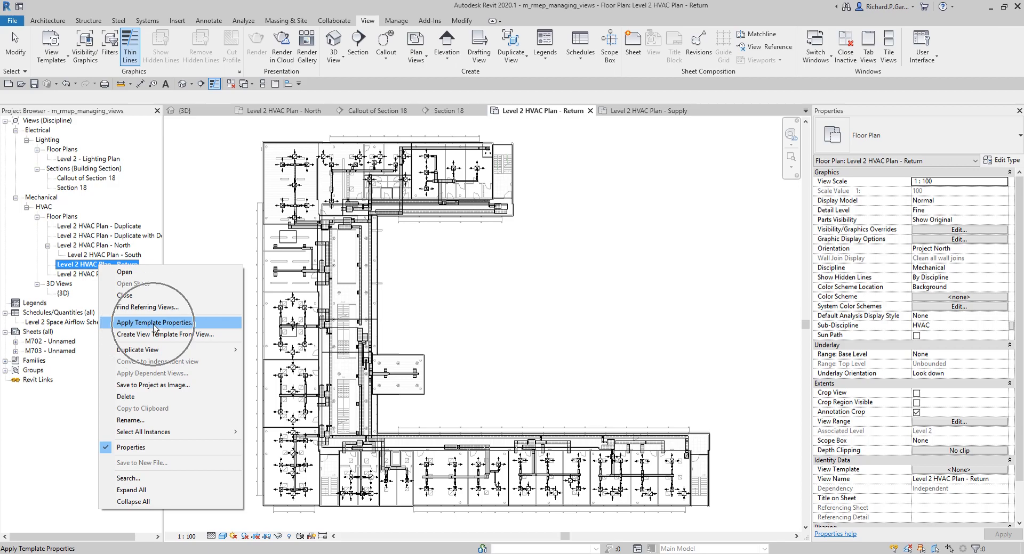
click(155, 322)
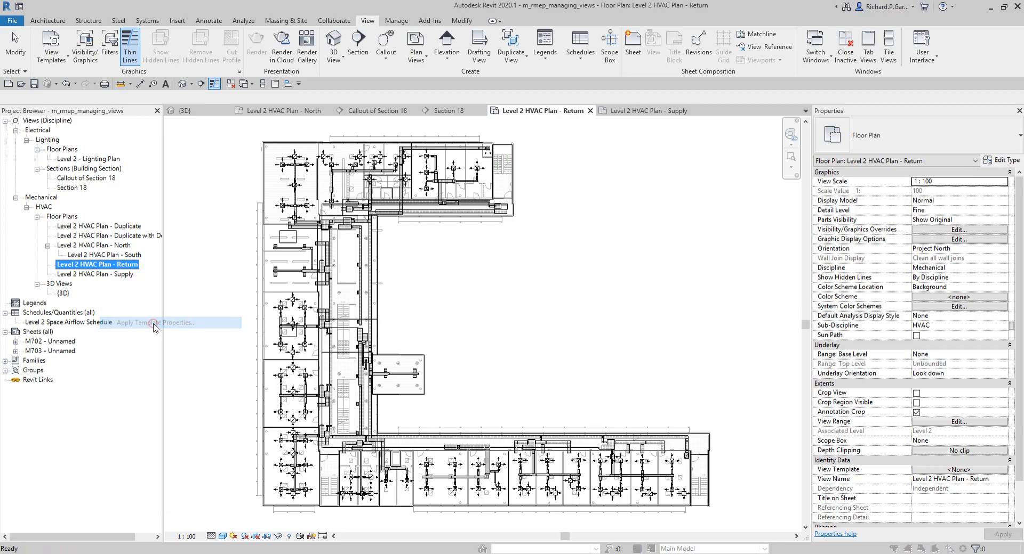
drag(103, 67, 378, 161)
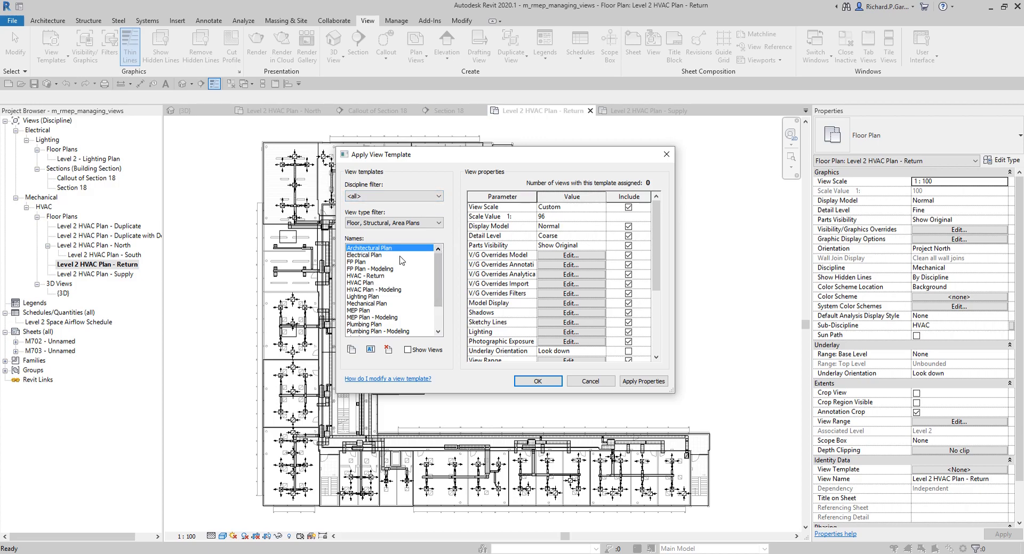
click(379, 276)
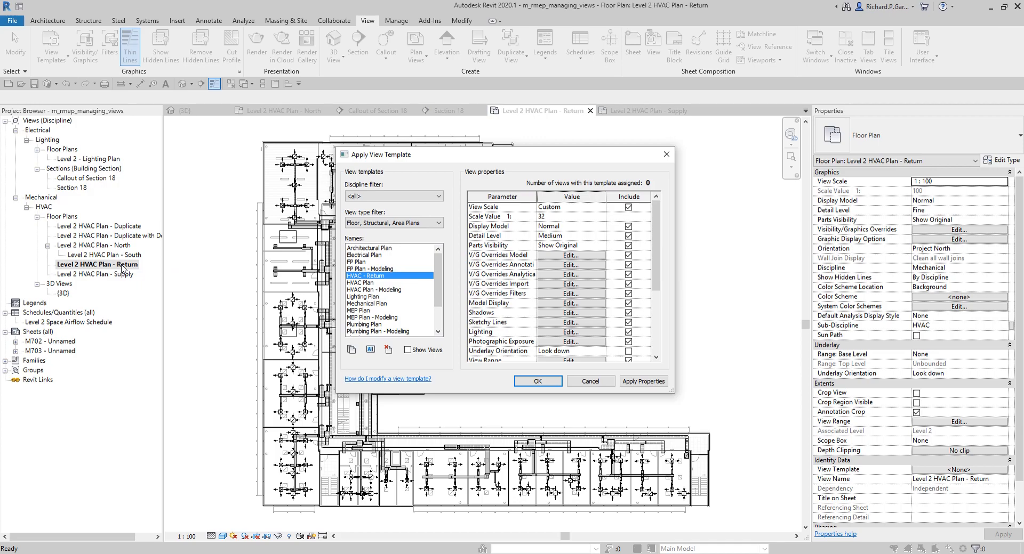
click(537, 382)
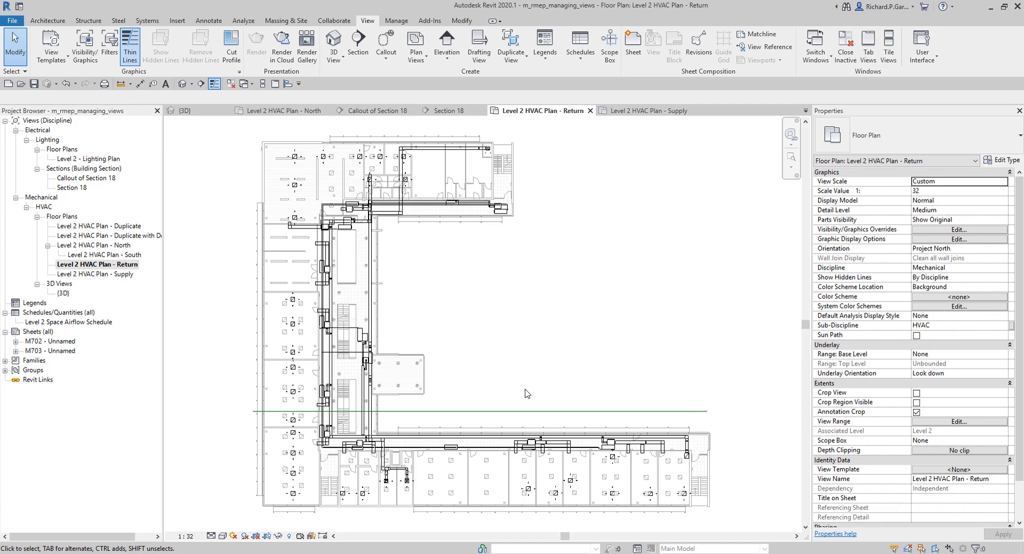
Step: Hide the Matchline annotation category again in the Return view after applying its template
key(ctrl)
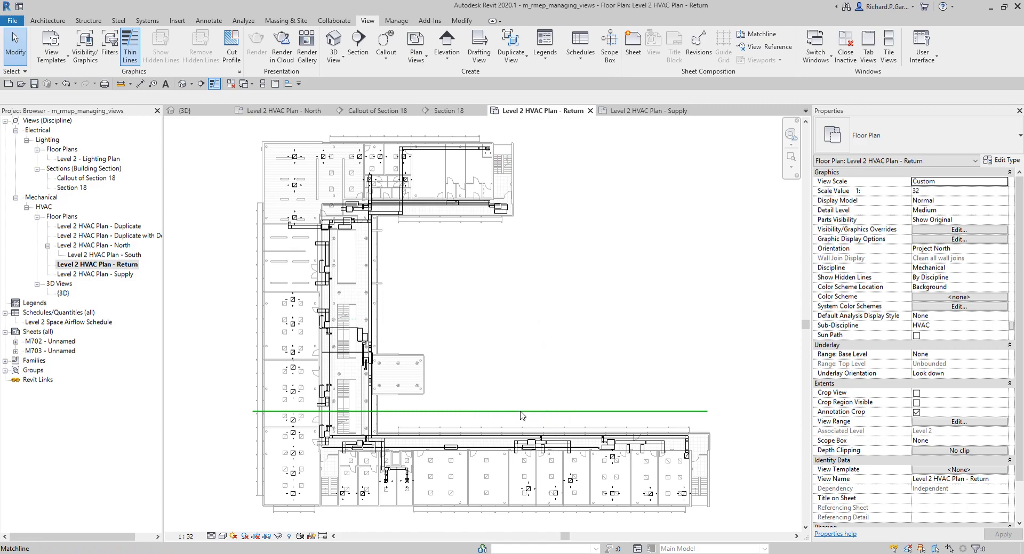
key(v)
key(g)
click(291, 138)
scroll(257, 294, down, 20)
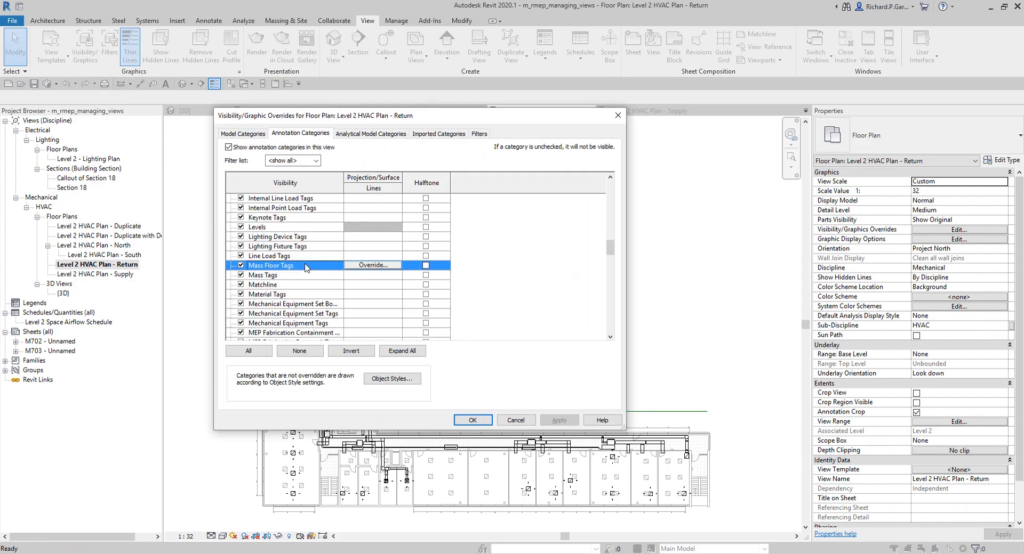
click(241, 276)
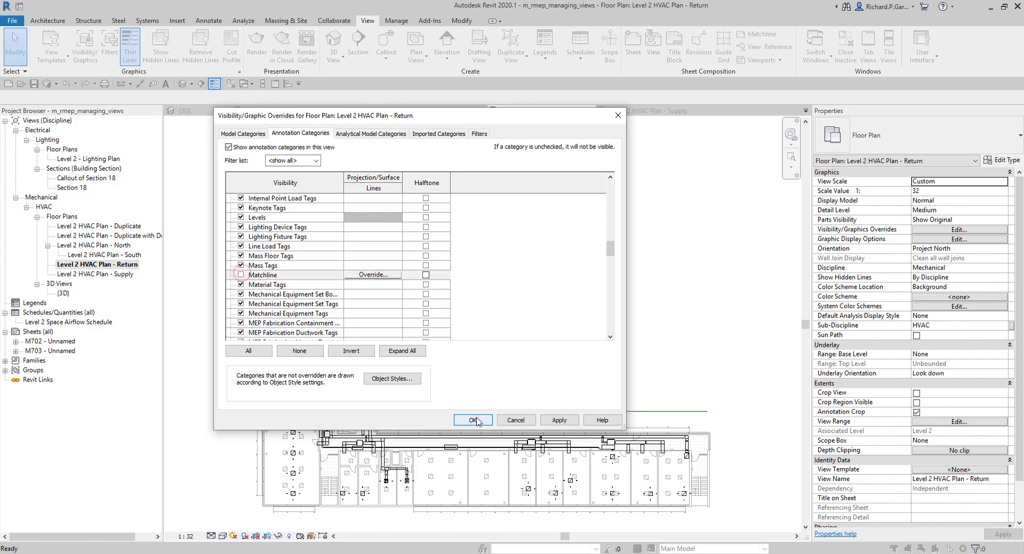
click(472, 420)
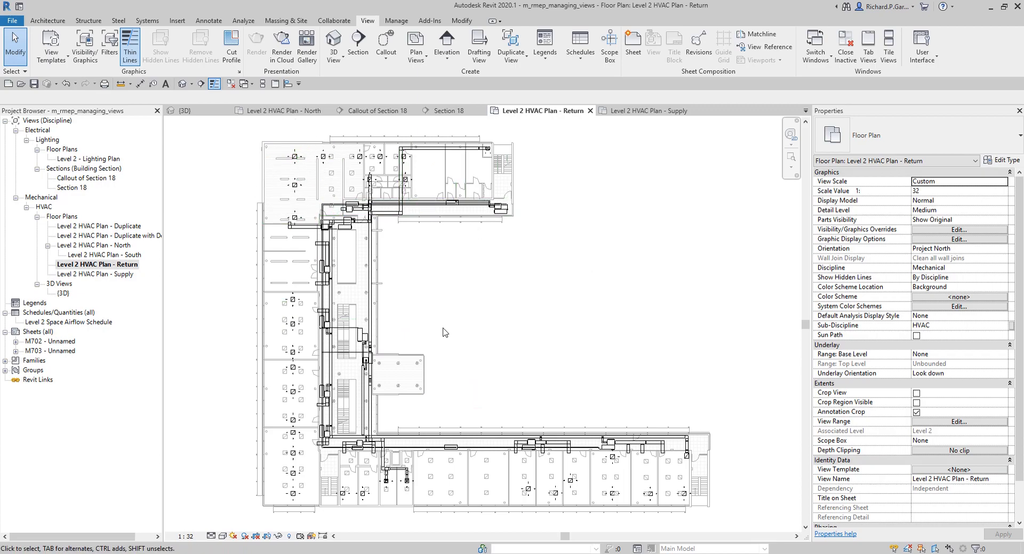
Step: Compare the Supply plan with the Return plan and look at the Return view's option for creating a view template
double_click(120, 275)
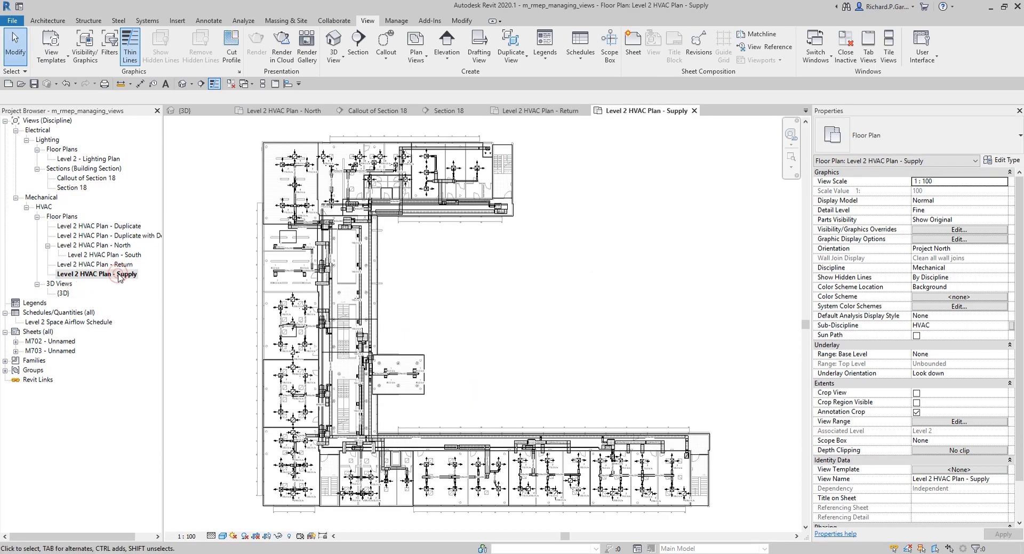
double_click(121, 265)
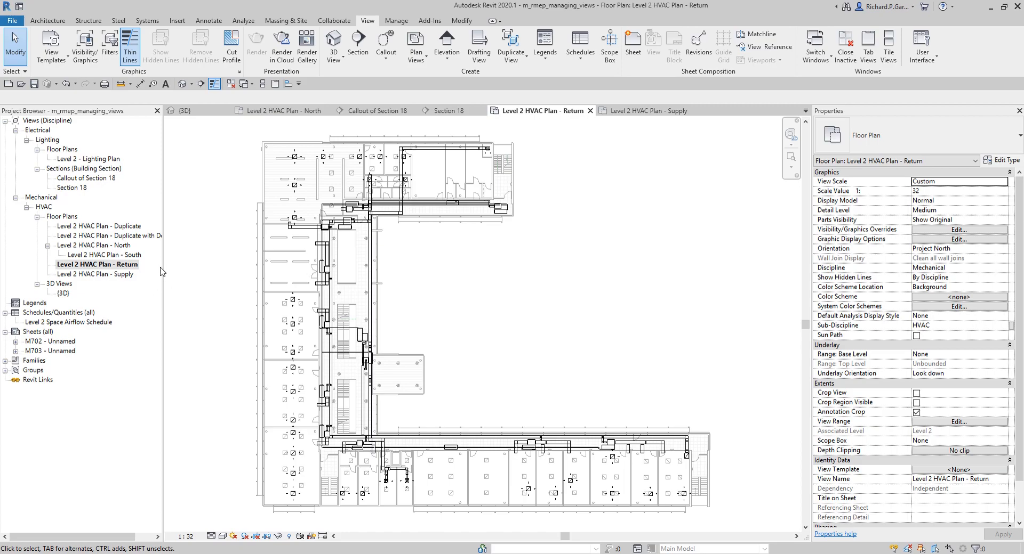
right_click(113, 270)
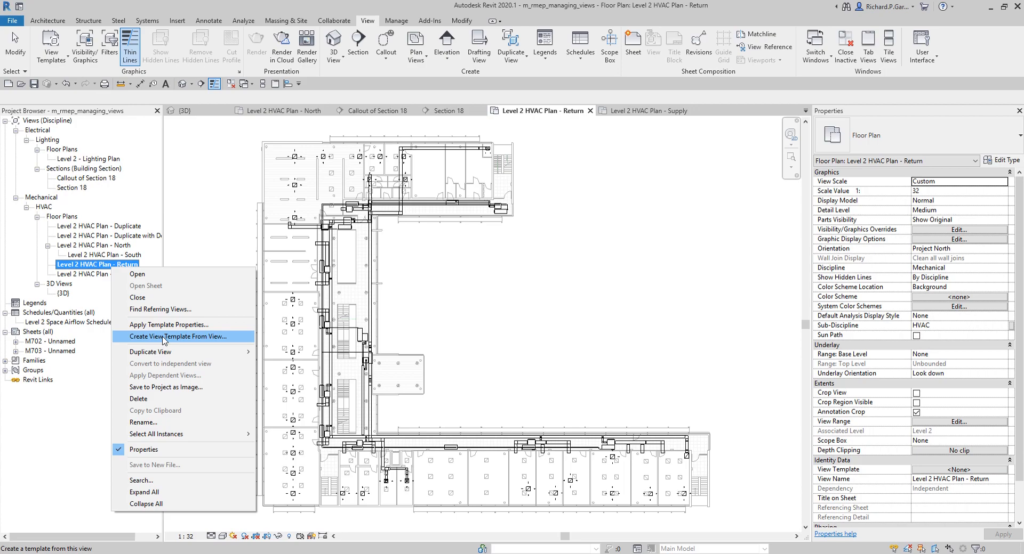
click(552, 326)
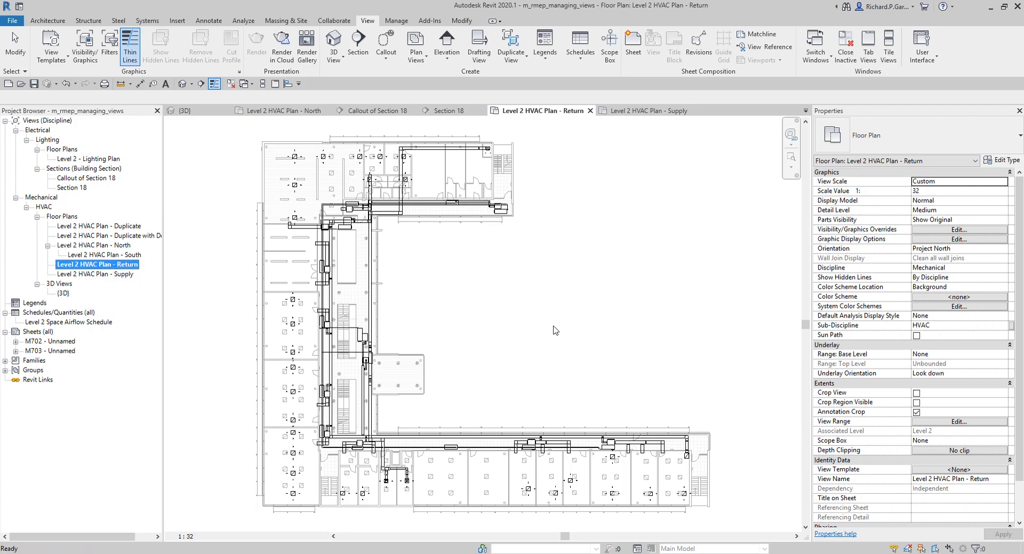
Step: Open the Level 2 HVAC Plan - Supply view and apply the HVAC - Return view template properties to it
double_click(107, 275)
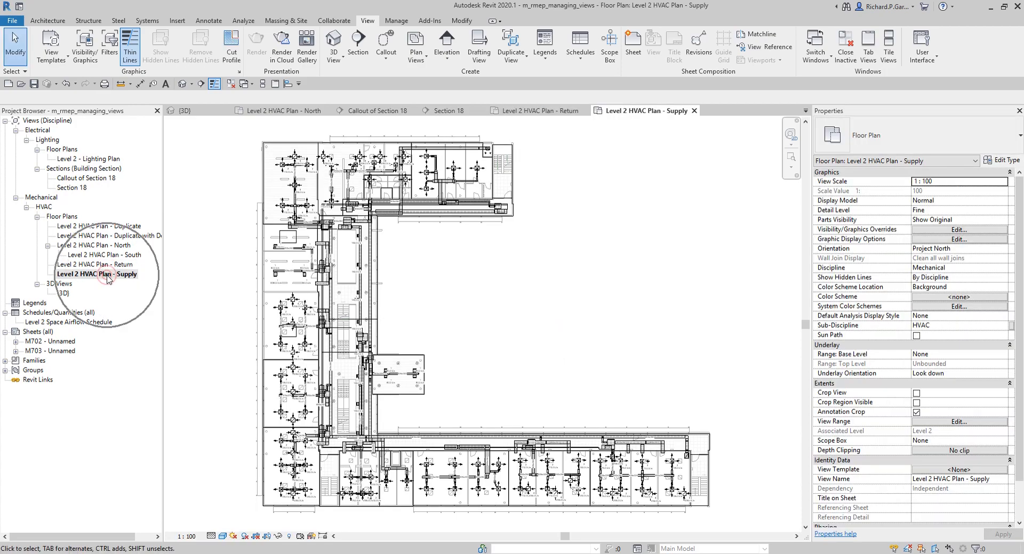
right_click(107, 275)
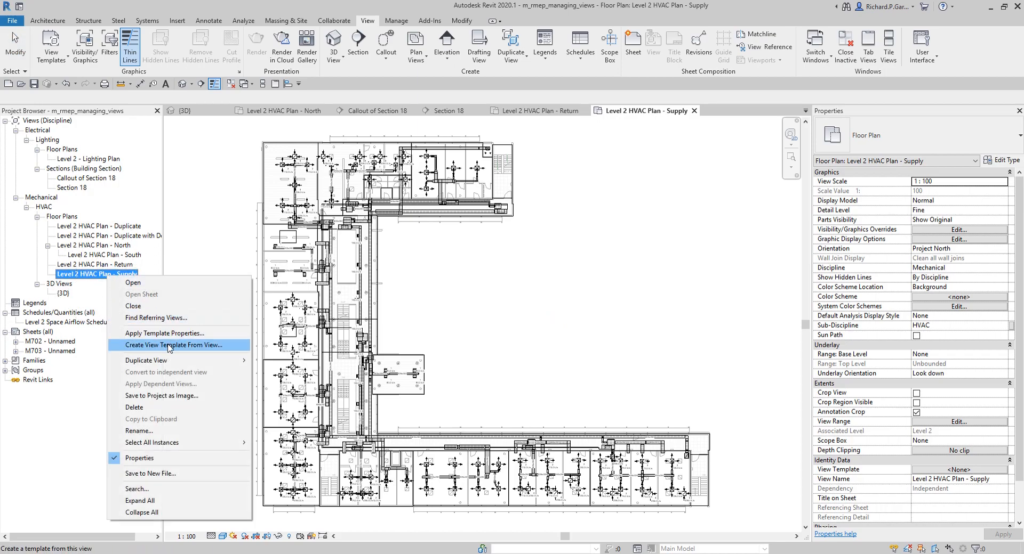
click(166, 336)
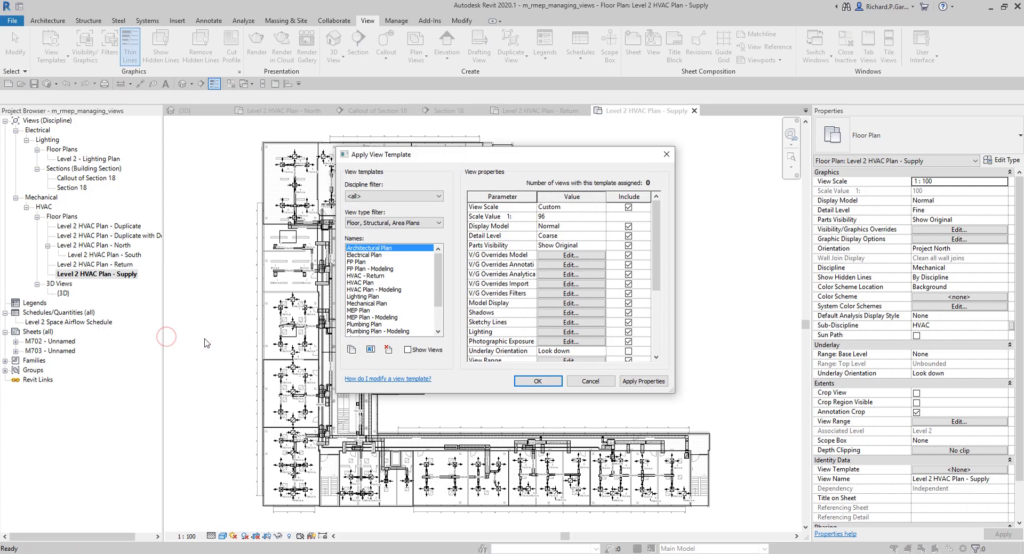
click(369, 275)
click(539, 381)
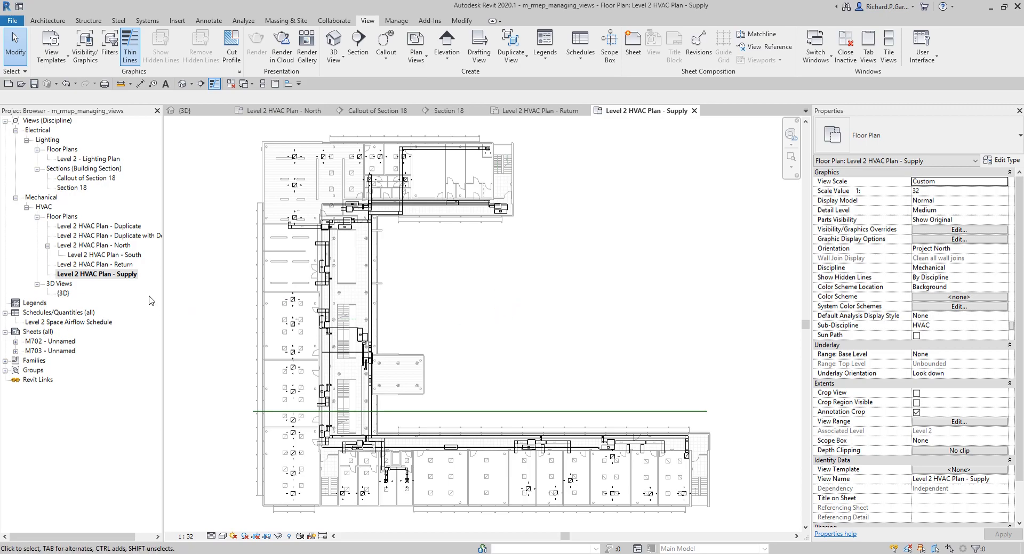
Step: In the Supply view's Visibility/Graphic Overrides filters, turn off visibility of Mechanical - Return and turn on Mechanical - Supply
click(127, 276)
key(v)
key(g)
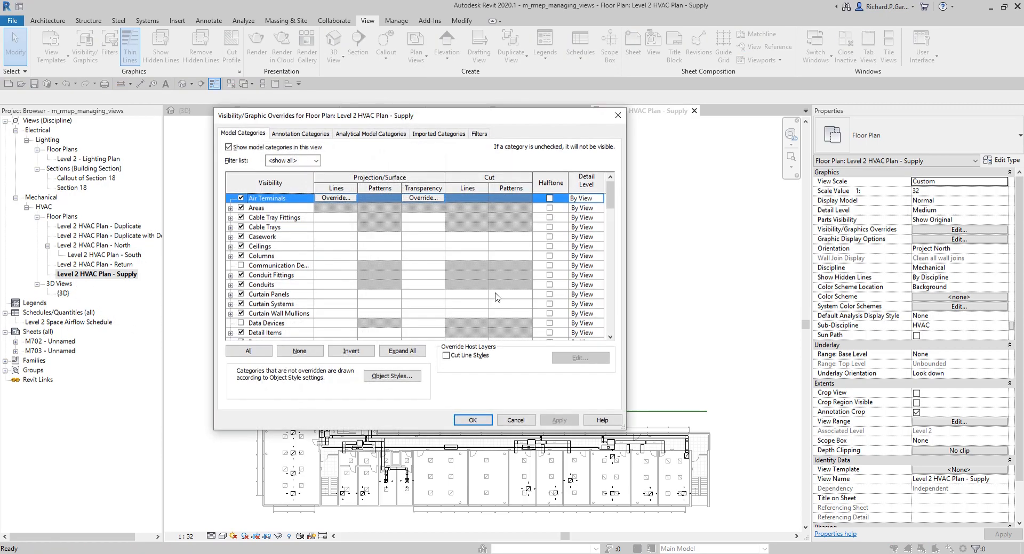
click(282, 116)
click(480, 135)
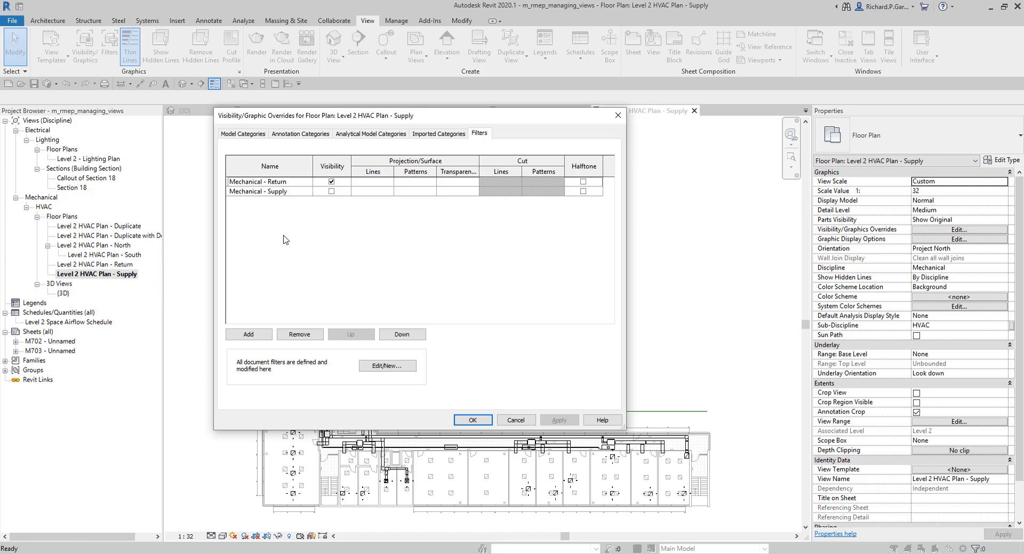
click(293, 183)
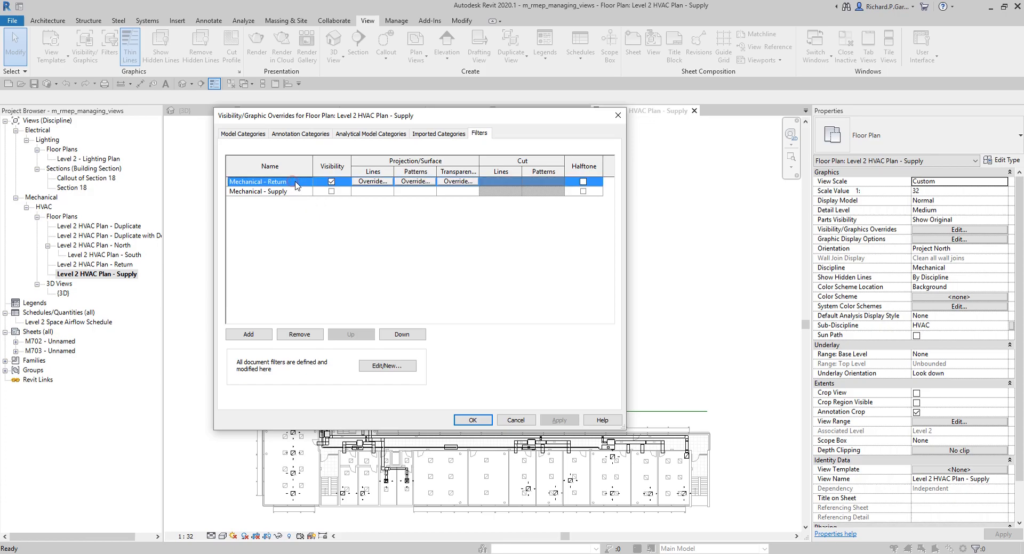
click(331, 182)
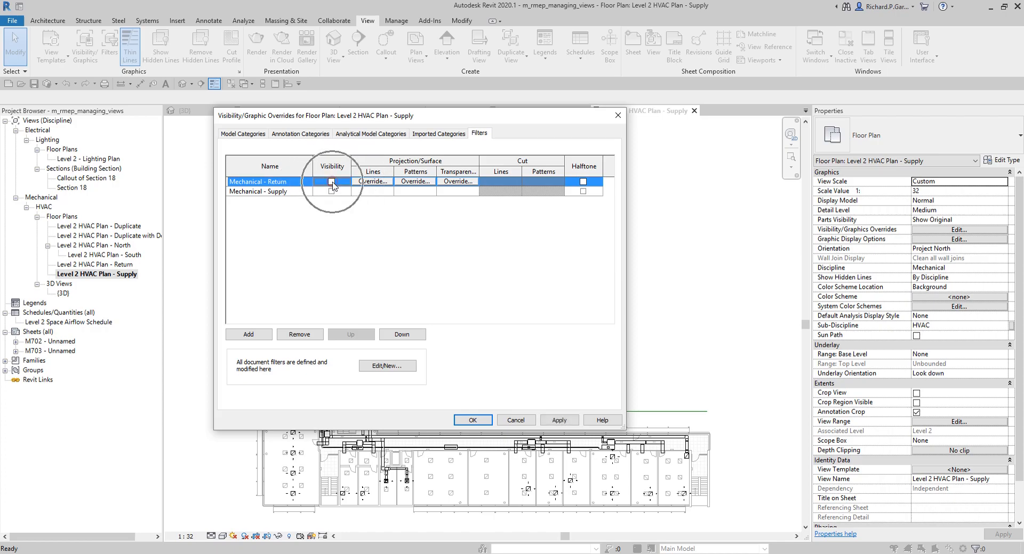
click(331, 192)
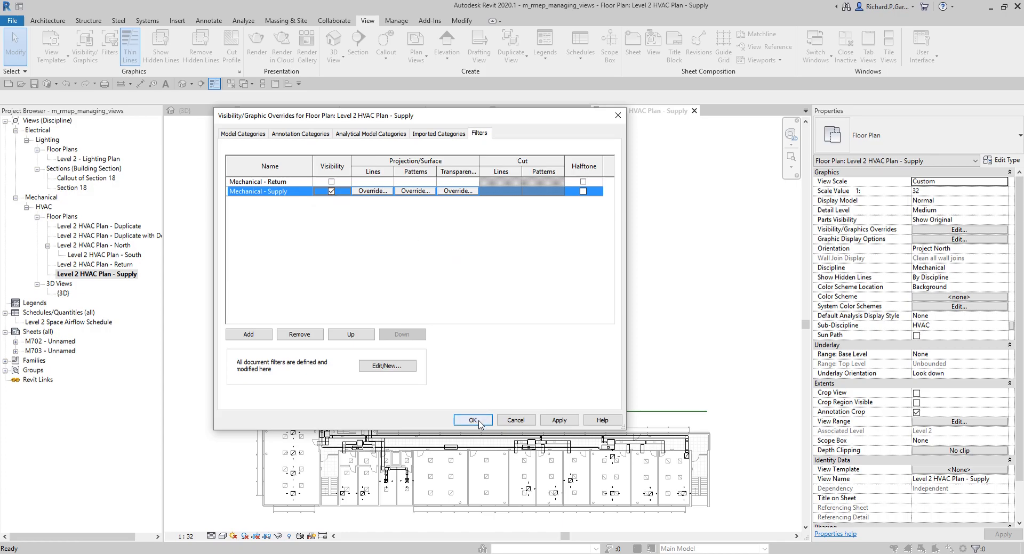
click(331, 191)
Step: Turn off the Matchline annotation category for the Supply view and accept the visibility overrides
click(300, 137)
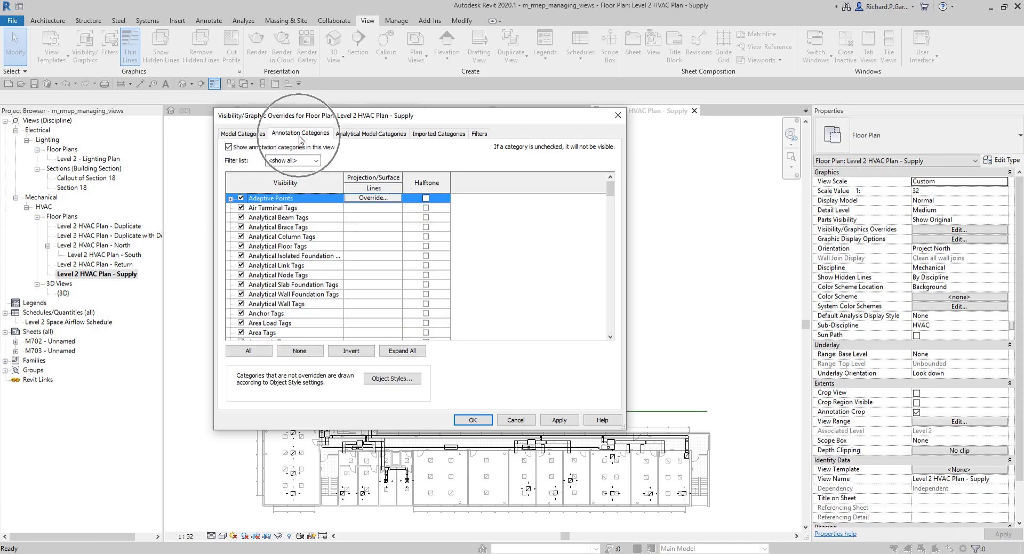
click(275, 296)
scroll(275, 300, down, 20)
click(274, 265)
click(241, 265)
click(472, 420)
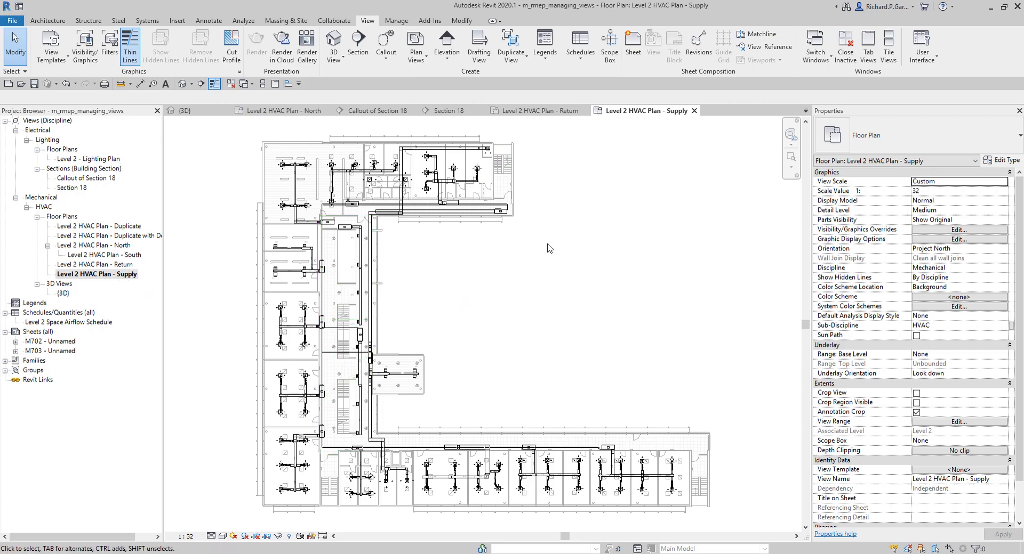
Step: Open the Level 2 HVAC Plan - Return view, compare it with the Supply plan, and return to the Supply view
click(108, 265)
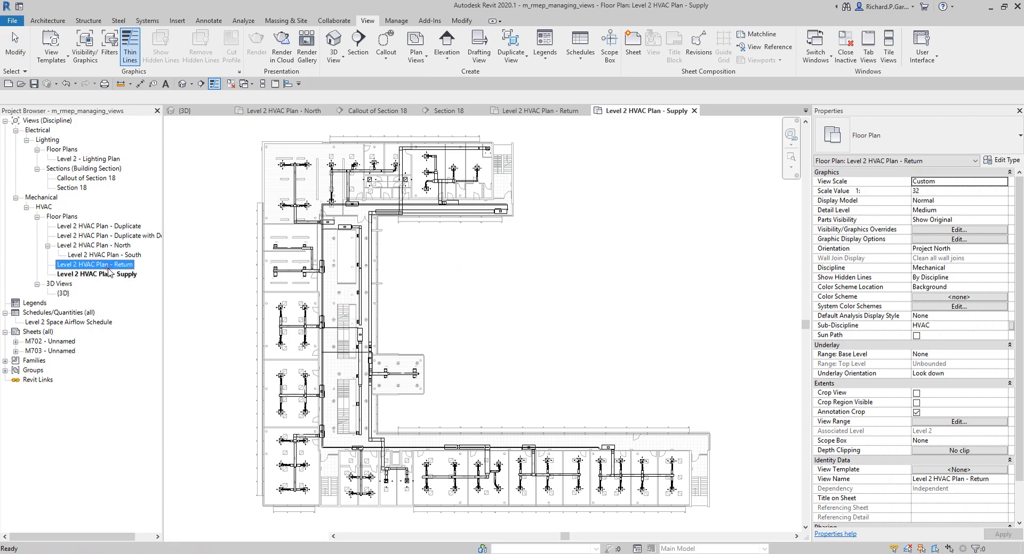
double_click(108, 267)
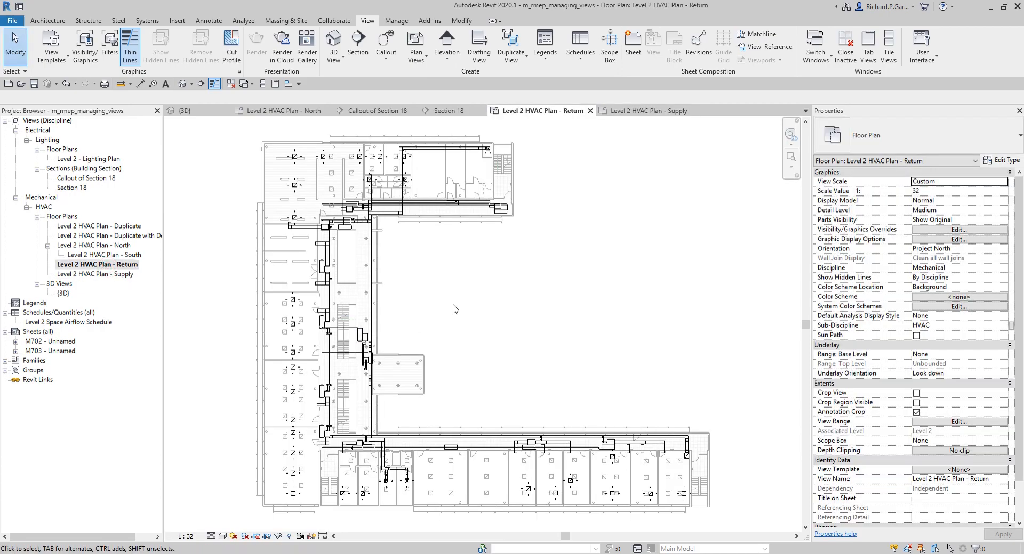
double_click(122, 275)
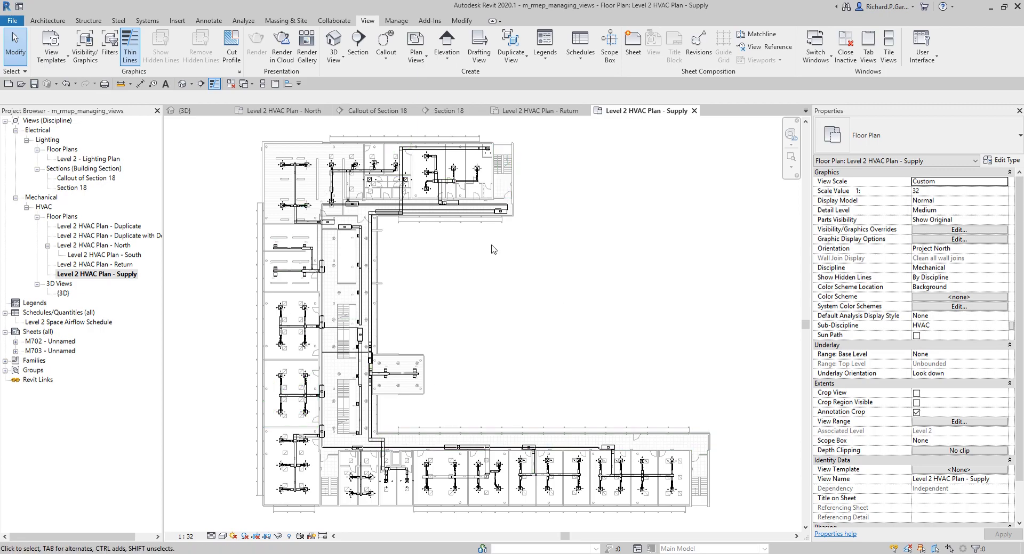
Step: Create a view template named HVAC Supply from the Level 2 HVAC Plan - Supply view
right_click(109, 279)
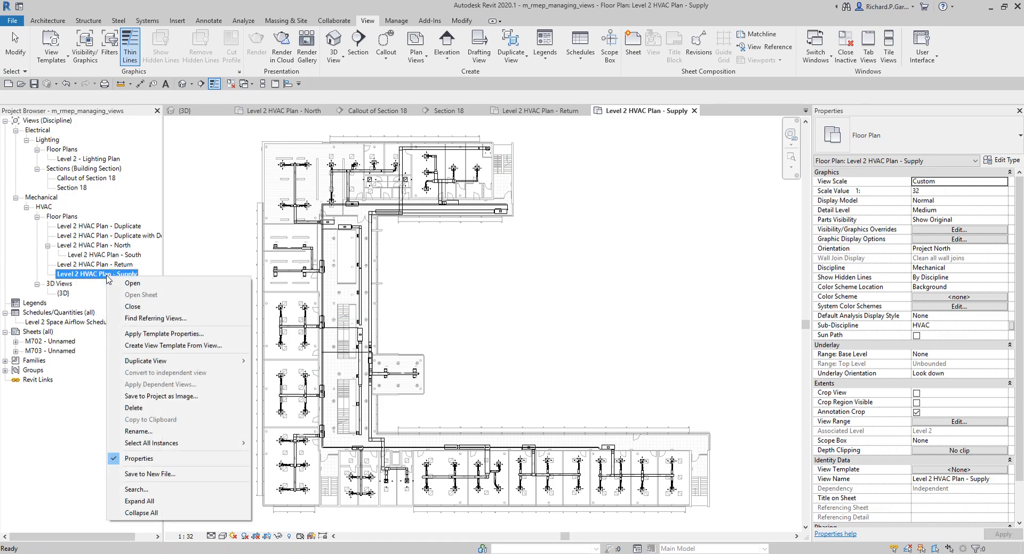
click(161, 346)
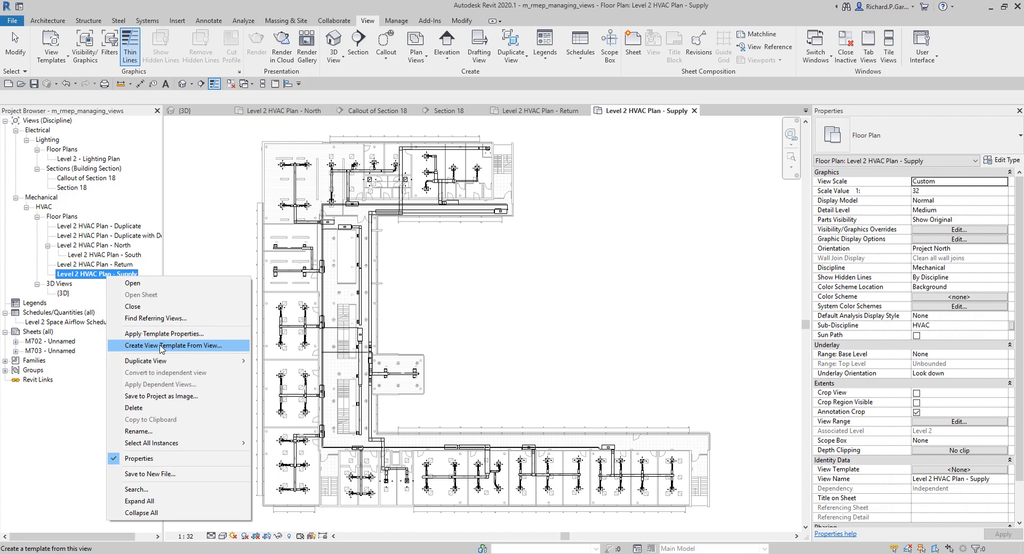
click(197, 348)
click(367, 201)
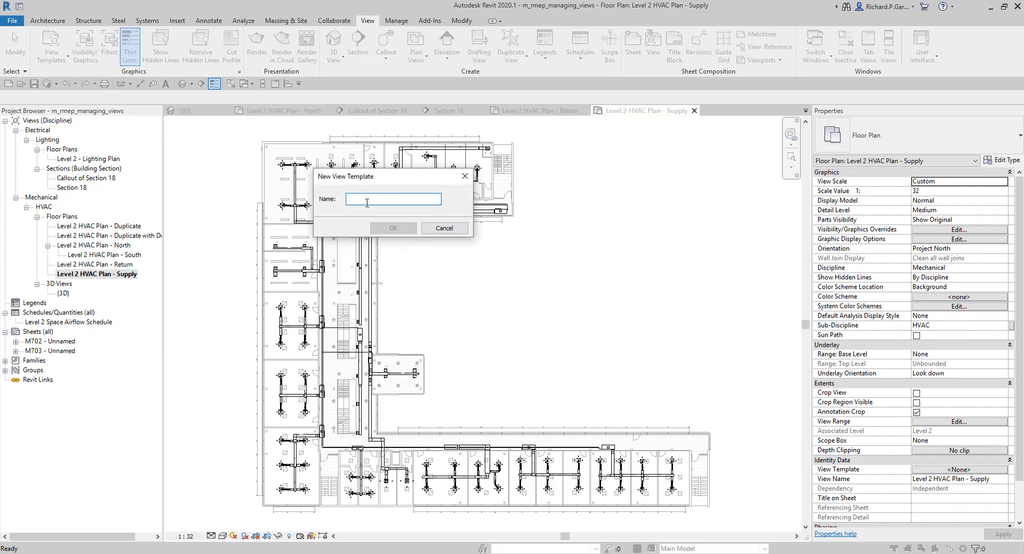
text(HVAC Supply)
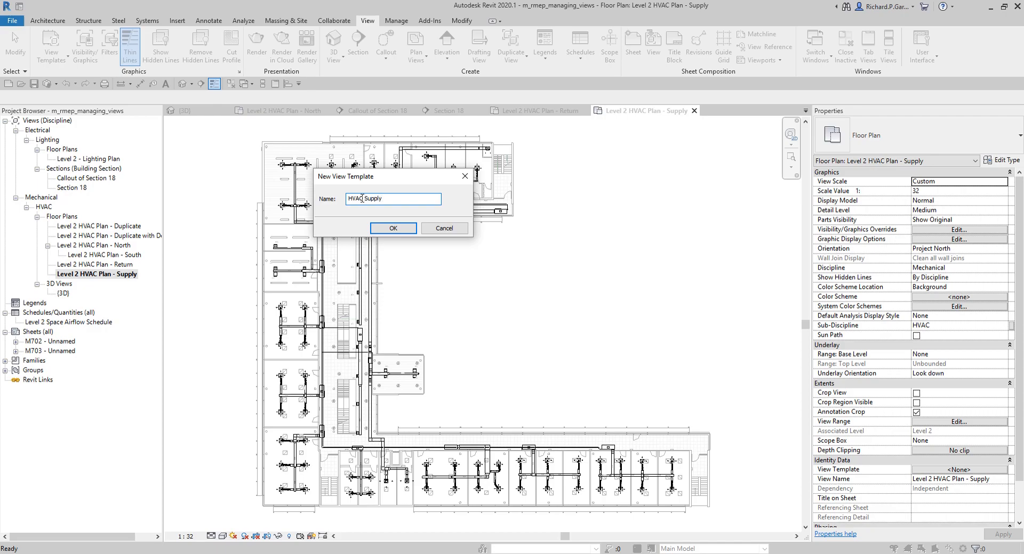
click(410, 229)
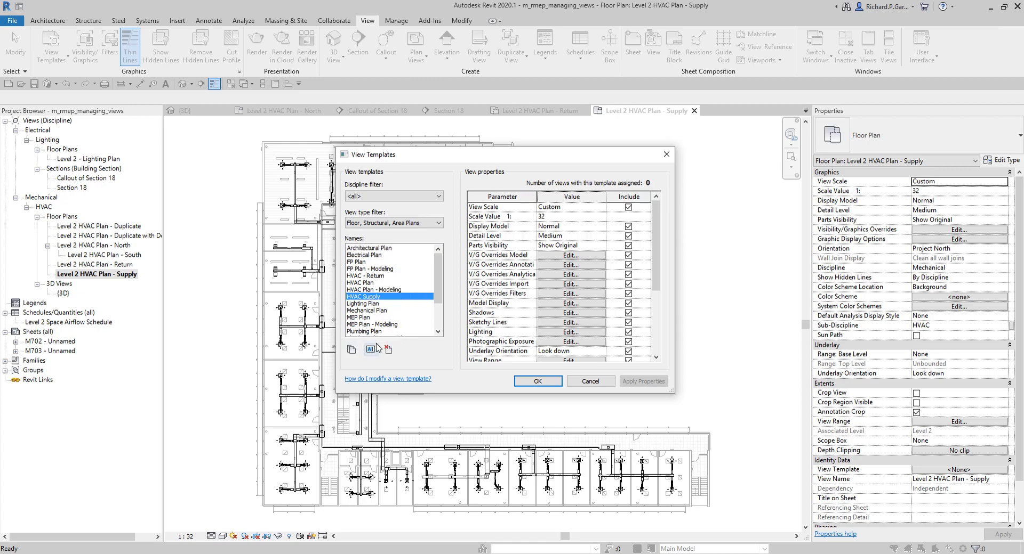
Step: Rename the HVAC Supply view template to HVAC - Supply and accept the view templates
click(371, 351)
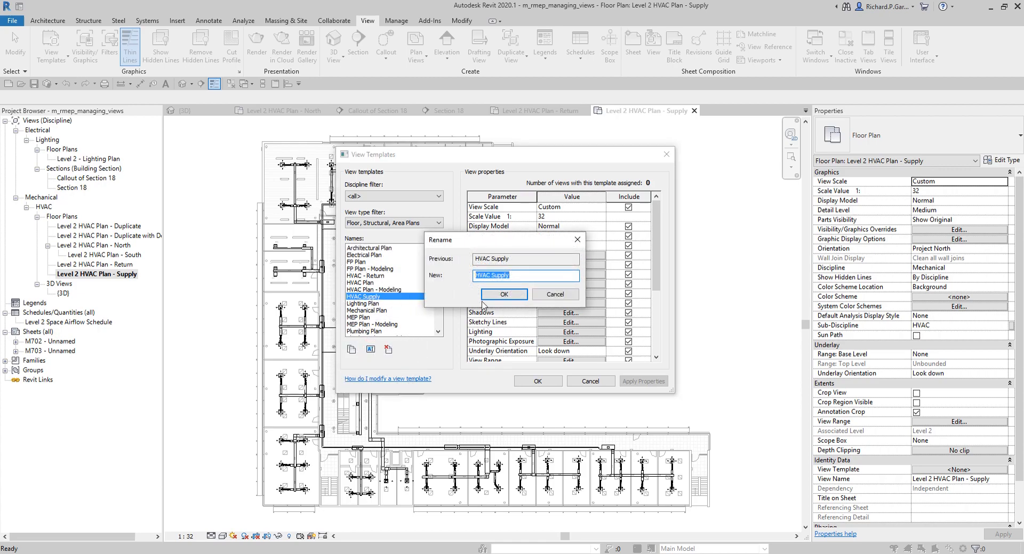
click(492, 274)
text(-)
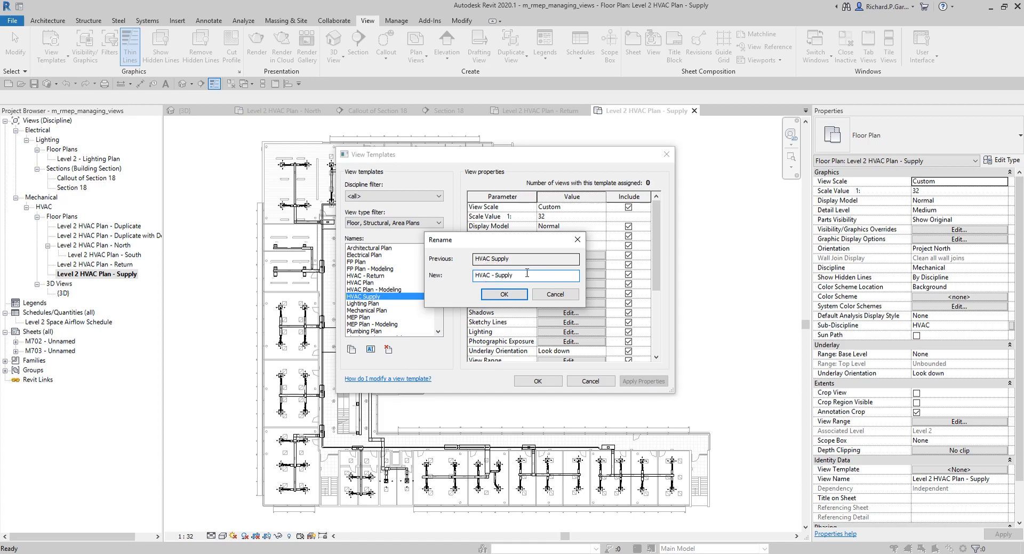
click(504, 295)
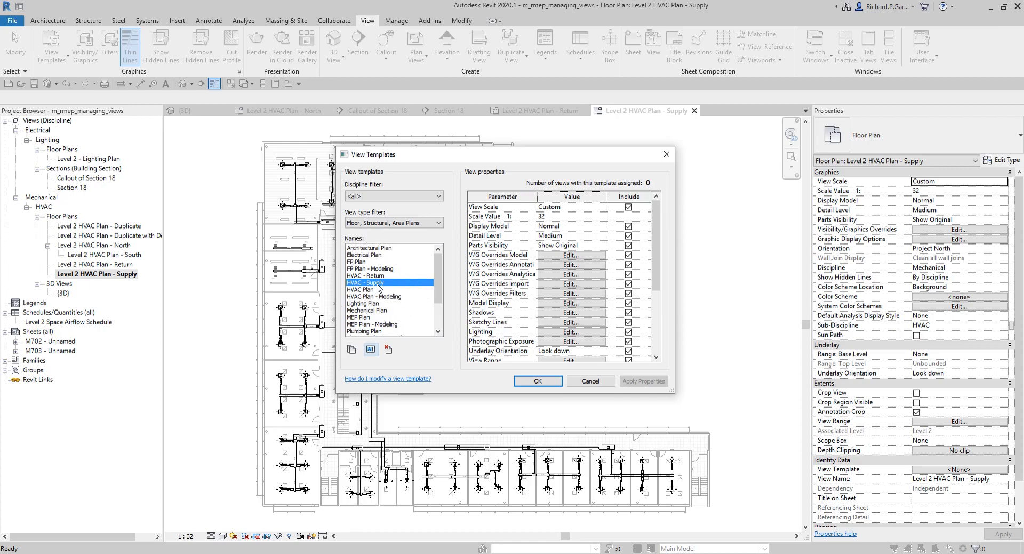
click(537, 381)
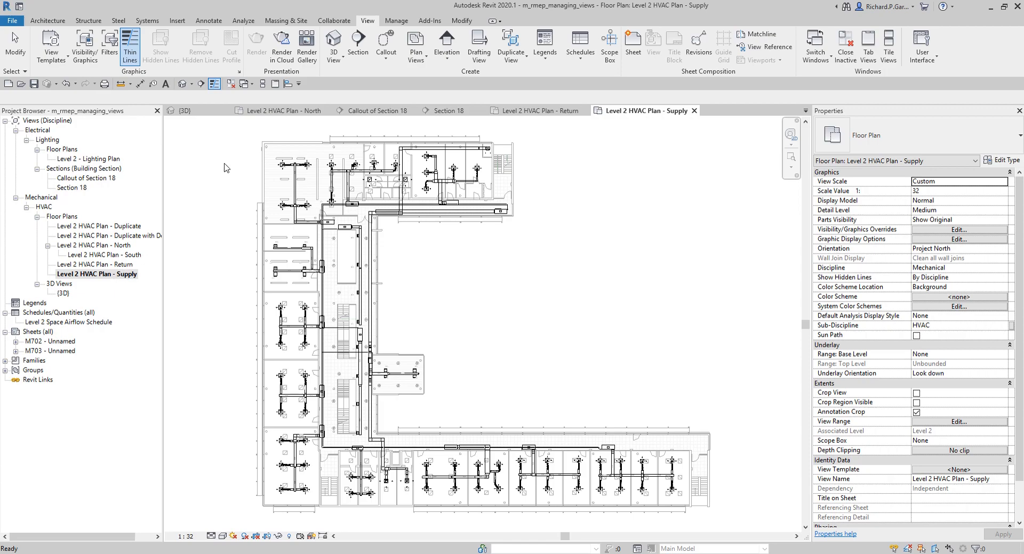
Step: Close all inactive views, keeping only the Level 2 HVAC Plan - Supply view open
click(230, 85)
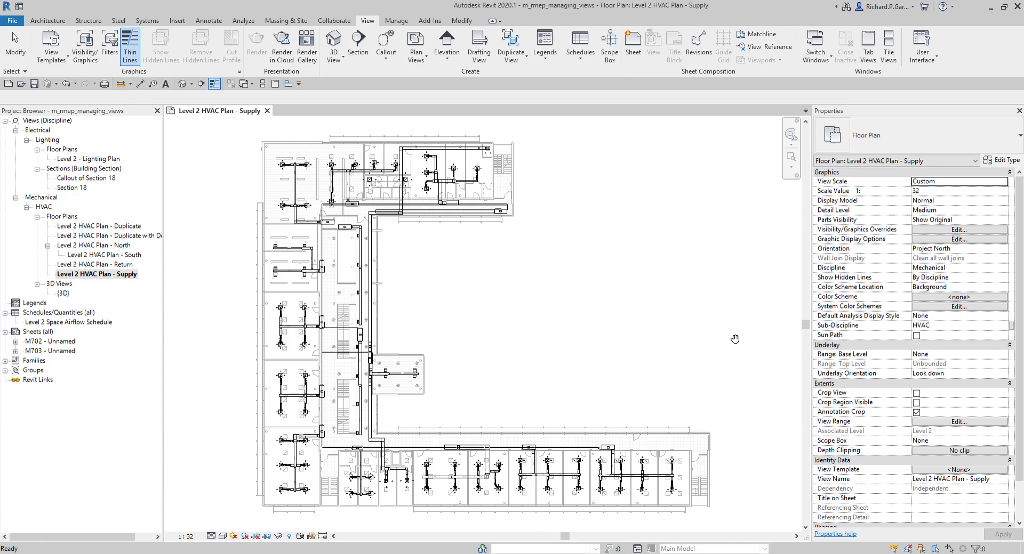
click(597, 335)
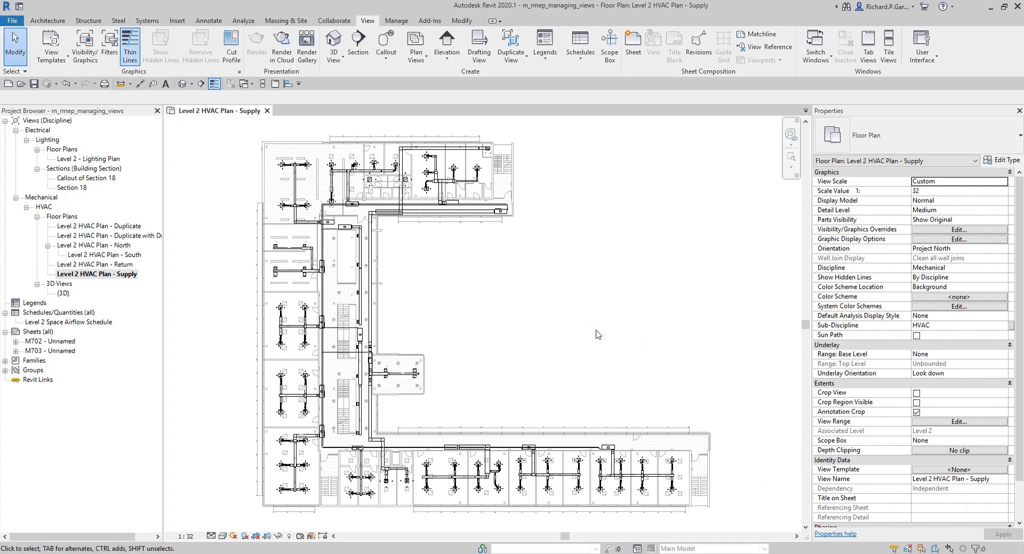